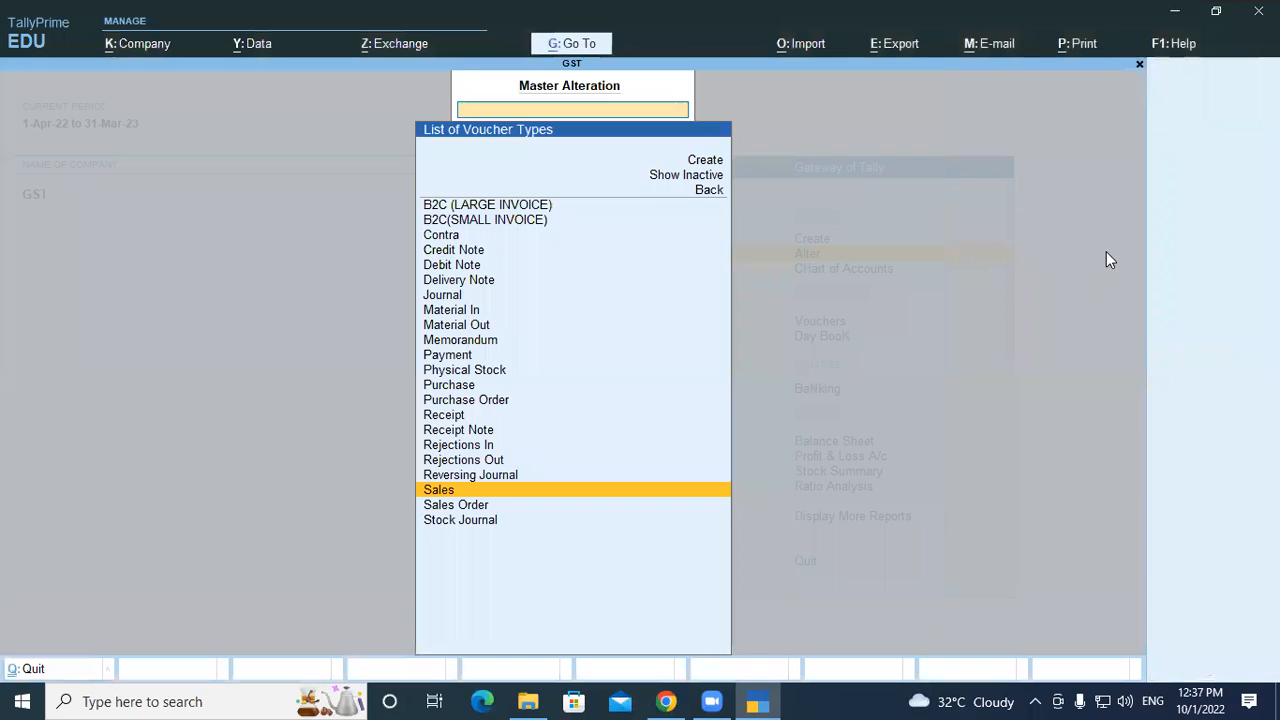
Back out of the voucher type and master alteration lists to the Gateway of Tally, highlighting Vouchers
{"action": "key", "text": "Escape"}
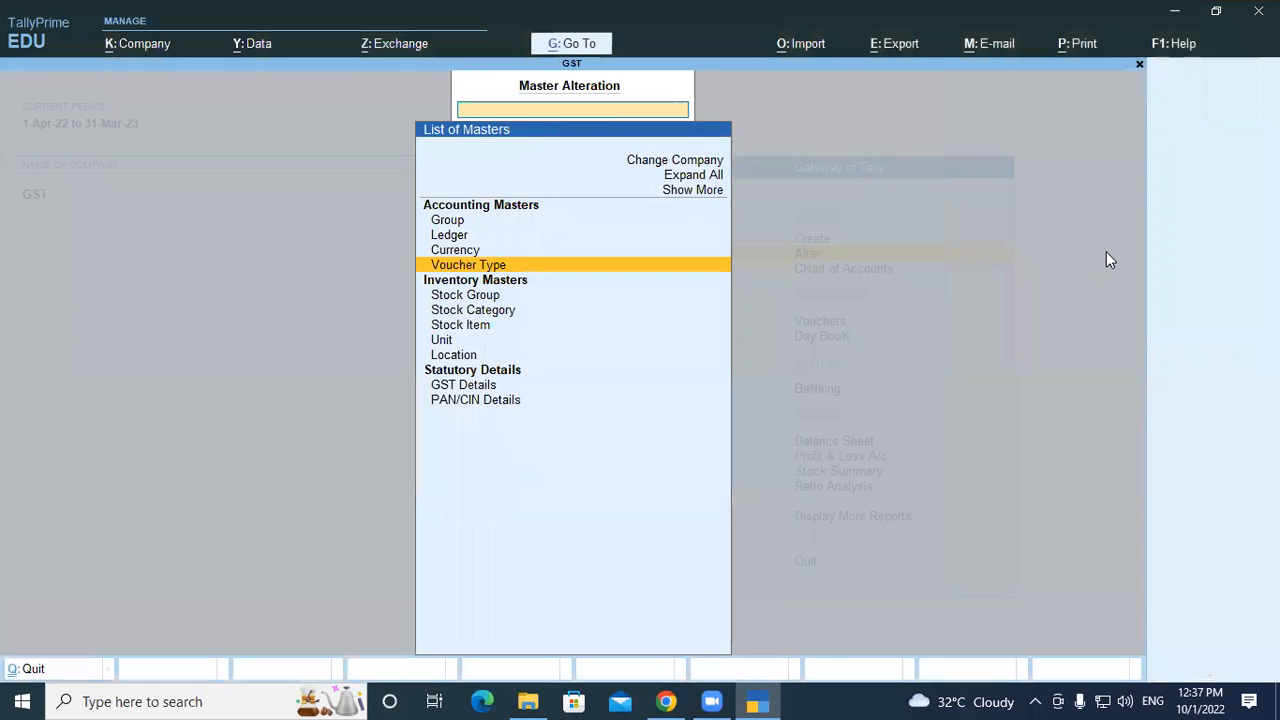
{"action": "key", "text": "Escape"}
{"action": "key", "text": "Down"}
{"action": "key", "text": "Down"}
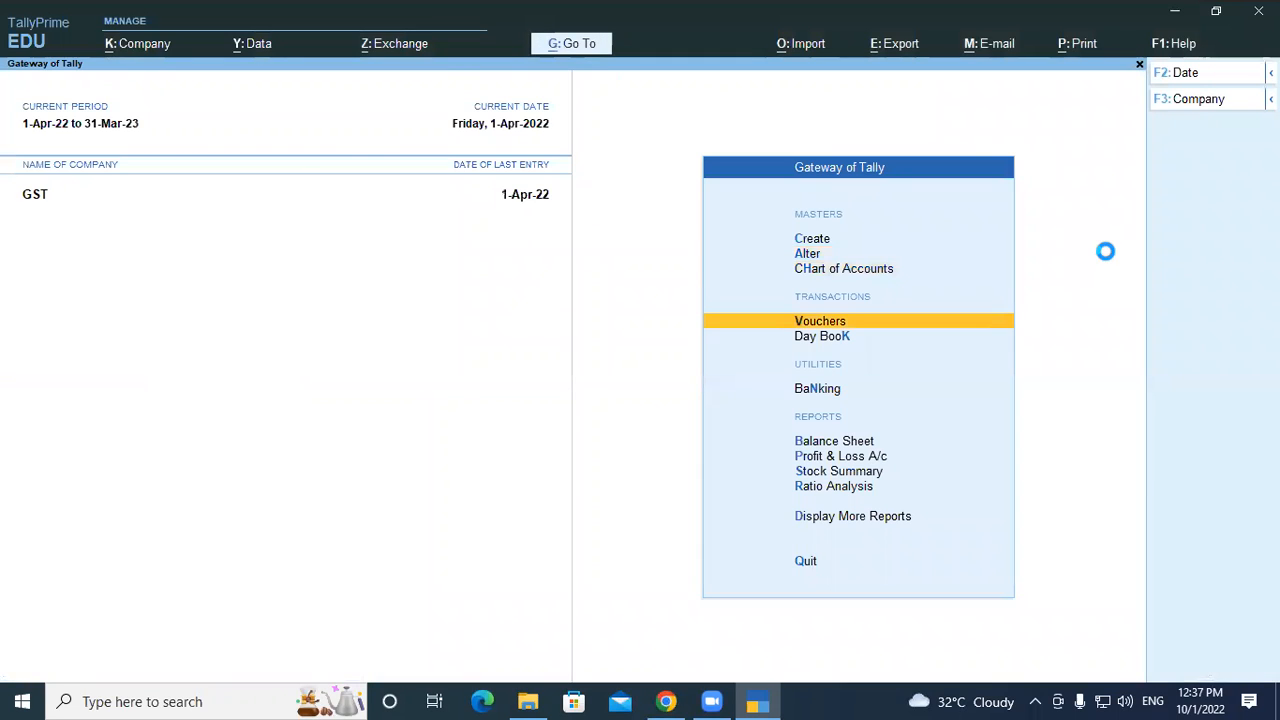
Start sales voucher No. 10 with Ram as party and SALES as the sales ledger
{"action": "key", "text": "Return"}
{"action": "key", "text": "Down"}
{"action": "key", "text": "Down"}
{"action": "key", "text": "Down"}
{"action": "key", "text": "Down"}
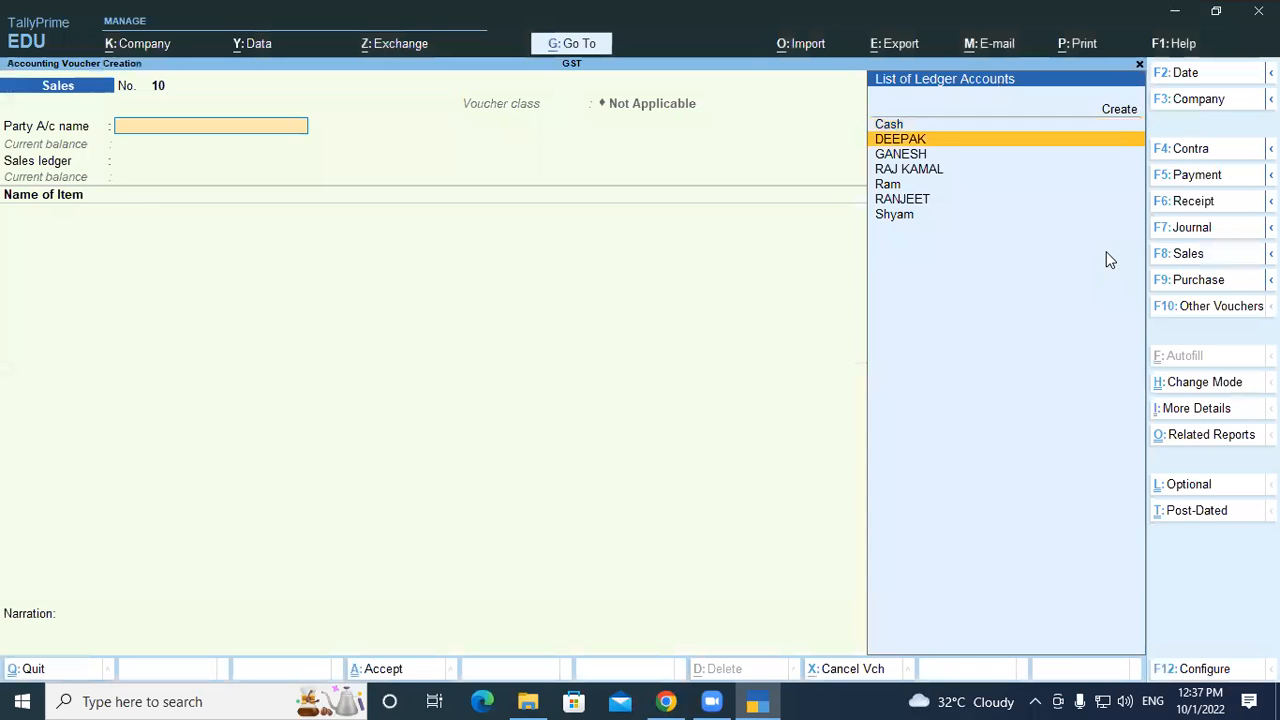
{"action": "key", "text": "Return"}
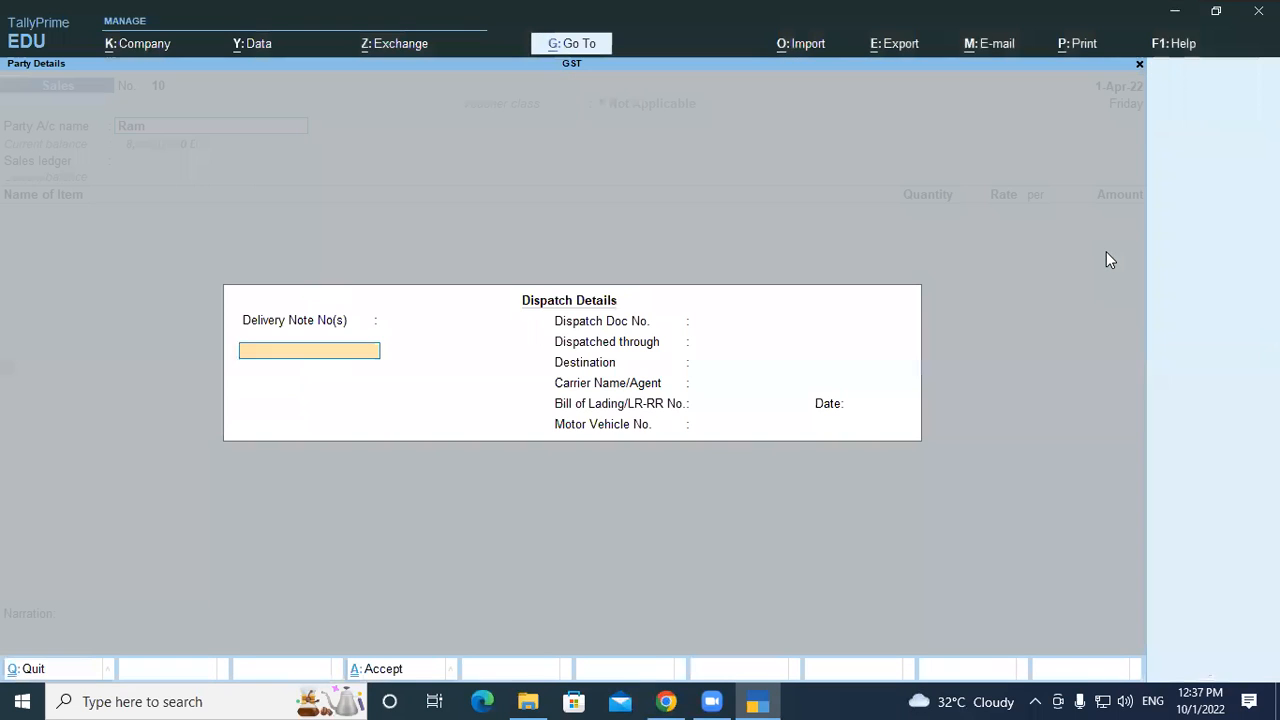
{"action": "key", "text": "Return"}
{"action": "key", "text": "Return"}
{"action": "key", "text": "Return"}
{"action": "key", "text": "Return"}
{"action": "key", "text": "Return"}
{"action": "key", "text": "Return"}
{"action": "key", "text": "Return"}
{"action": "key", "text": "Return"}
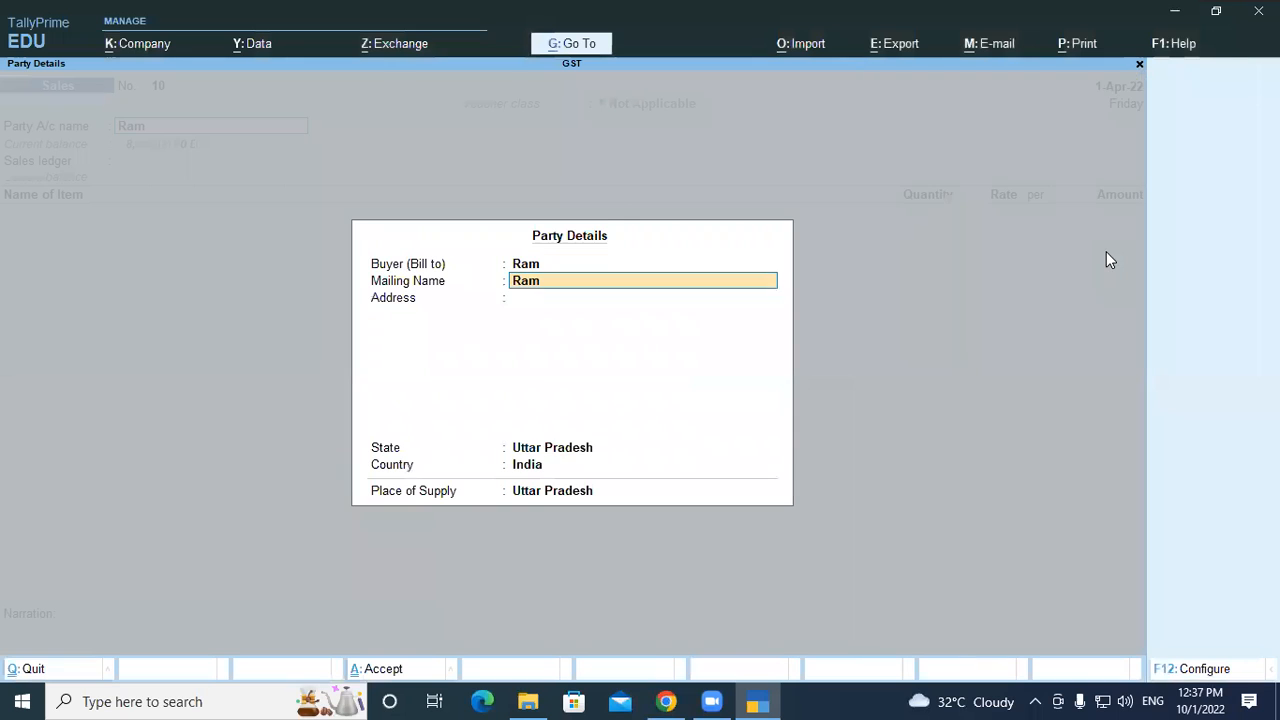
{"action": "key", "text": "Return"}
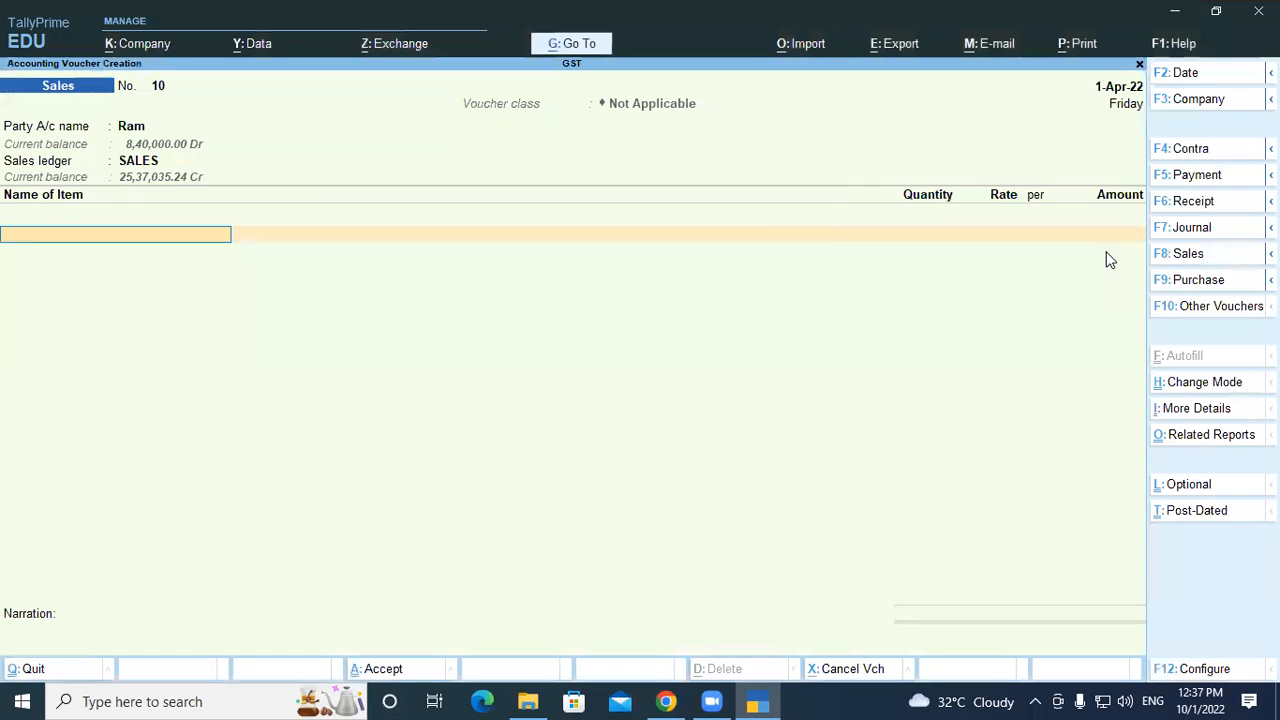
Add VIVO as the first item with quantity 4
{"action": "key", "text": "Down"}
{"action": "key", "text": "Down"}
{"action": "key", "text": "Down"}
{"action": "key", "text": "Down"}
{"action": "key", "text": "Down"}
{"action": "key", "text": "Up"}
{"action": "key", "text": "Up"}
{"action": "key", "text": "Down"}
{"action": "key", "text": "Down"}
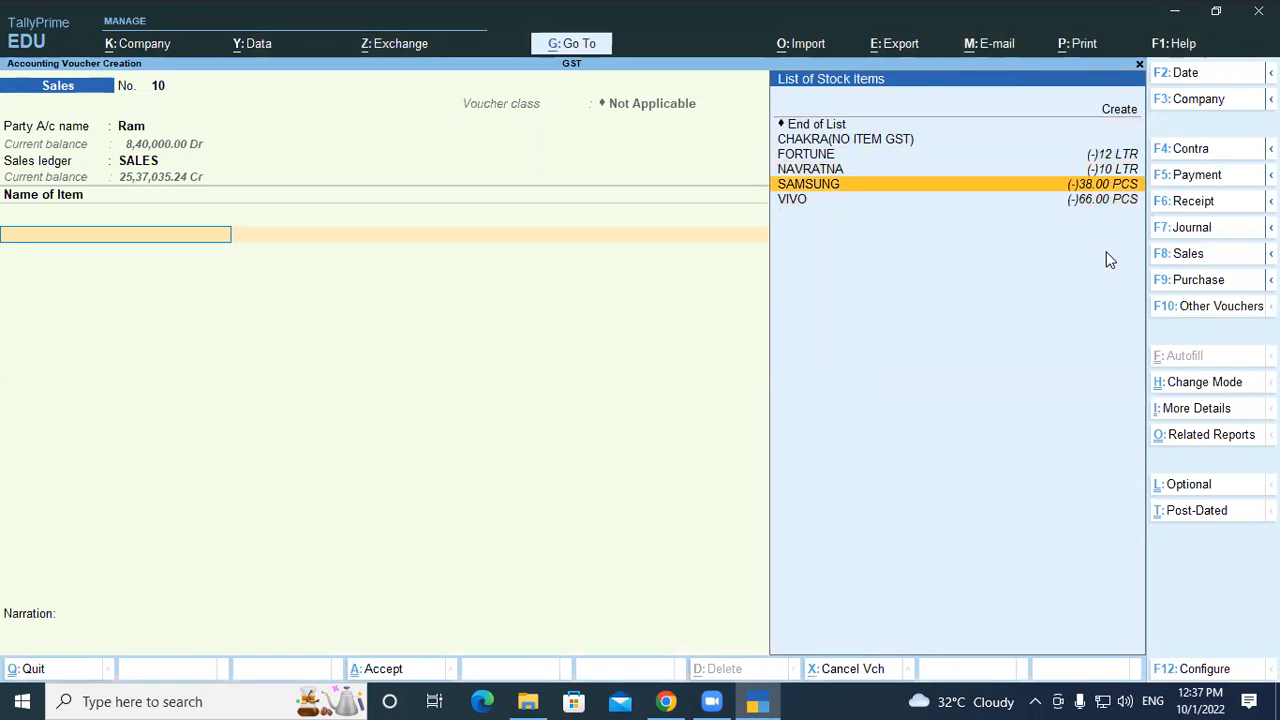
{"action": "key", "text": "Return"}
{"action": "key", "text": "Return"}
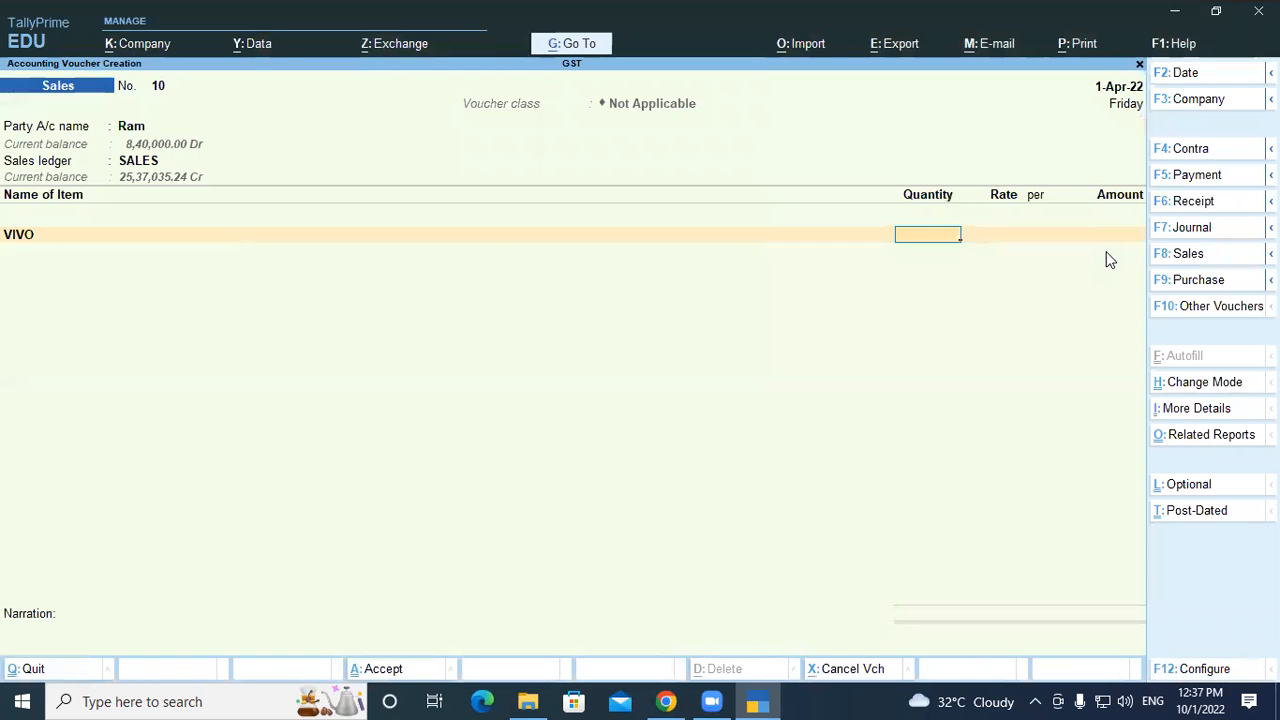
{"action": "type", "text": "4"}
{"action": "key", "text": "Return"}
{"action": "key", "text": "Return"}
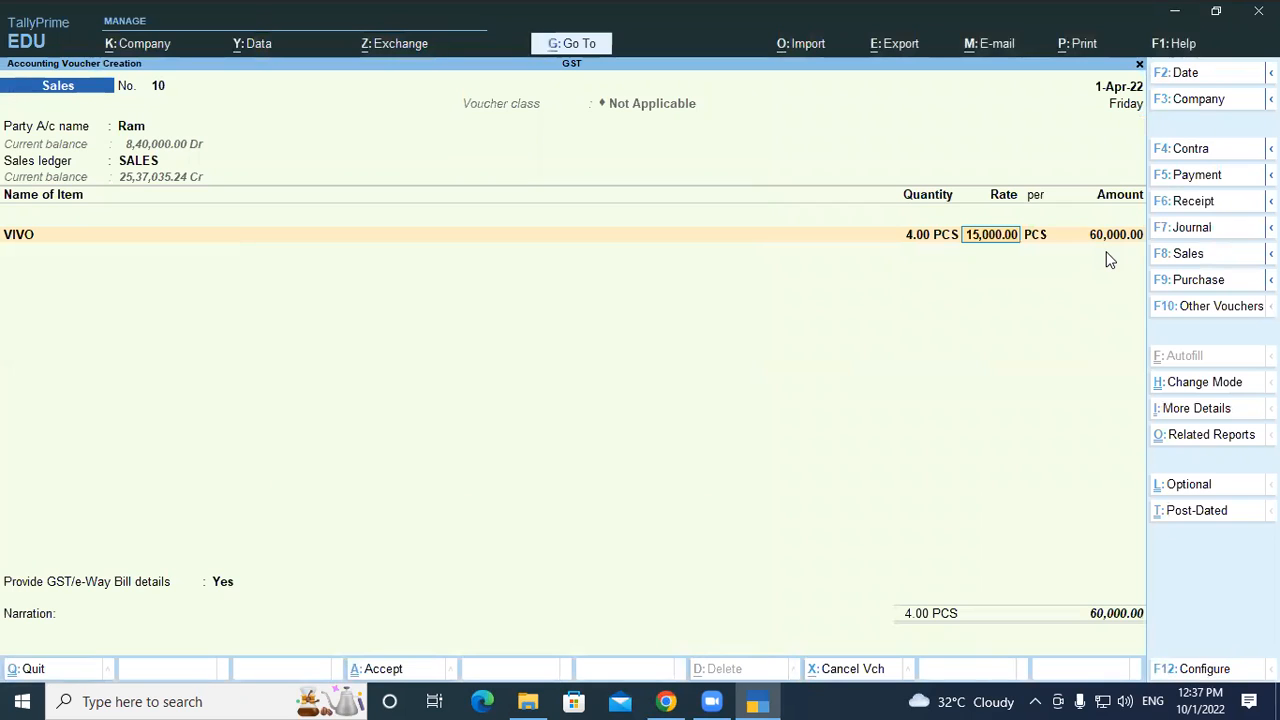
{"action": "key", "text": "BackSpace"}
{"action": "key", "text": "BackSpace"}
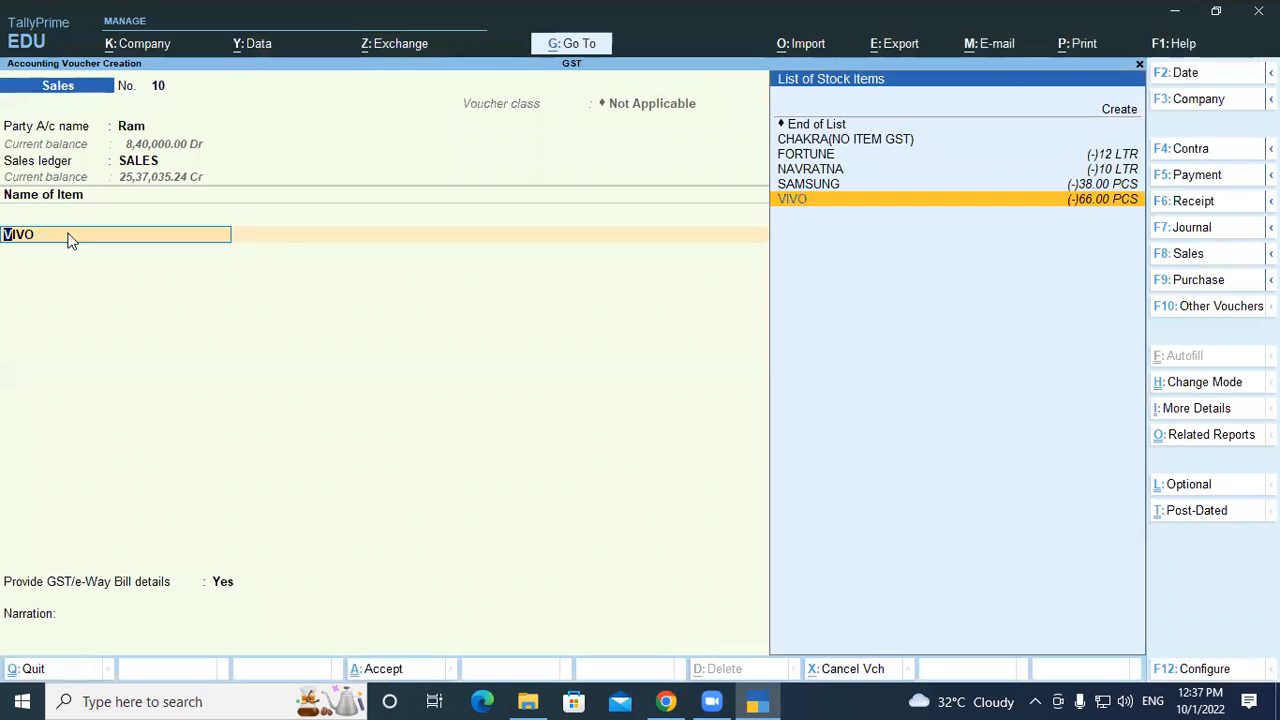
Check VIVO's stock in Stock Query
{"action": "key", "text": "ctrl"}
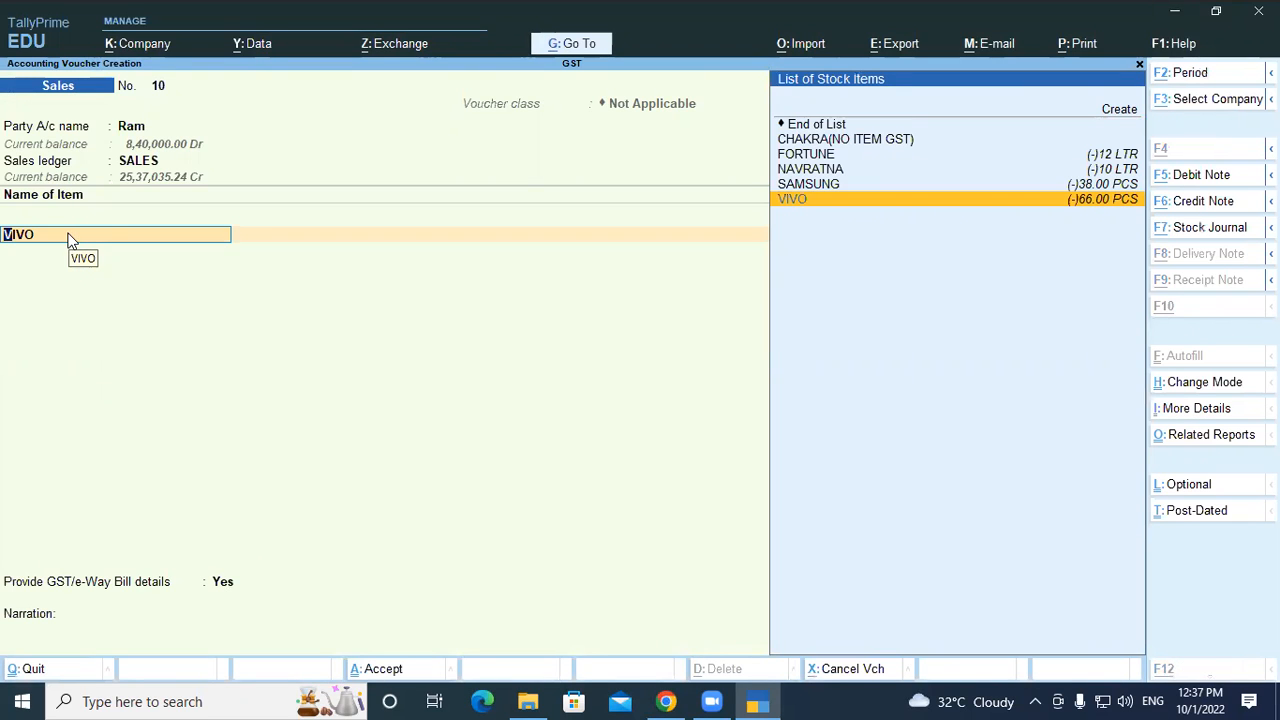
{"action": "key", "text": "ctrl+alt+s"}
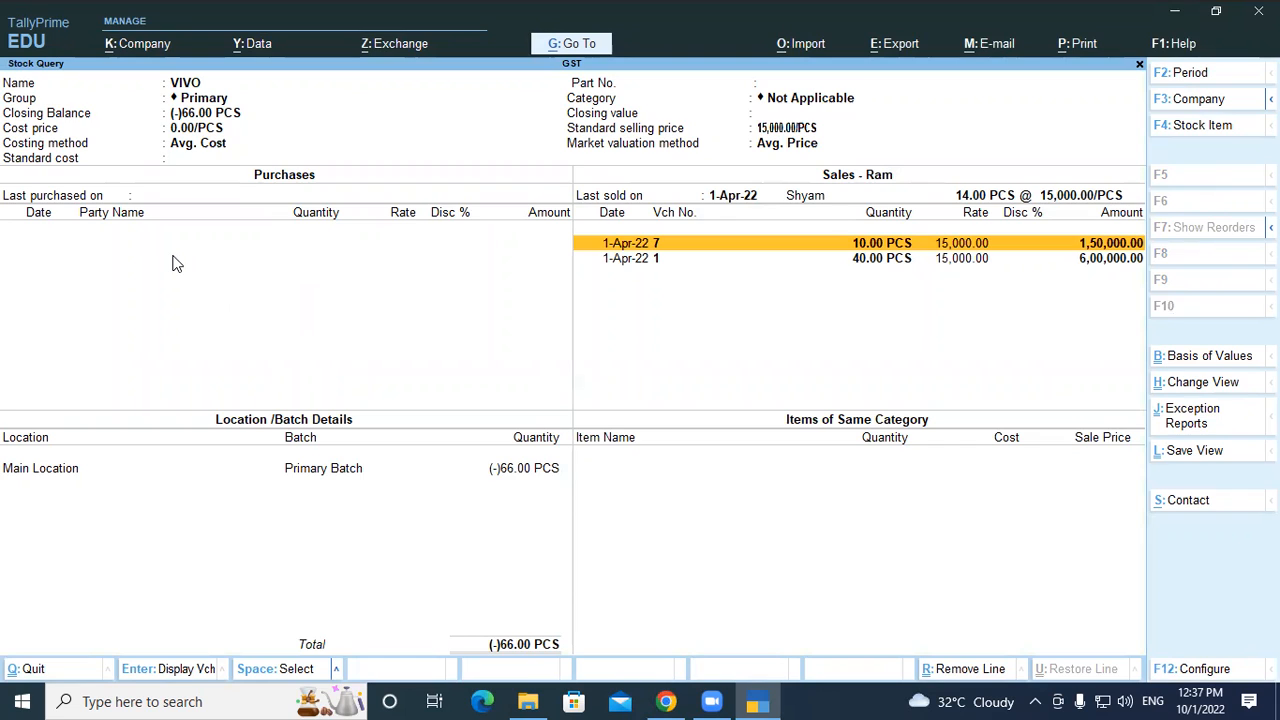
{"action": "key", "text": "Escape"}
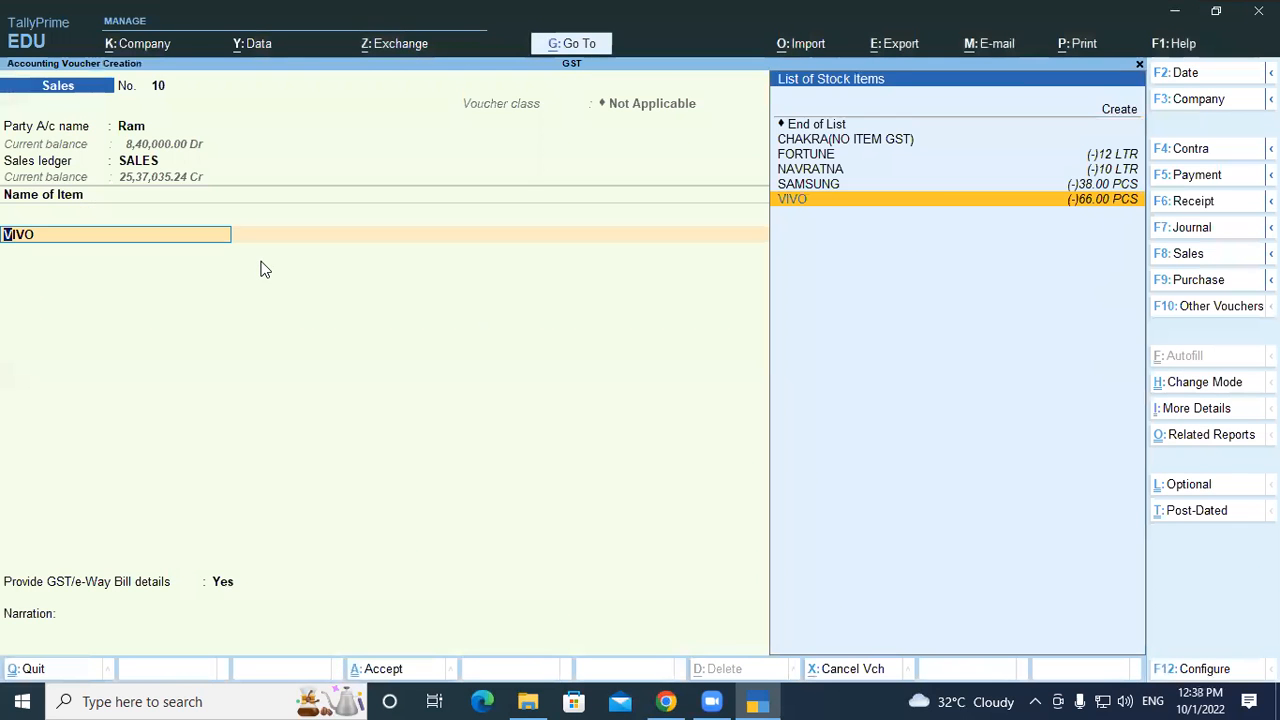
Replace the item with CHAKRA(NO ITEM GST) and check its stock, which shows 0 LTR
{"action": "key", "text": "Up"}
{"action": "key", "text": "Up"}
{"action": "key", "text": "Up"}
{"action": "key", "text": "Up"}
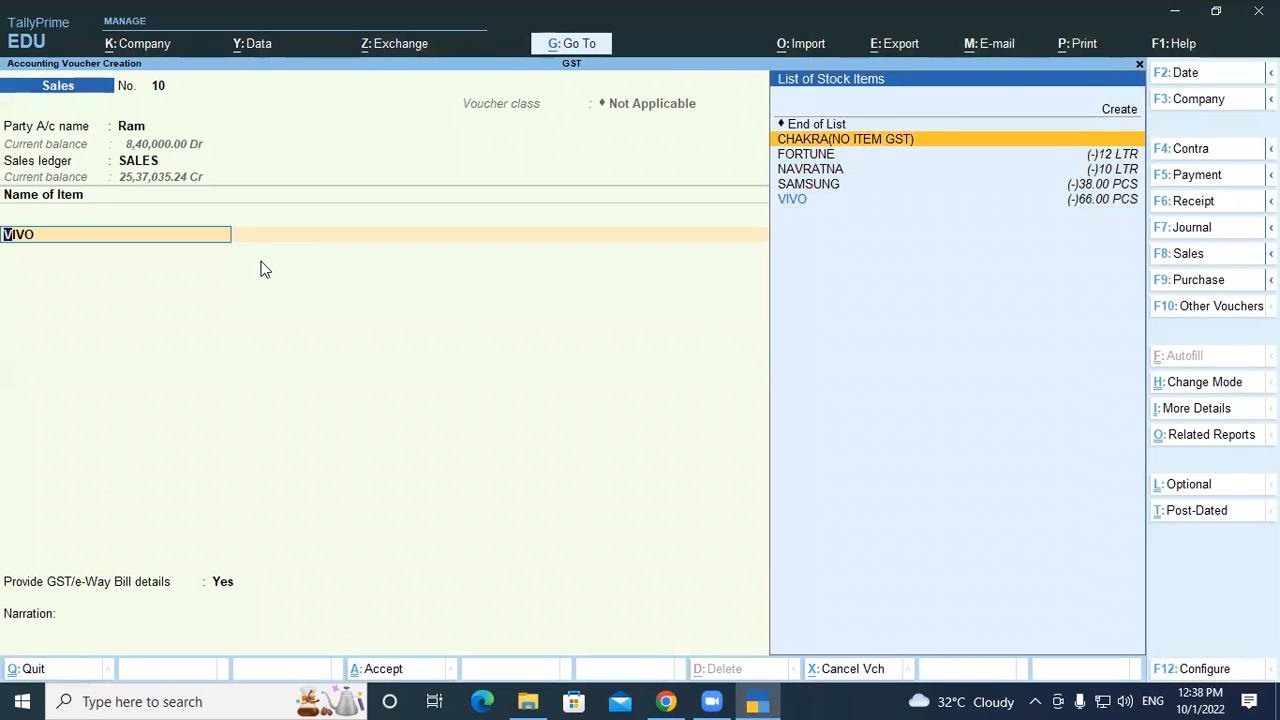
{"action": "key", "text": "Return"}
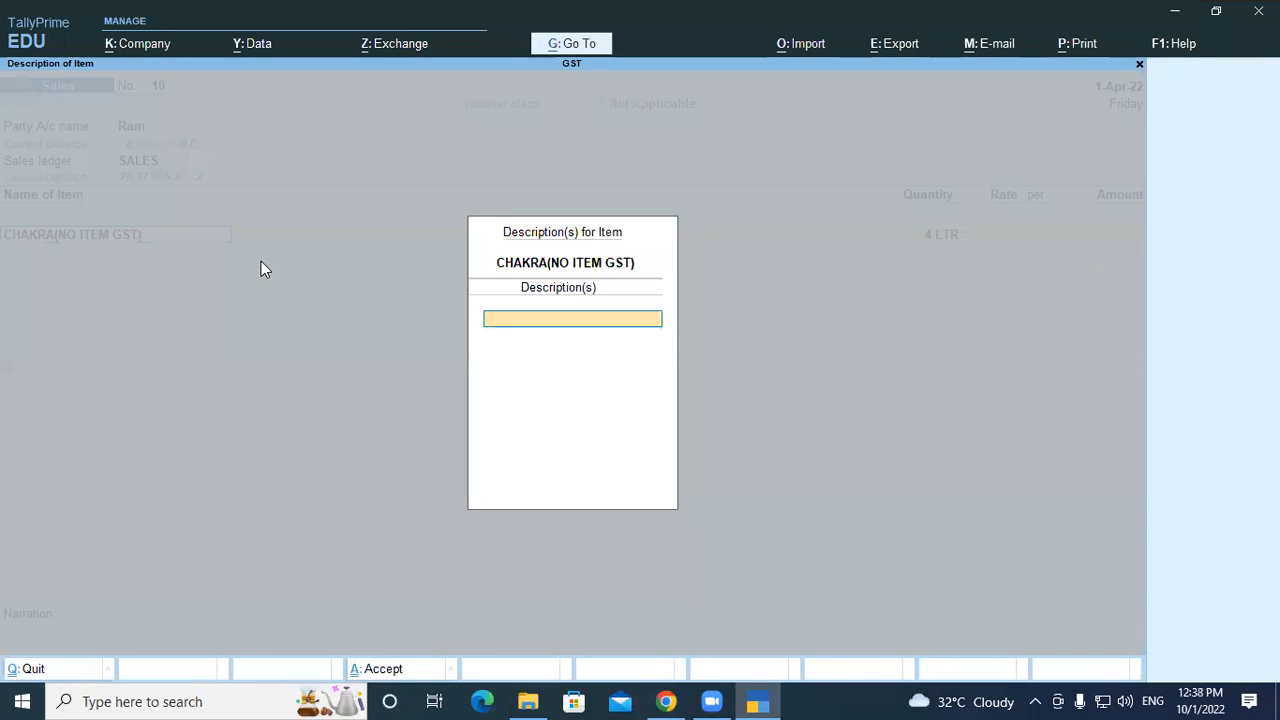
{"action": "key", "text": "Return"}
{"action": "key", "text": "BackSpace"}
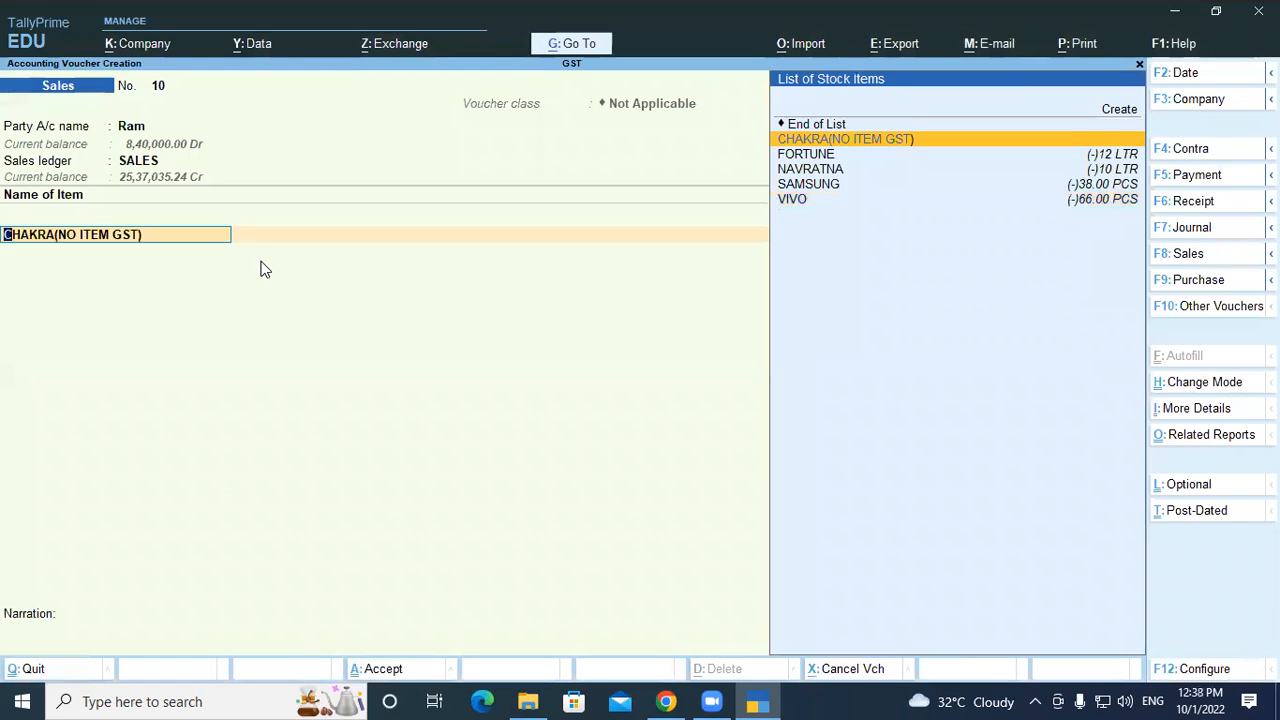
{"action": "key", "text": "alt+s"}
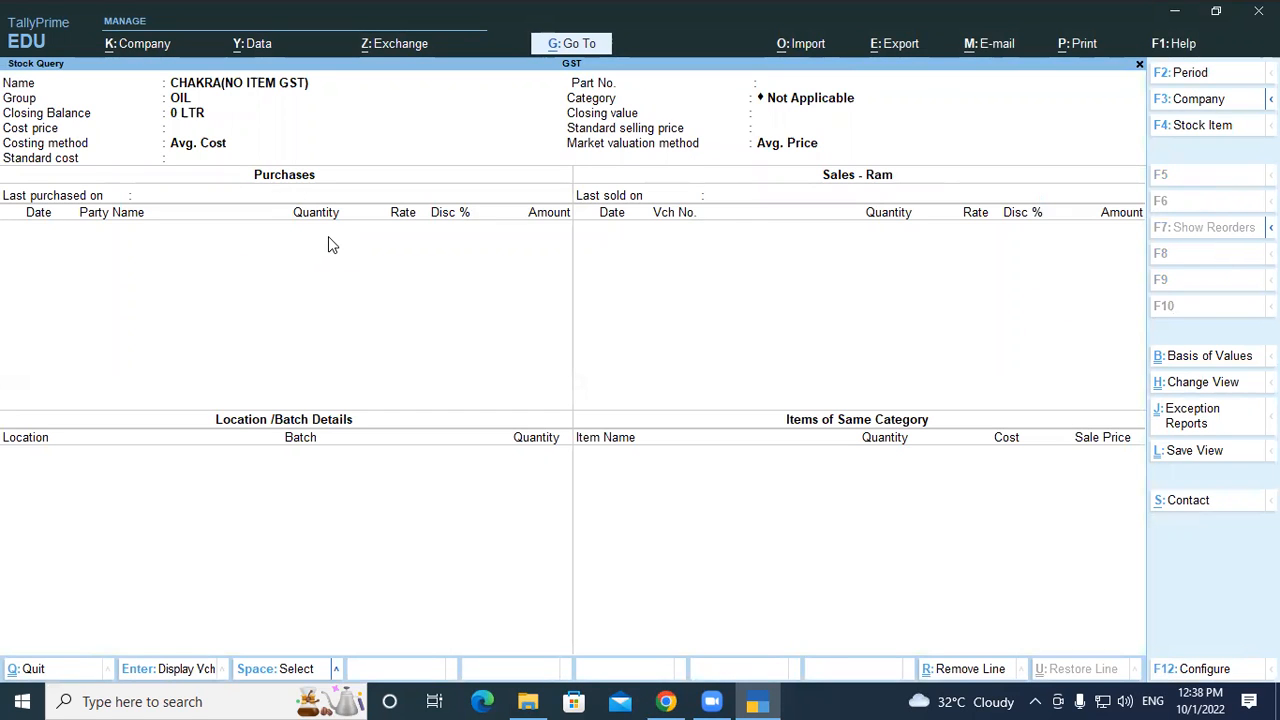
{"action": "key", "text": "Escape"}
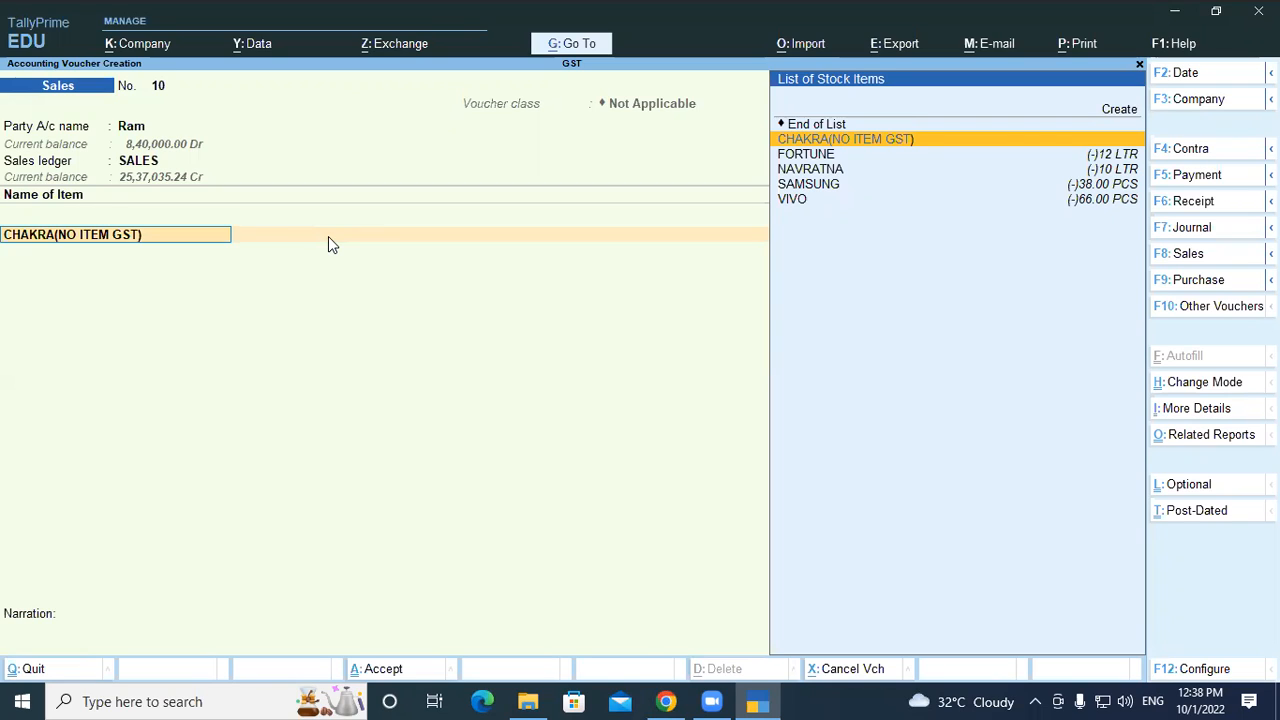
Bill 4 LTR of CHAKRA(NO ITEM GST) at rate 150 for 600.00, despite the negative stock warning
{"action": "key", "text": "Return"}
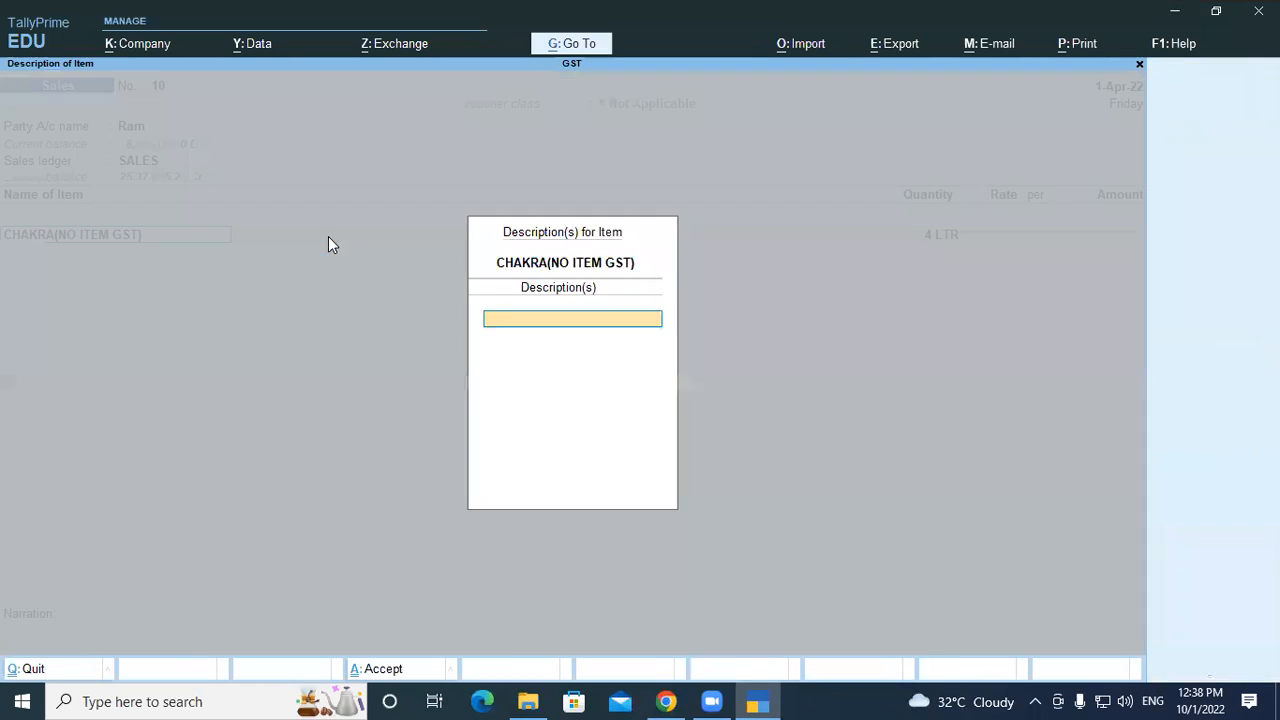
{"action": "key", "text": "Return"}
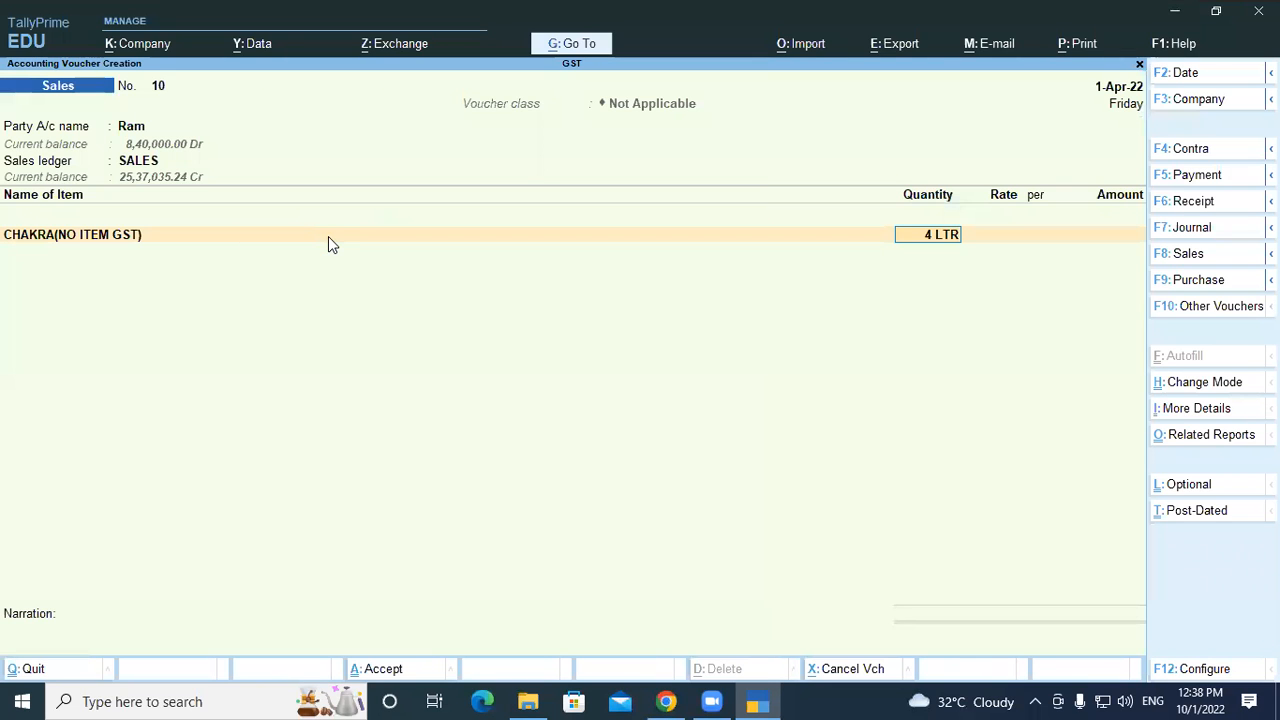
{"action": "key", "text": "Return"}
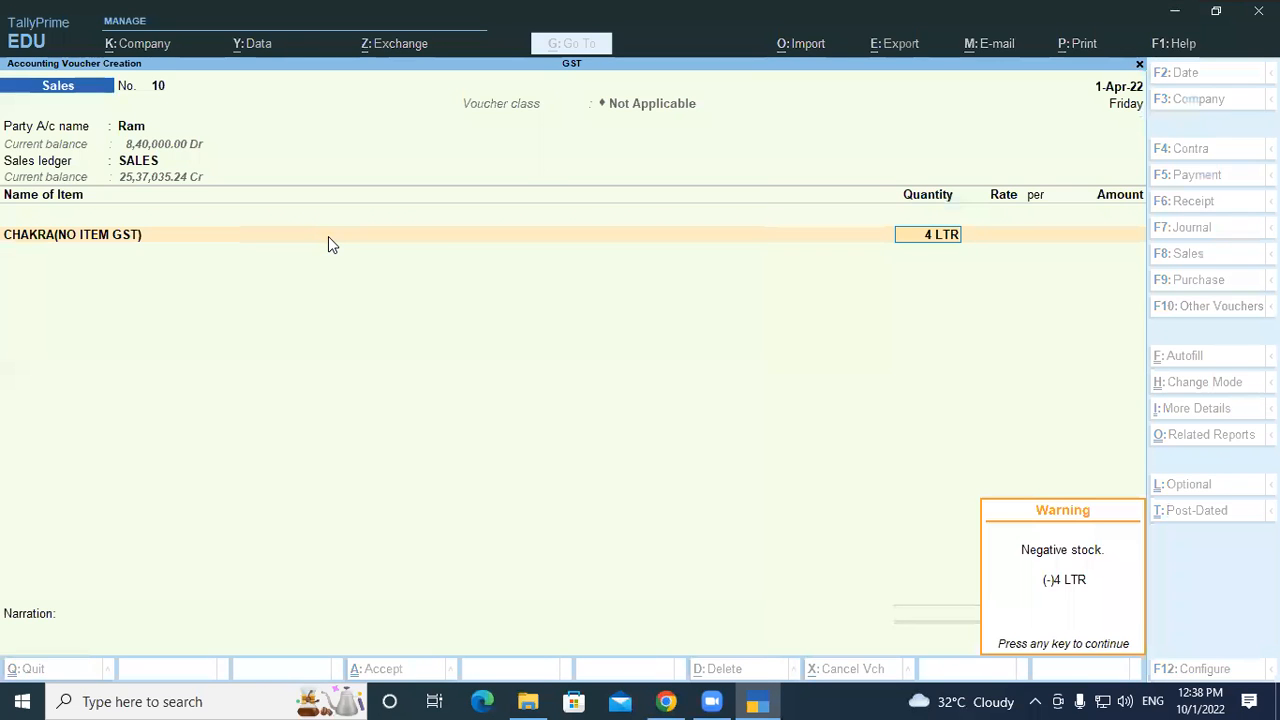
{"action": "key", "text": "Return"}
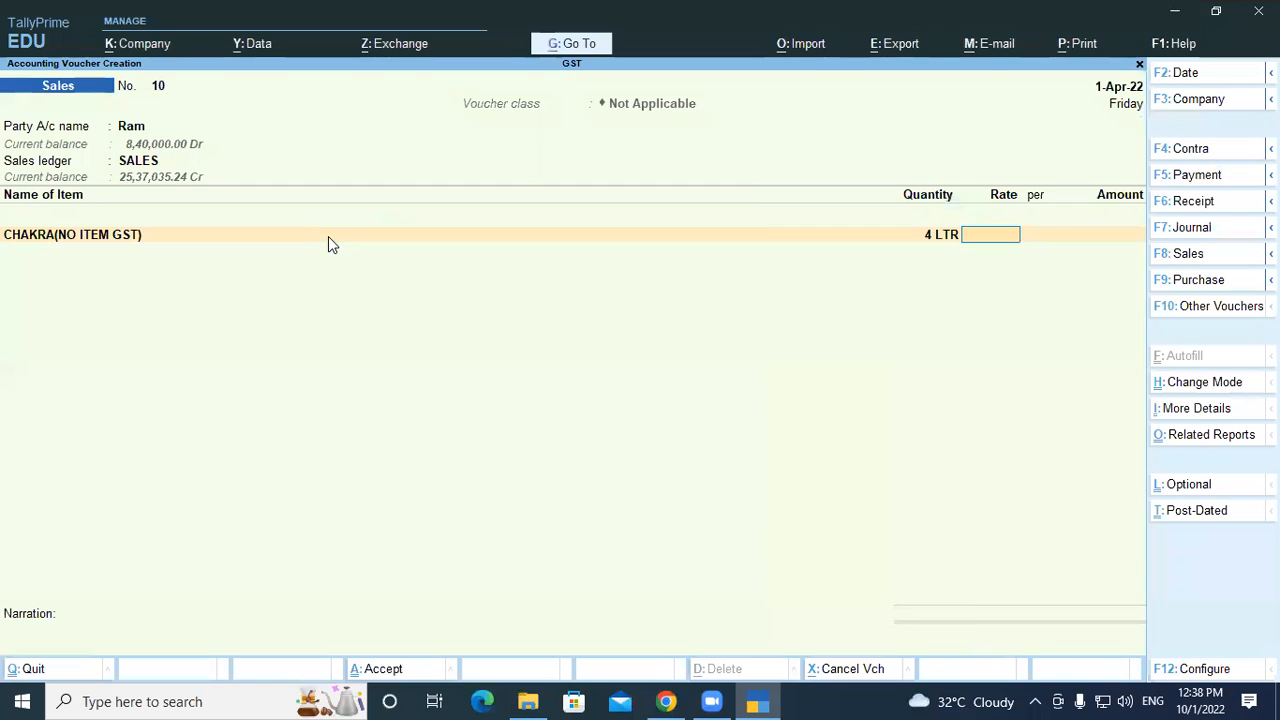
{"action": "type", "text": "150"}
{"action": "key", "text": "Return"}
{"action": "key", "text": "Return"}
{"action": "key", "text": "Return"}
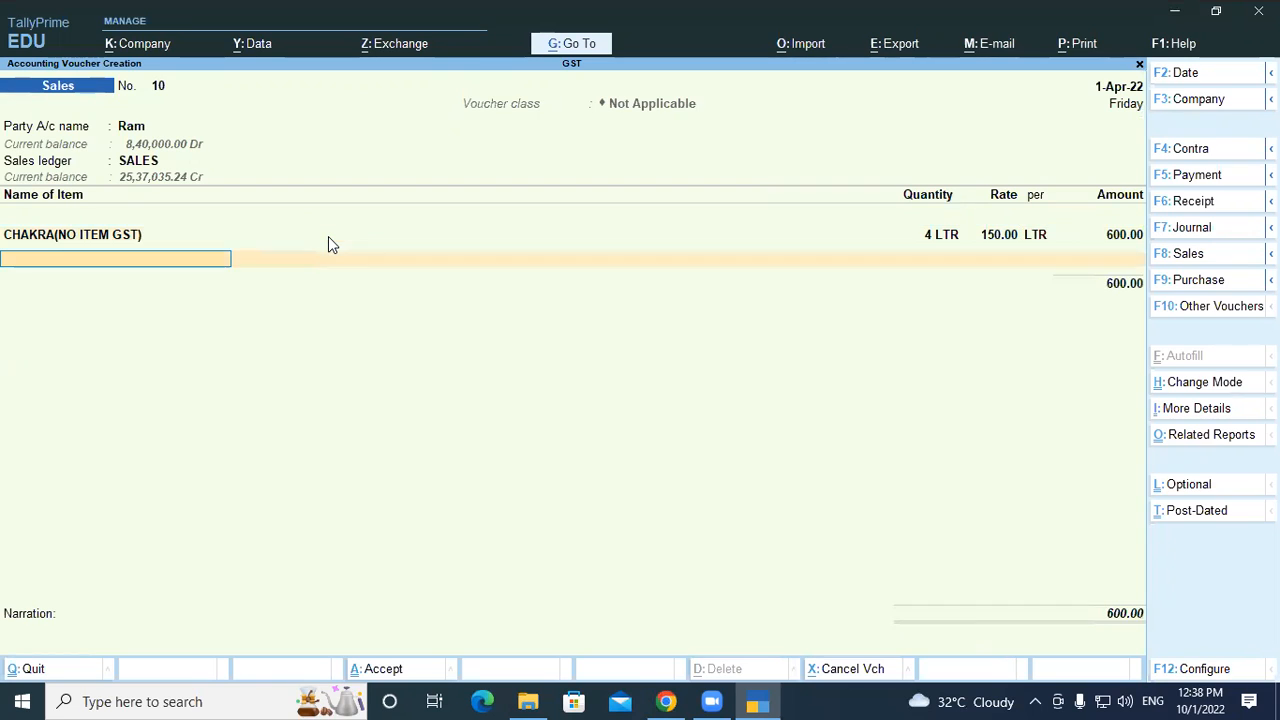
Add CGST and SGST of 15.00 each and accept the New Ref bill for 630.00 Dr
{"action": "key", "text": "Return"}
{"action": "key", "text": "Down"}
{"action": "key", "text": "Return"}
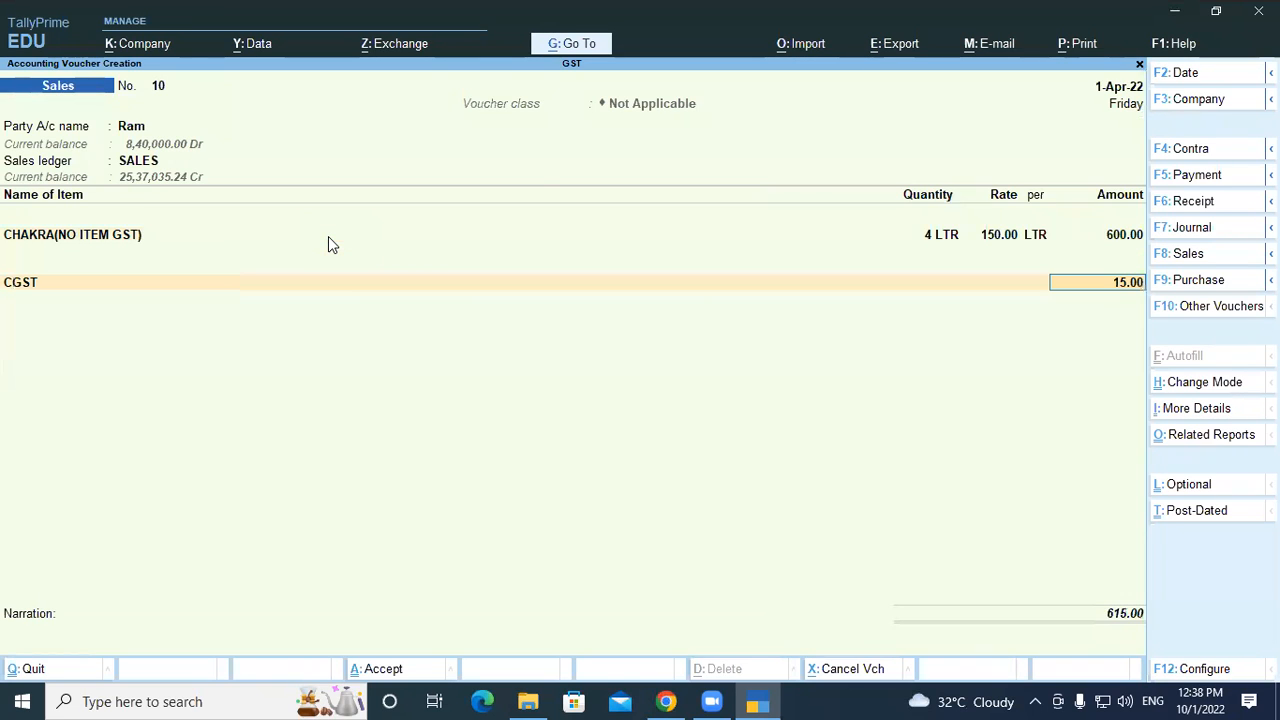
{"action": "key", "text": "Return"}
{"action": "key", "text": "Down"}
{"action": "key", "text": "Down"}
{"action": "key", "text": "Down"}
{"action": "key", "text": "Down"}
{"action": "key", "text": "Down"}
{"action": "key", "text": "Down"}
{"action": "key", "text": "Down"}
{"action": "key", "text": "Down"}
{"action": "key", "text": "Return"}
{"action": "key", "text": "Return"}
{"action": "key", "text": "Return"}
{"action": "key", "text": "Return"}
{"action": "key", "text": "Return"}
{"action": "key", "text": "Return"}
{"action": "key", "text": "Return"}
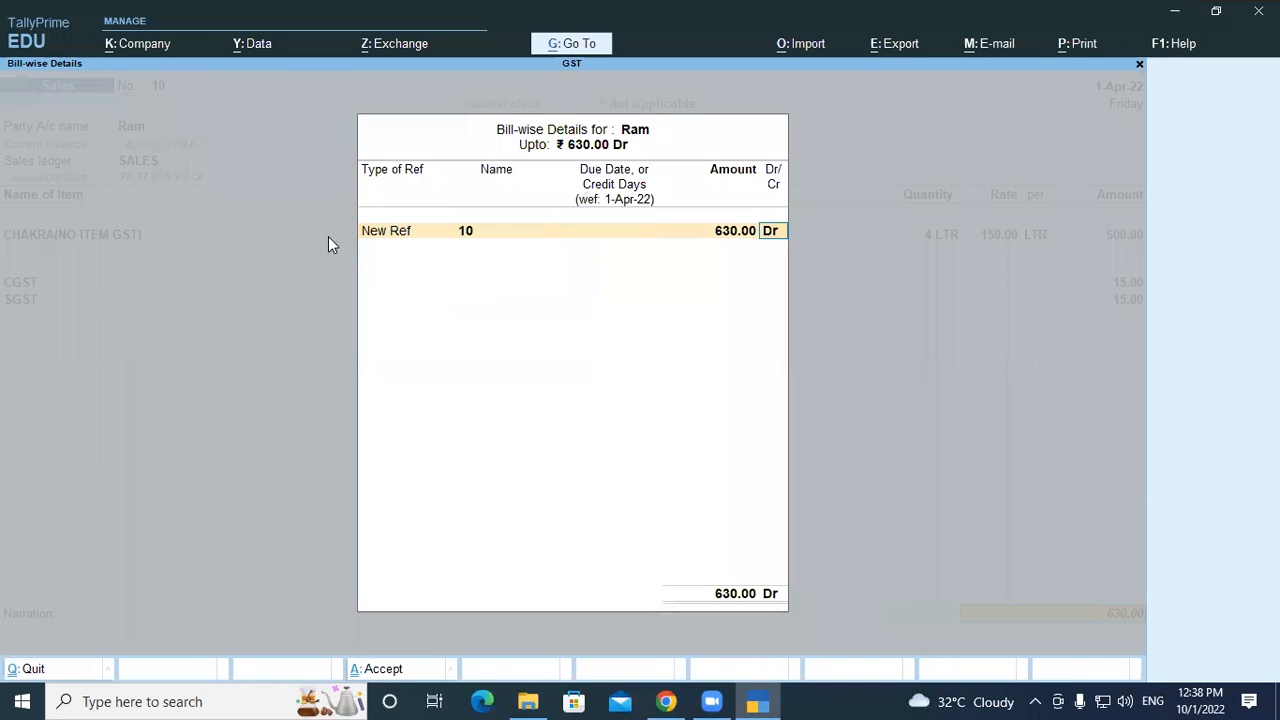
{"action": "key", "text": "Return"}
{"action": "key", "text": "Return"}
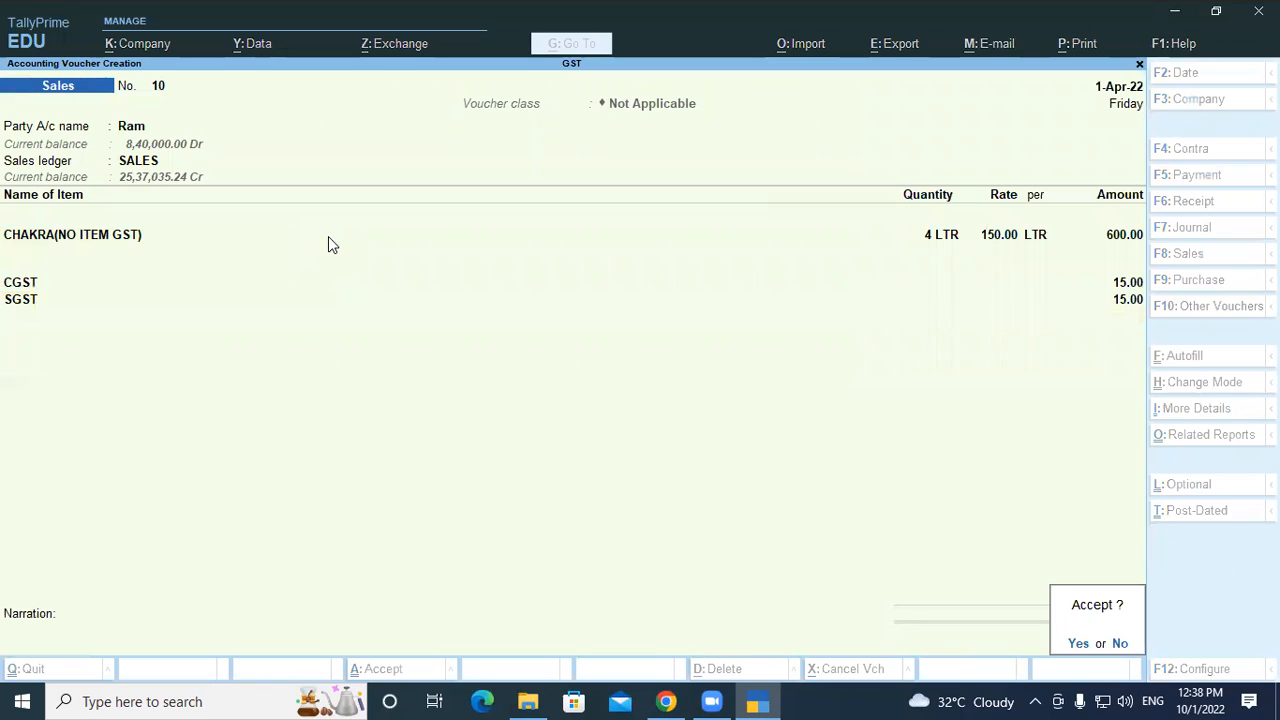
{"action": "key", "text": "Return"}
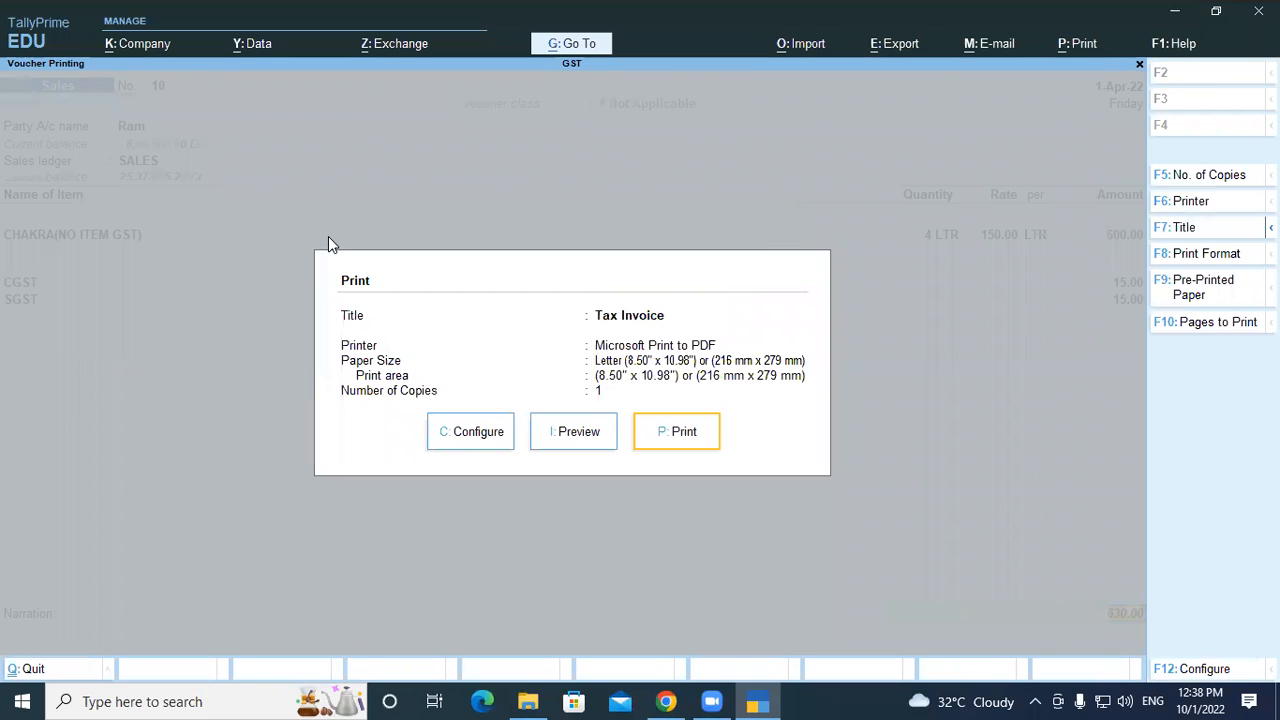
{"action": "key", "text": "Left"}
{"action": "key", "text": "Return"}
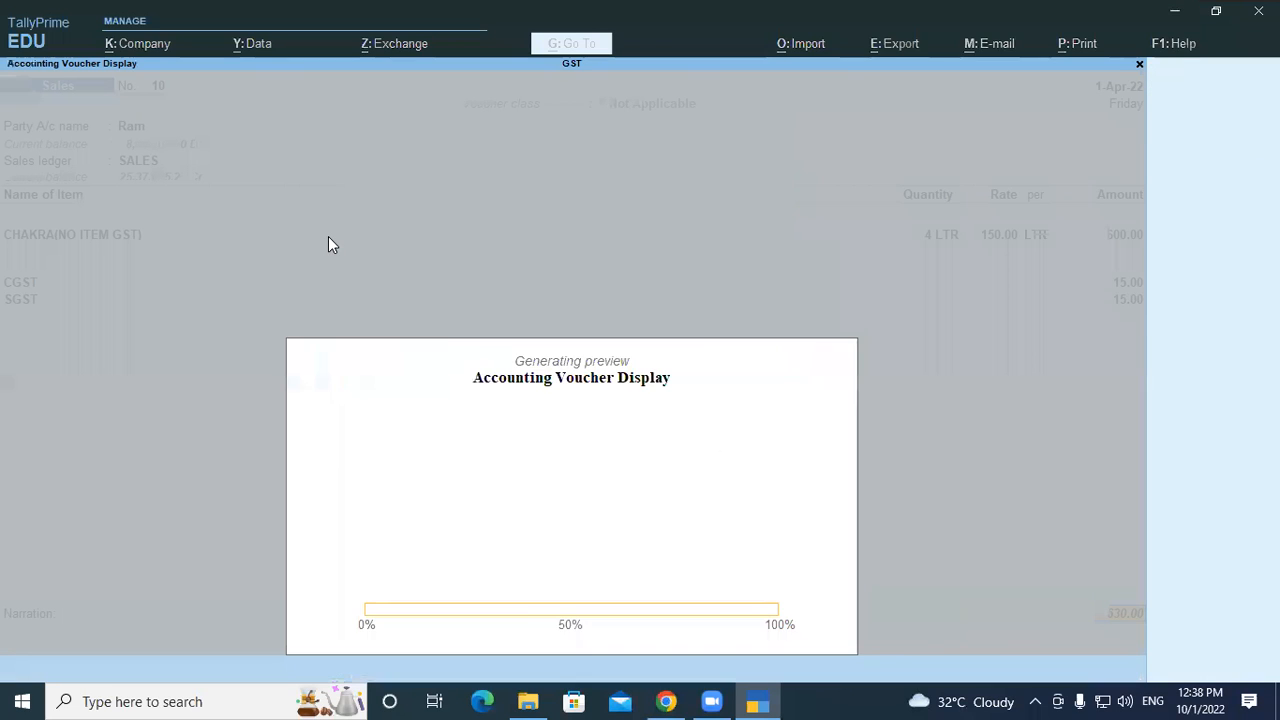
{"action": "key", "text": "Return"}
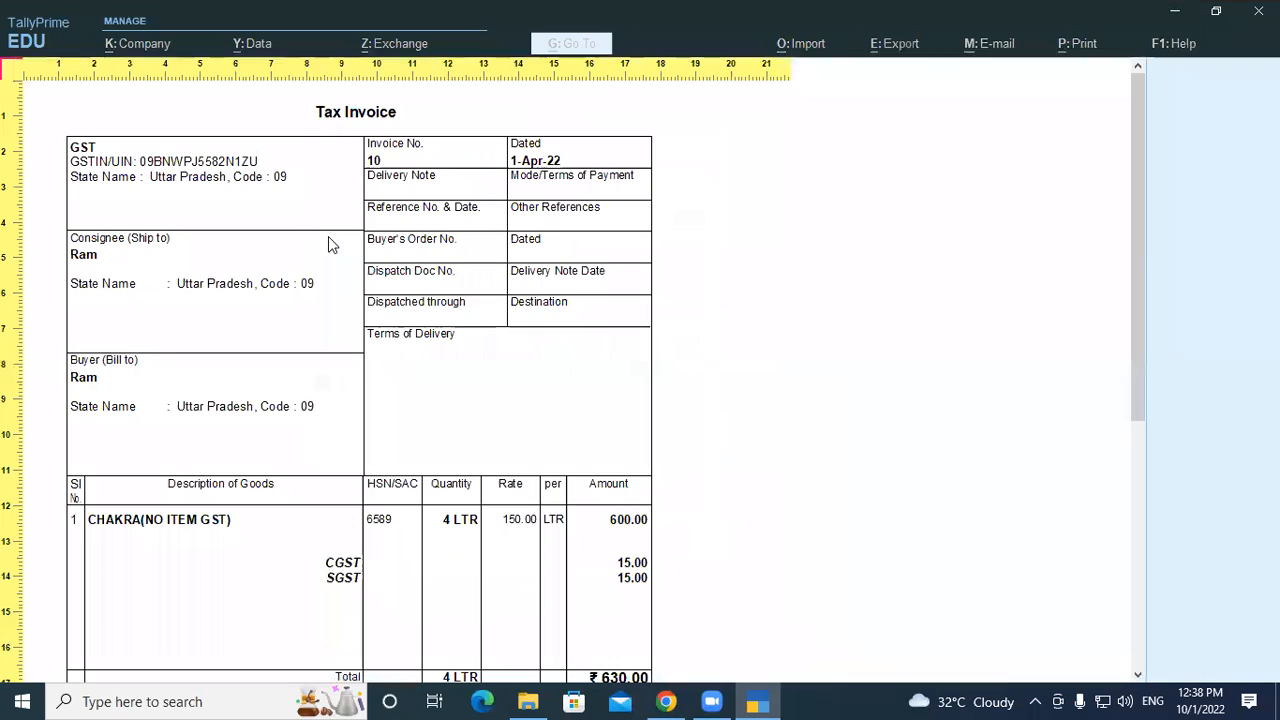
{"action": "scroll", "coordinate": [403, 523], "scroll_direction": "down", "scroll_amount": 8}
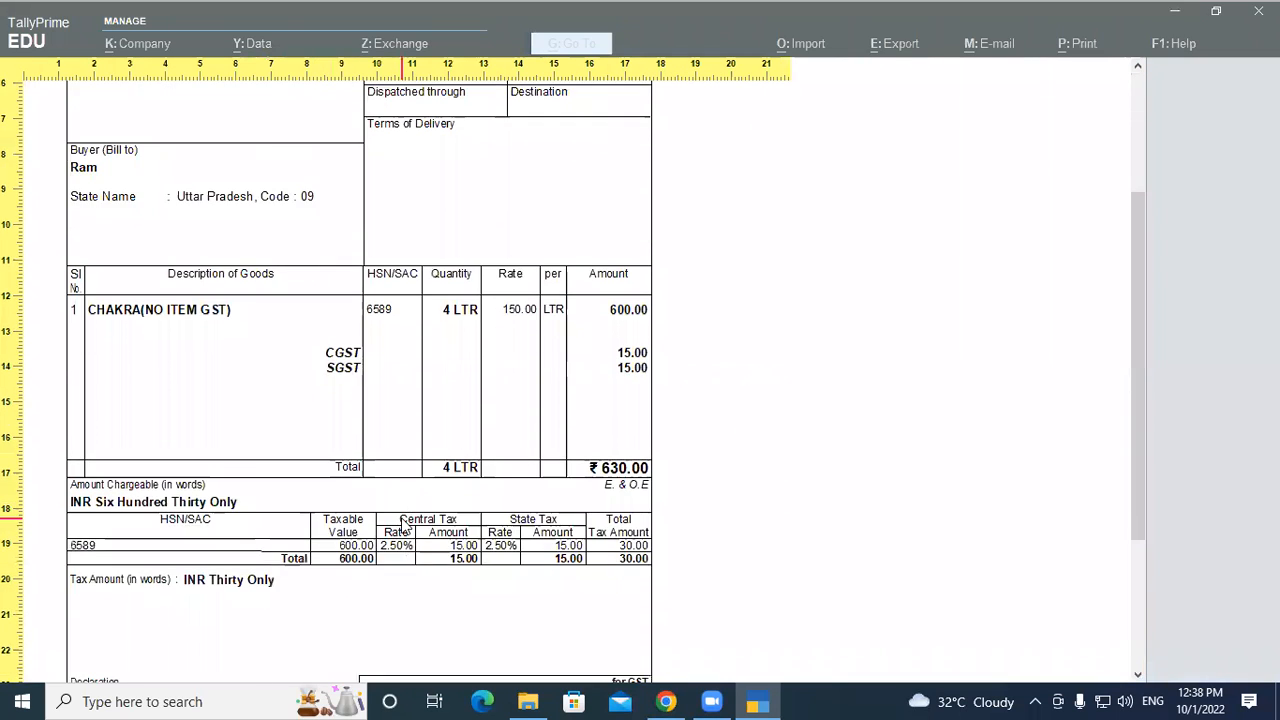
{"action": "scroll", "coordinate": [403, 523], "scroll_direction": "down", "scroll_amount": 1}
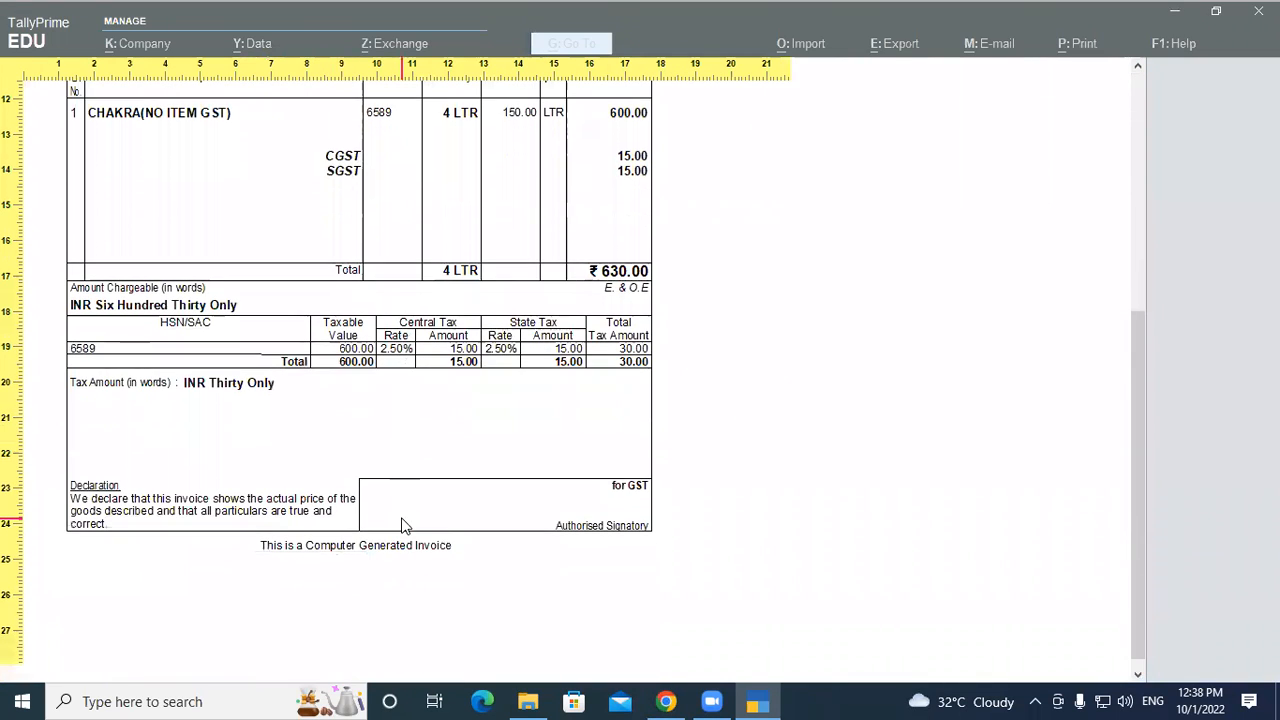
{"action": "scroll", "coordinate": [403, 523], "scroll_direction": "up", "scroll_amount": 2}
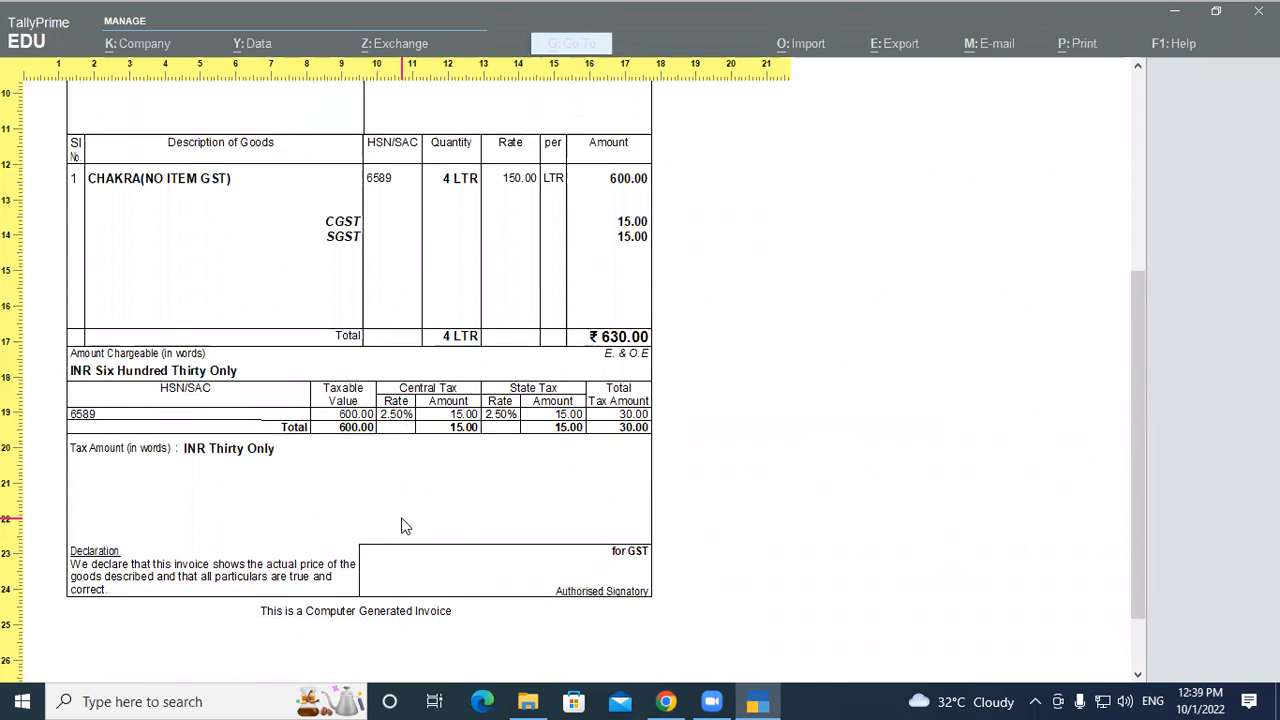
{"action": "scroll", "coordinate": [645, 594], "scroll_direction": "up", "scroll_amount": 5}
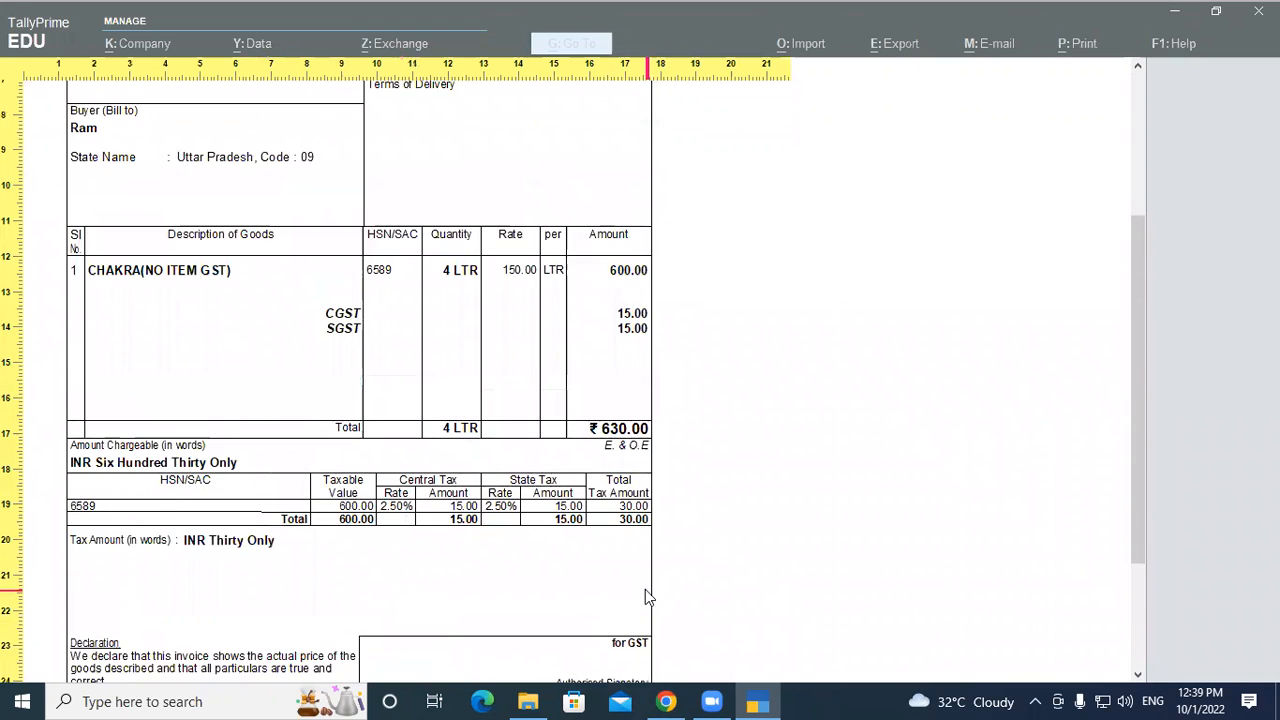
{"action": "scroll", "coordinate": [645, 590], "scroll_direction": "up", "scroll_amount": 5}
{"action": "key", "text": "Escape"}
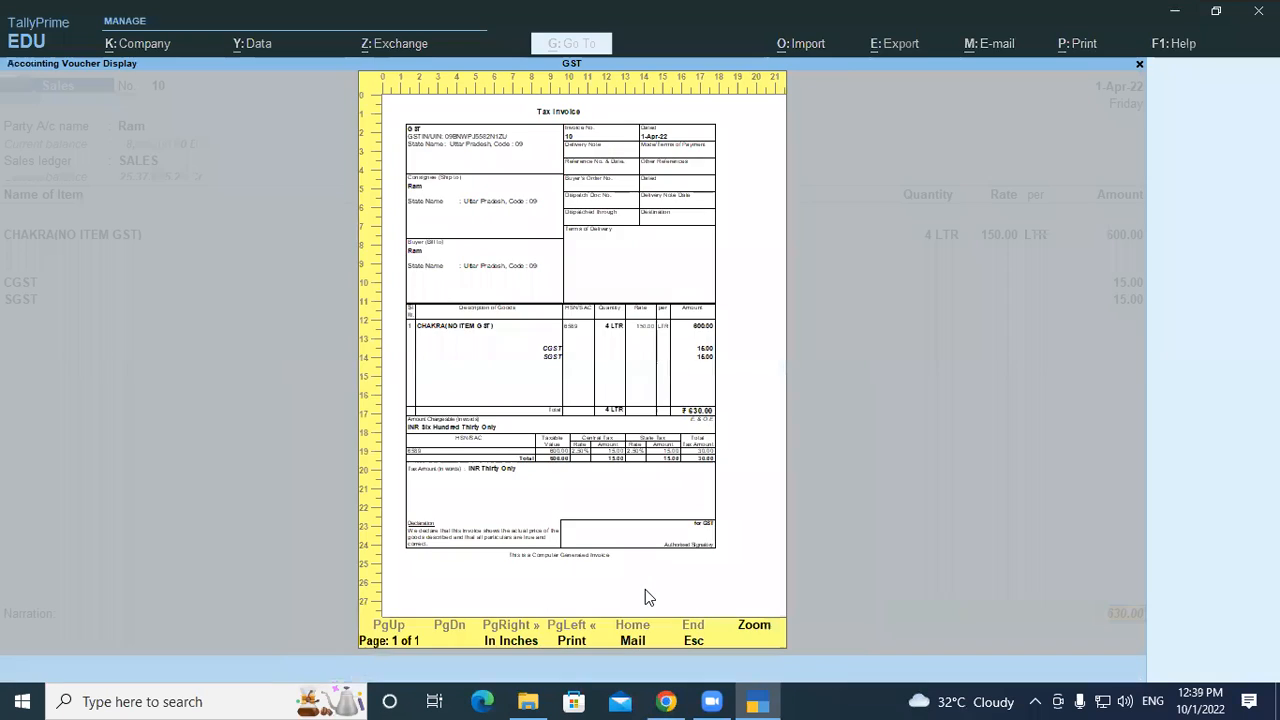
{"action": "key", "text": "Escape"}
{"action": "key", "text": "Escape"}
{"action": "key", "text": "Escape"}
Open the Sales voucher type for alteration from the masters list
{"action": "key", "text": "Up"}
{"action": "key", "text": "Up"}
{"action": "key", "text": "Return"}
{"action": "key", "text": "Down"}
{"action": "key", "text": "Down"}
{"action": "key", "text": "Down"}
{"action": "key", "text": "Return"}
{"action": "key", "text": "Down"}
{"action": "key", "text": "Down"}
{"action": "key", "text": "Down"}
{"action": "key", "text": "Down"}
{"action": "key", "text": "Down"}
{"action": "key", "text": "Down"}
{"action": "key", "text": "Down"}
{"action": "key", "text": "Down"}
{"action": "key", "text": "Down"}
{"action": "key", "text": "Down"}
{"action": "key", "text": "Down"}
{"action": "key", "text": "Down"}
{"action": "key", "text": "Down"}
{"action": "key", "text": "Down"}
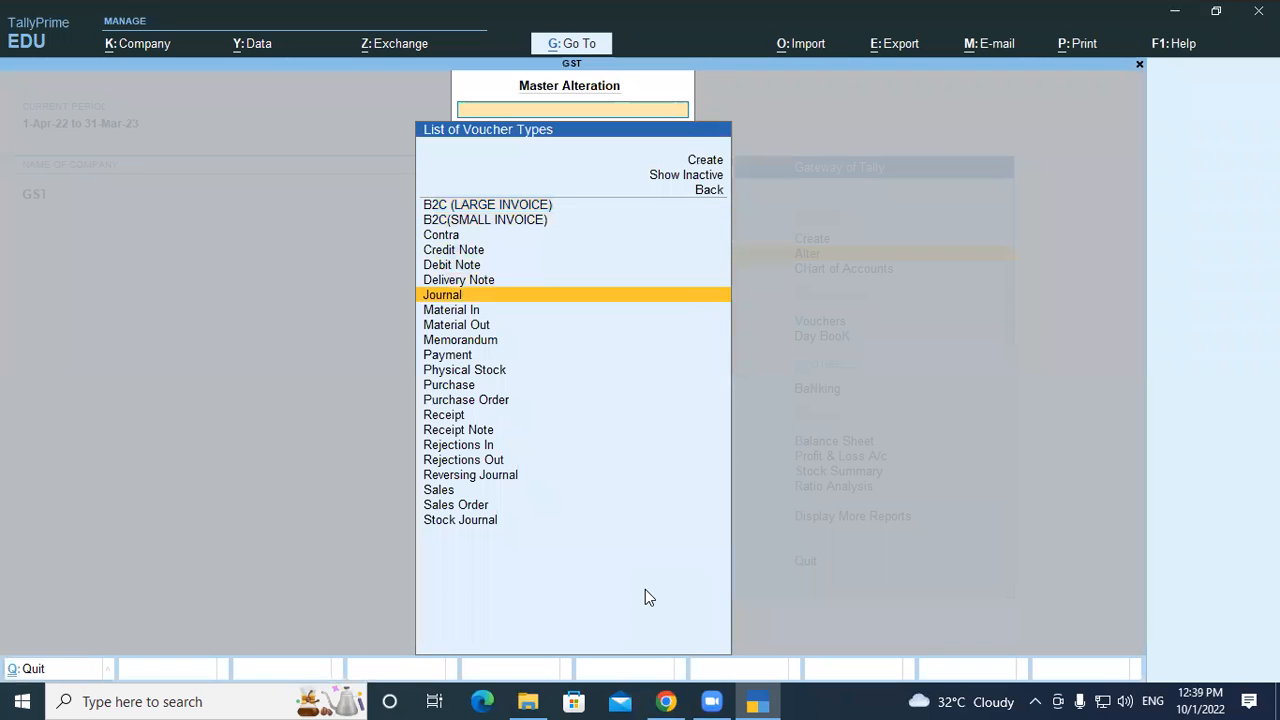
{"action": "key", "text": "Down"}
{"action": "key", "text": "Down"}
{"action": "key", "text": "Down"}
{"action": "key", "text": "Down"}
{"action": "key", "text": "Down"}
{"action": "key", "text": "Down"}
{"action": "key", "text": "Return"}
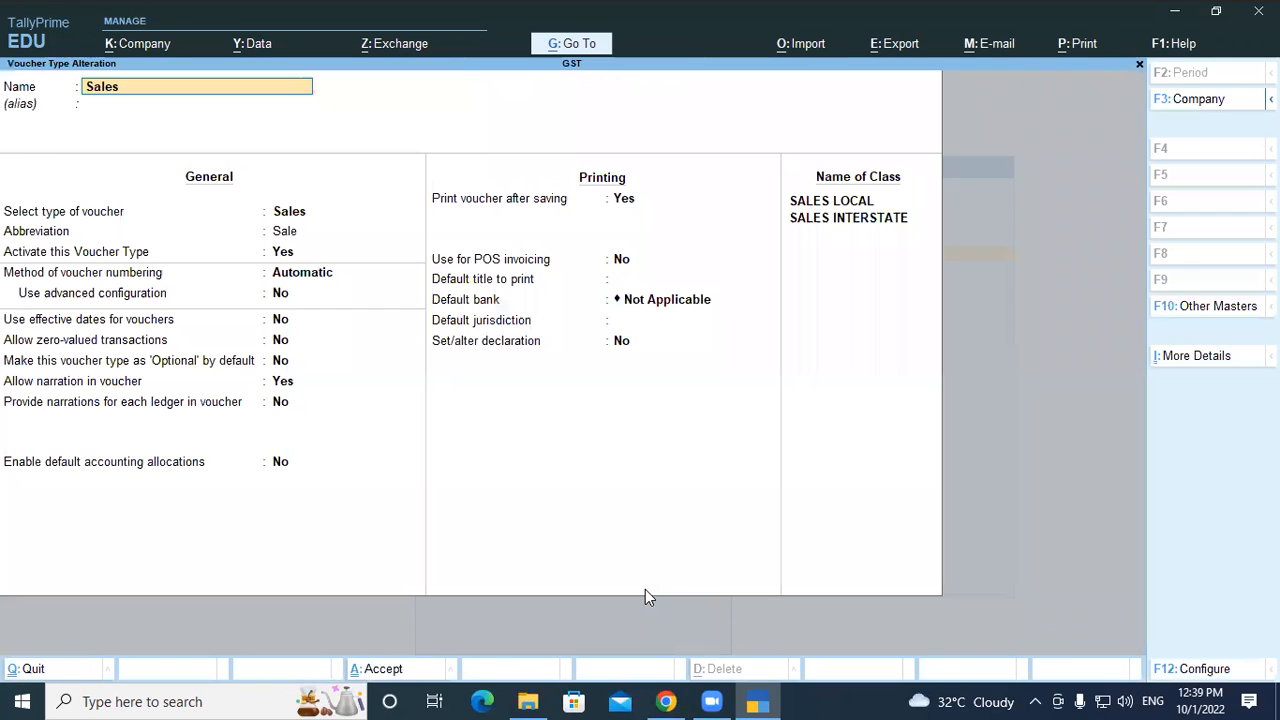
Keep the print-after-saving setting unchanged, accept the Sales voucher type and return to Gateway
{"action": "left_click", "coordinate": [622, 201]}
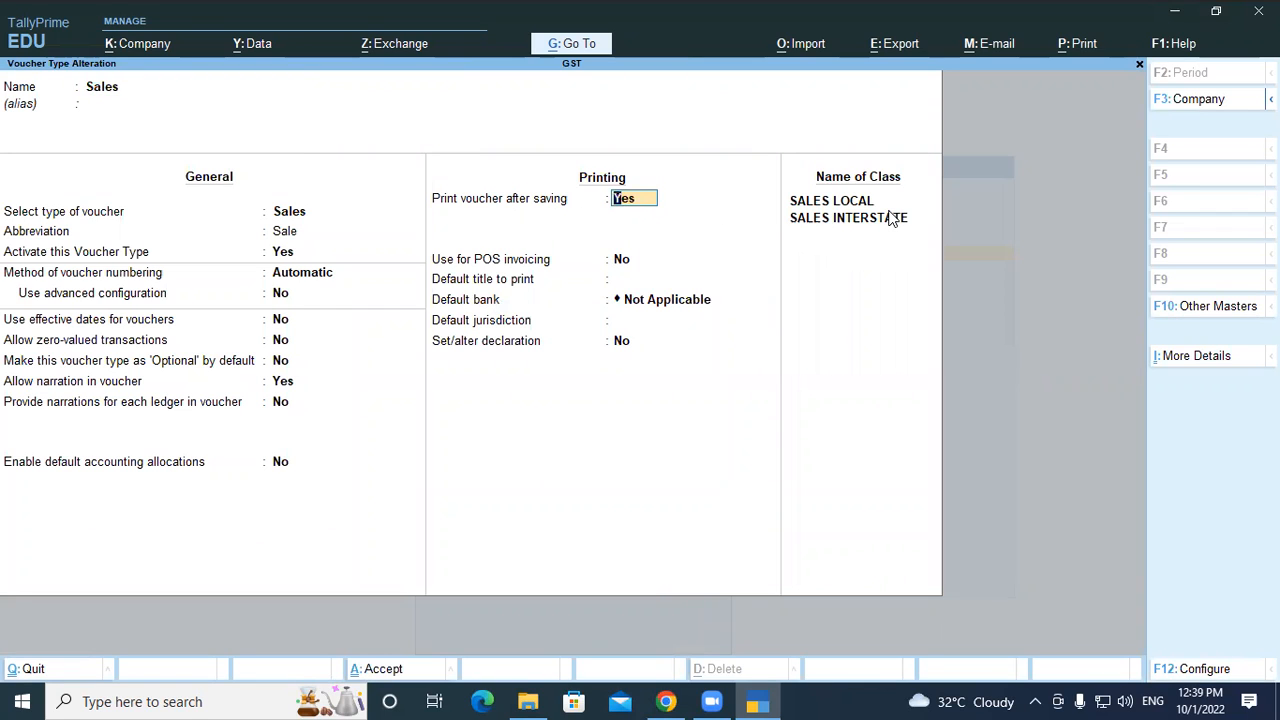
{"action": "key", "text": "Return"}
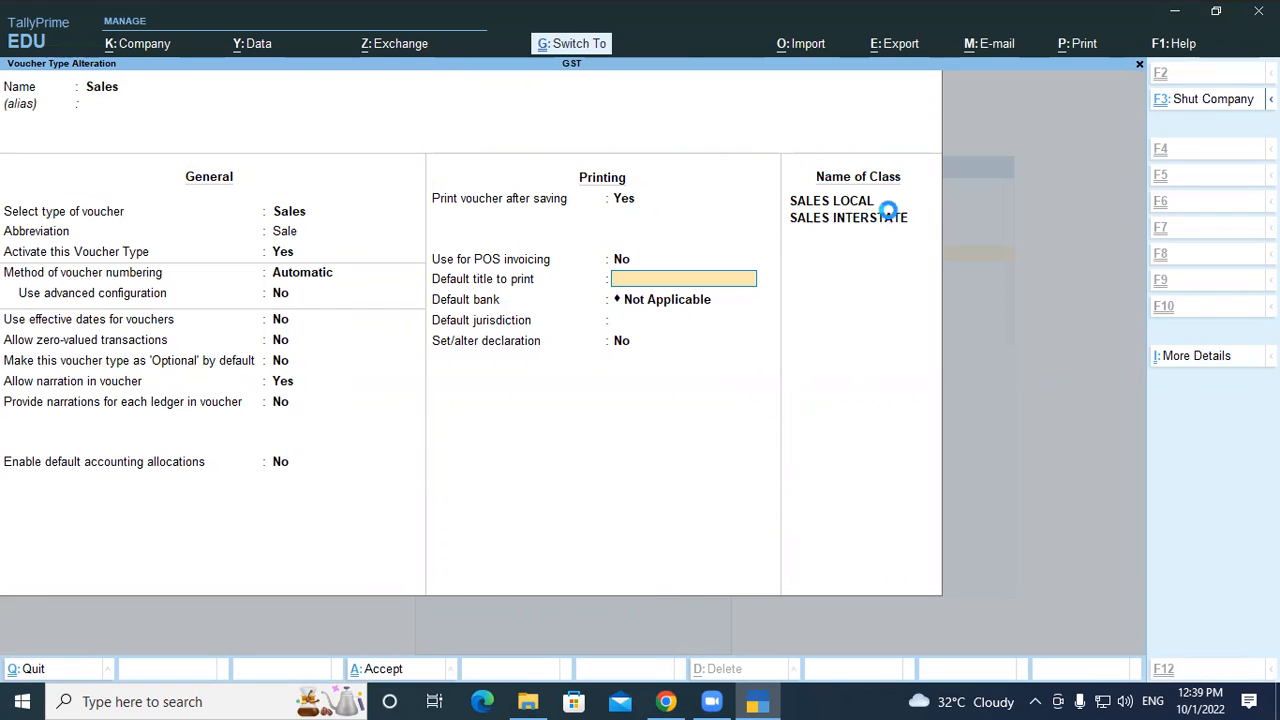
{"action": "key", "text": "ctrl+a"}
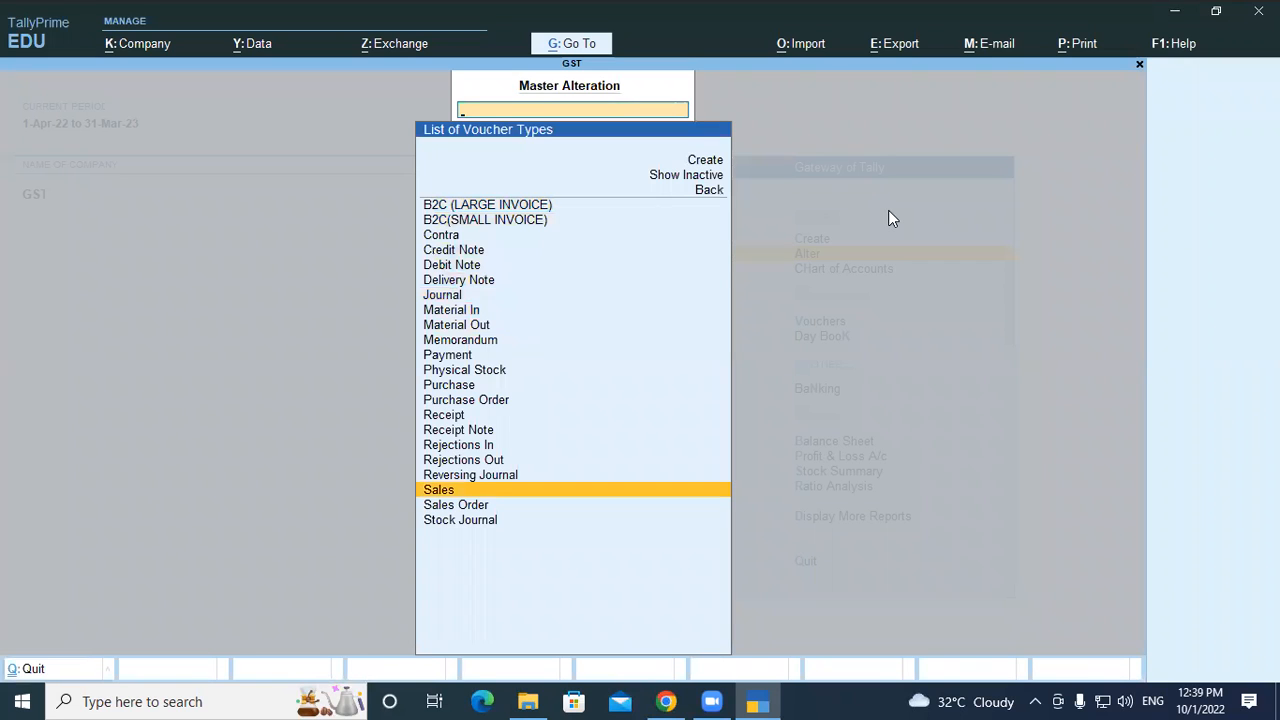
{"action": "key", "text": "Escape"}
{"action": "key", "text": "Escape"}
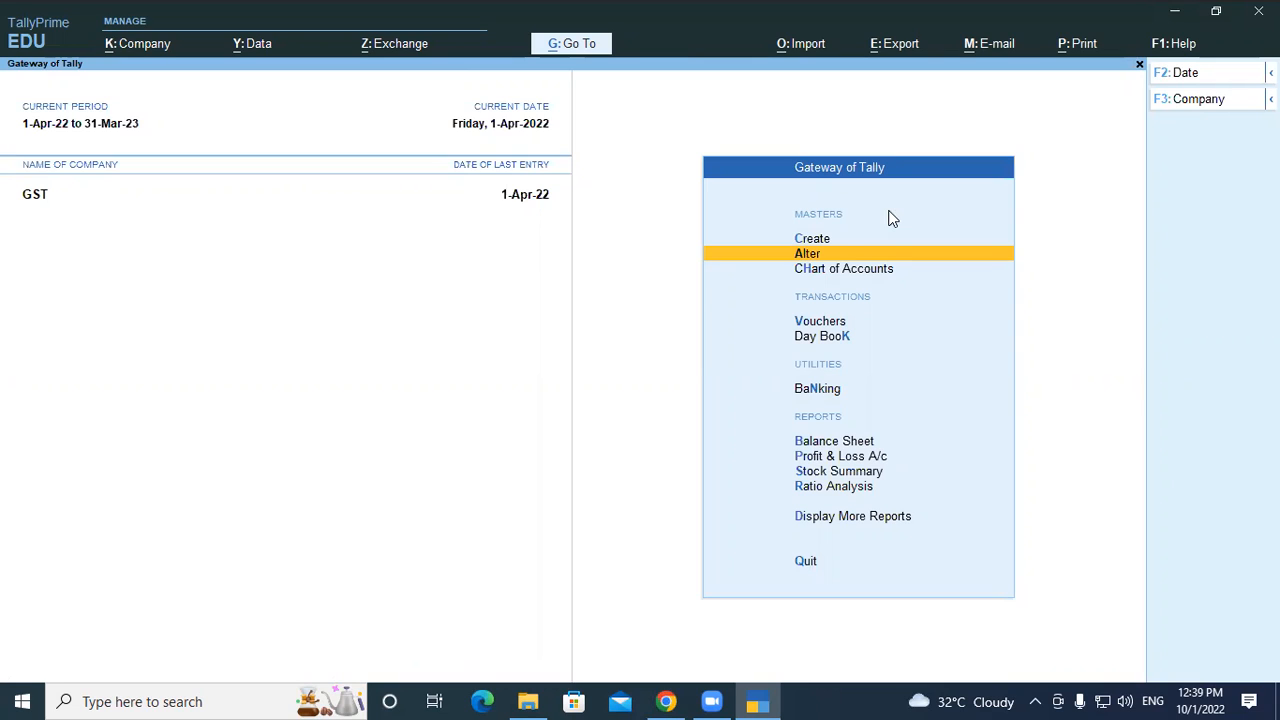
Open sales voucher No. 10 from the Day Book
{"action": "key", "text": "Down"}
{"action": "key", "text": "Down"}
{"action": "key", "text": "Down"}
{"action": "key", "text": "Down"}
{"action": "key", "text": "Up"}
{"action": "key", "text": "Up"}
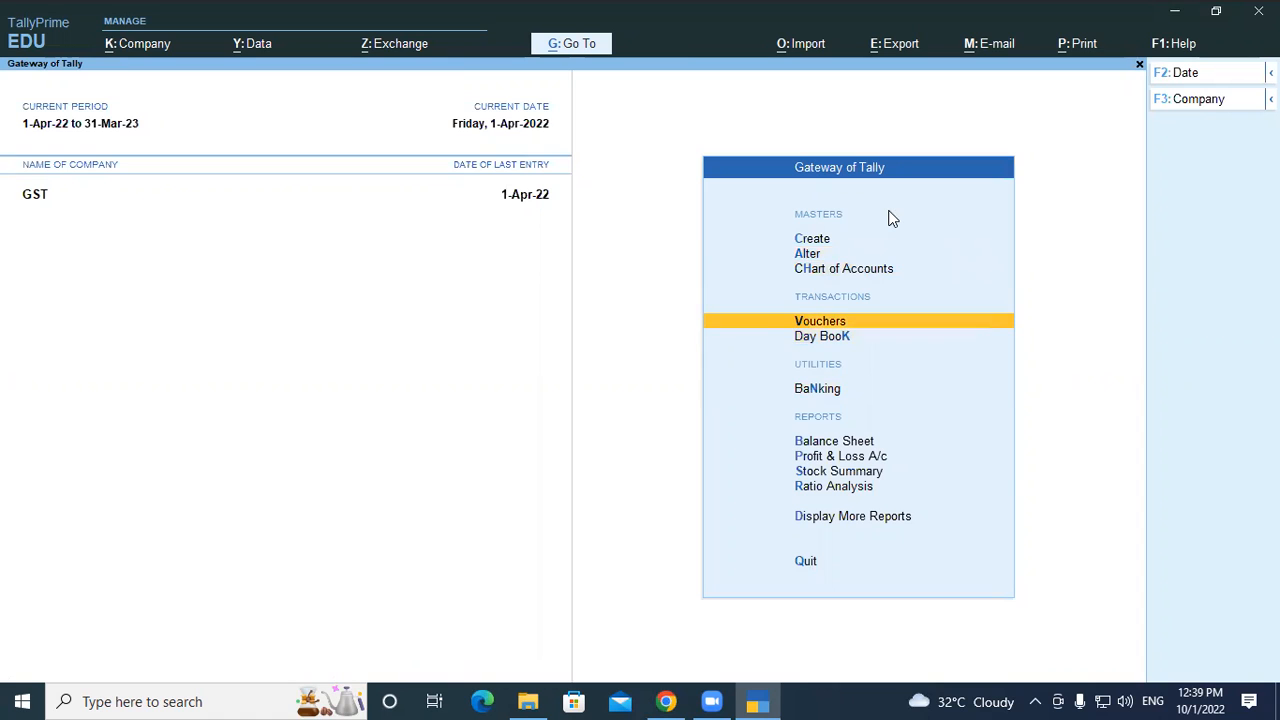
{"action": "key", "text": "Down"}
{"action": "key", "text": "Return"}
{"action": "key", "text": "Down"}
{"action": "key", "text": "Down"}
{"action": "key", "text": "Down"}
{"action": "key", "text": "Down"}
{"action": "key", "text": "Down"}
{"action": "key", "text": "Down"}
{"action": "key", "text": "Down"}
{"action": "key", "text": "Down"}
{"action": "key", "text": "Down"}
{"action": "key", "text": "Down"}
{"action": "key", "text": "Down"}
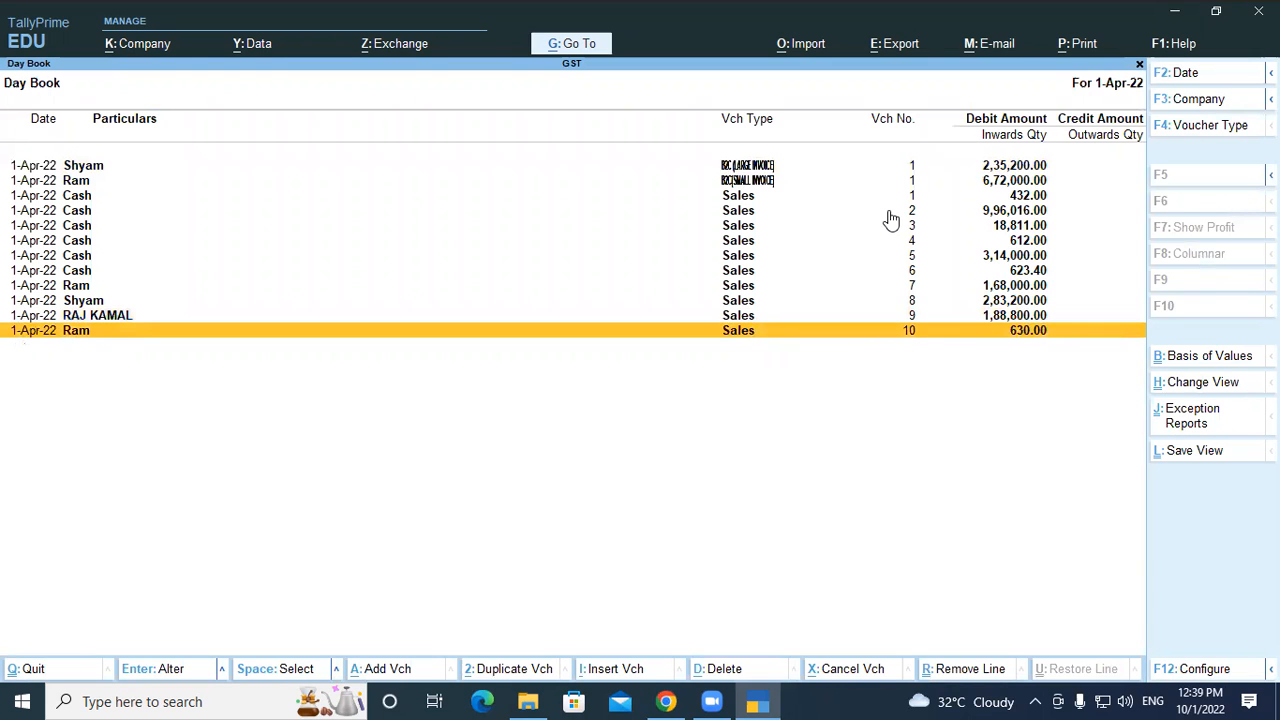
{"action": "key", "text": "Return"}
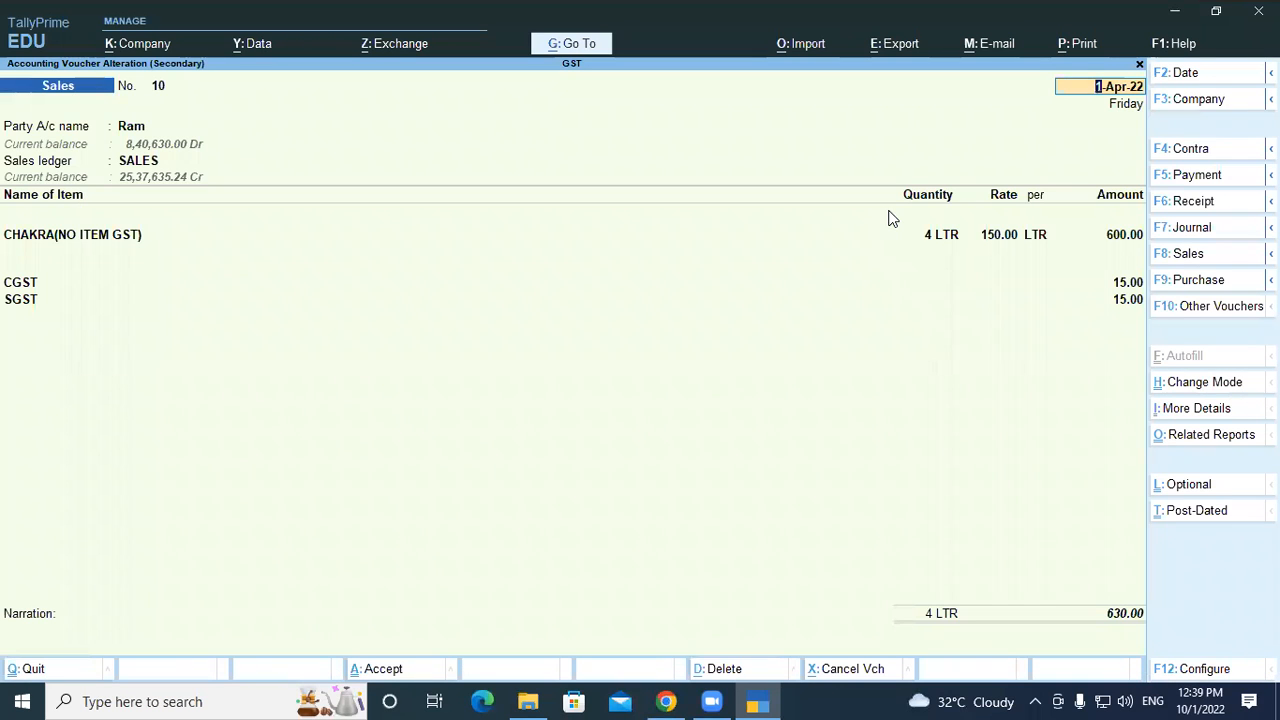
Preview the Tax Invoice print of voucher No. 10 zoomed in, then close printing
{"action": "key", "text": "ctrl+p"}
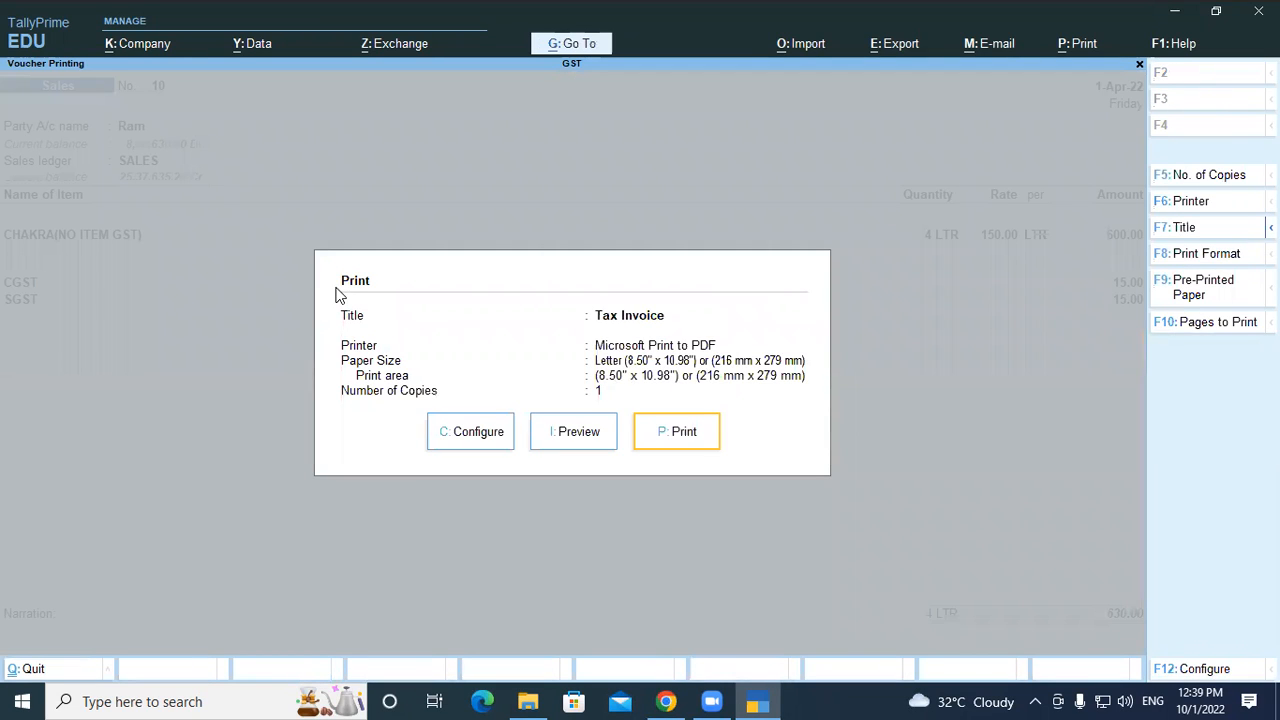
{"action": "left_click", "coordinate": [561, 436]}
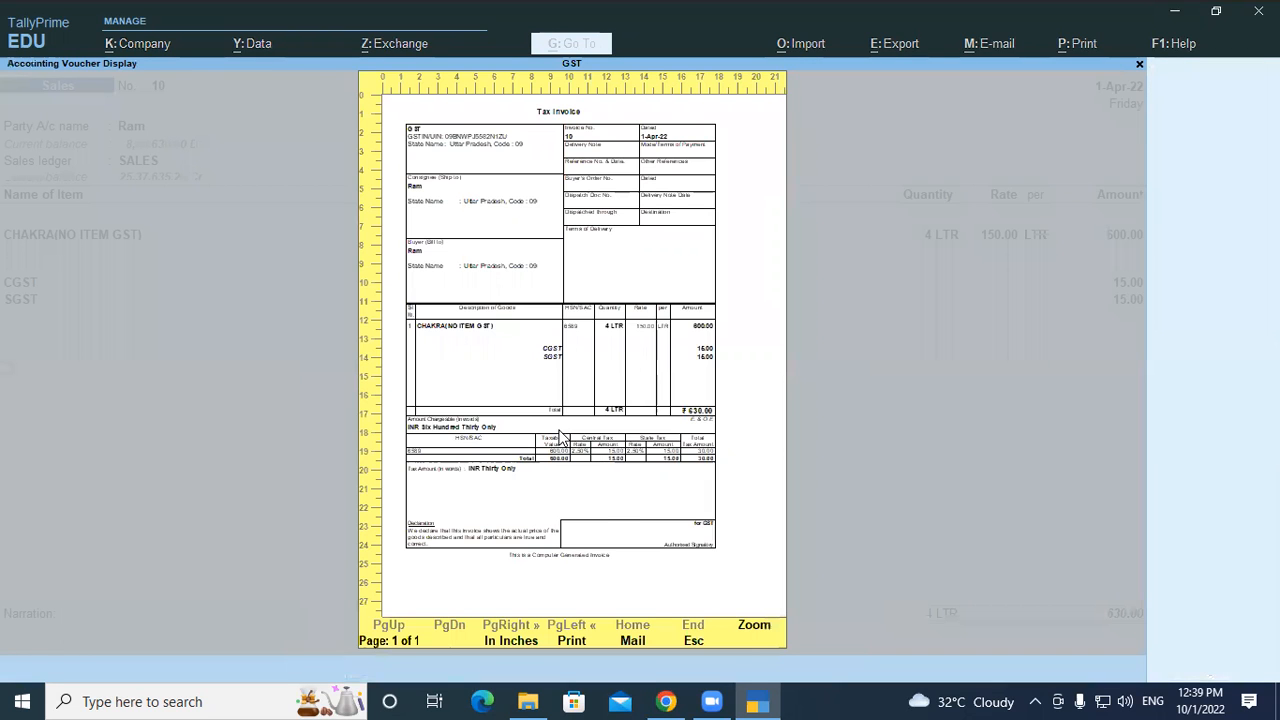
{"action": "left_click", "coordinate": [560, 436]}
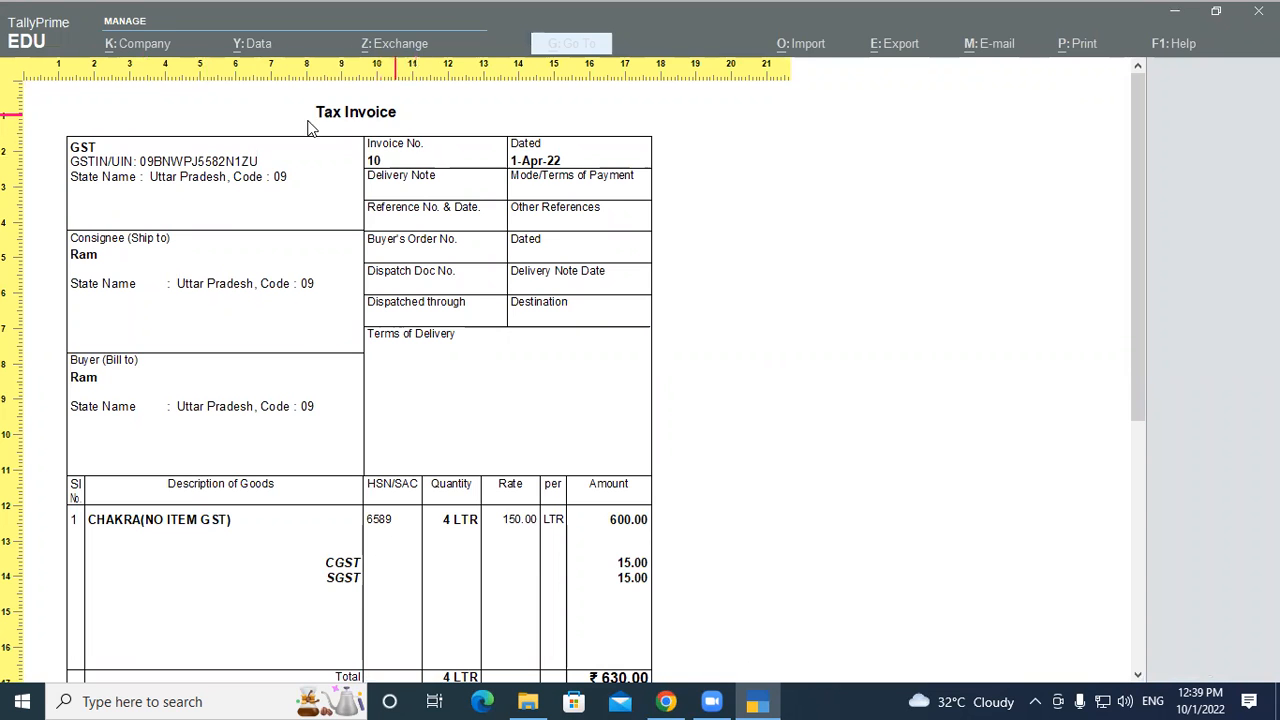
{"action": "scroll", "coordinate": [365, 243], "scroll_direction": "down", "scroll_amount": 4}
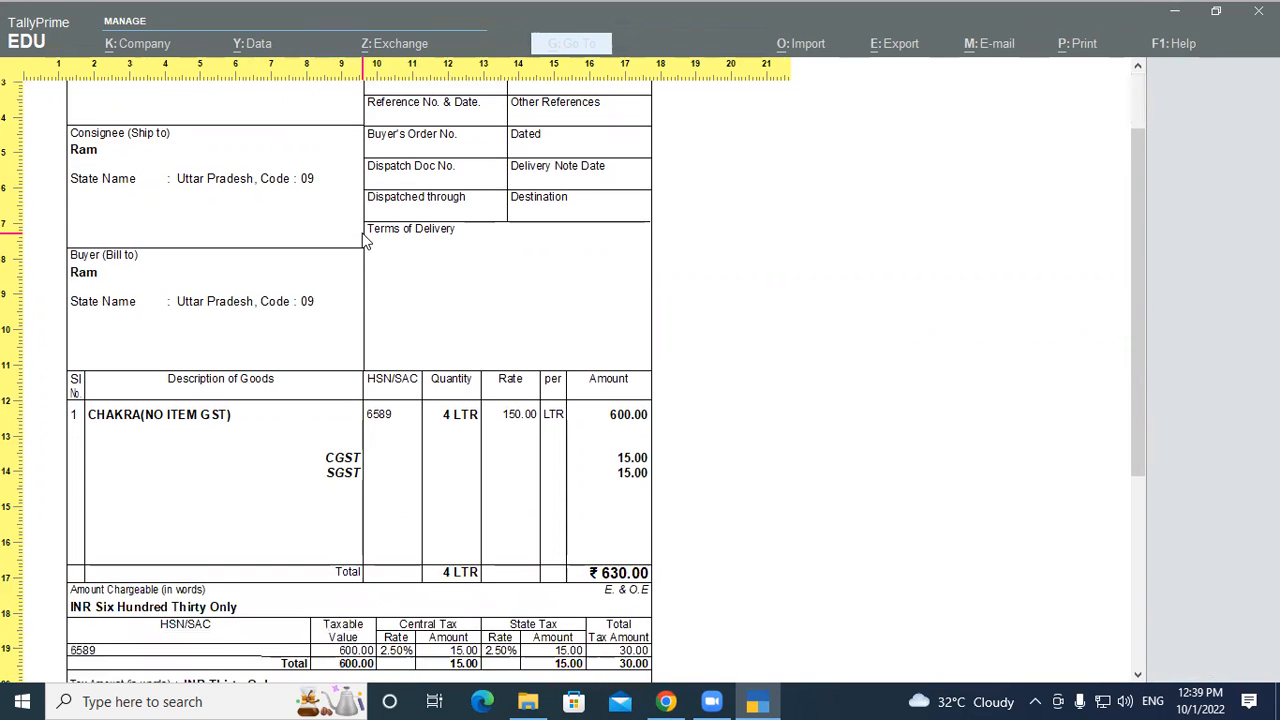
{"action": "scroll", "coordinate": [418, 398], "scroll_direction": "up", "scroll_amount": 4}
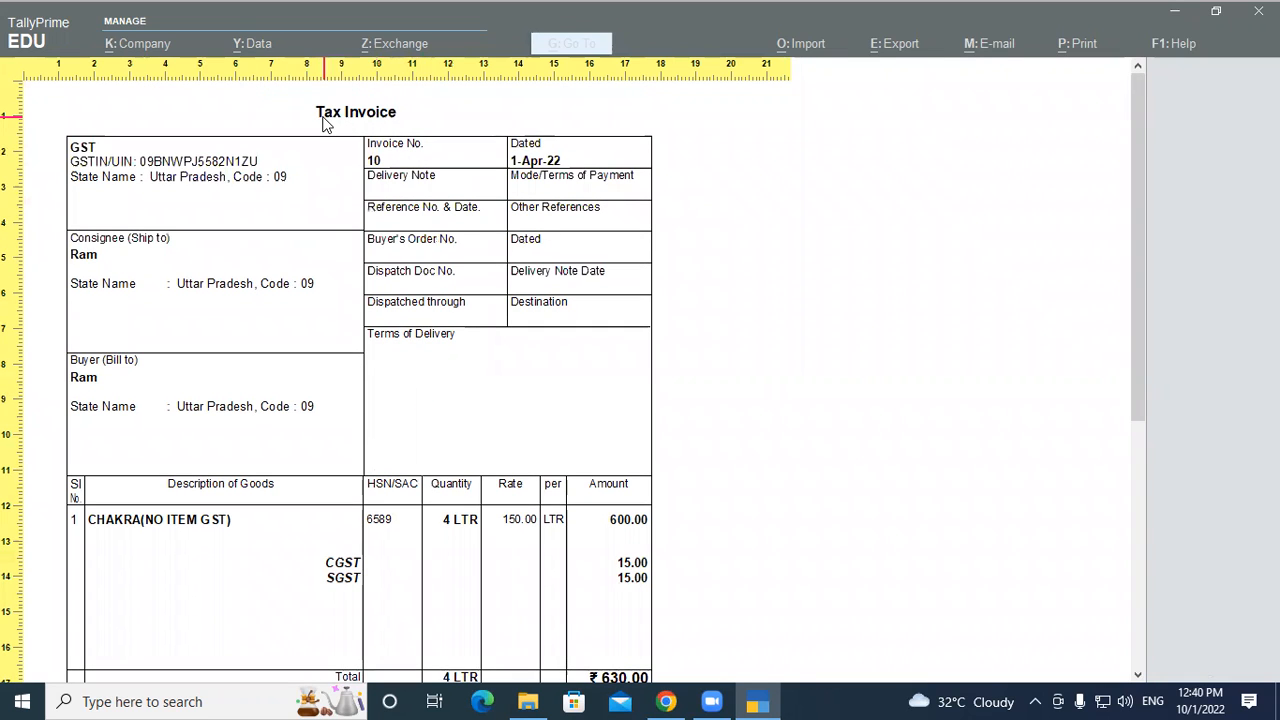
{"action": "key", "text": "Escape"}
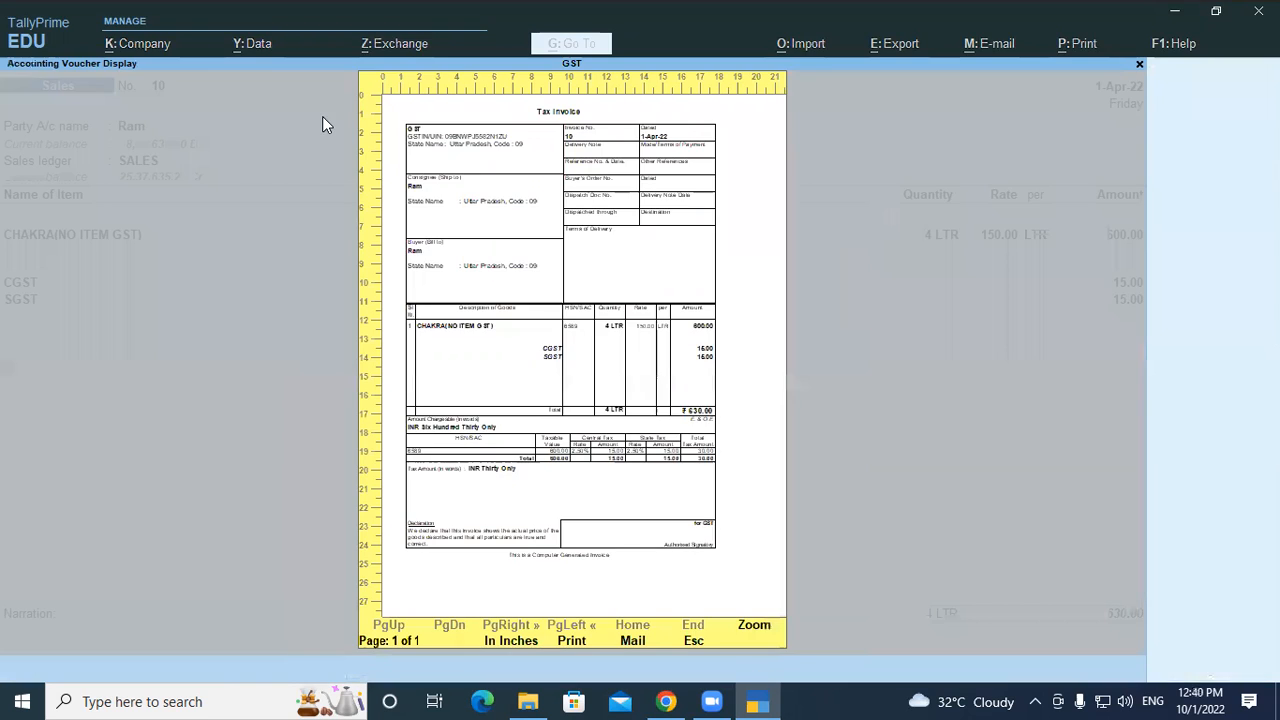
{"action": "key", "text": "Escape"}
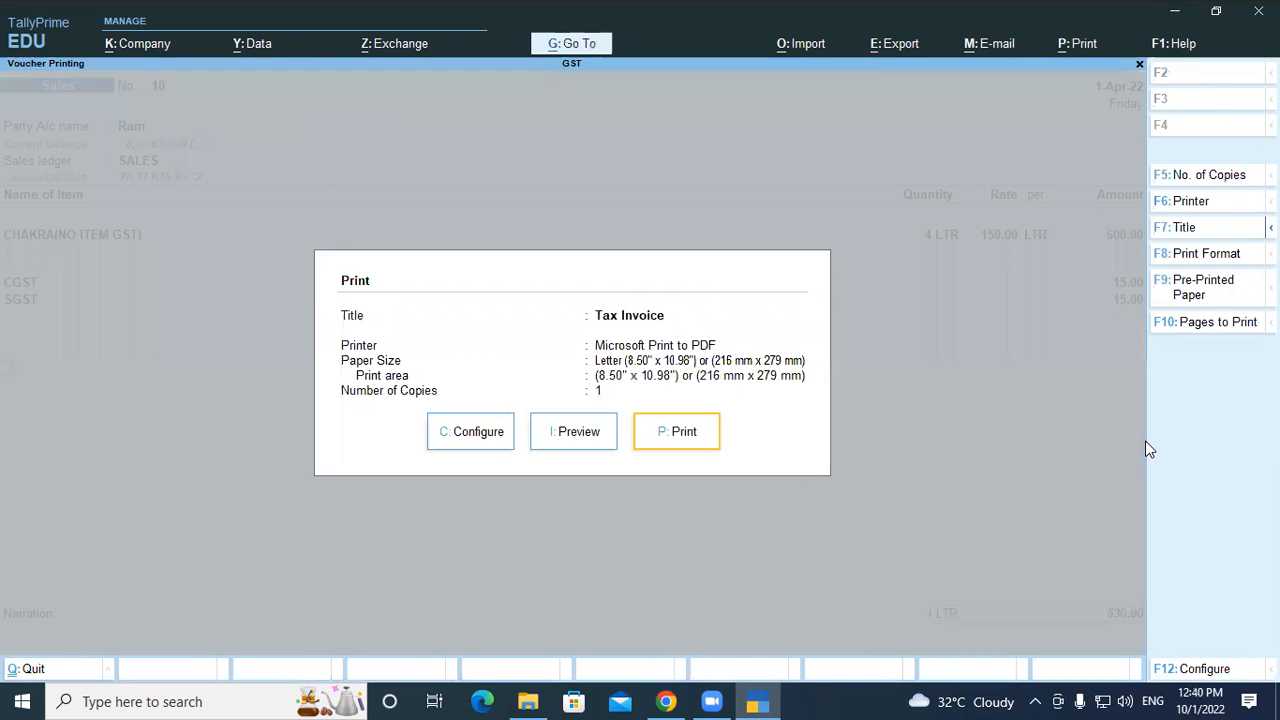
{"action": "key", "text": "Escape"}
Reopen the voucher's print settings and preview the invoice again
{"action": "key", "text": "ctrl+p"}
{"action": "left_click", "coordinate": [600, 431]}
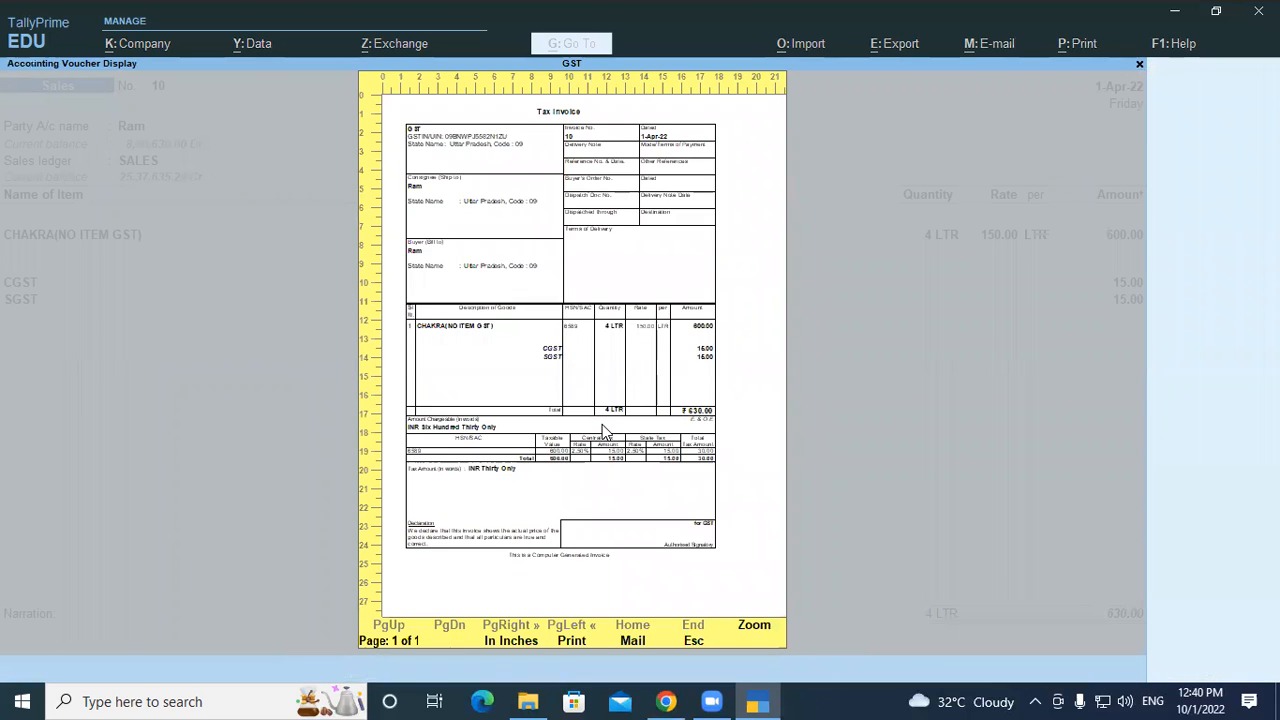
{"action": "key", "text": "Escape"}
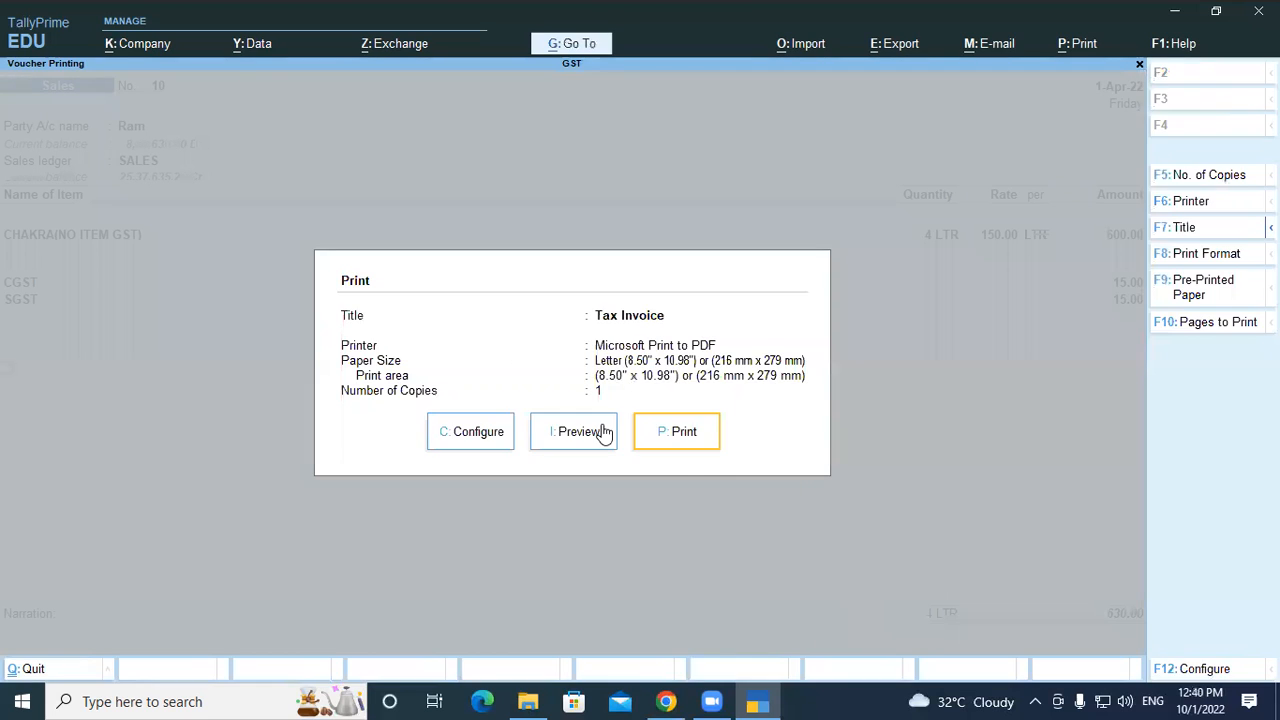
Set the invoice title to 'Gayatri Pvt' with subtitle 'Padrauna Kushinagar' in print configuration
{"action": "left_click", "coordinate": [463, 435]}
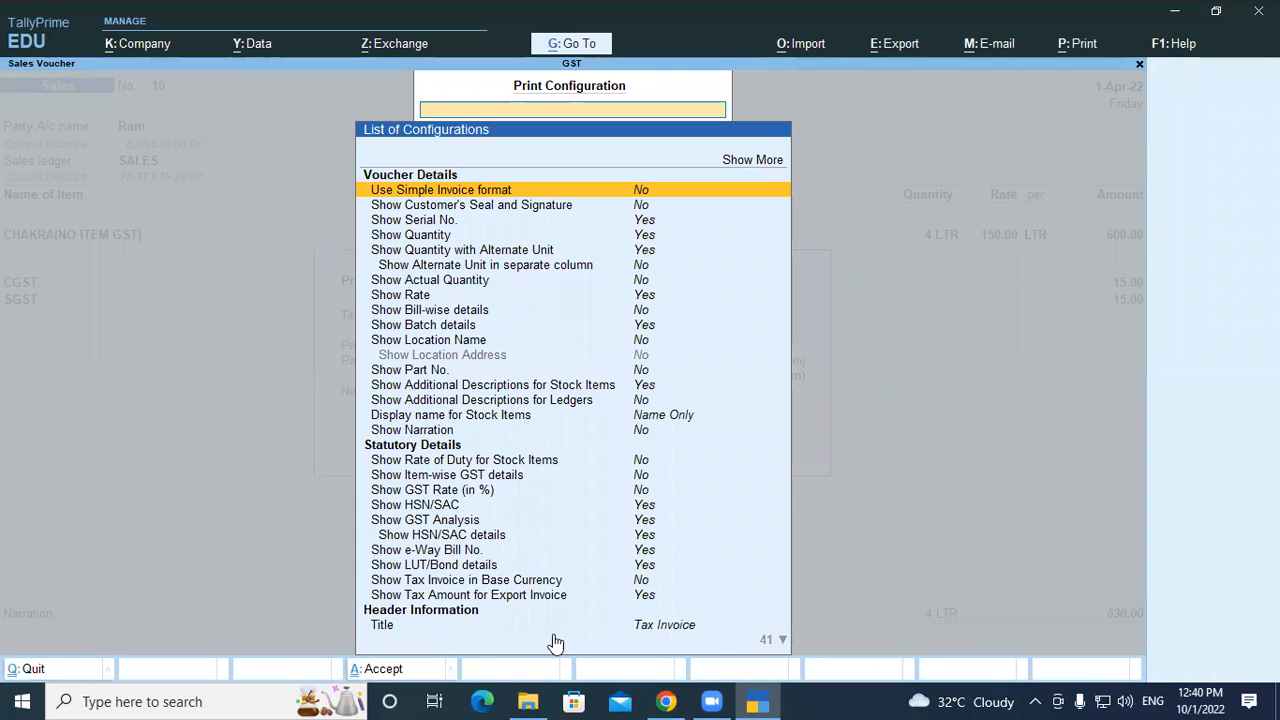
{"action": "left_click", "coordinate": [650, 628]}
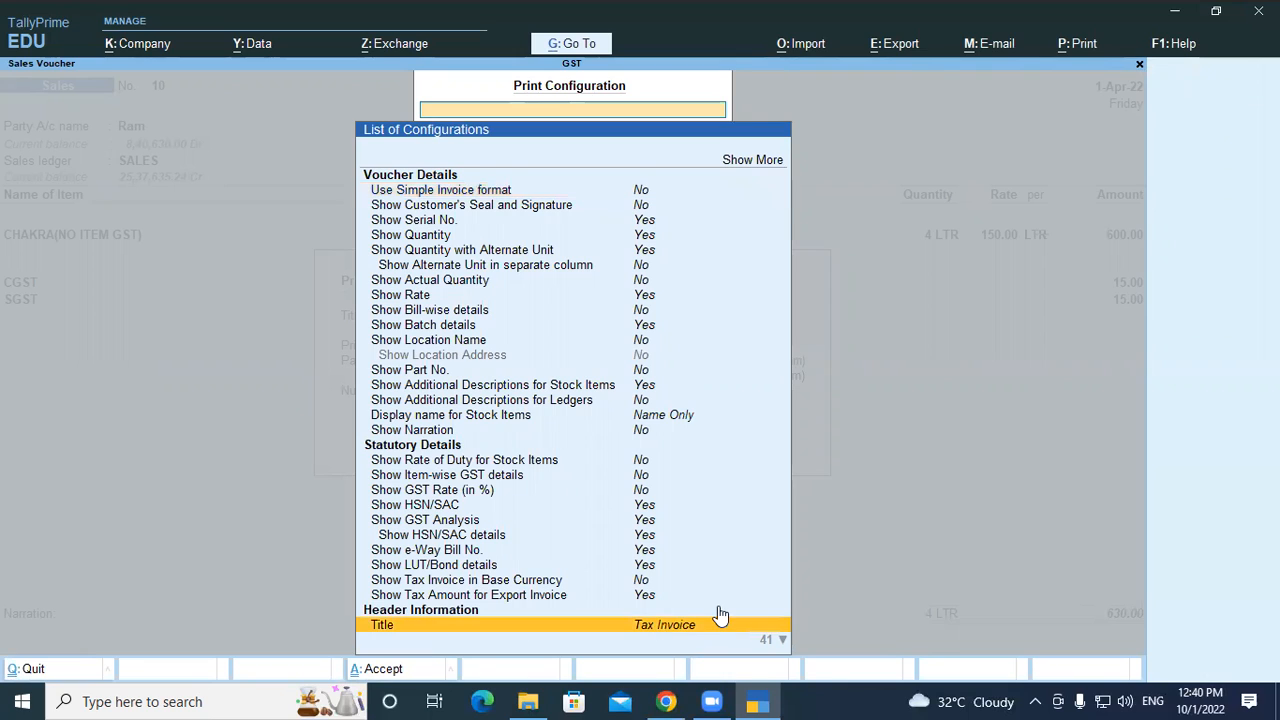
{"action": "key", "text": "Return"}
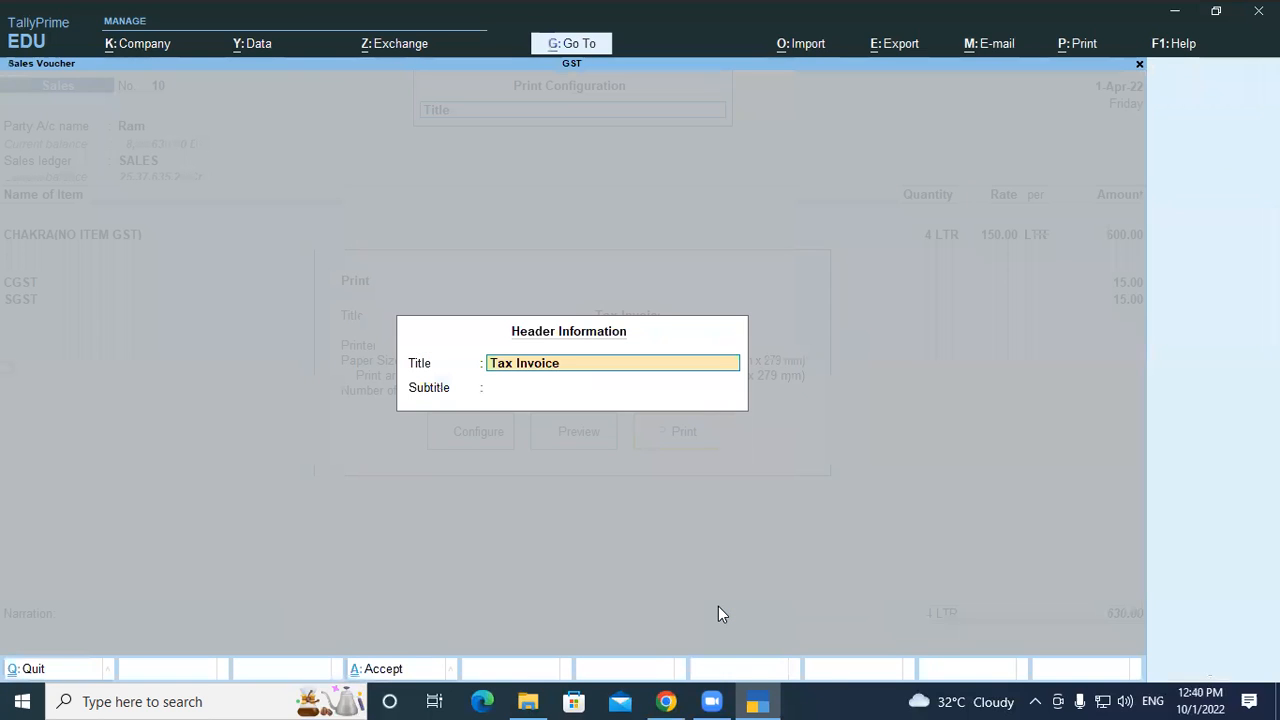
{"action": "type", "text": "Gayatri Pvt Ltd"}
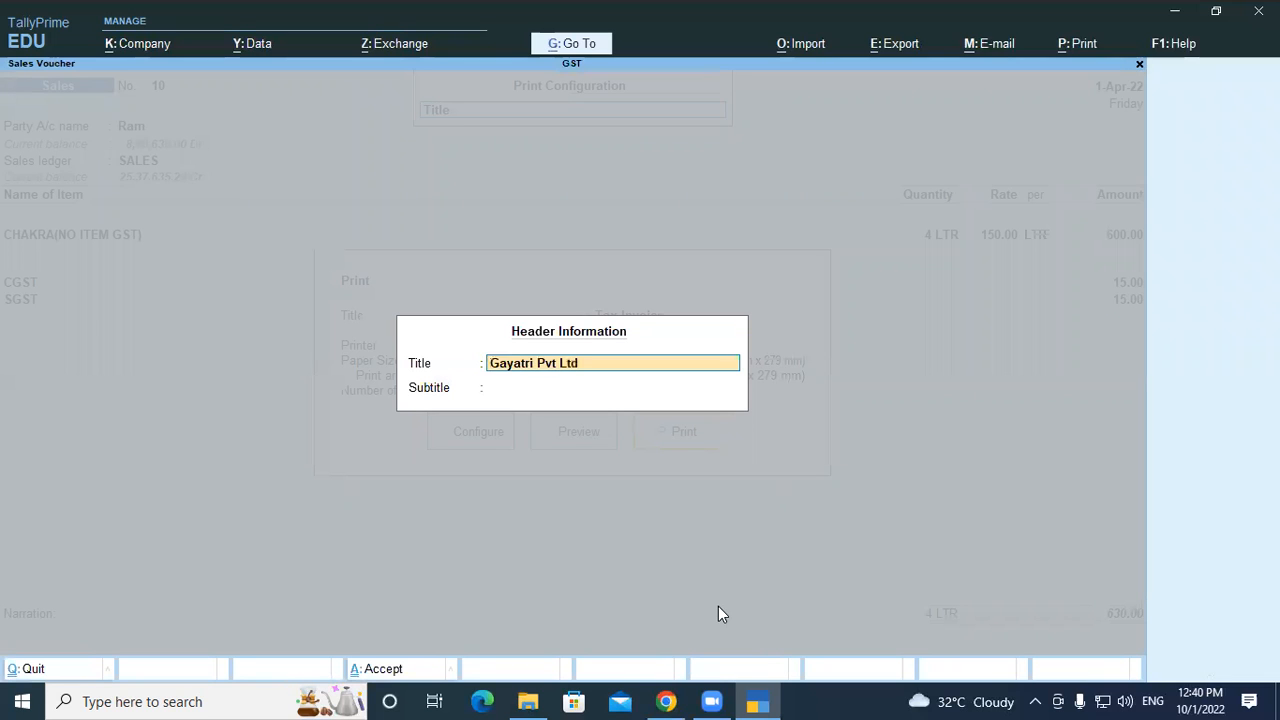
{"action": "key", "text": "Return"}
{"action": "type", "text": "P"}
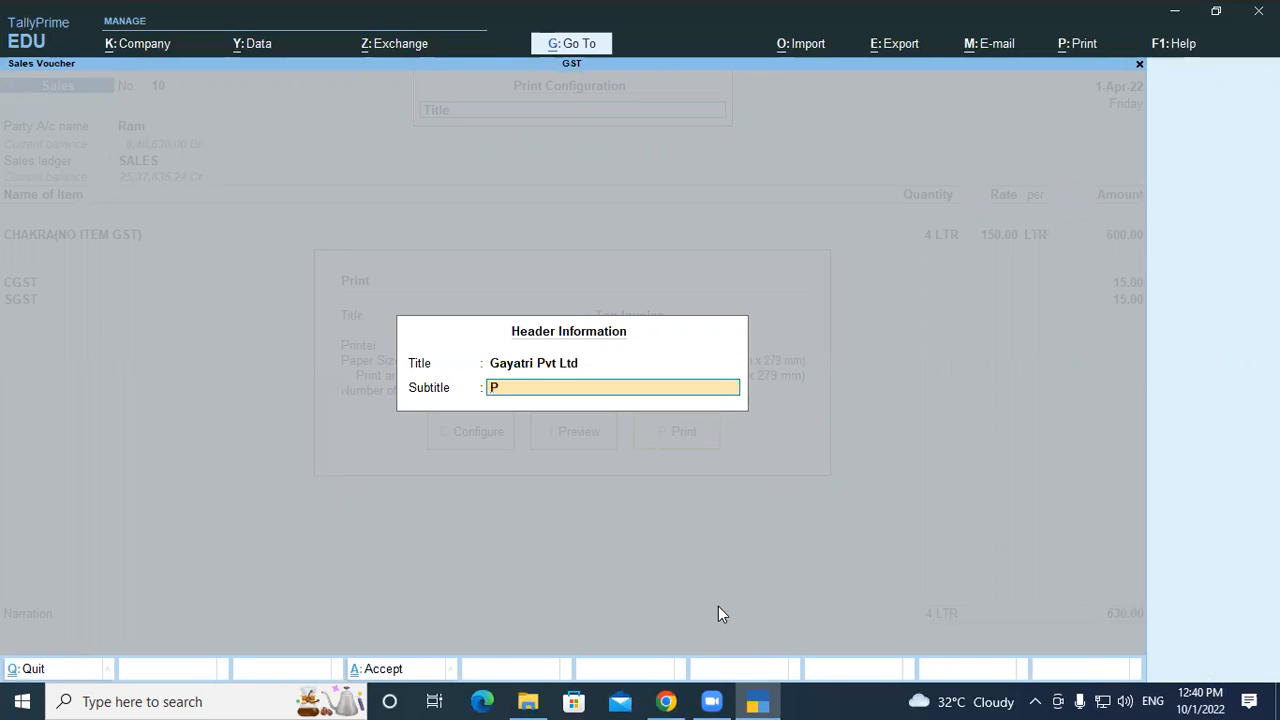
{"action": "type", "text": "adrauna Kushinagar"}
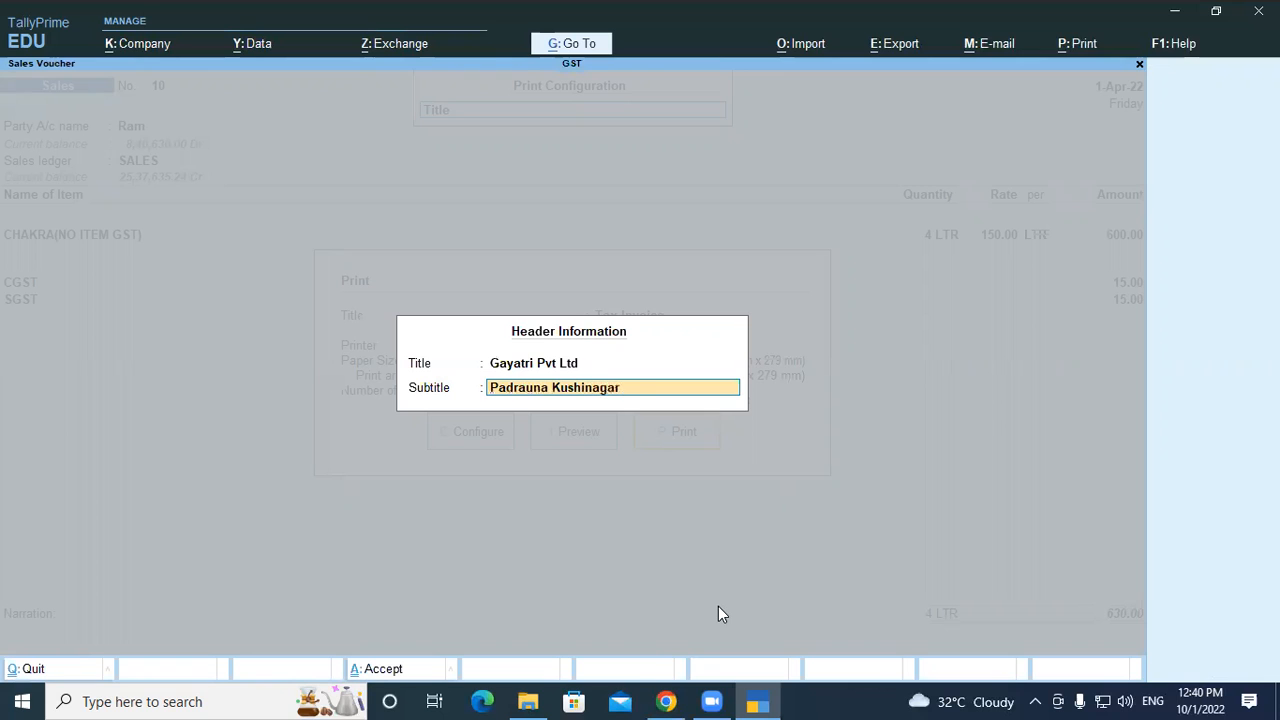
{"action": "key", "text": "Return"}
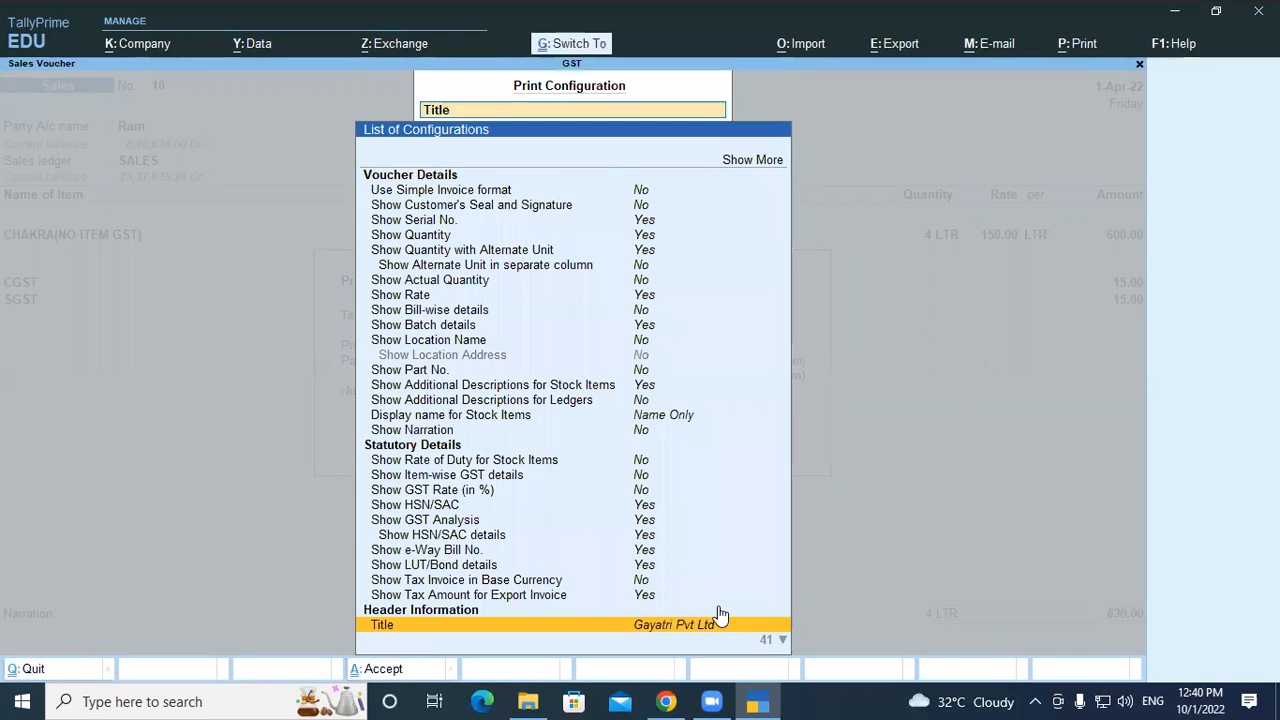
{"action": "key", "text": "ctrl+a"}
{"action": "key", "text": "Left"}
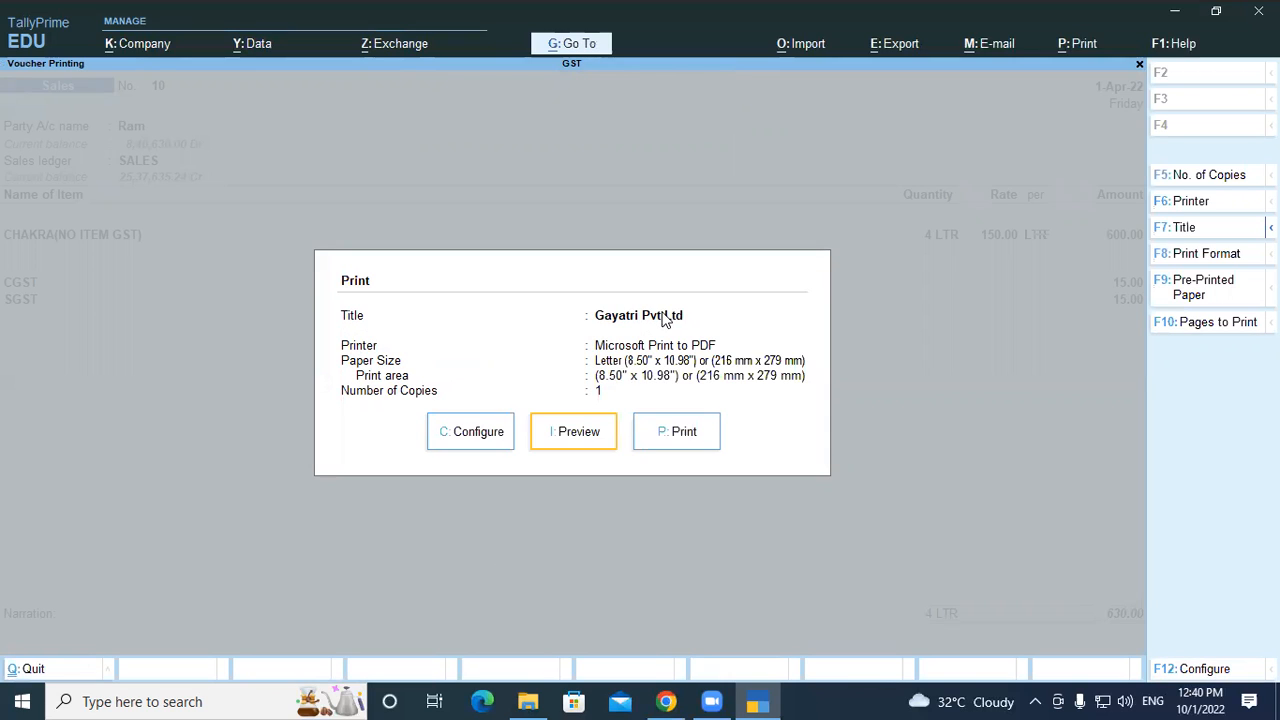
Preview the invoice zoomed in, checking the Gayatri Pvt Ltd header, item line and tax summary
{"action": "left_click", "coordinate": [588, 433]}
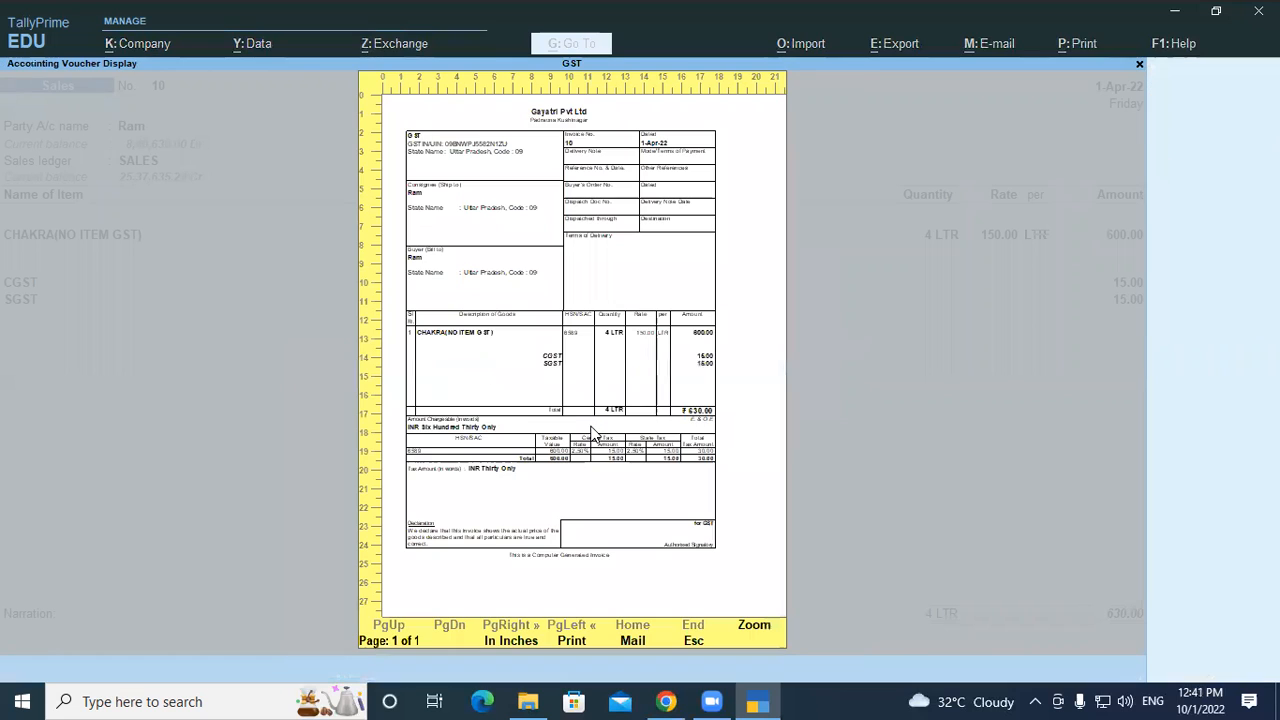
{"action": "left_click", "coordinate": [555, 153]}
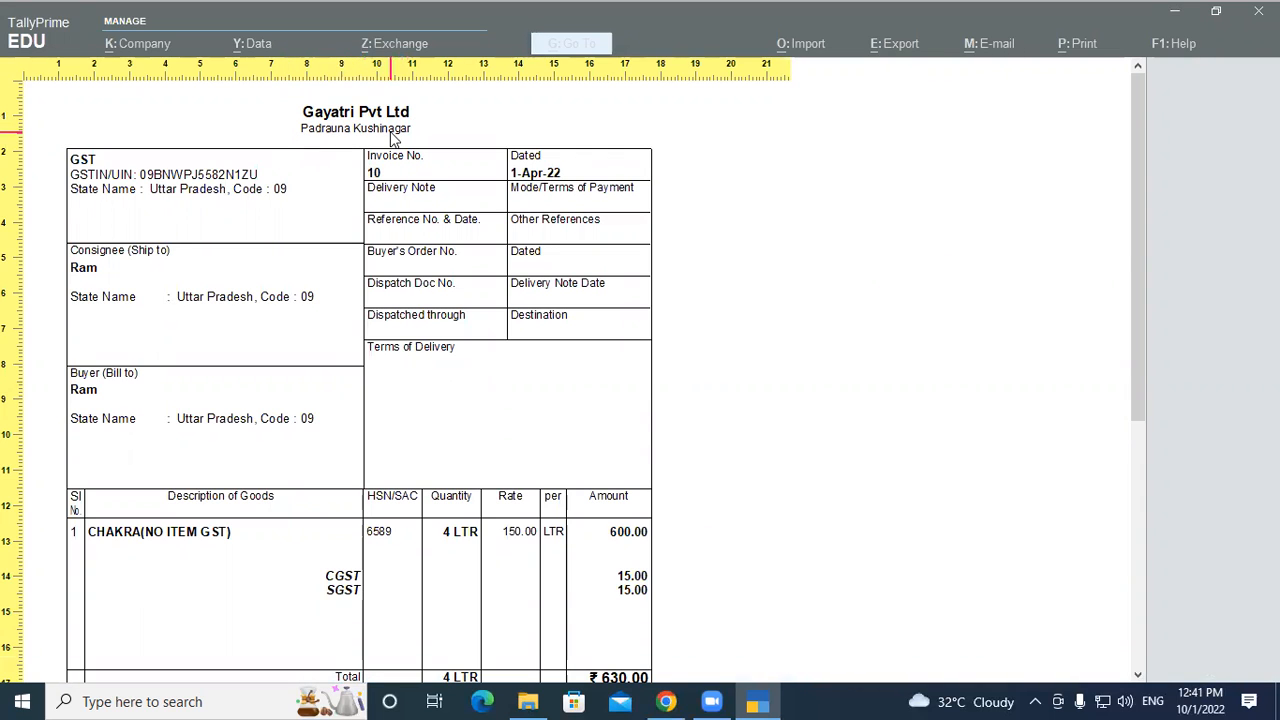
{"action": "scroll", "coordinate": [392, 140], "scroll_direction": "down", "scroll_amount": 5}
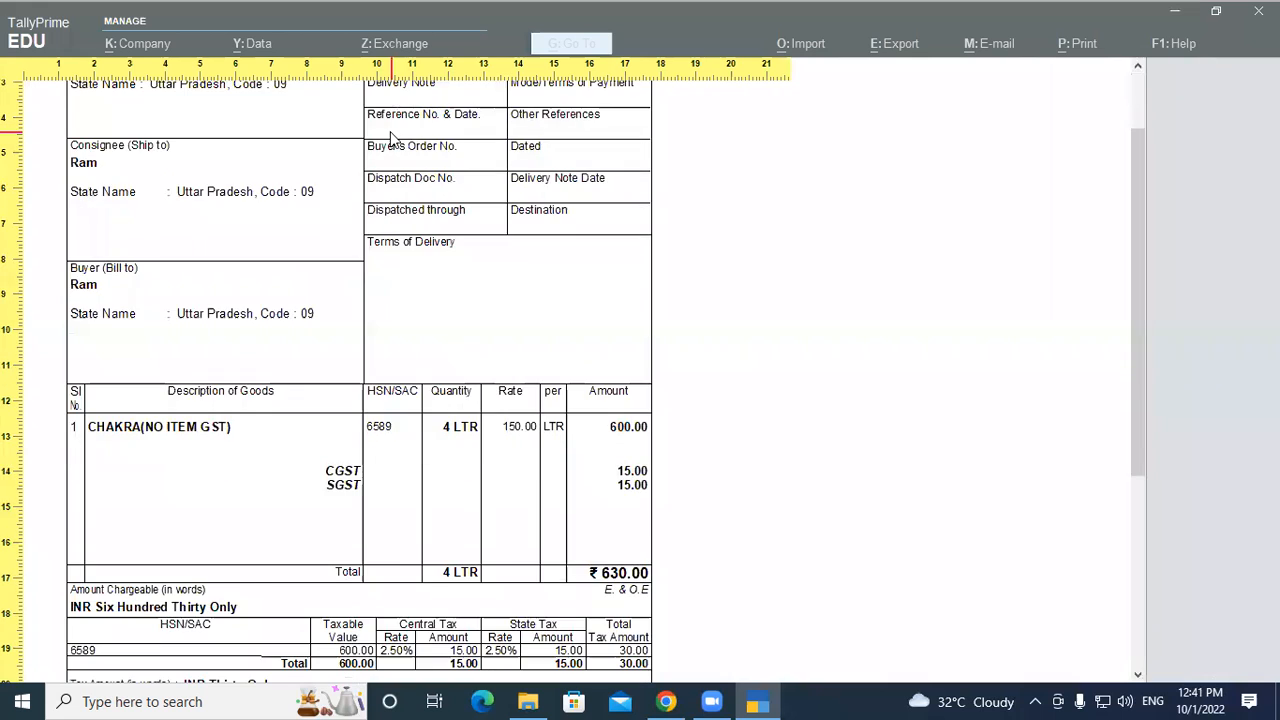
{"action": "key", "text": "Escape"}
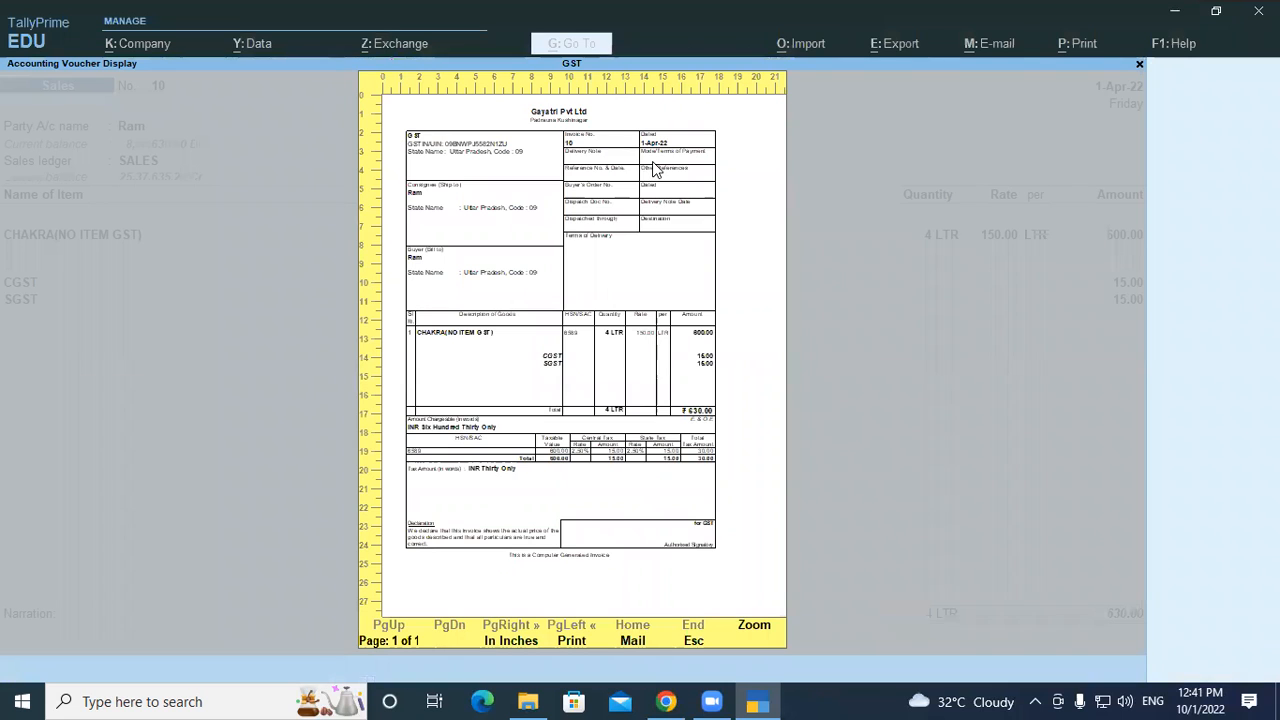
{"action": "key", "text": "Escape"}
Browse the voucher detail options in the print configuration list
{"action": "left_click", "coordinate": [486, 432]}
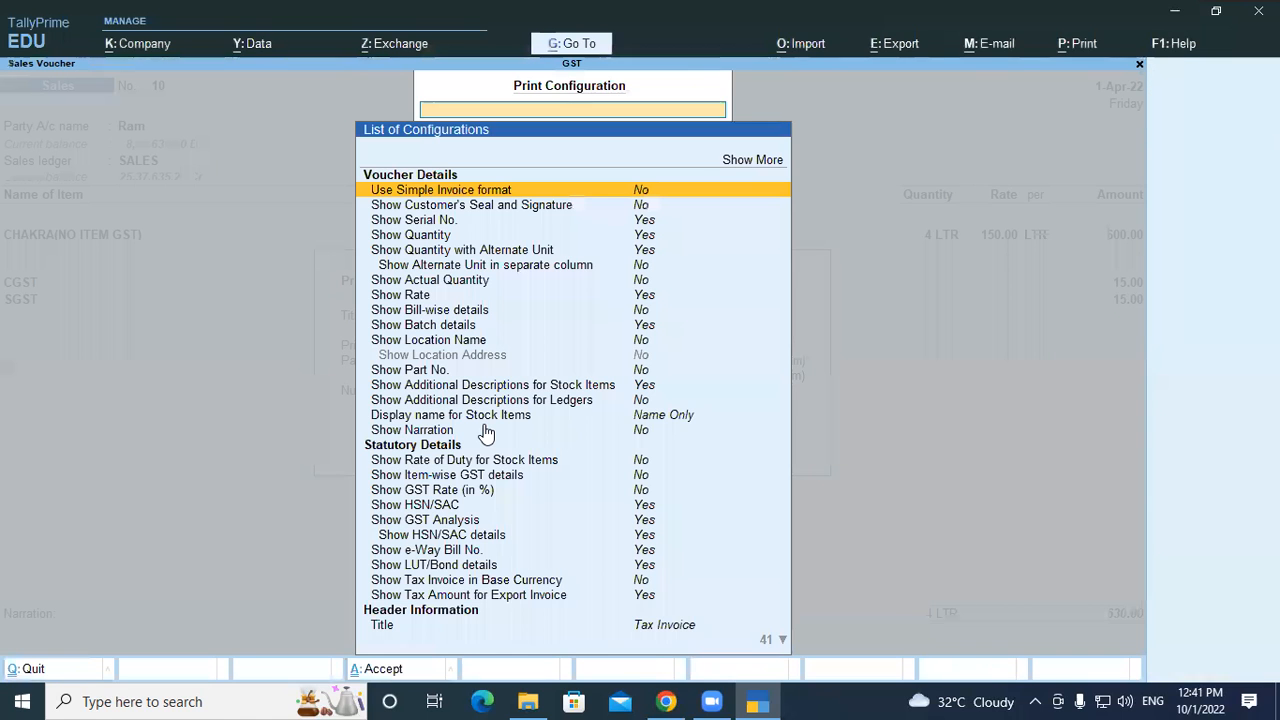
{"action": "key", "text": "Down"}
{"action": "key", "text": "Down"}
{"action": "key", "text": "Down"}
{"action": "key", "text": "Down"}
{"action": "key", "text": "Down"}
{"action": "key", "text": "Down"}
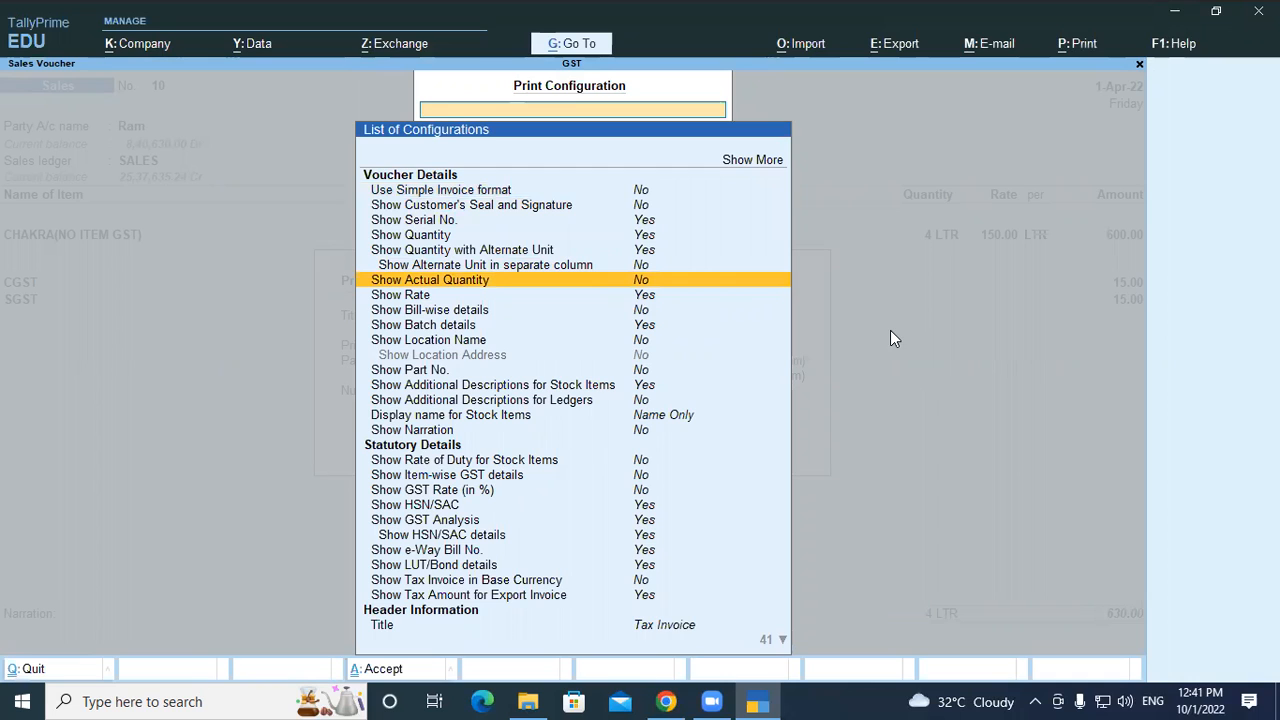
{"action": "key", "text": "Up"}
{"action": "key", "text": "Up"}
{"action": "key", "text": "Up"}
{"action": "key", "text": "Up"}
{"action": "key", "text": "Up"}
{"action": "key", "text": "Up"}
{"action": "key", "text": "Up"}
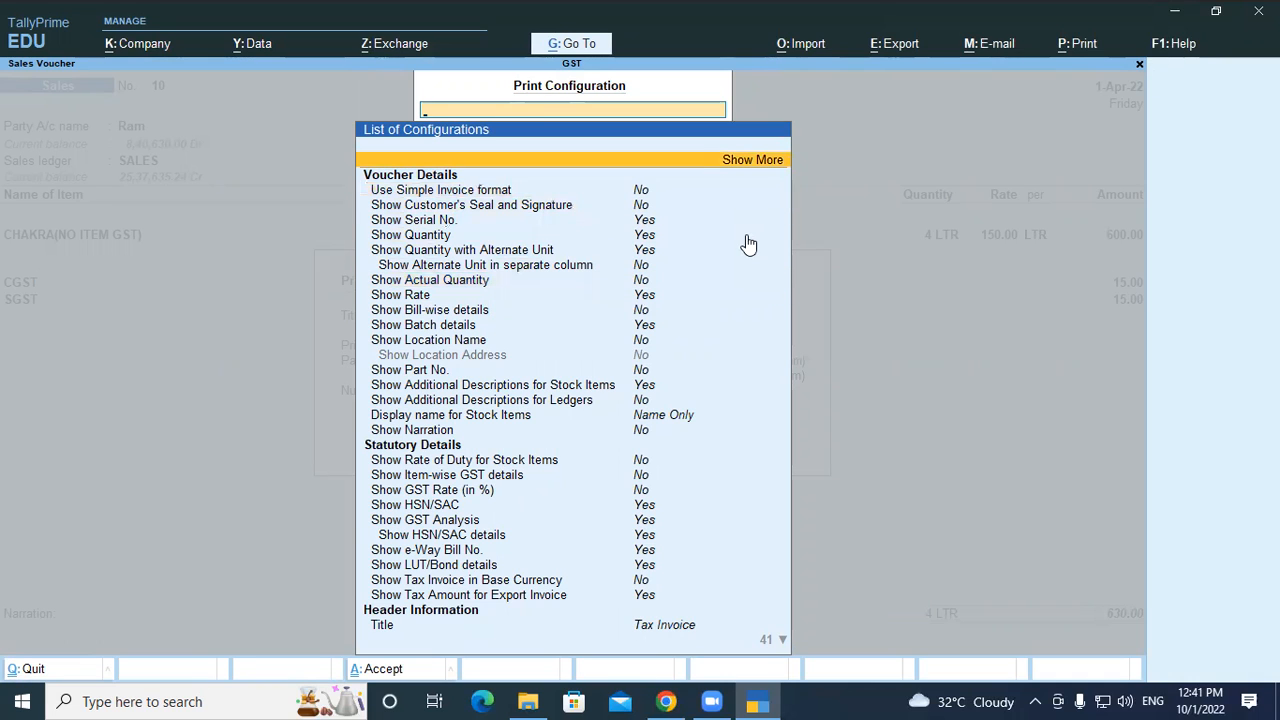
{"action": "key", "text": "Escape"}
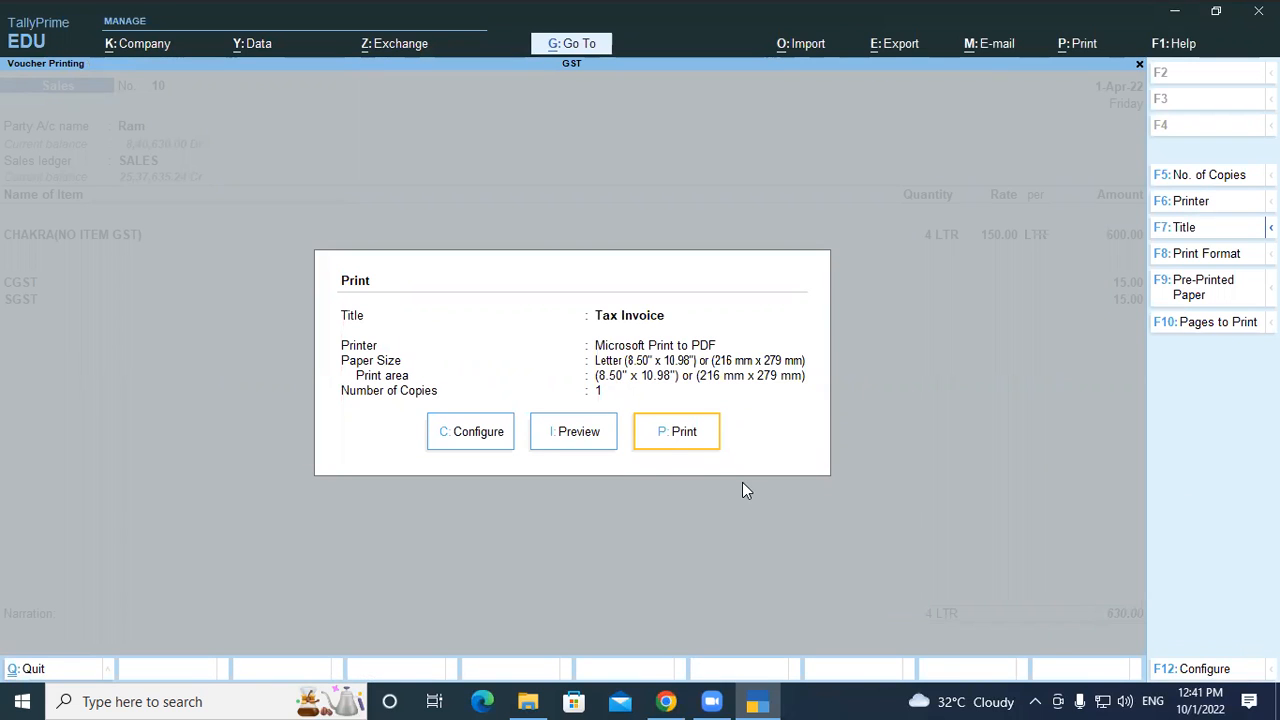
Review the statutory, company, order, party and payment terms print options
{"action": "left_click", "coordinate": [490, 435]}
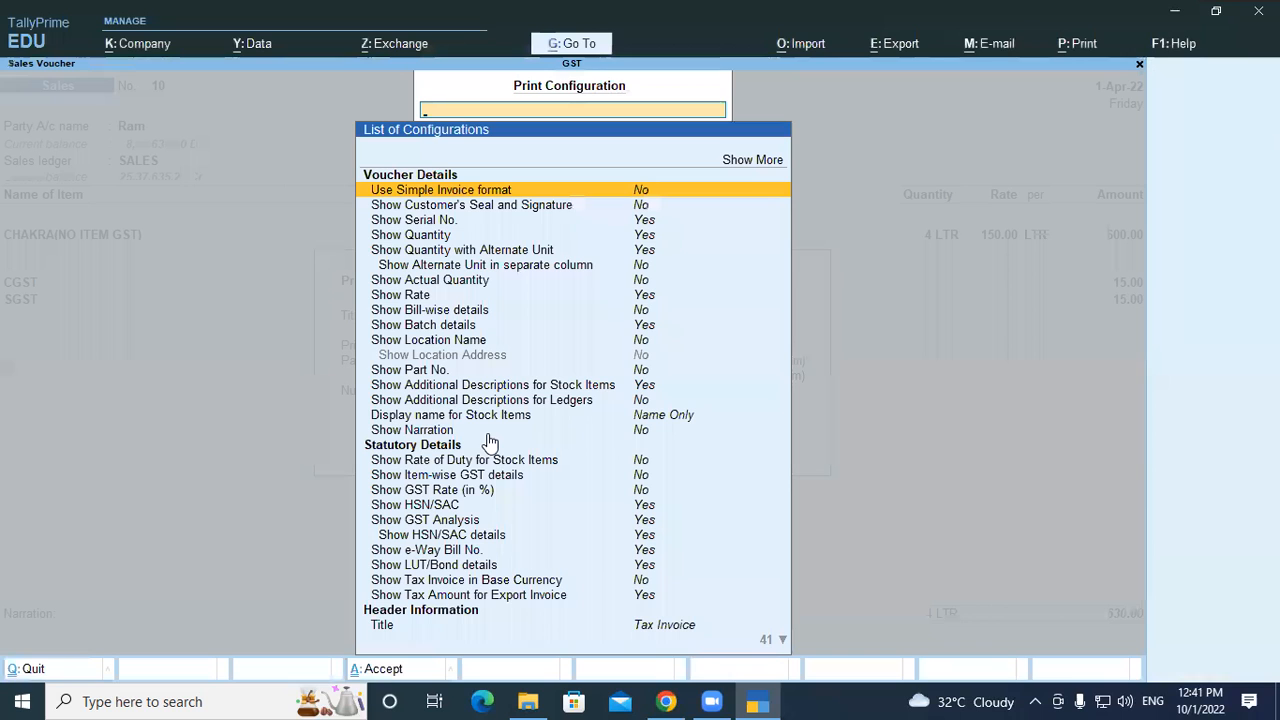
{"action": "key", "text": "Down"}
{"action": "key", "text": "Down"}
{"action": "key", "text": "Down"}
{"action": "key", "text": "Down"}
{"action": "key", "text": "Down"}
{"action": "key", "text": "Down"}
{"action": "key", "text": "Down"}
{"action": "key", "text": "Down"}
{"action": "key", "text": "Down"}
{"action": "key", "text": "Down"}
{"action": "key", "text": "Down"}
{"action": "key", "text": "Down"}
{"action": "key", "text": "Down"}
{"action": "key", "text": "Down"}
{"action": "key", "text": "Down"}
{"action": "key", "text": "Down"}
{"action": "key", "text": "Down"}
{"action": "key", "text": "Down"}
{"action": "key", "text": "Down"}
{"action": "key", "text": "Down"}
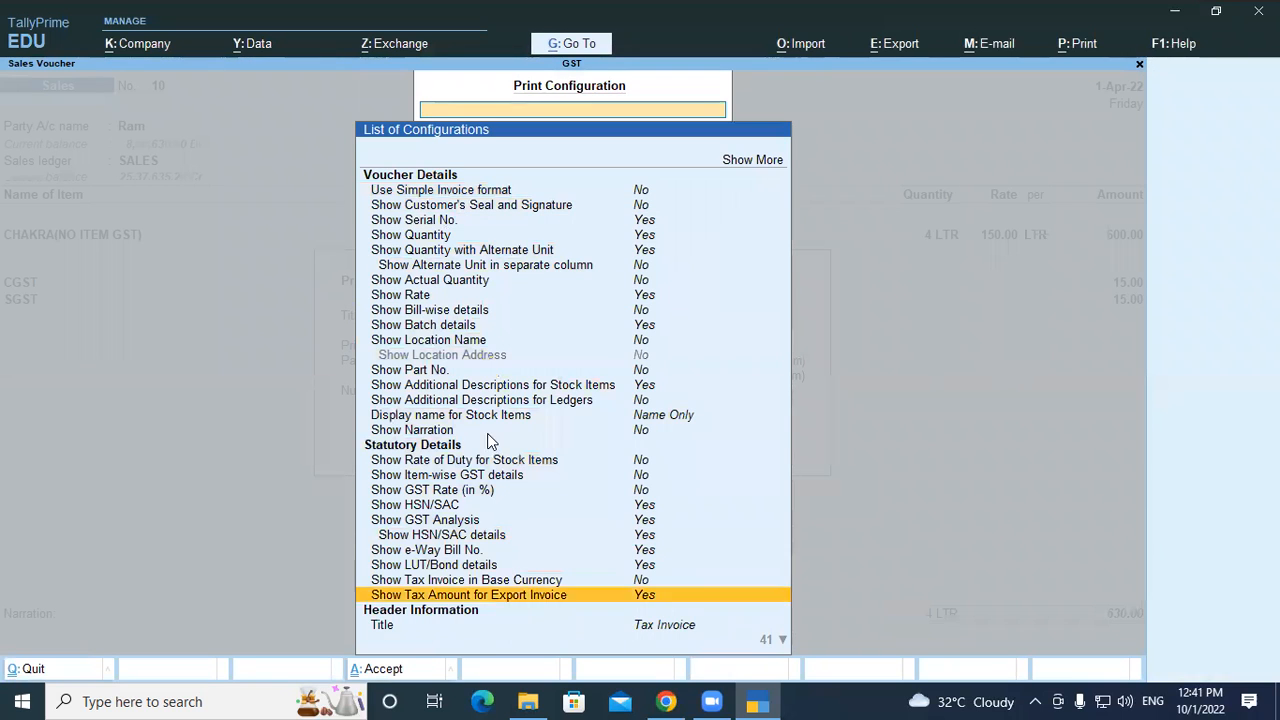
{"action": "key", "text": "Down"}
{"action": "key", "text": "Down"}
{"action": "key", "text": "Down"}
{"action": "key", "text": "Down"}
{"action": "key", "text": "Down"}
{"action": "key", "text": "Down"}
{"action": "key", "text": "Down"}
{"action": "key", "text": "Down"}
{"action": "key", "text": "Down"}
{"action": "key", "text": "Down"}
{"action": "key", "text": "Down"}
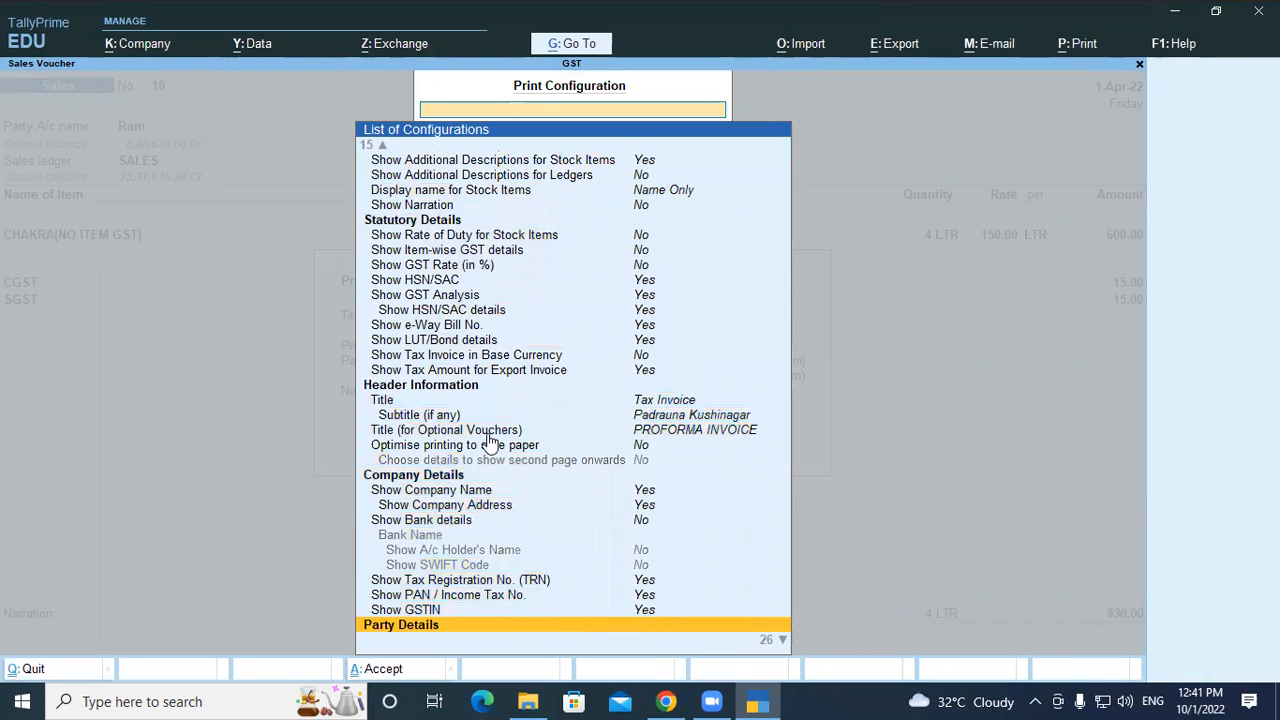
{"action": "key", "text": "Up"}
{"action": "key", "text": "Down"}
{"action": "key", "text": "Down"}
{"action": "key", "text": "Down"}
{"action": "key", "text": "Down"}
{"action": "key", "text": "Down"}
{"action": "key", "text": "Down"}
{"action": "key", "text": "Down"}
{"action": "key", "text": "Down"}
{"action": "key", "text": "Down"}
{"action": "key", "text": "Down"}
{"action": "key", "text": "Down"}
{"action": "key", "text": "Down"}
{"action": "key", "text": "Down"}
{"action": "key", "text": "Down"}
{"action": "key", "text": "Down"}
{"action": "key", "text": "Down"}
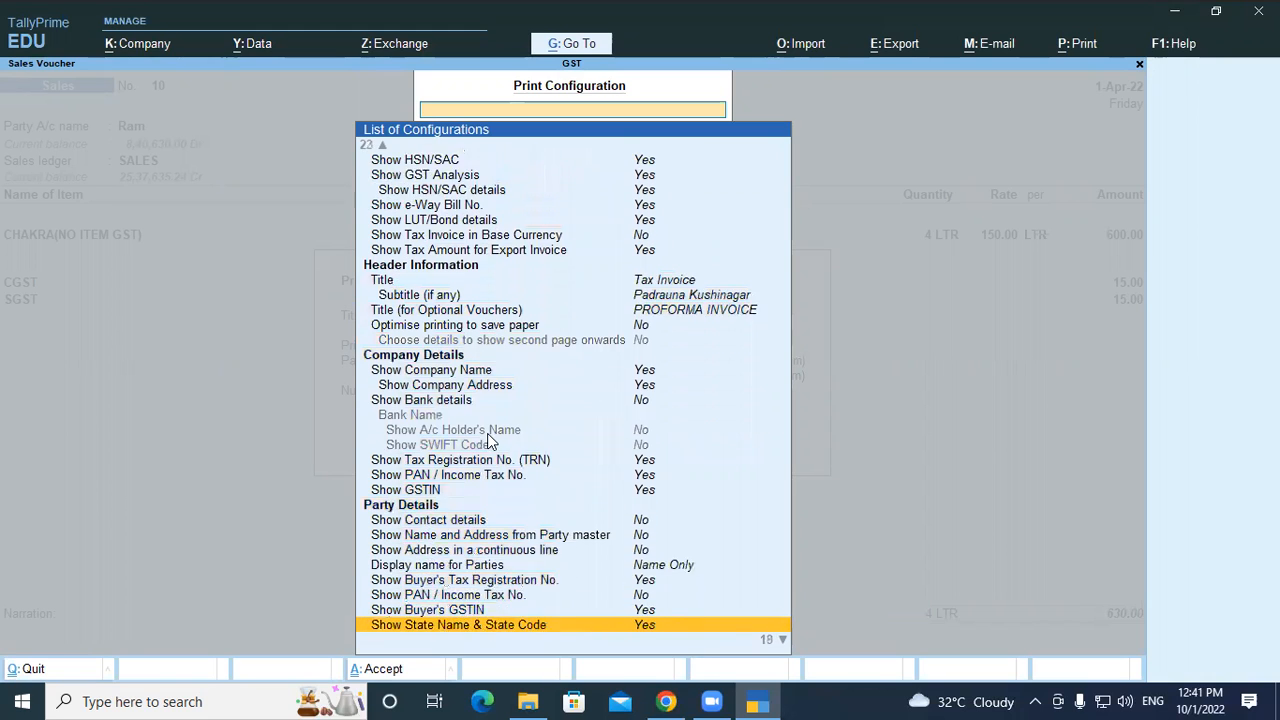
{"action": "key", "text": "Down"}
{"action": "key", "text": "Down"}
{"action": "key", "text": "Down"}
{"action": "key", "text": "Down"}
{"action": "key", "text": "Down"}
{"action": "key", "text": "Down"}
{"action": "key", "text": "Down"}
{"action": "key", "text": "Down"}
{"action": "key", "text": "Down"}
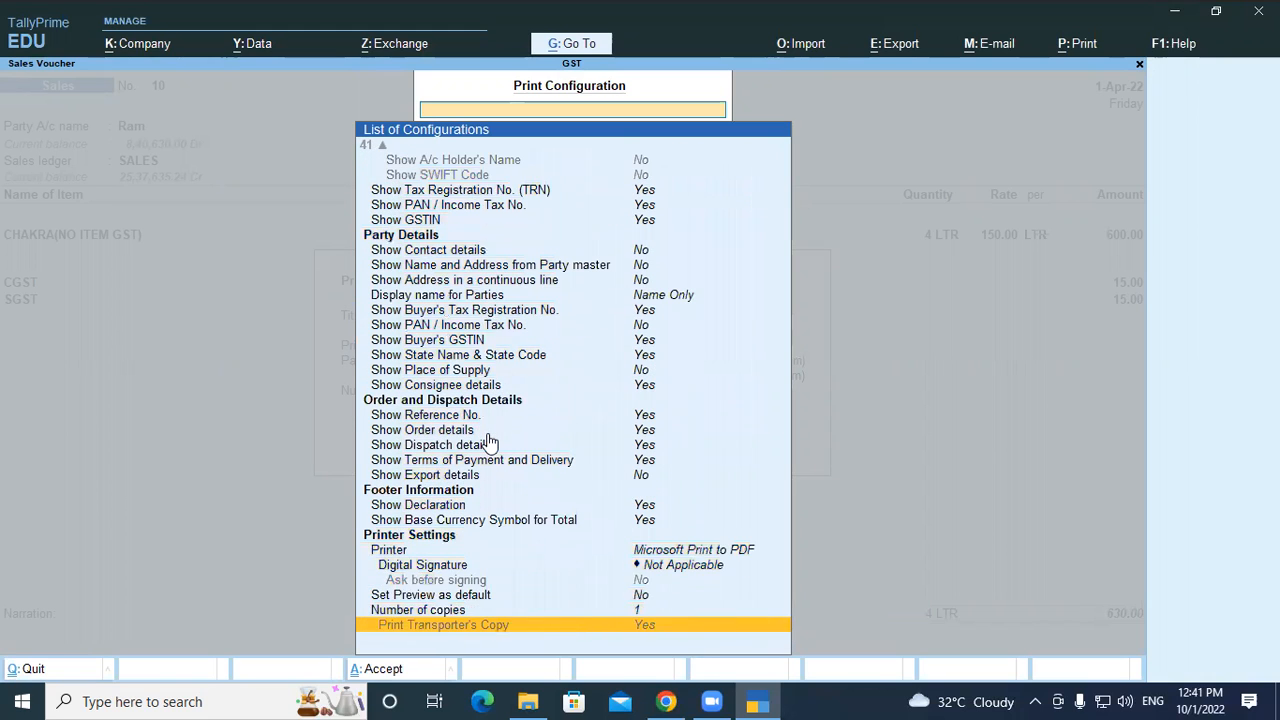
{"action": "key", "text": "Up"}
{"action": "key", "text": "Up"}
{"action": "key", "text": "Up"}
{"action": "key", "text": "Up"}
{"action": "key", "text": "Up"}
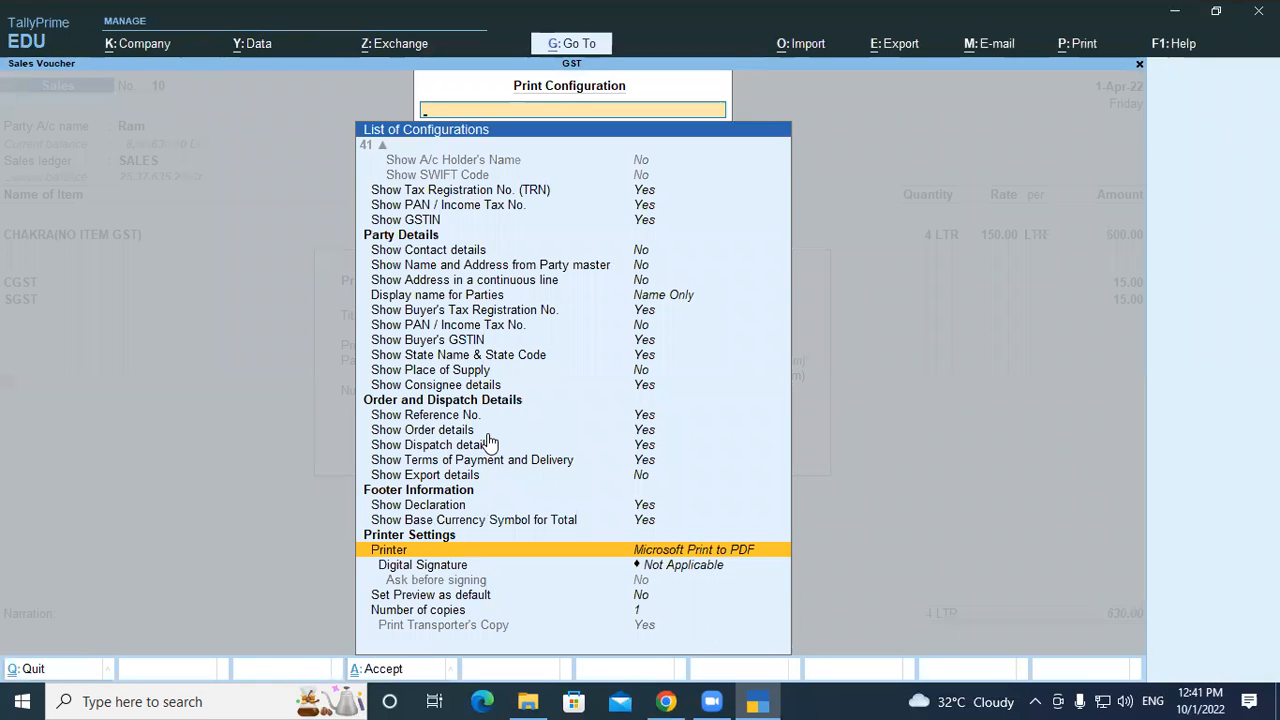
{"action": "key", "text": "Up"}
{"action": "key", "text": "Up"}
{"action": "key", "text": "Up"}
{"action": "key", "text": "Up"}
{"action": "key", "text": "Up"}
{"action": "key", "text": "Up"}
{"action": "key", "text": "Up"}
{"action": "key", "text": "Up"}
{"action": "key", "text": "Up"}
{"action": "key", "text": "Up"}
{"action": "key", "text": "Up"}
{"action": "key", "text": "Up"}
{"action": "key", "text": "Up"}
{"action": "key", "text": "Up"}
{"action": "key", "text": "Up"}
{"action": "key", "text": "Up"}
{"action": "key", "text": "Up"}
{"action": "key", "text": "Up"}
{"action": "key", "text": "Up"}
{"action": "key", "text": "Up"}
{"action": "key", "text": "Up"}
{"action": "key", "text": "Up"}
{"action": "key", "text": "Up"}
{"action": "key", "text": "Up"}
{"action": "key", "text": "Up"}
{"action": "key", "text": "Up"}
{"action": "key", "text": "Up"}
{"action": "key", "text": "Up"}
{"action": "key", "text": "Up"}
{"action": "key", "text": "Up"}
{"action": "key", "text": "Up"}
{"action": "key", "text": "Up"}
{"action": "key", "text": "Up"}
{"action": "key", "text": "Up"}
{"action": "key", "text": "Up"}
{"action": "key", "text": "Up"}
{"action": "key", "text": "Up"}
{"action": "key", "text": "Up"}
{"action": "key", "text": "Up"}
{"action": "key", "text": "Up"}
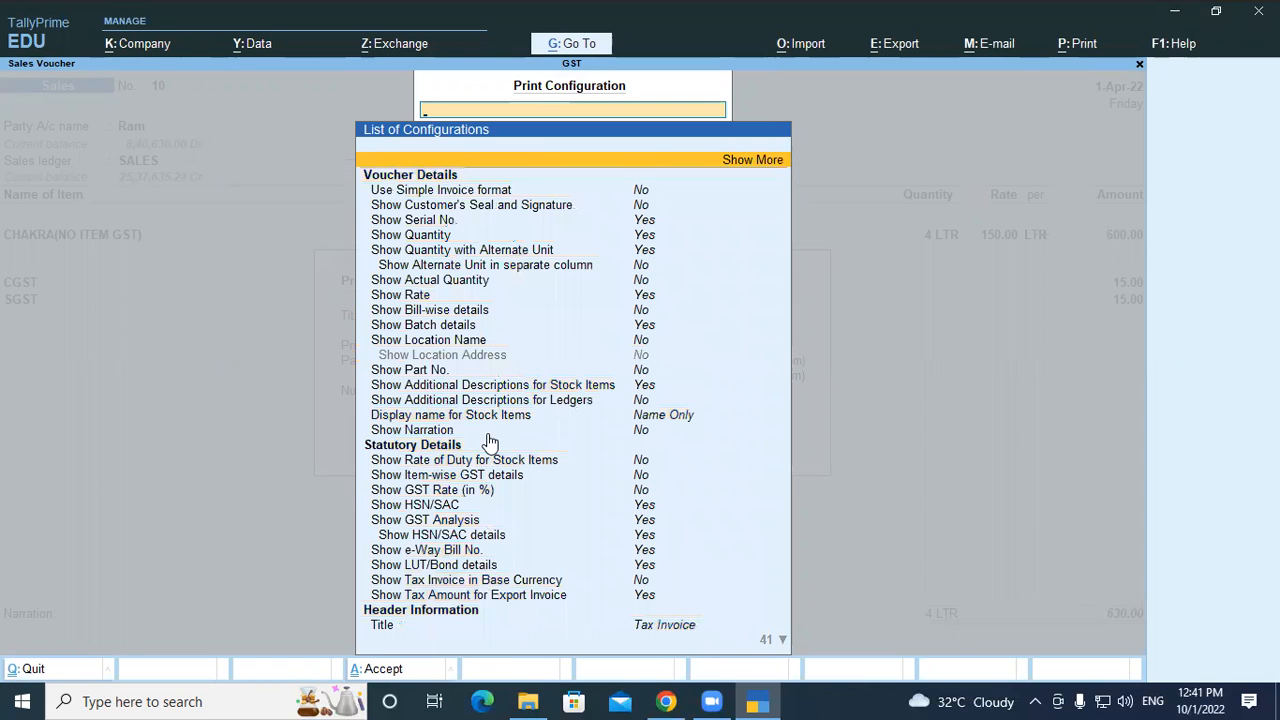
Show more options, review item description and printer settings, then exit printing to voucher No. 10
{"action": "key", "text": "Return"}
{"action": "key", "text": "Down"}
{"action": "key", "text": "Down"}
{"action": "key", "text": "Down"}
{"action": "key", "text": "Down"}
{"action": "key", "text": "Down"}
{"action": "key", "text": "Down"}
{"action": "key", "text": "Down"}
{"action": "key", "text": "Down"}
{"action": "key", "text": "Down"}
{"action": "key", "text": "Down"}
{"action": "key", "text": "Down"}
{"action": "key", "text": "Down"}
{"action": "key", "text": "Down"}
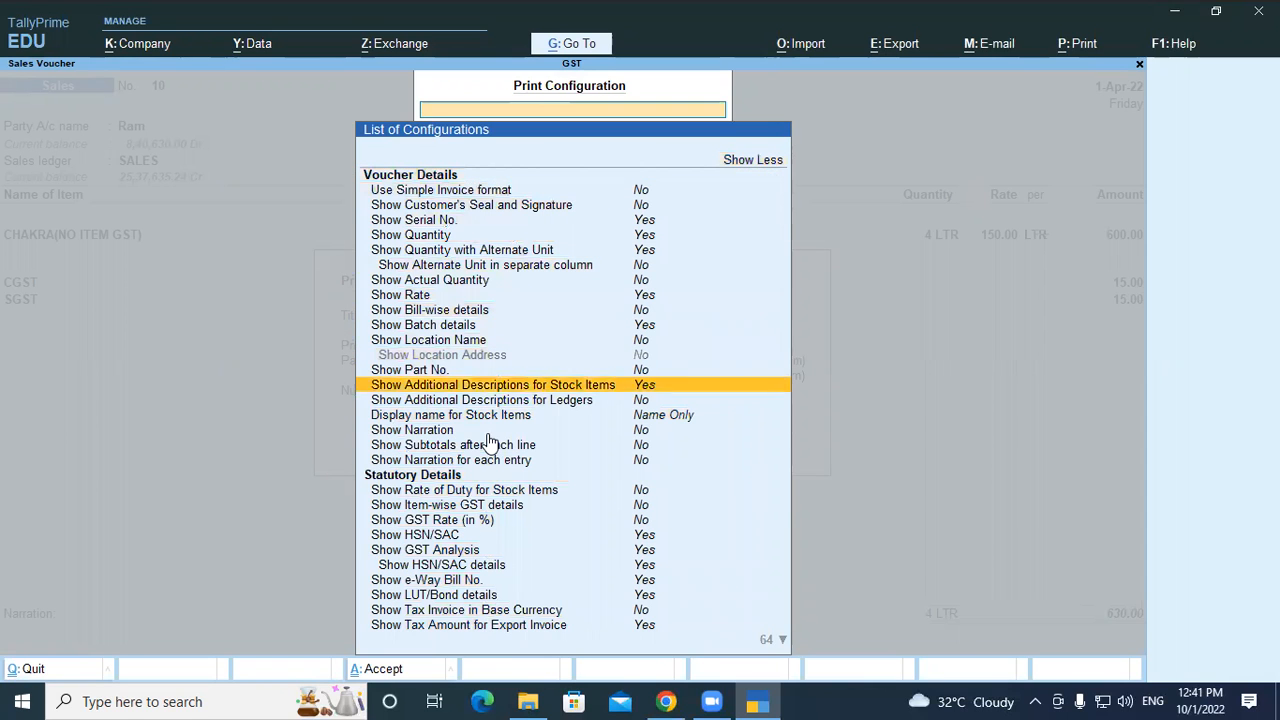
{"action": "key", "text": "Down"}
{"action": "key", "text": "Down"}
{"action": "key", "text": "Down"}
{"action": "key", "text": "Down"}
{"action": "key", "text": "Down"}
{"action": "key", "text": "Down"}
{"action": "key", "text": "Down"}
{"action": "key", "text": "Down"}
{"action": "key", "text": "Down"}
{"action": "key", "text": "Down"}
{"action": "key", "text": "Down"}
{"action": "key", "text": "Down"}
{"action": "key", "text": "Down"}
{"action": "key", "text": "Down"}
{"action": "key", "text": "Down"}
{"action": "key", "text": "Down"}
{"action": "key", "text": "Down"}
{"action": "key", "text": "Down"}
{"action": "key", "text": "Down"}
{"action": "key", "text": "Down"}
{"action": "key", "text": "Down"}
{"action": "key", "text": "Down"}
{"action": "key", "text": "Down"}
{"action": "key", "text": "Down"}
{"action": "key", "text": "Down"}
{"action": "key", "text": "Down"}
{"action": "key", "text": "Down"}
{"action": "key", "text": "Down"}
{"action": "key", "text": "Down"}
{"action": "key", "text": "Down"}
{"action": "key", "text": "Down"}
{"action": "key", "text": "Down"}
{"action": "key", "text": "Down"}
{"action": "key", "text": "Down"}
{"action": "key", "text": "Down"}
{"action": "key", "text": "Up"}
{"action": "key", "text": "Up"}
{"action": "key", "text": "Up"}
{"action": "key", "text": "Up"}
{"action": "key", "text": "Up"}
{"action": "key", "text": "Up"}
{"action": "key", "text": "Up"}
{"action": "key", "text": "Up"}
{"action": "key", "text": "Up"}
{"action": "key", "text": "Up"}
{"action": "key", "text": "Up"}
{"action": "key", "text": "Up"}
{"action": "key", "text": "Up"}
{"action": "key", "text": "Up"}
{"action": "key", "text": "Up"}
{"action": "key", "text": "Down"}
{"action": "key", "text": "Down"}
{"action": "key", "text": "Down"}
{"action": "key", "text": "Down"}
{"action": "key", "text": "Down"}
{"action": "key", "text": "Down"}
{"action": "key", "text": "Down"}
{"action": "key", "text": "Down"}
{"action": "key", "text": "Down"}
{"action": "key", "text": "Down"}
{"action": "key", "text": "Down"}
{"action": "key", "text": "Down"}
{"action": "key", "text": "Down"}
{"action": "key", "text": "Down"}
{"action": "key", "text": "Down"}
{"action": "key", "text": "Down"}
{"action": "key", "text": "Down"}
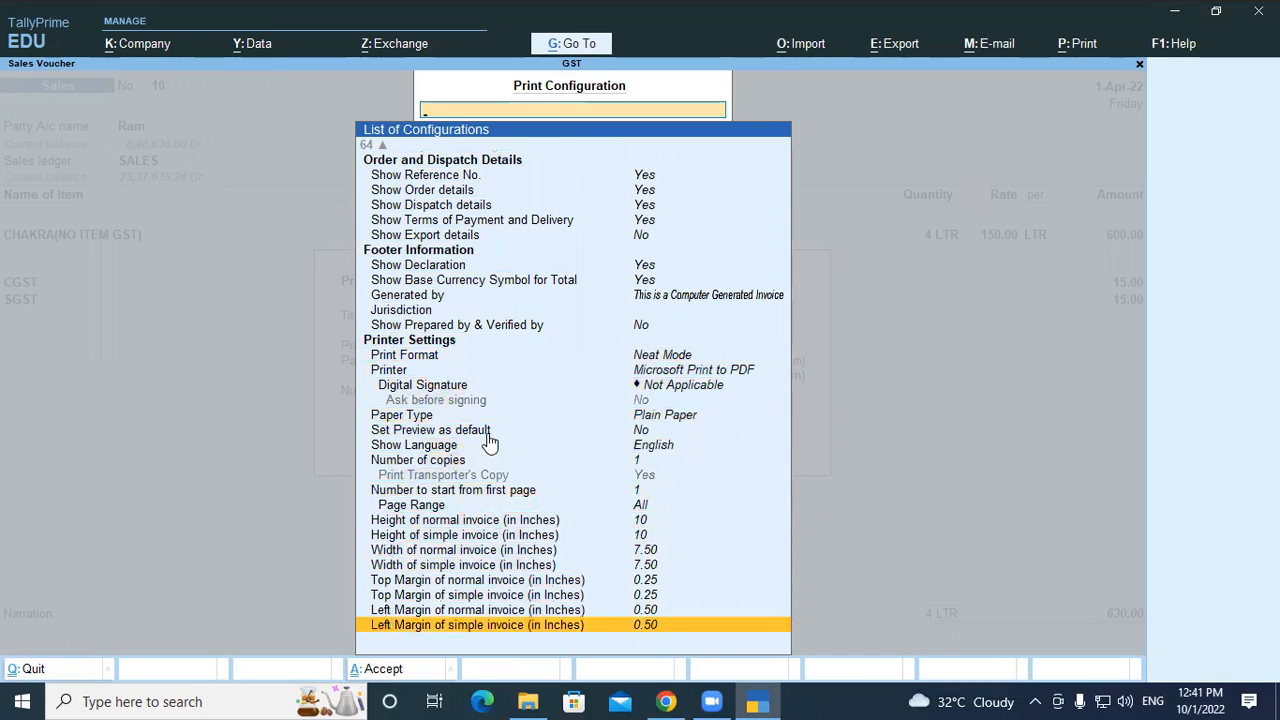
{"action": "key", "text": "Escape"}
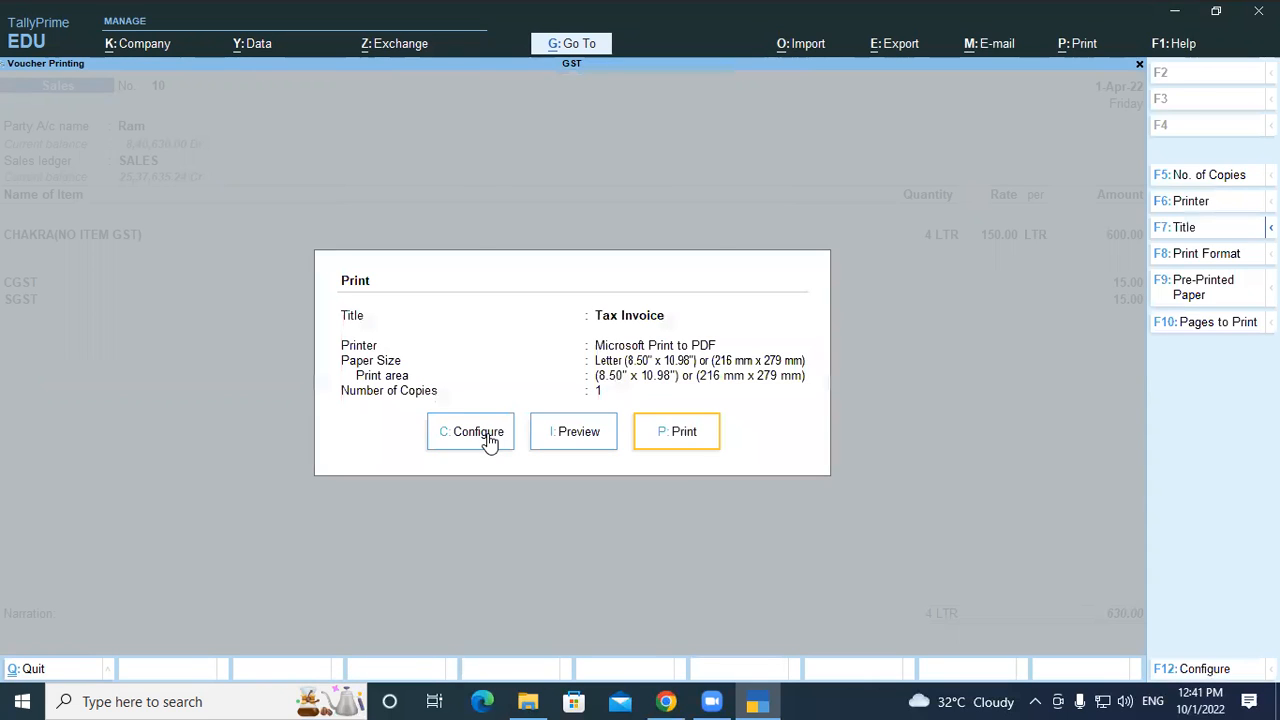
{"action": "key", "text": "Escape"}
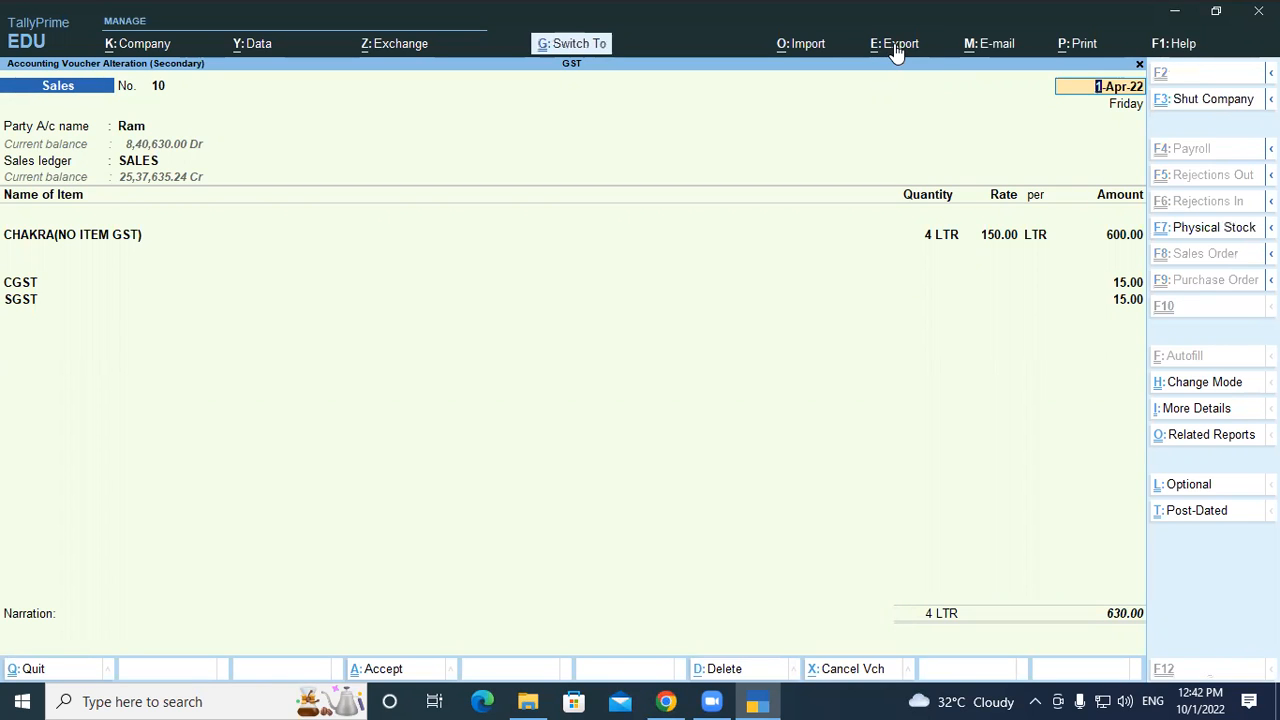
Open Voucher Export for voucher No. 10 (XML, Accounting Voucher.xml) and its configuration list
{"action": "key", "text": "ctrl+e"}
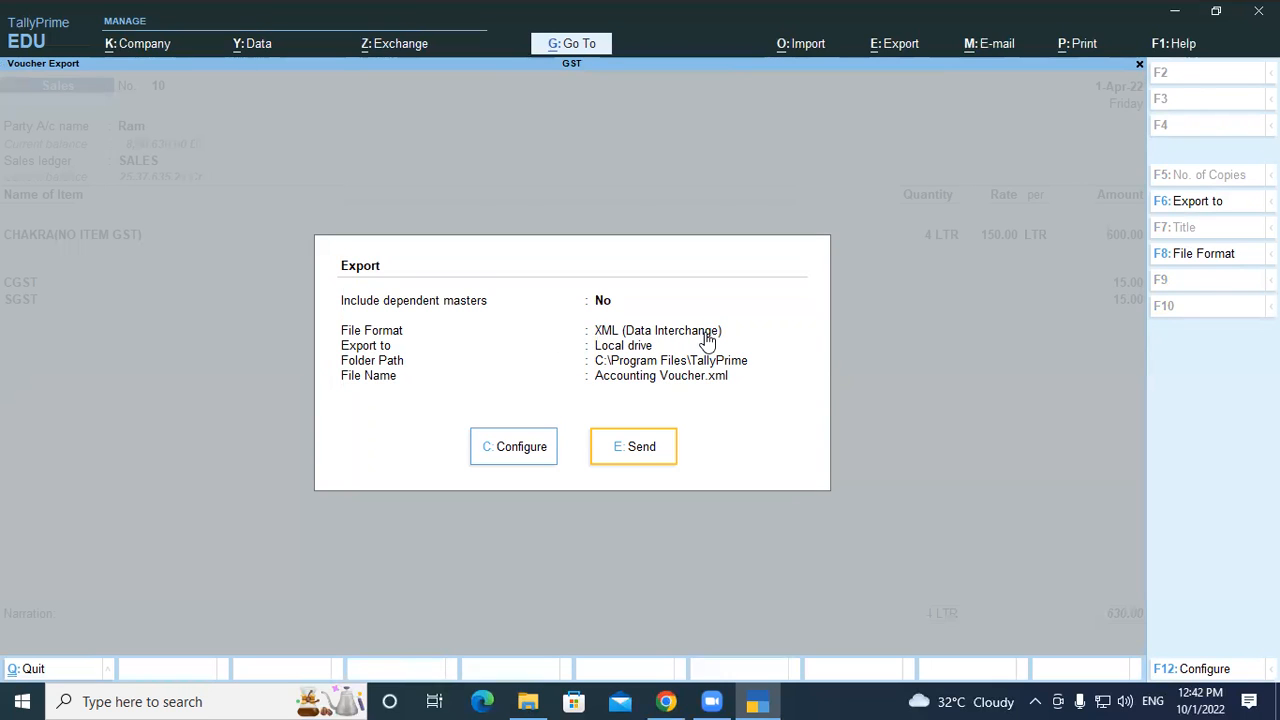
{"action": "left_click", "coordinate": [512, 450]}
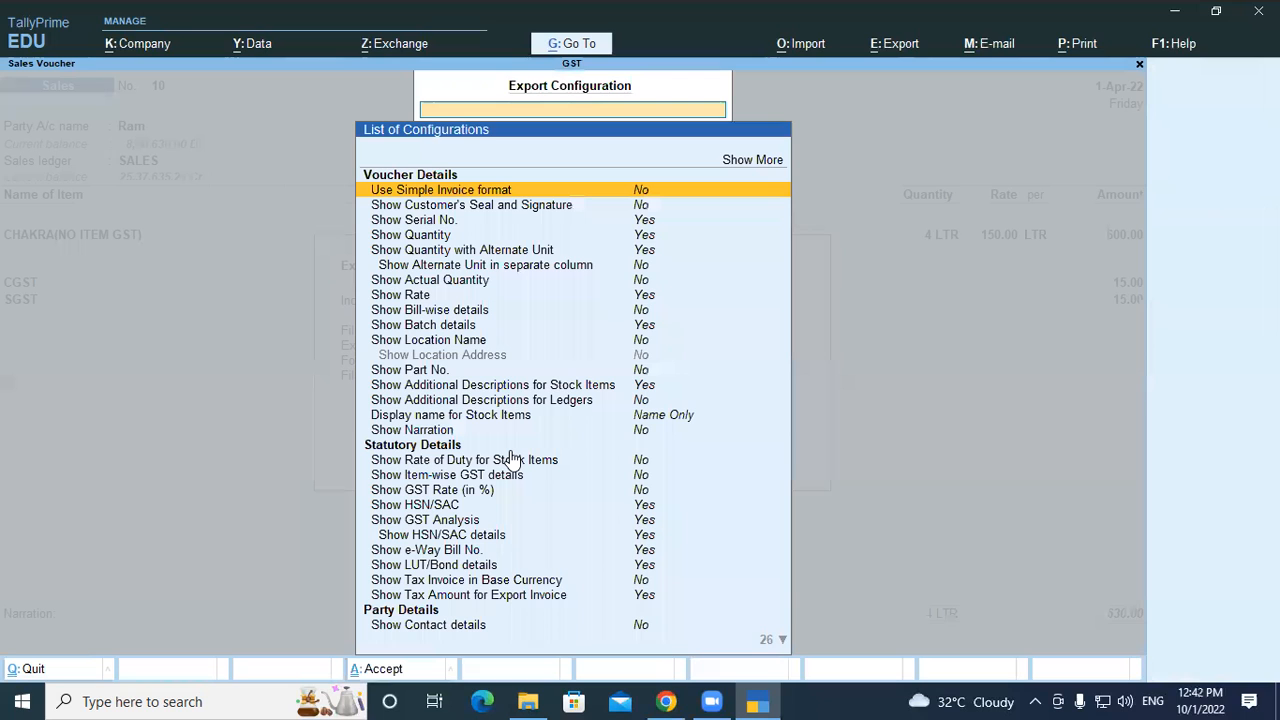
Set the export File Format to PDF (Read-only document)
{"action": "key", "text": "Down"}
{"action": "key", "text": "Down"}
{"action": "key", "text": "Down"}
{"action": "key", "text": "Down"}
{"action": "key", "text": "Down"}
{"action": "key", "text": "Down"}
{"action": "key", "text": "Down"}
{"action": "key", "text": "Down"}
{"action": "key", "text": "Down"}
{"action": "key", "text": "Down"}
{"action": "key", "text": "Down"}
{"action": "key", "text": "Down"}
{"action": "key", "text": "Down"}
{"action": "key", "text": "Down"}
{"action": "key", "text": "Down"}
{"action": "key", "text": "Down"}
{"action": "key", "text": "Down"}
{"action": "key", "text": "Down"}
{"action": "key", "text": "Down"}
{"action": "key", "text": "Down"}
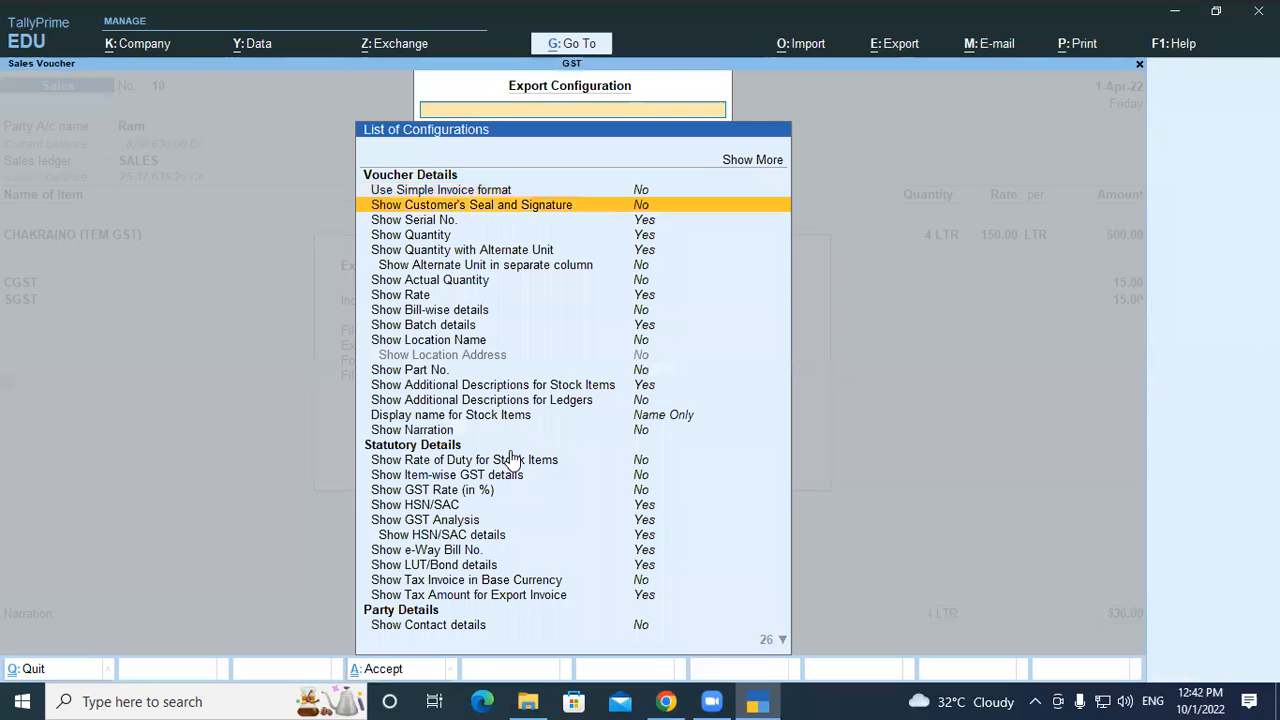
{"action": "key", "text": "Down"}
{"action": "key", "text": "Down"}
{"action": "key", "text": "Down"}
{"action": "key", "text": "Down"}
{"action": "key", "text": "Down"}
{"action": "key", "text": "Down"}
{"action": "key", "text": "Down"}
{"action": "key", "text": "Down"}
{"action": "key", "text": "Down"}
{"action": "key", "text": "Down"}
{"action": "key", "text": "Down"}
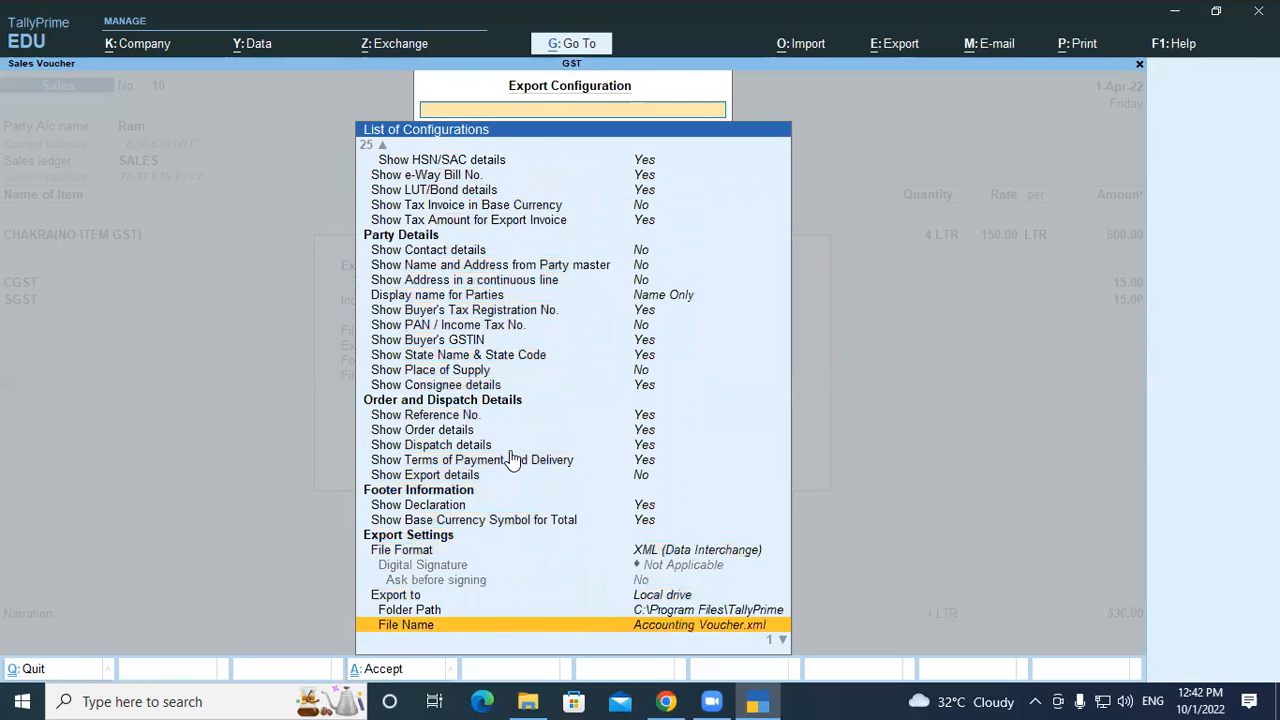
{"action": "key", "text": "Up"}
{"action": "key", "text": "Up"}
{"action": "key", "text": "Down"}
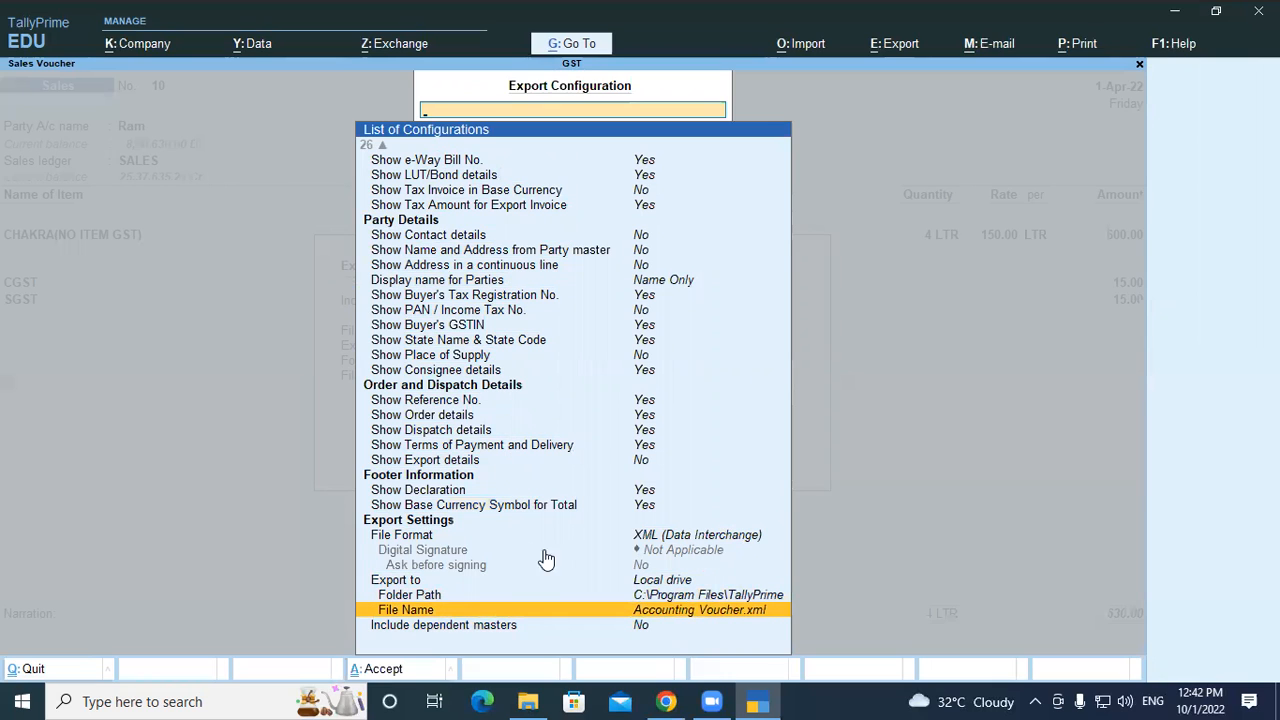
{"action": "left_click", "coordinate": [673, 540]}
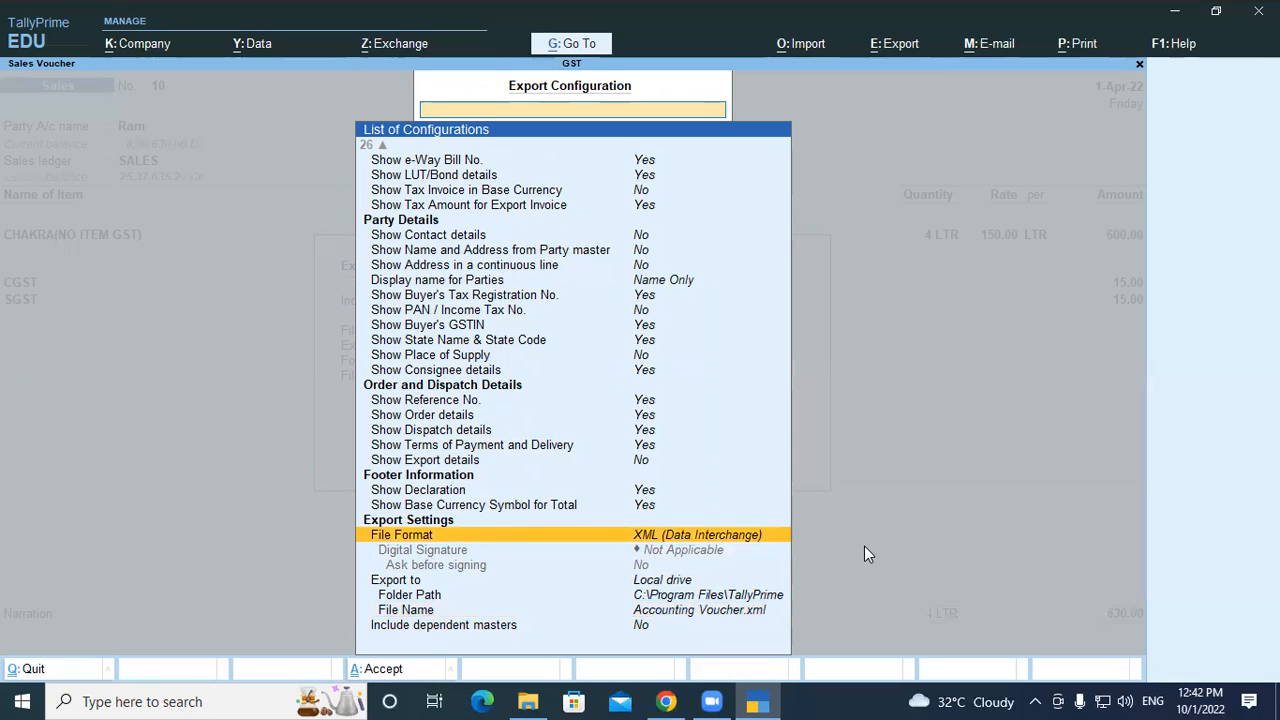
{"action": "key", "text": "Return"}
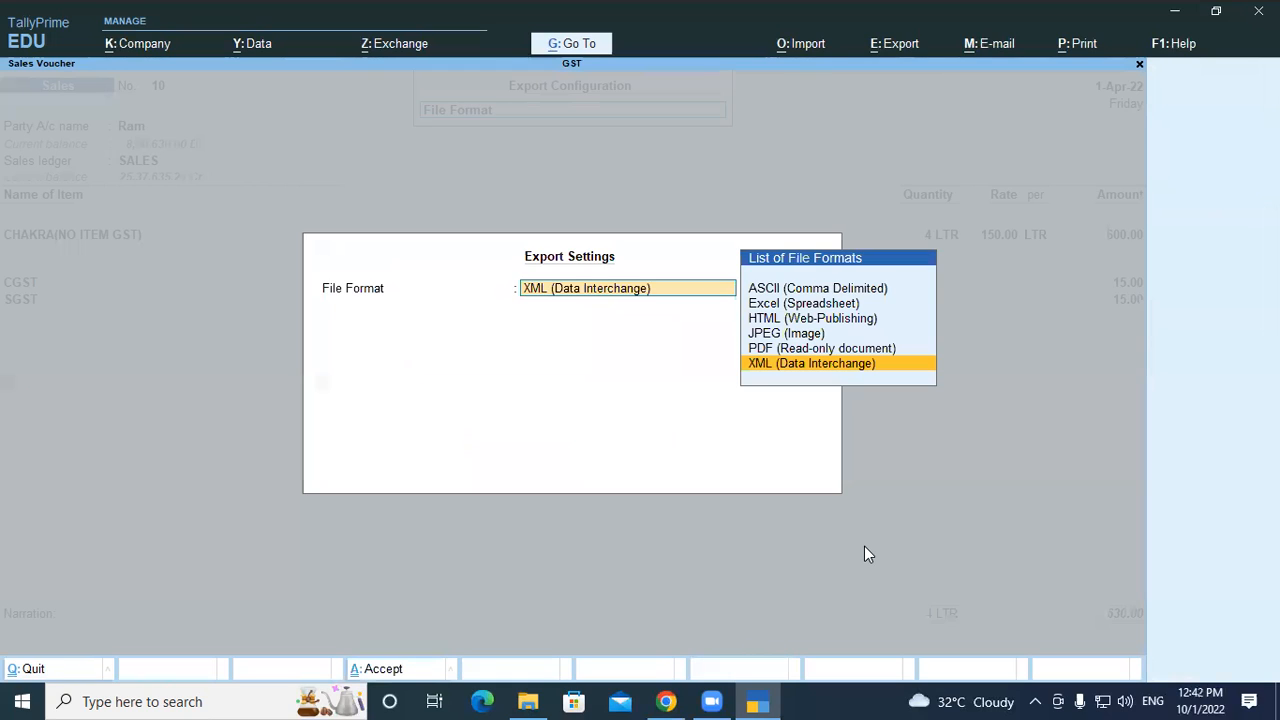
{"action": "key", "text": "Up"}
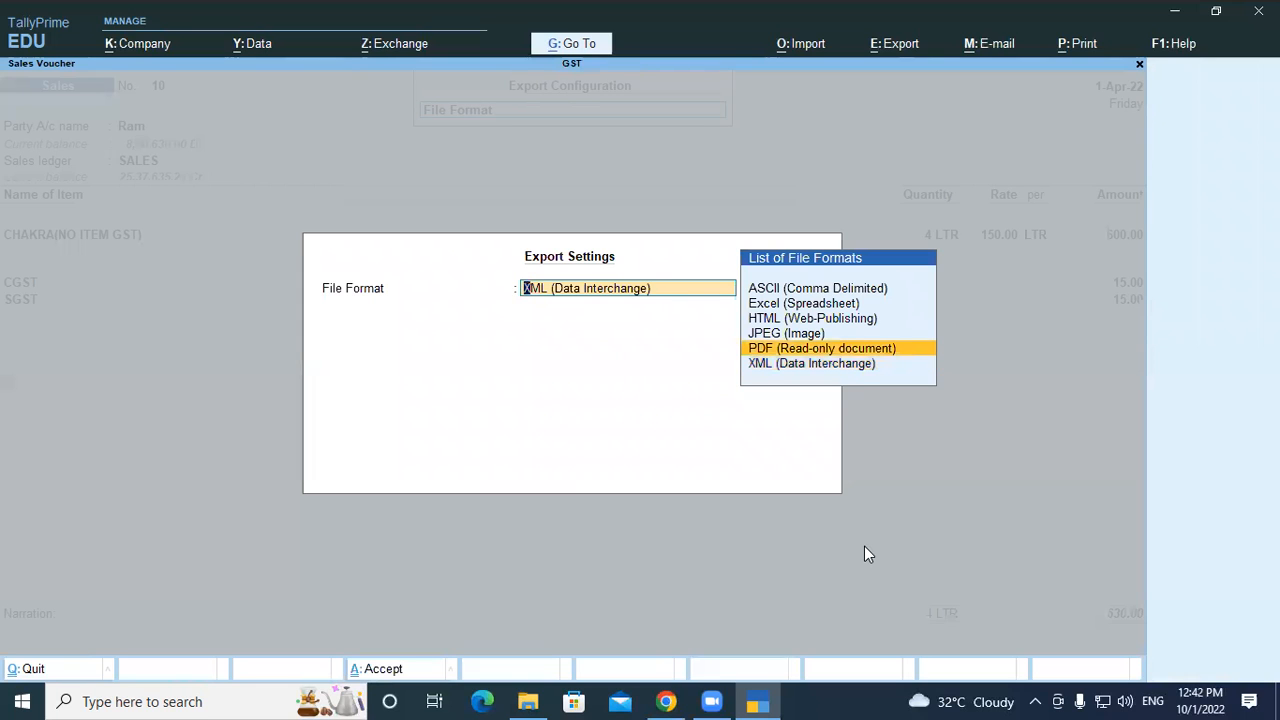
{"action": "key", "text": "Return"}
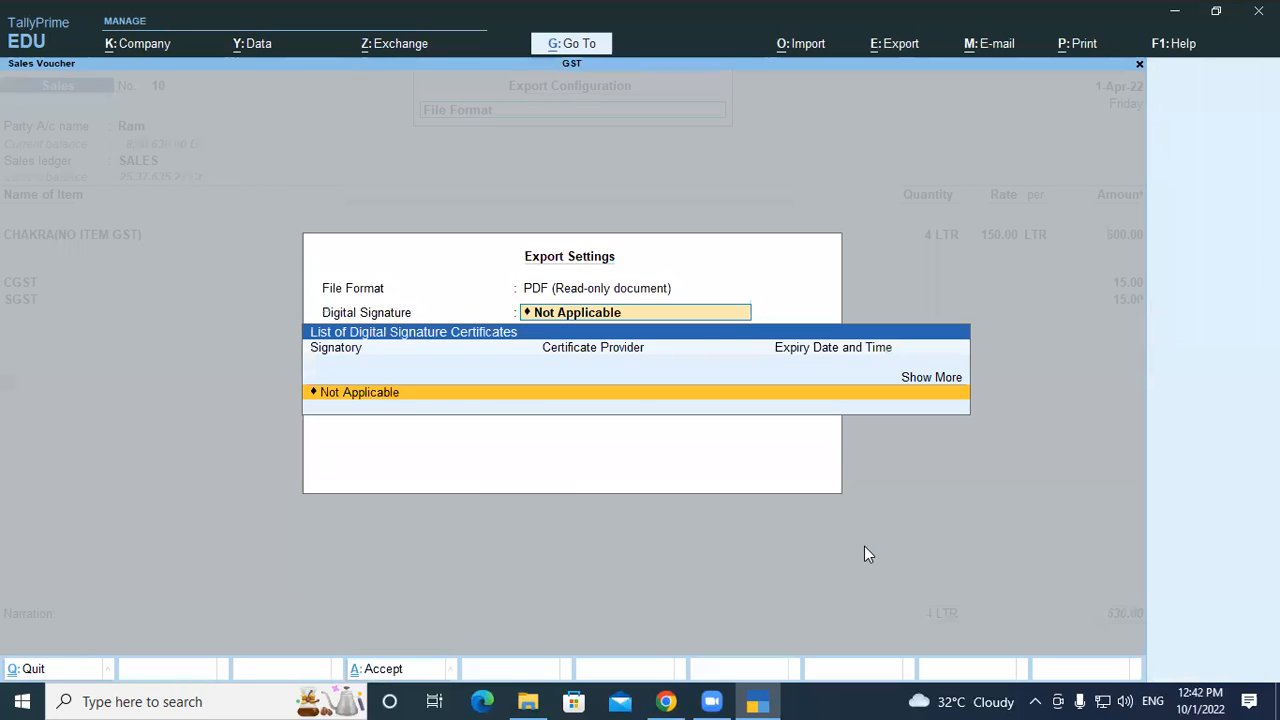
Keep Digital Signature at Not Applicable and export Accounting Voucher.pdf, restoring Edge's previous tabs
{"action": "key", "text": "Return"}
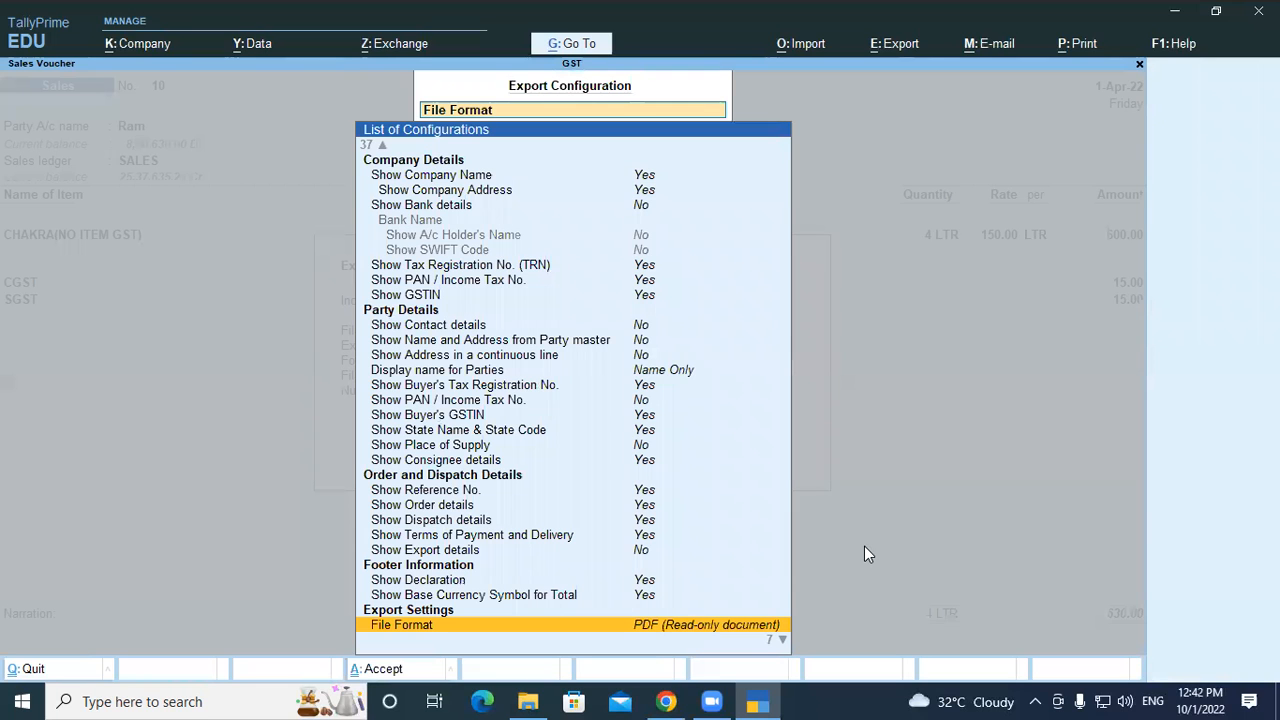
{"action": "key", "text": "ctrl+a"}
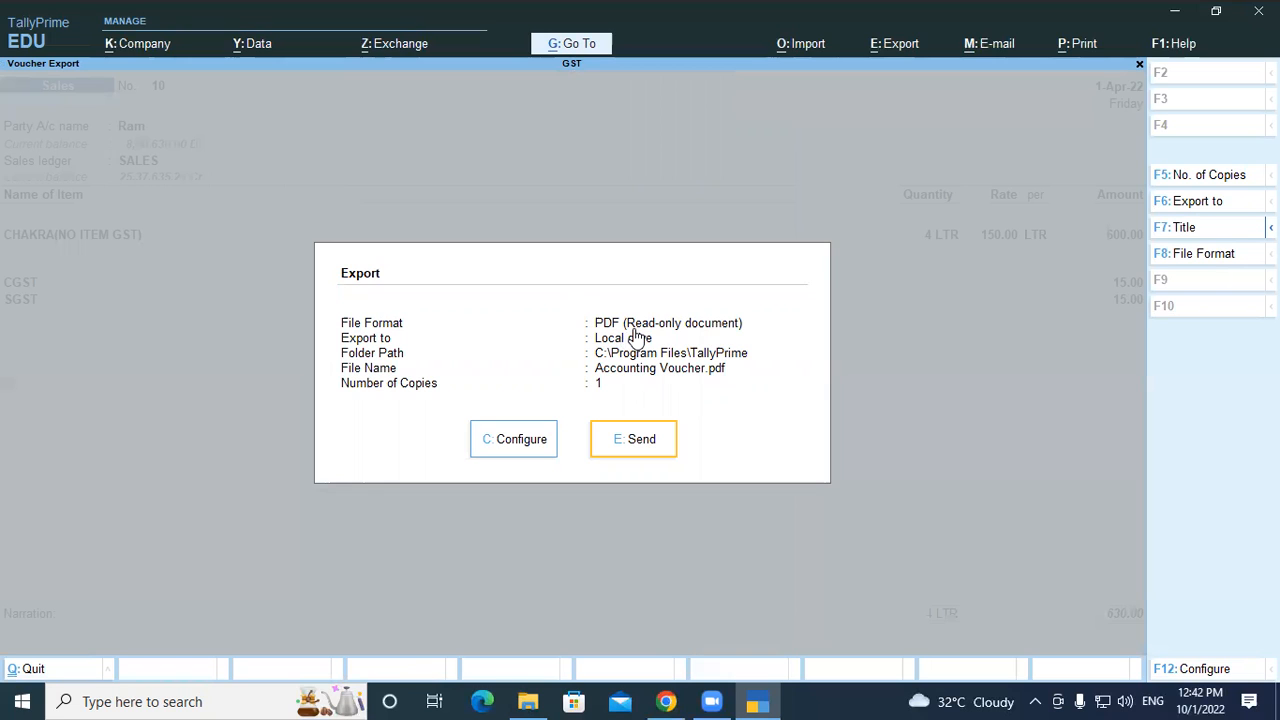
{"action": "left_click", "coordinate": [649, 436]}
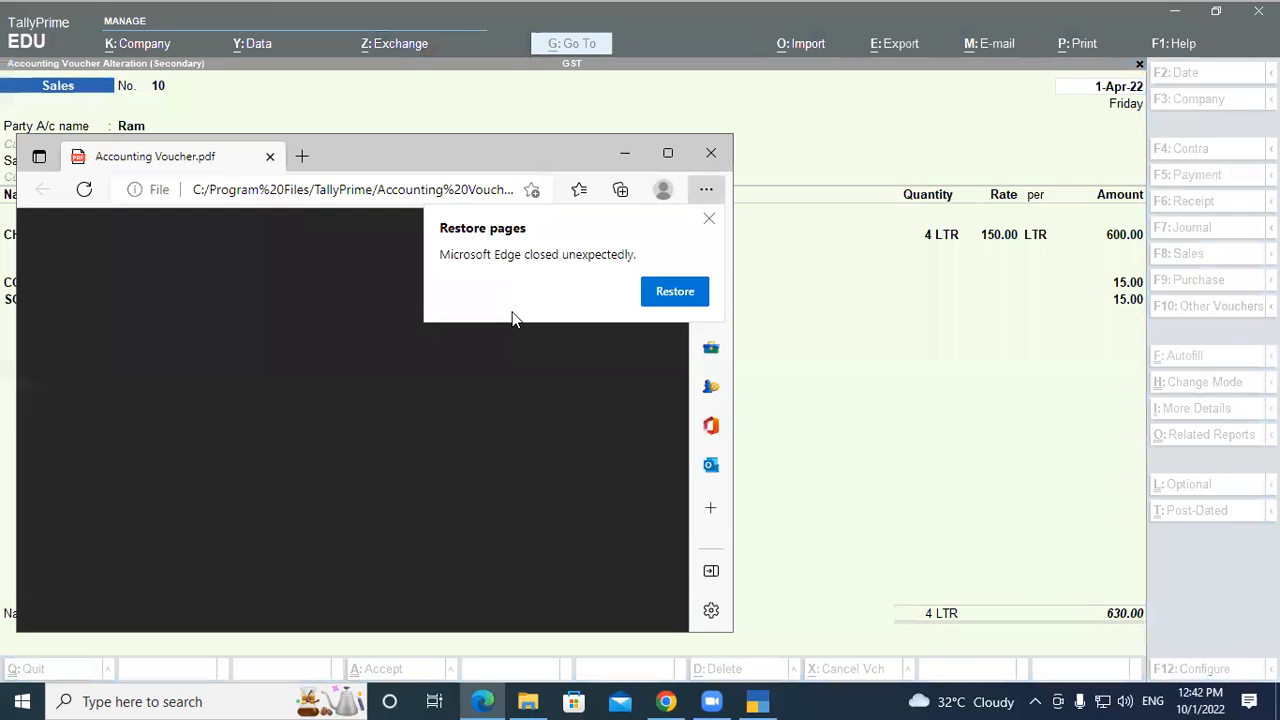
{"action": "left_click", "coordinate": [676, 294]}
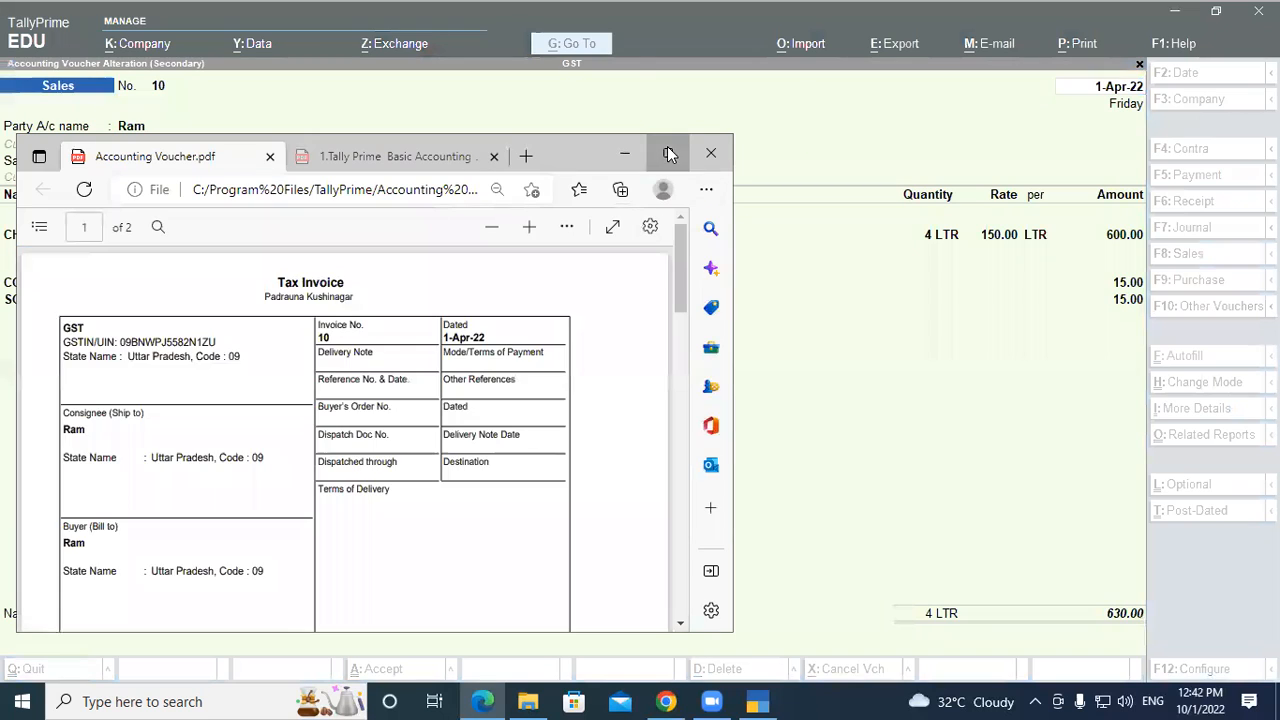
Maximize Edge, scroll through pages 1–2 of Accounting Voucher.pdf, then close the browser
{"action": "left_click", "coordinate": [667, 150]}
{"action": "scroll", "coordinate": [603, 316], "scroll_direction": "down", "scroll_amount": 12}
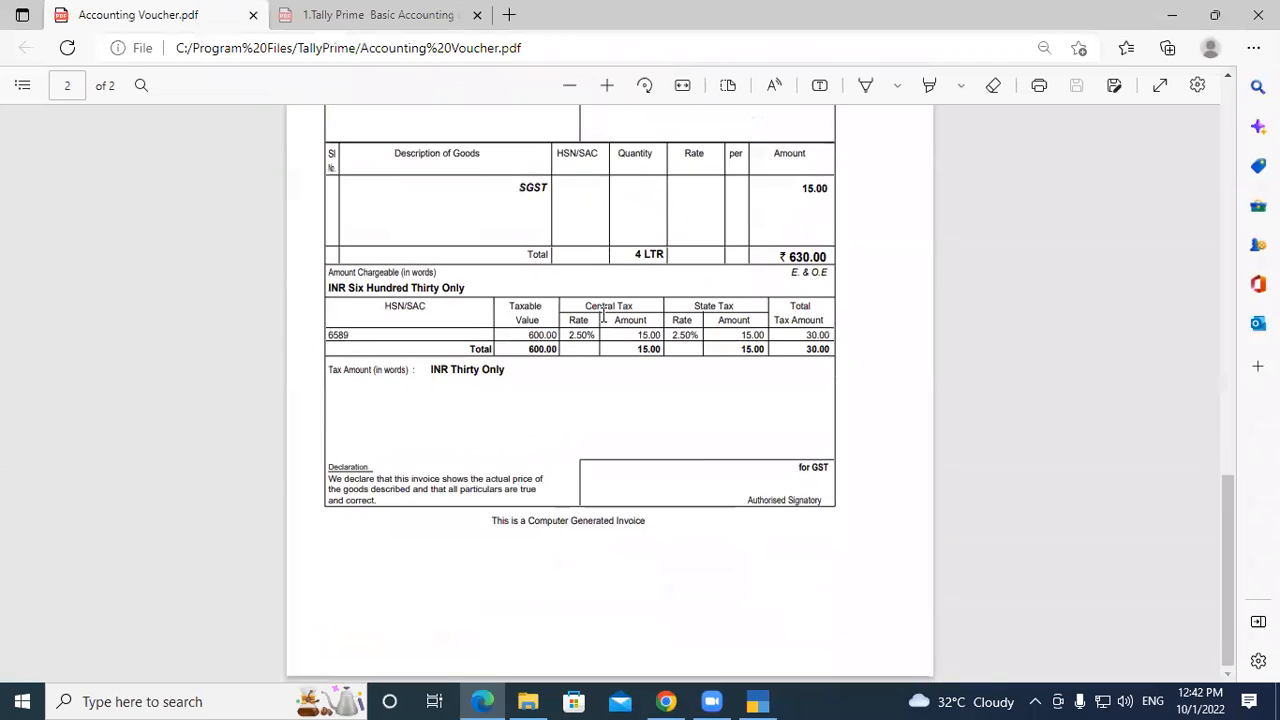
{"action": "scroll", "coordinate": [603, 316], "scroll_direction": "up", "scroll_amount": 12}
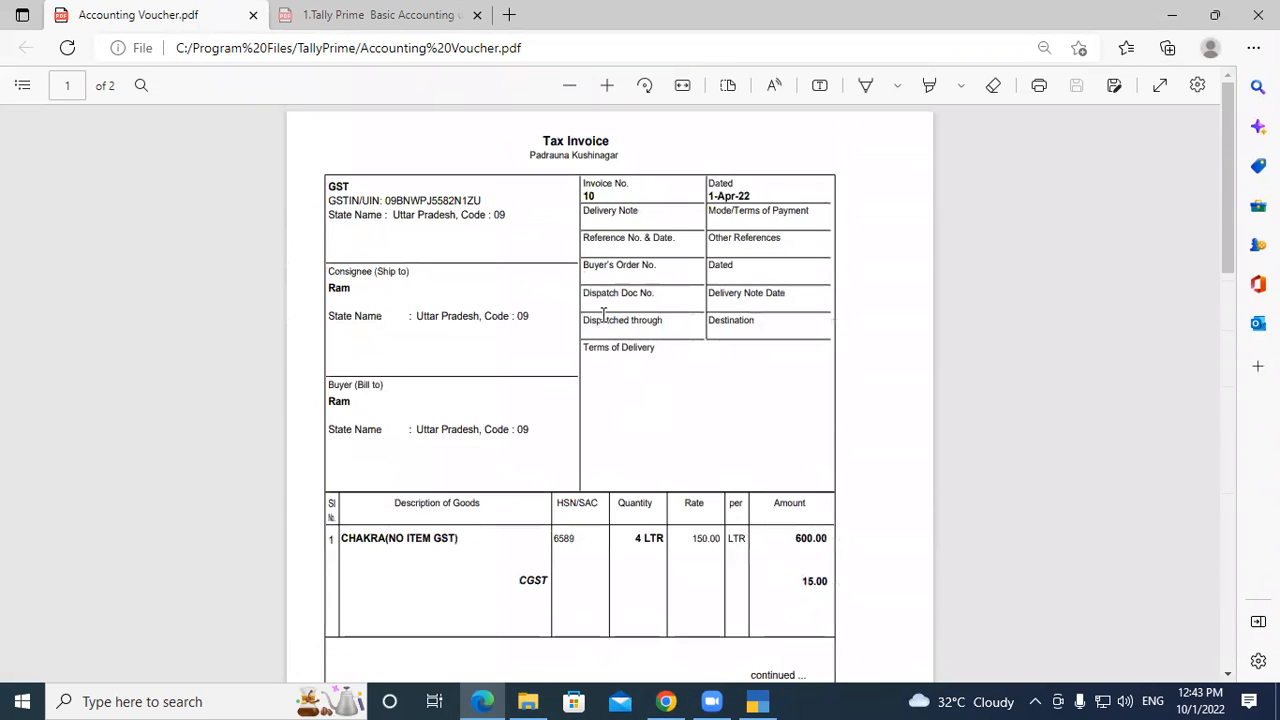
{"action": "scroll", "coordinate": [603, 314], "scroll_direction": "down", "scroll_amount": 2}
{"action": "scroll", "coordinate": [603, 316], "scroll_direction": "down", "scroll_amount": 6}
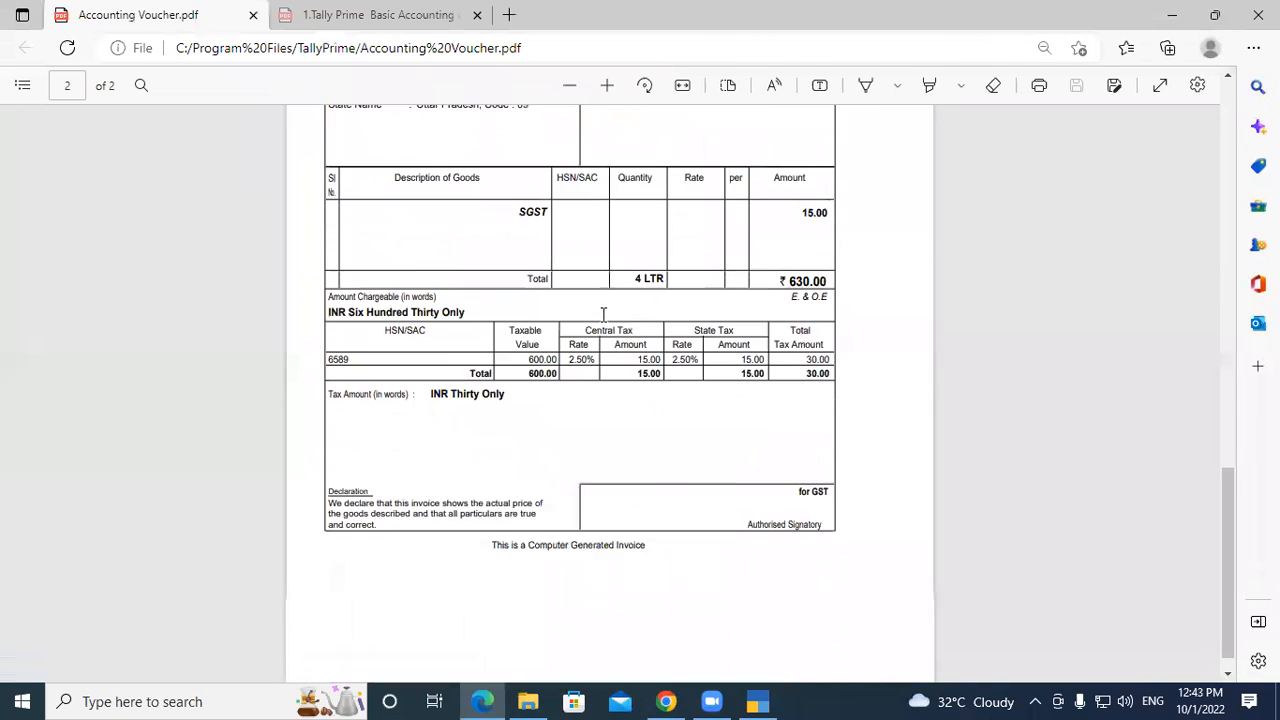
{"action": "scroll", "coordinate": [603, 316], "scroll_direction": "up", "scroll_amount": 8}
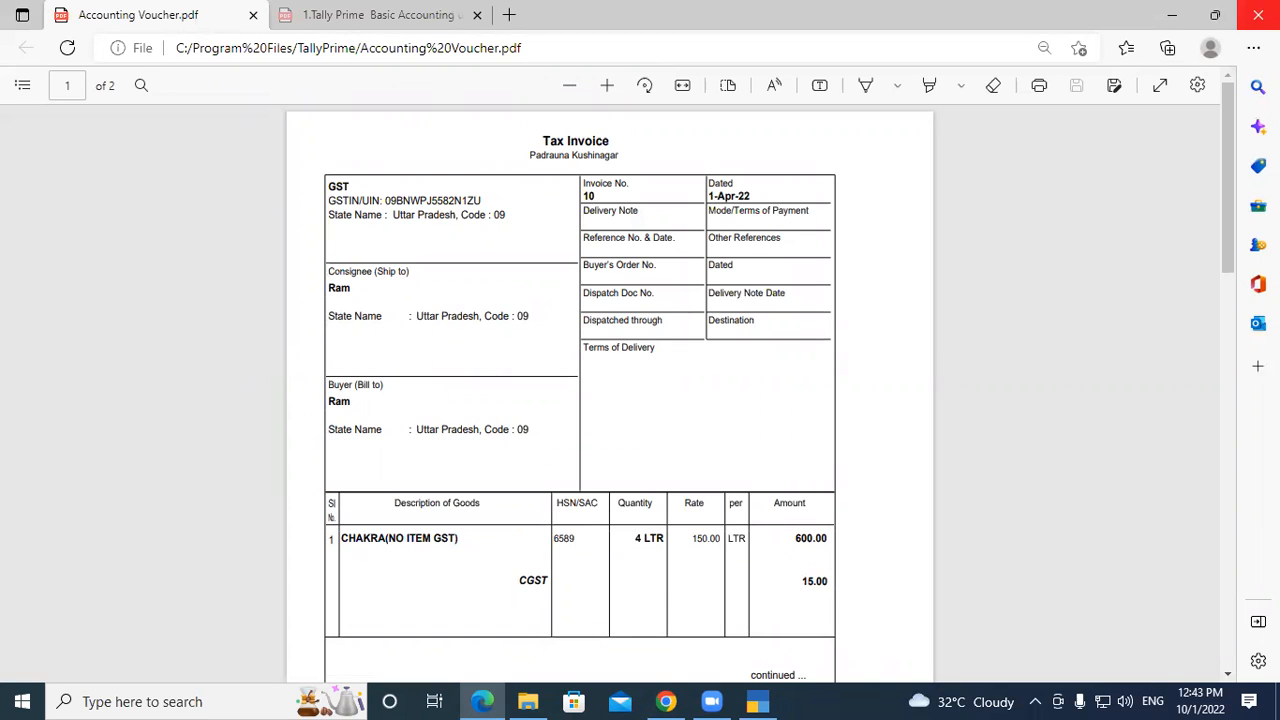
{"action": "left_click", "coordinate": [1258, 14]}
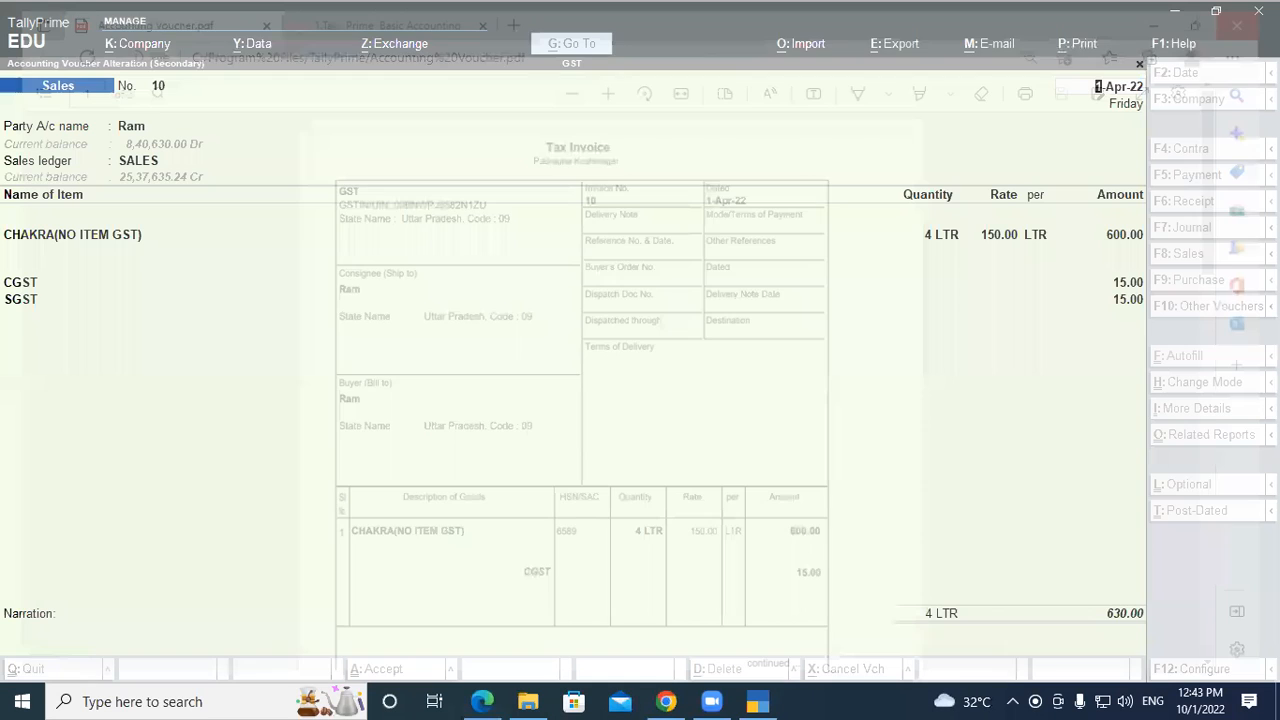
{"action": "left_click", "coordinate": [130, 302]}
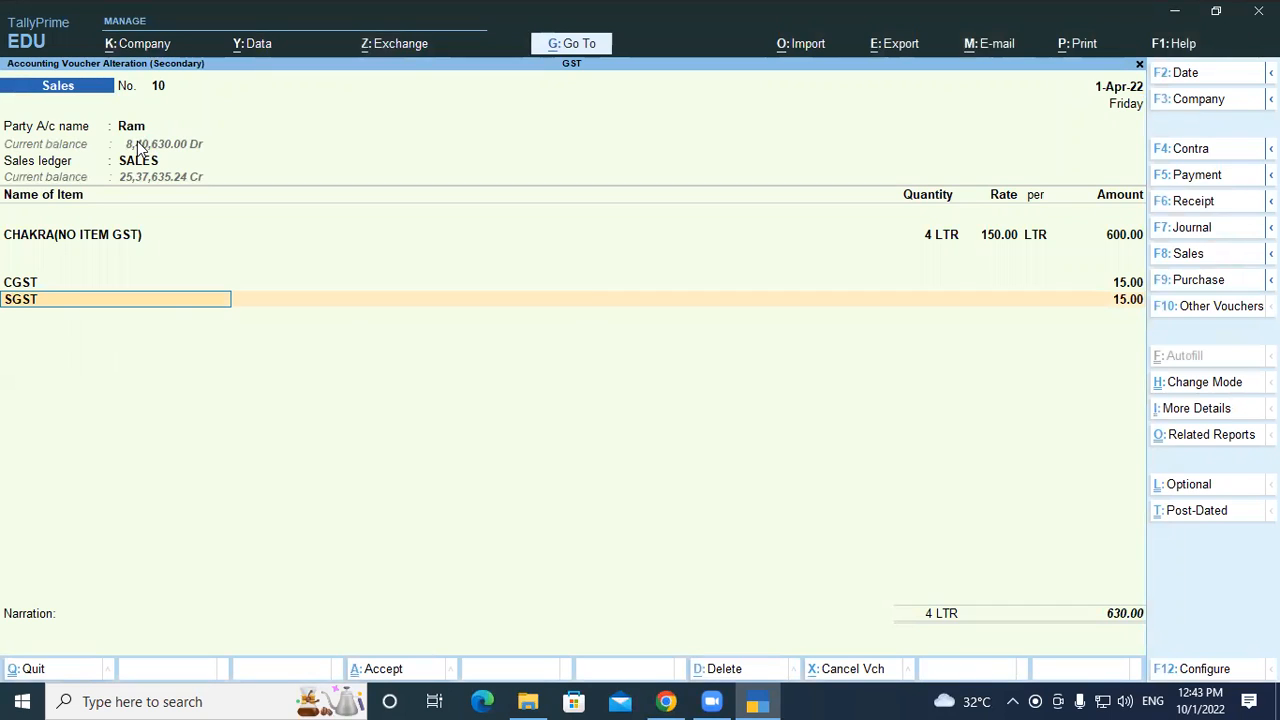
{"action": "key", "text": "ctrl"}
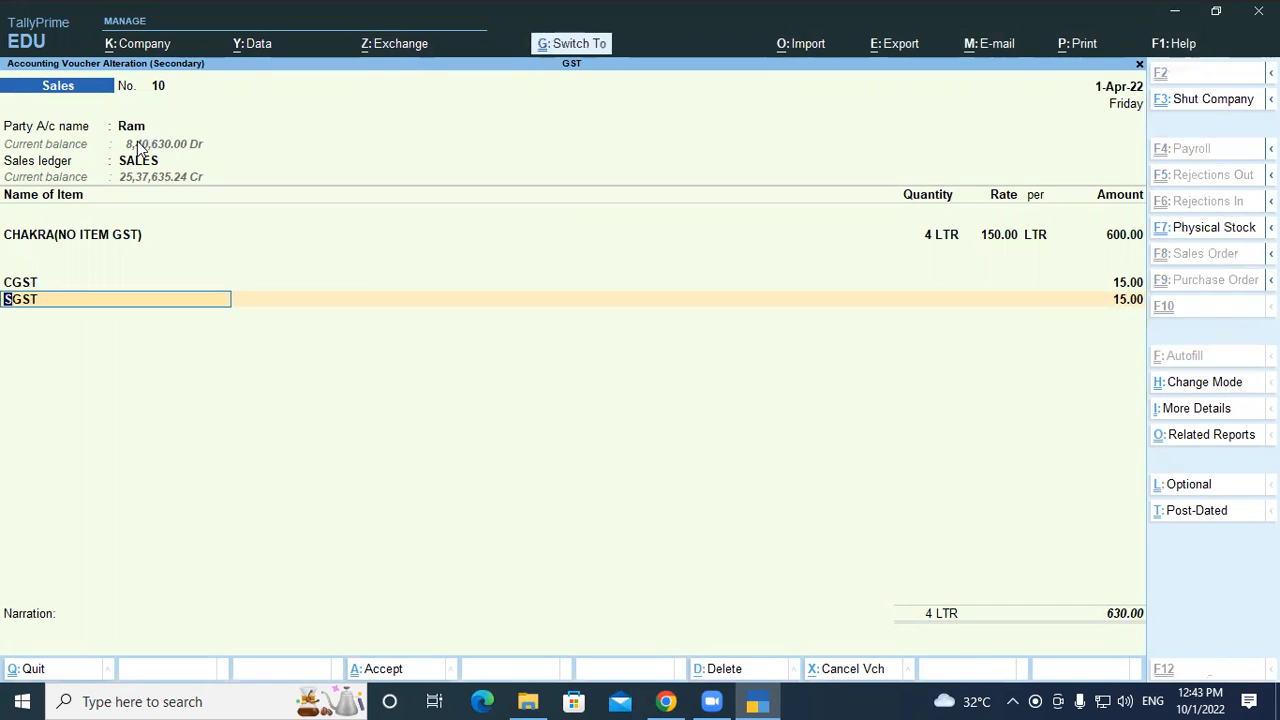
{"action": "key", "text": "ctrl+p"}
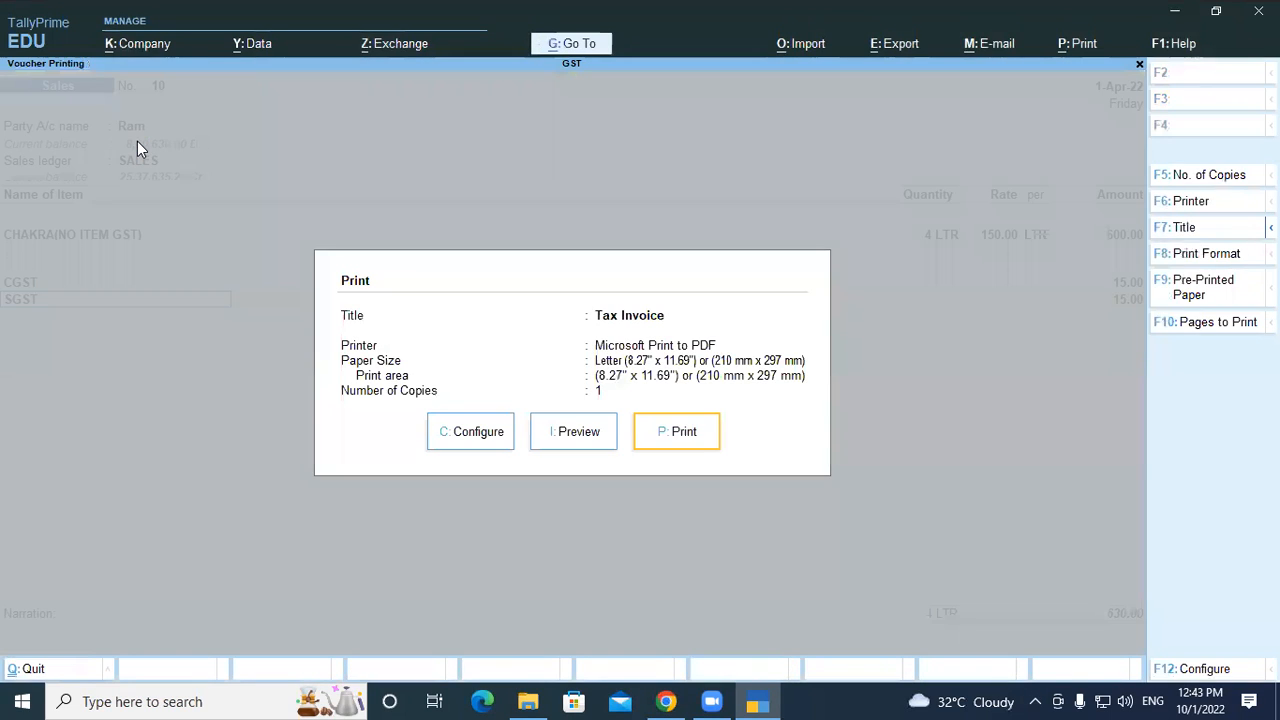
{"action": "key", "text": "i"}
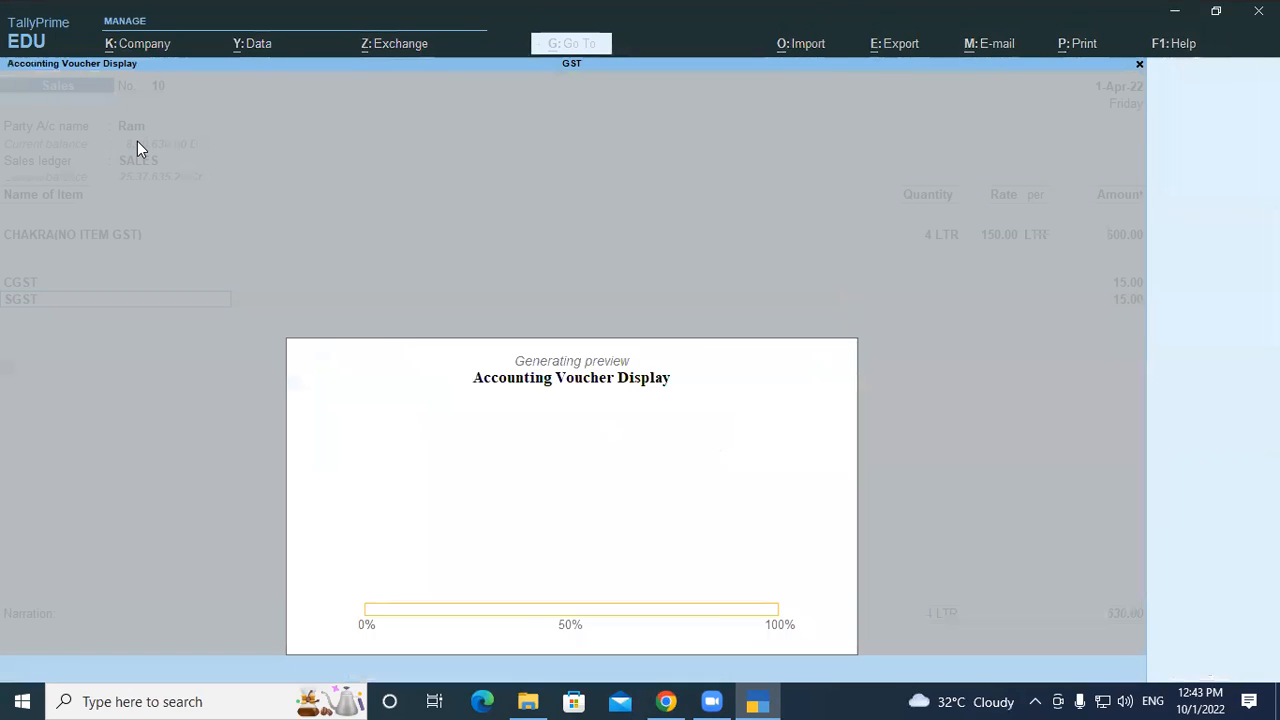
{"action": "key", "text": "alt+z"}
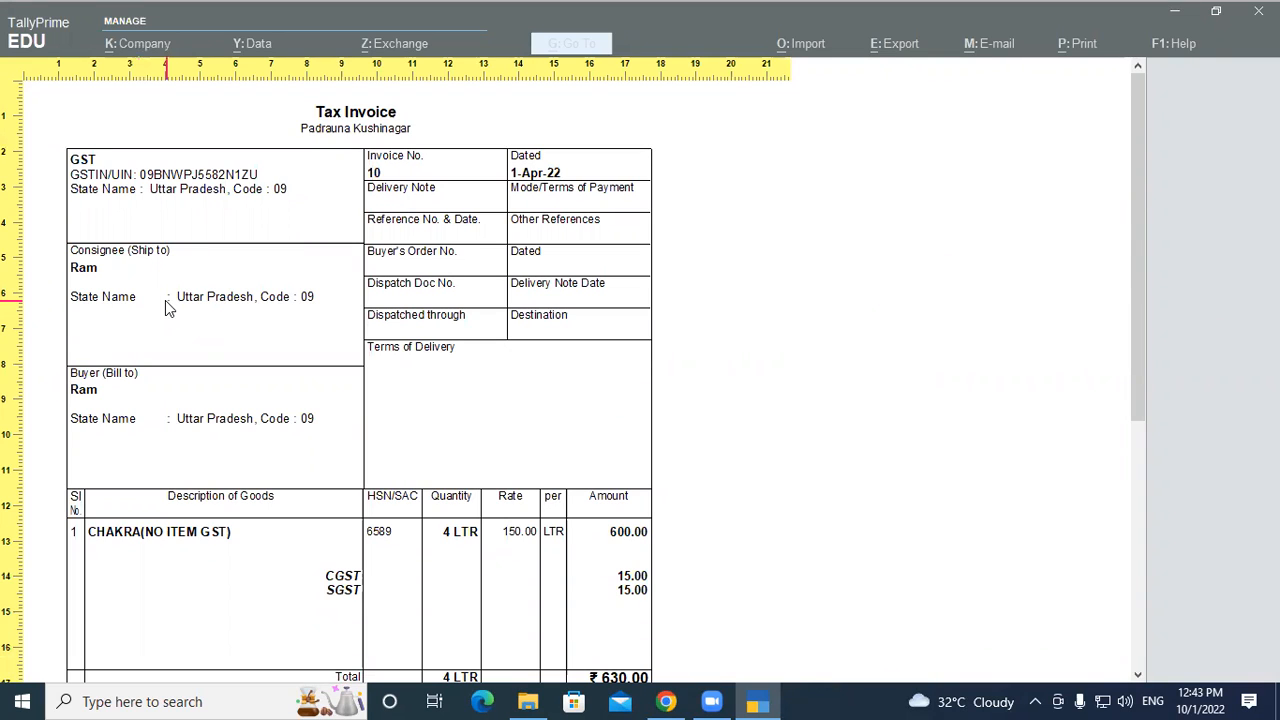
{"action": "key", "text": "alt+z"}
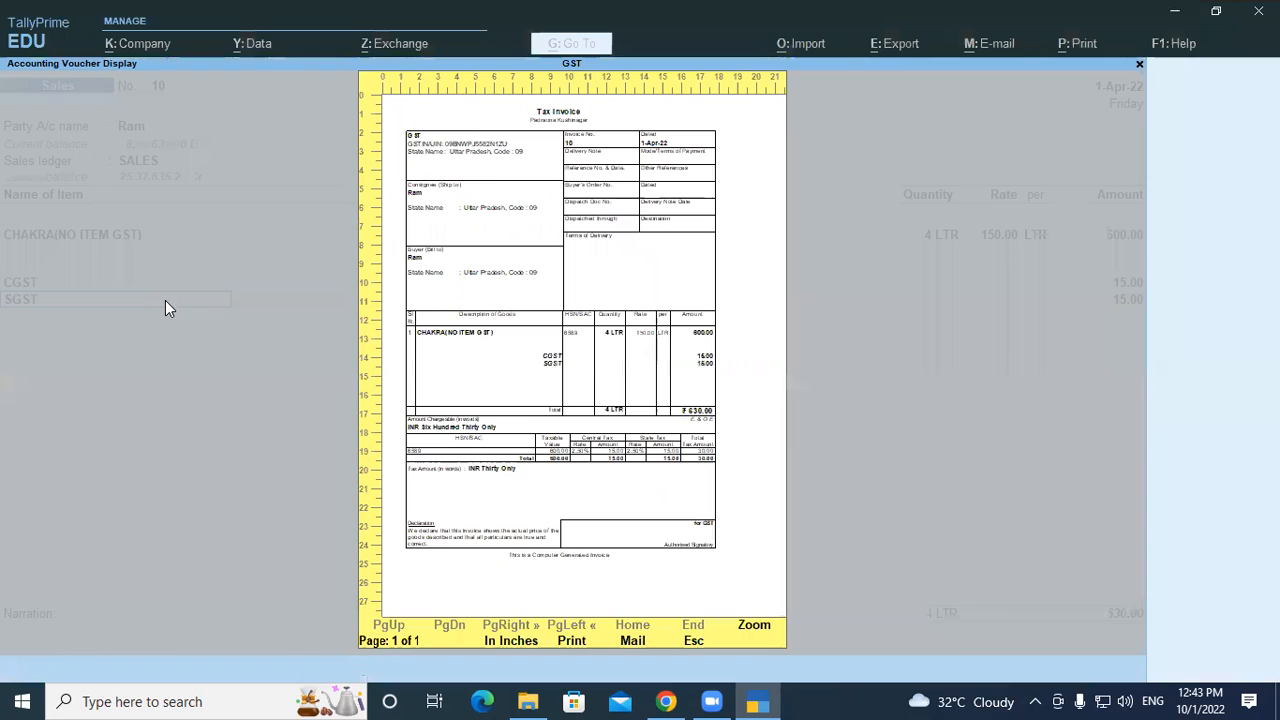
{"action": "key", "text": "Escape"}
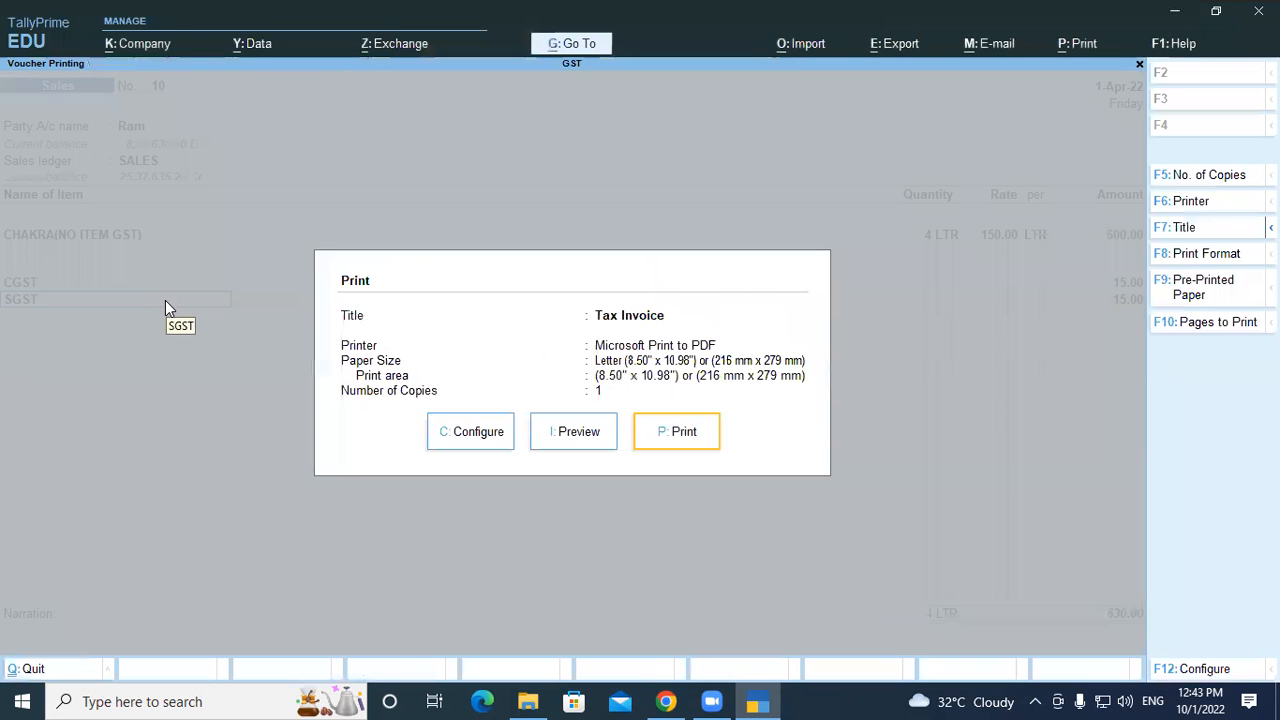
{"action": "key", "text": "Escape"}
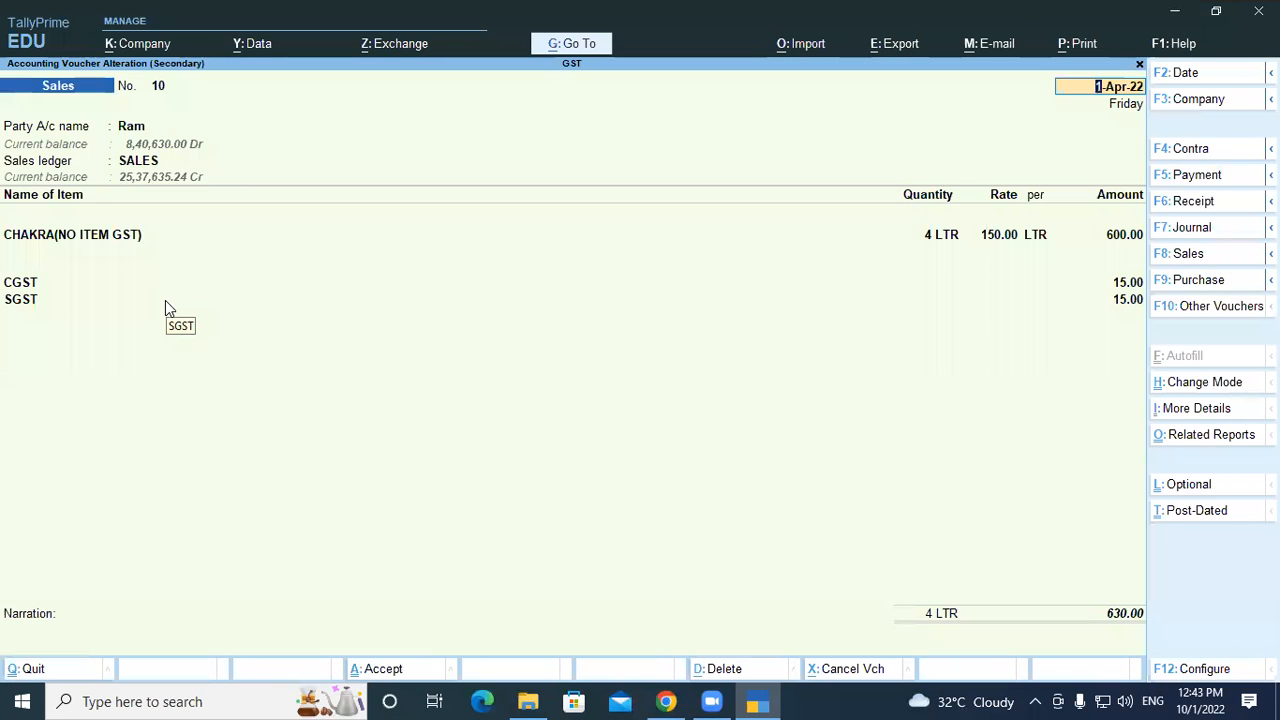
{"action": "key", "text": "Return"}
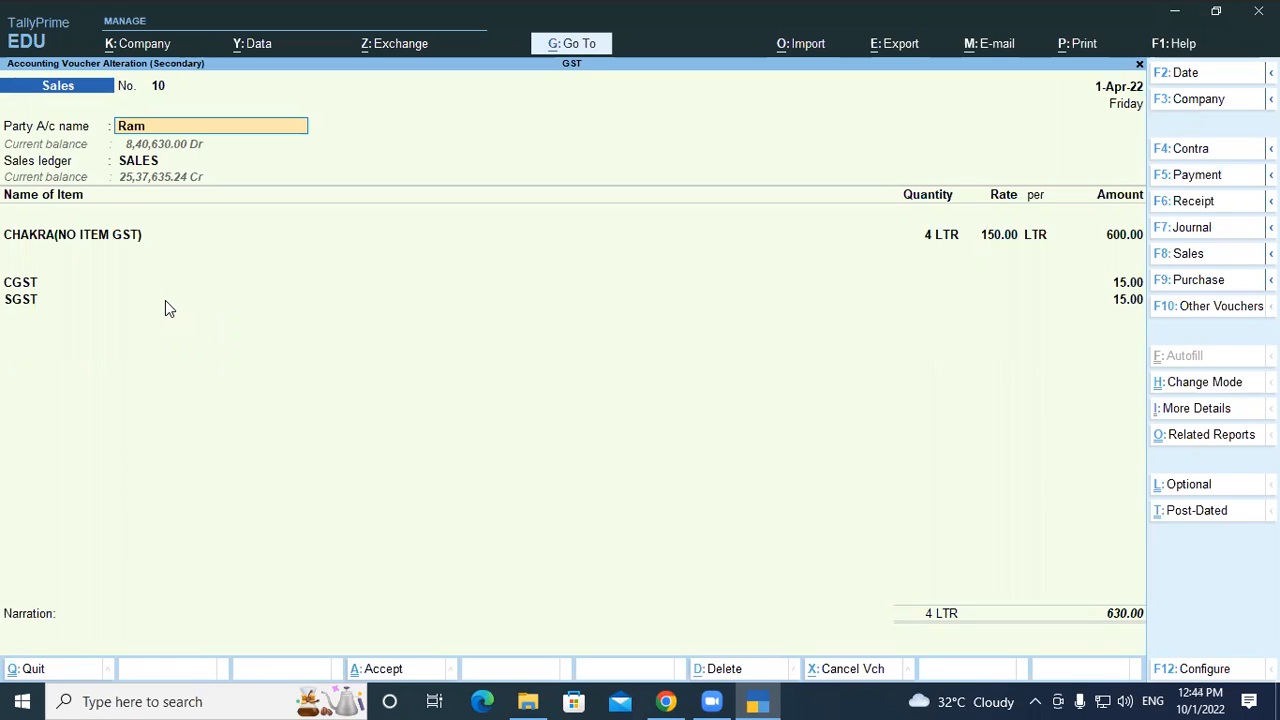
Open the party ledger for alteration and enter the town as the first address line
{"action": "key", "text": "ctrl"}
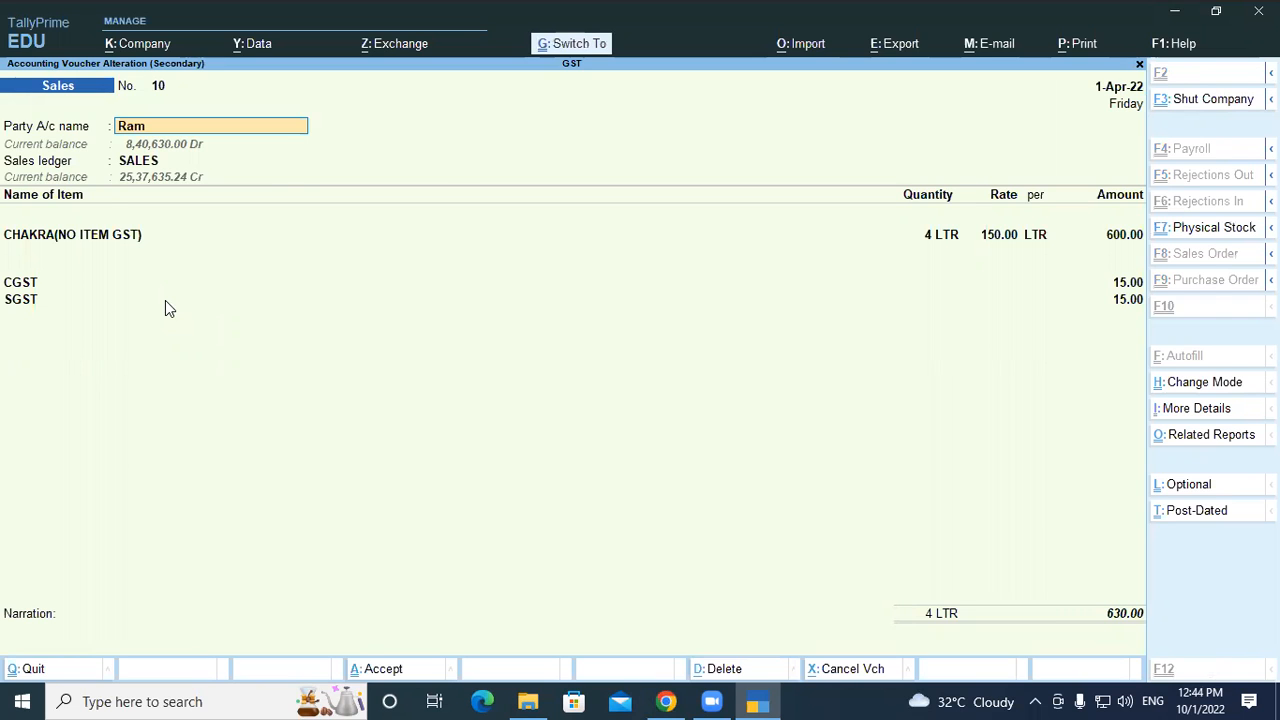
{"action": "key", "text": "ctrl+Return"}
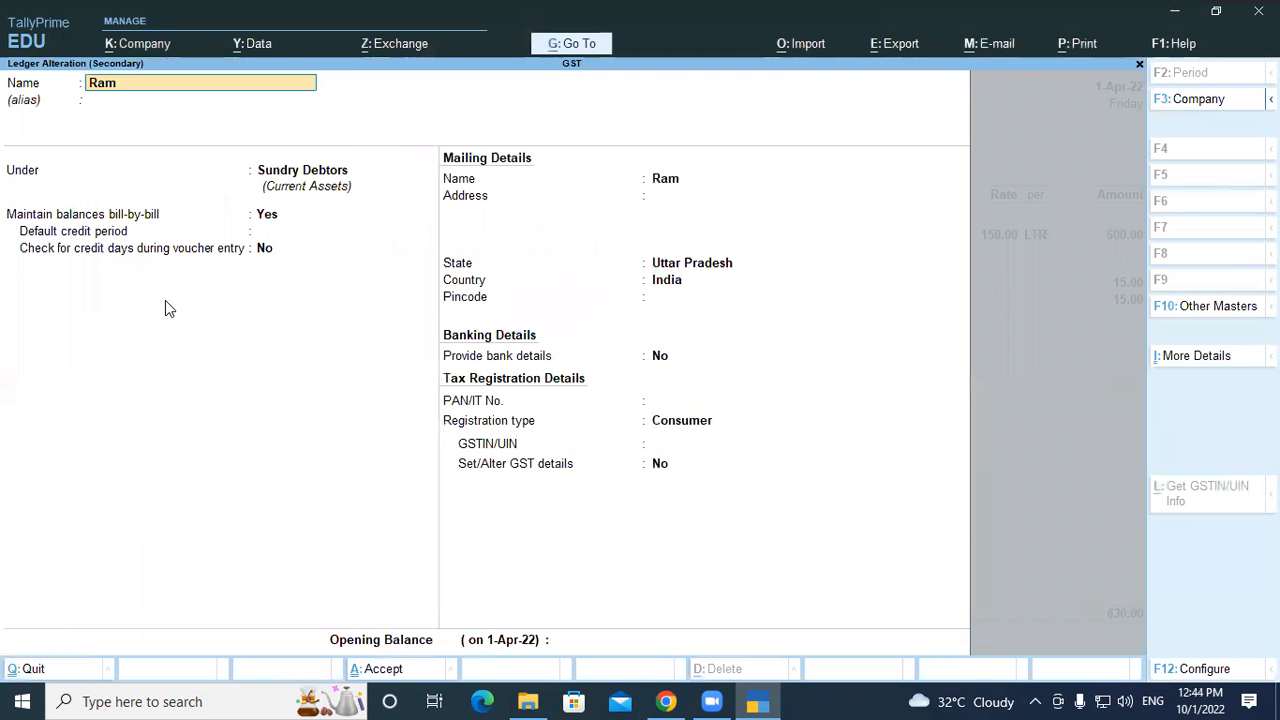
{"action": "key", "text": "Return"}
{"action": "key", "text": "Return"}
{"action": "key", "text": "Return"}
{"action": "key", "text": "Return"}
{"action": "key", "text": "Return"}
{"action": "key", "text": "Return"}
{"action": "key", "text": "Return"}
{"action": "type", "text": "P"}
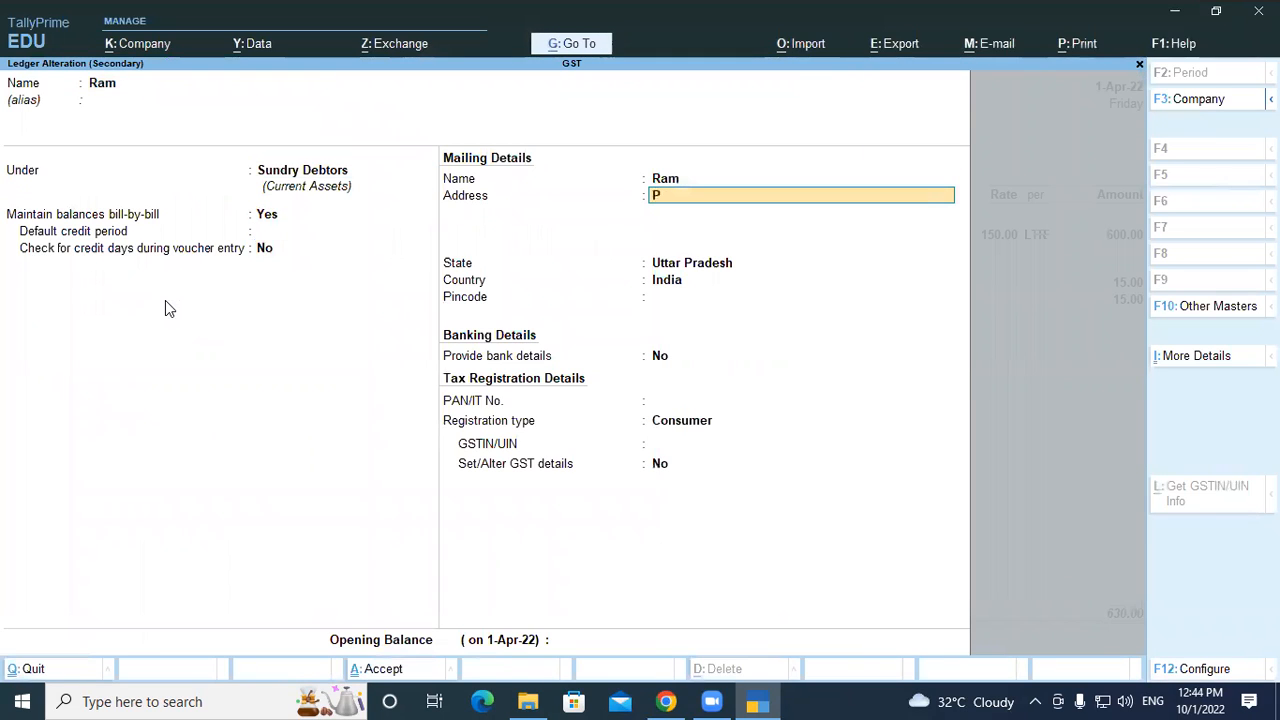
{"action": "type", "text": "adrayna"}
{"action": "key", "text": "BackSpace"}
{"action": "key", "text": "BackSpace"}
{"action": "key", "text": "BackSpace"}
{"action": "key", "text": "BackSpace"}
{"action": "type", "text": "auna"}
{"action": "key", "text": "Return"}
Add the district, a 'Pin Code' label and the pin code as further address lines
{"action": "type", "text": "K"}
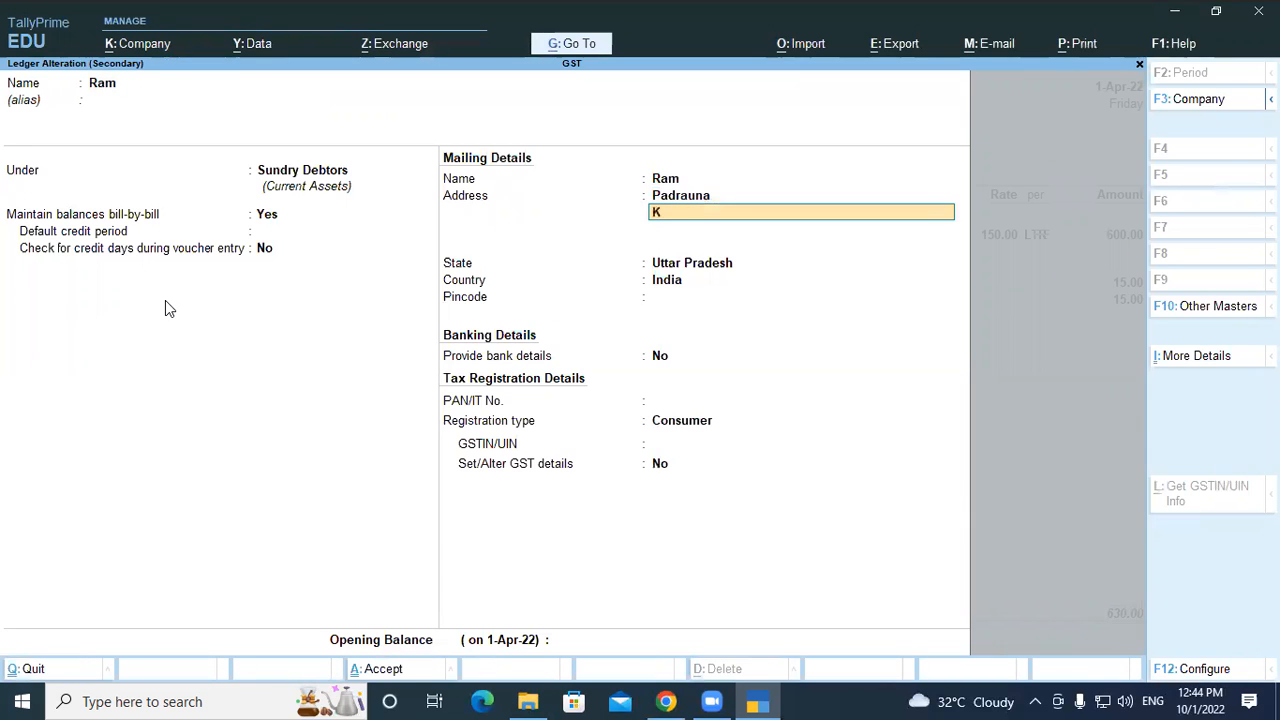
{"action": "type", "text": "ushinagar"}
{"action": "key", "text": "Return"}
{"action": "type", "text": "Pin Code"}
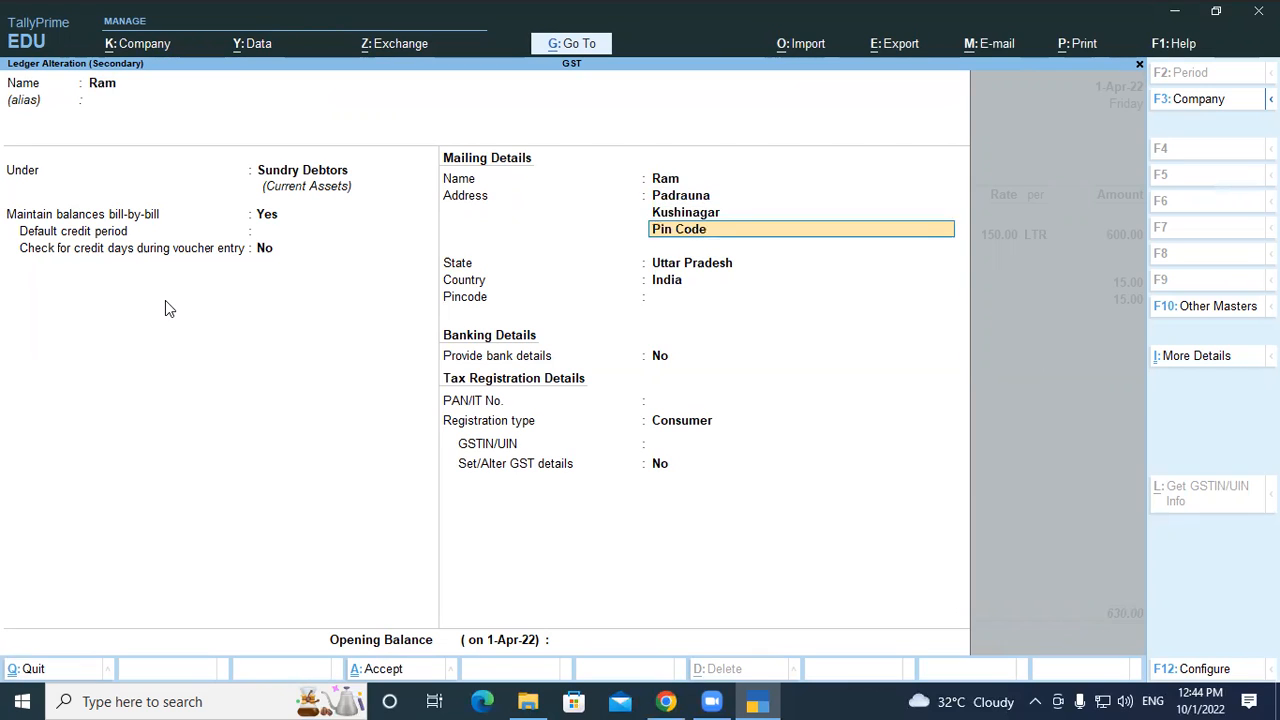
{"action": "key", "text": "Return"}
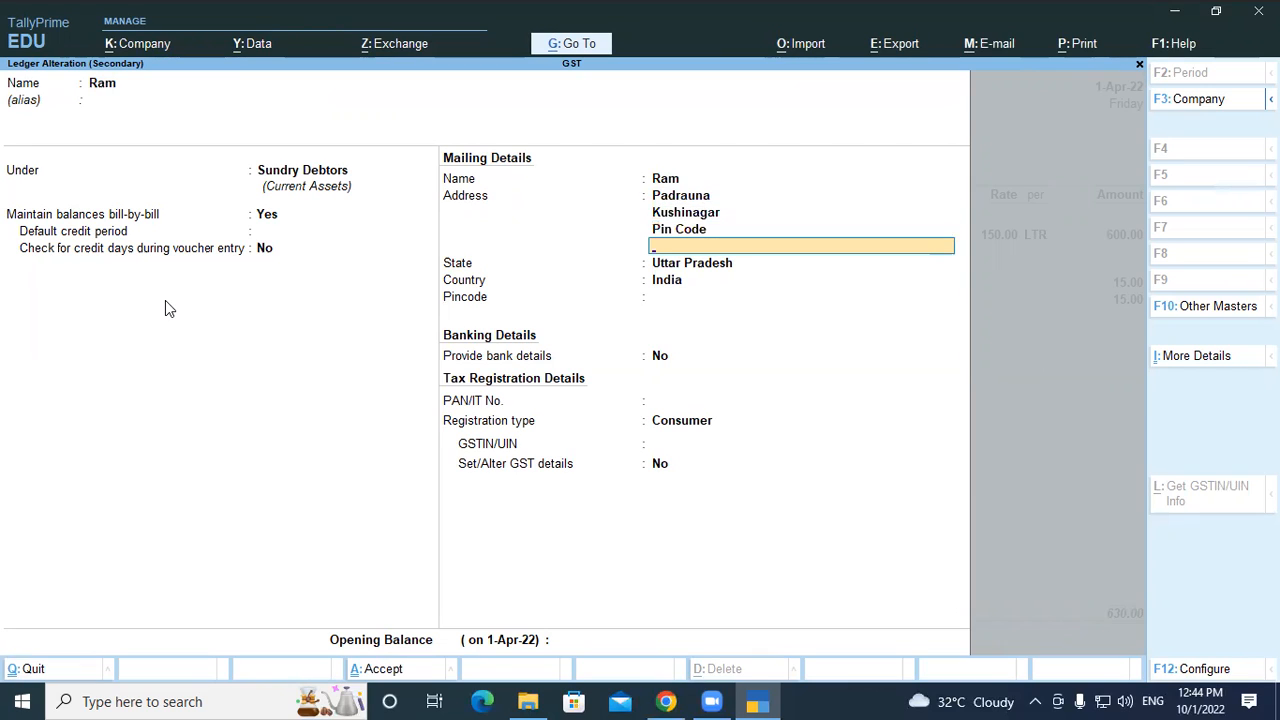
{"action": "type", "text": "U"}
{"action": "key", "text": "BackSpace"}
{"action": "type", "text": "274304"}
{"action": "key", "text": "Return"}
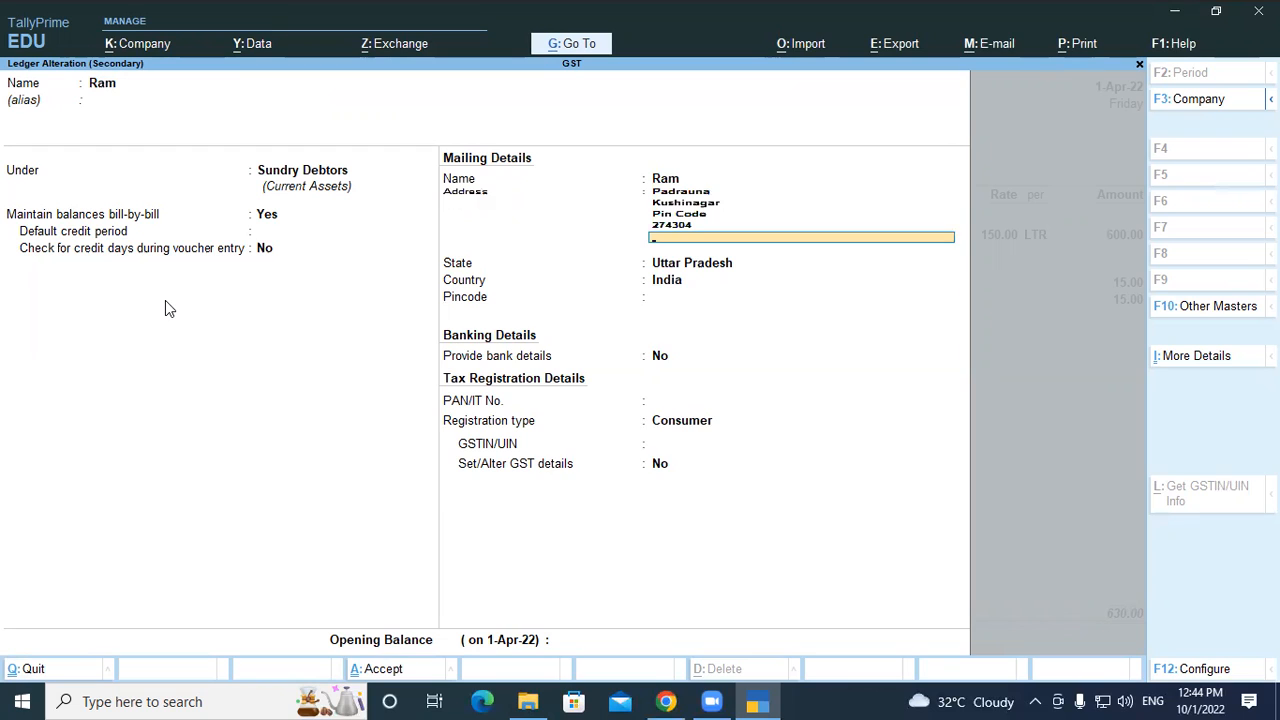
Keep state Uttar Pradesh, fill the pincode, choose registration type Consumer, and decline saving
{"action": "key", "text": "Return"}
{"action": "key", "text": "Return"}
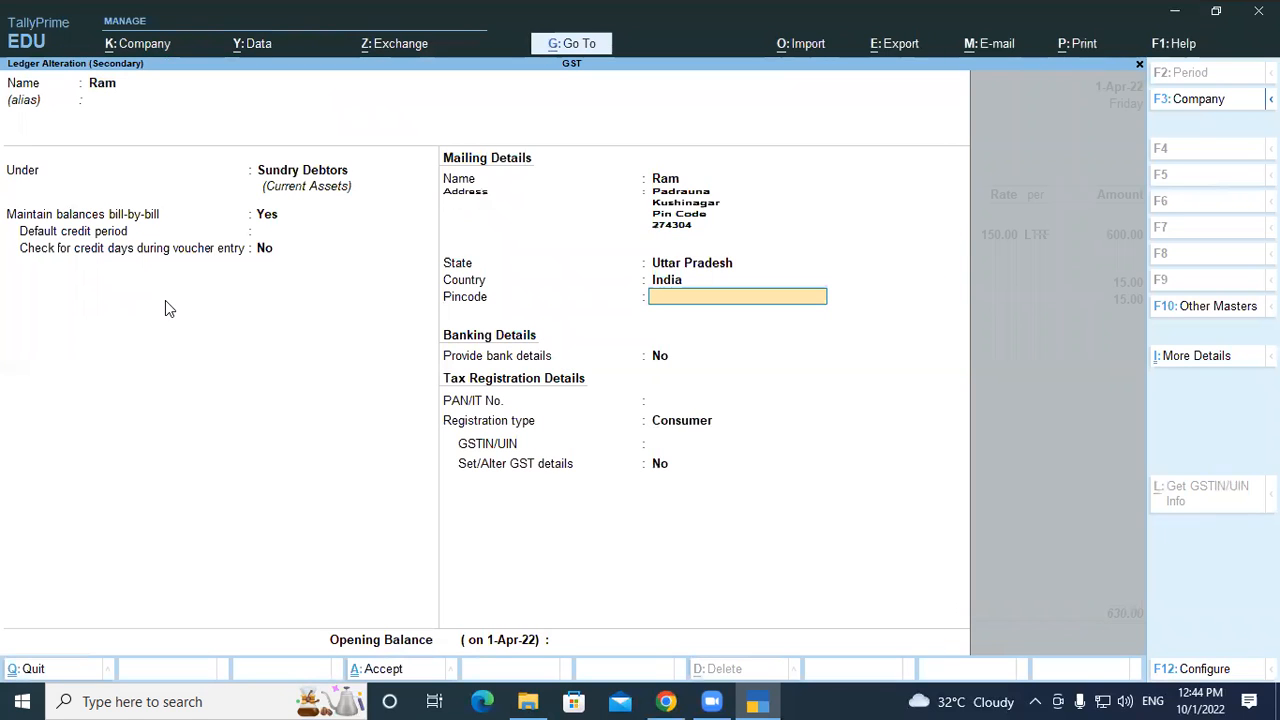
{"action": "type", "text": "274304"}
{"action": "key", "text": "Return"}
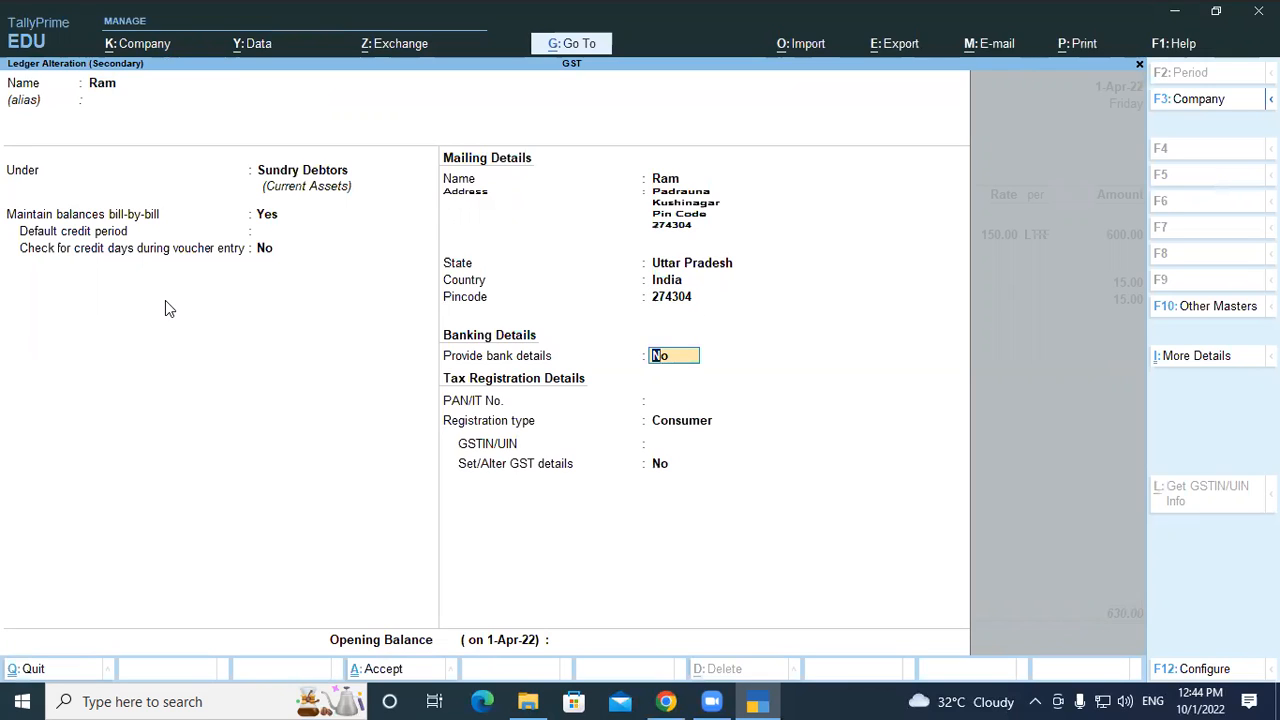
{"action": "key", "text": "Return"}
{"action": "key", "text": "Return"}
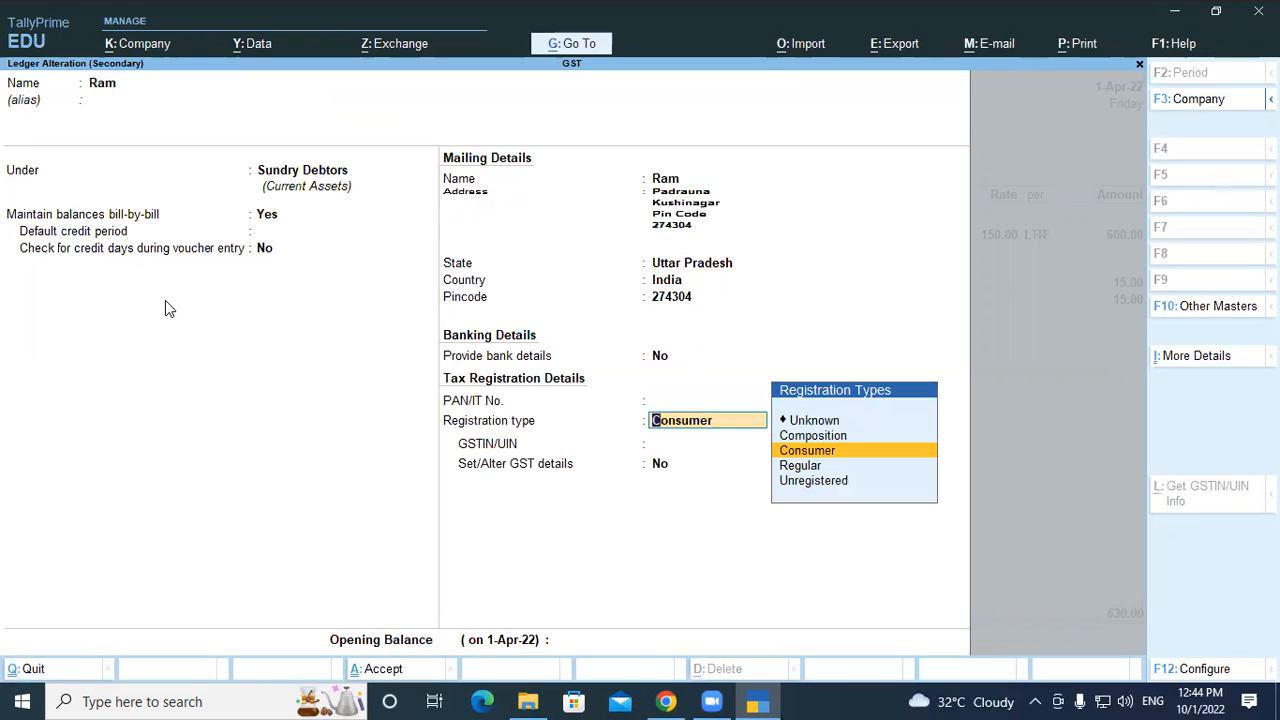
{"action": "key", "text": "Return"}
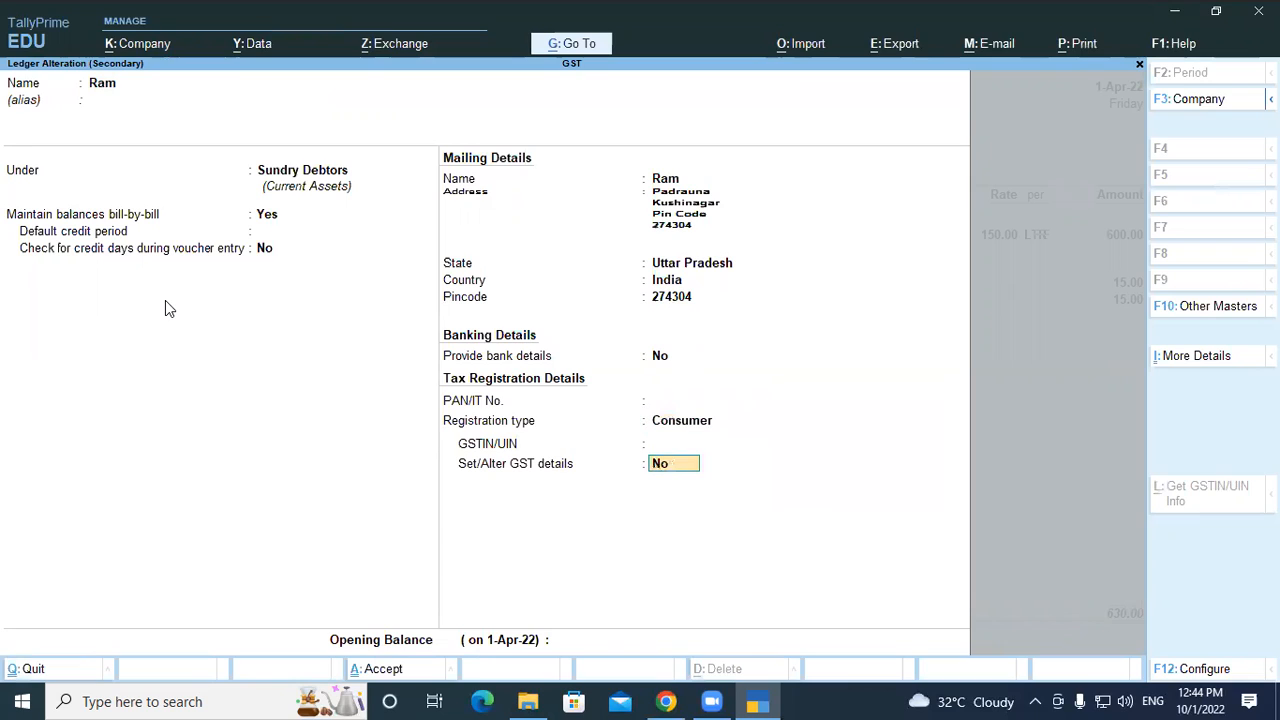
{"action": "key", "text": "Return"}
{"action": "key", "text": "Return"}
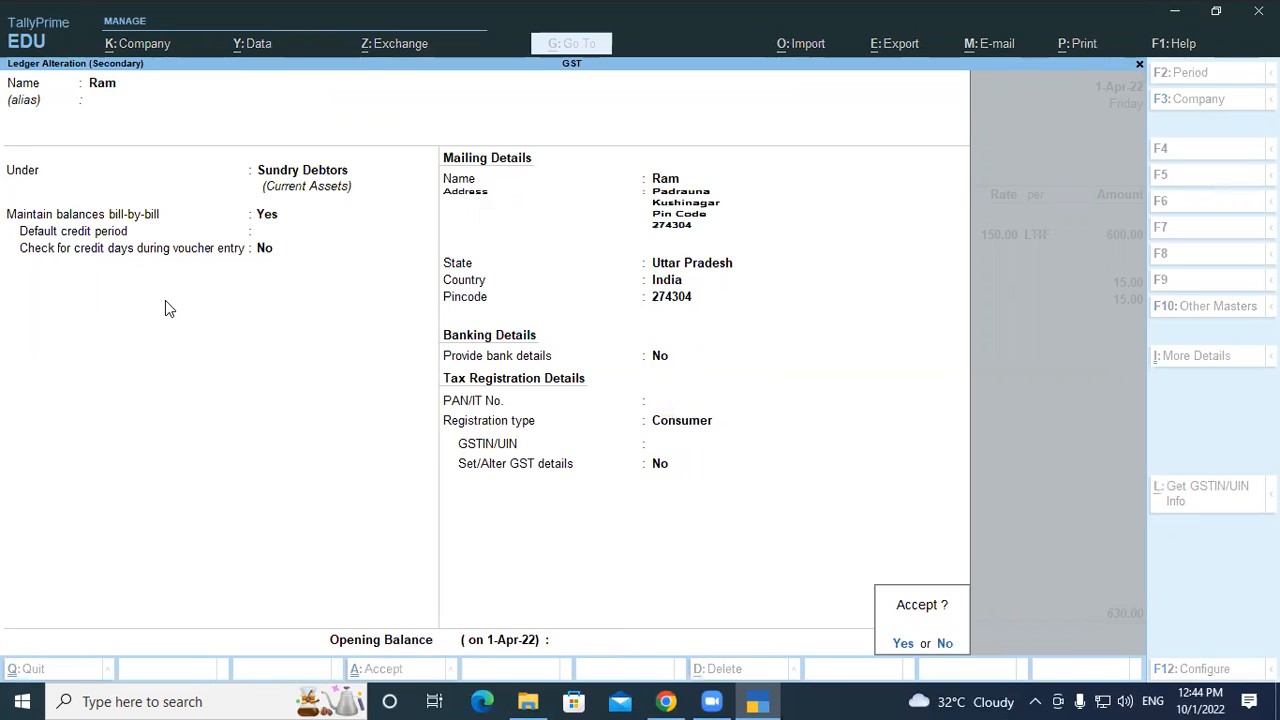
{"action": "key", "text": "Escape"}
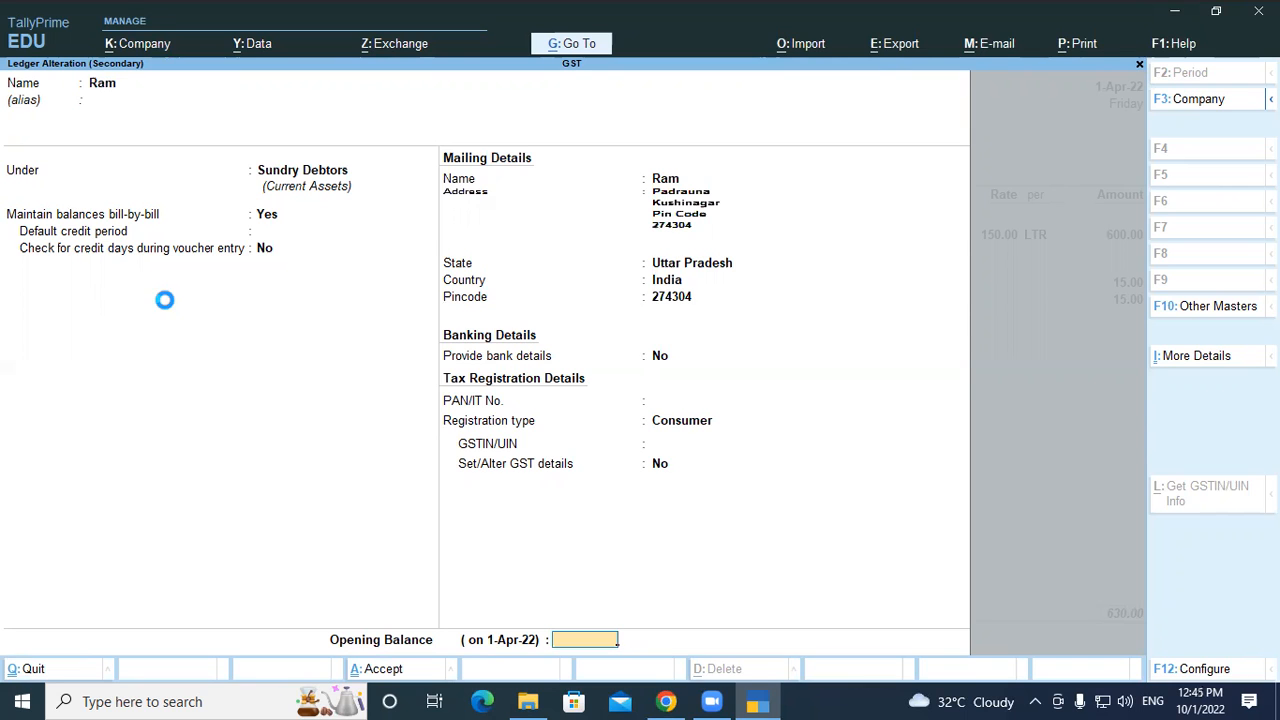
{"action": "key", "text": "F12"}
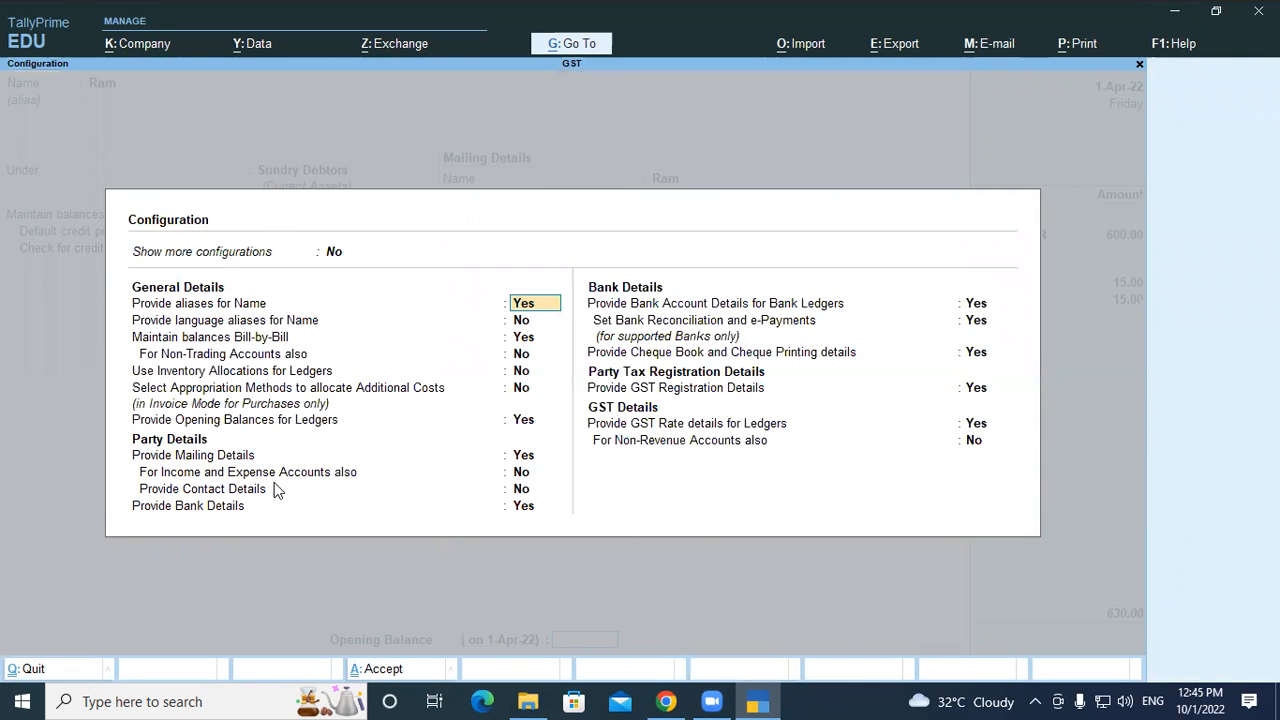
Enable contact details in ledger configuration and enter the party's mobile number
{"action": "left_click", "coordinate": [519, 490]}
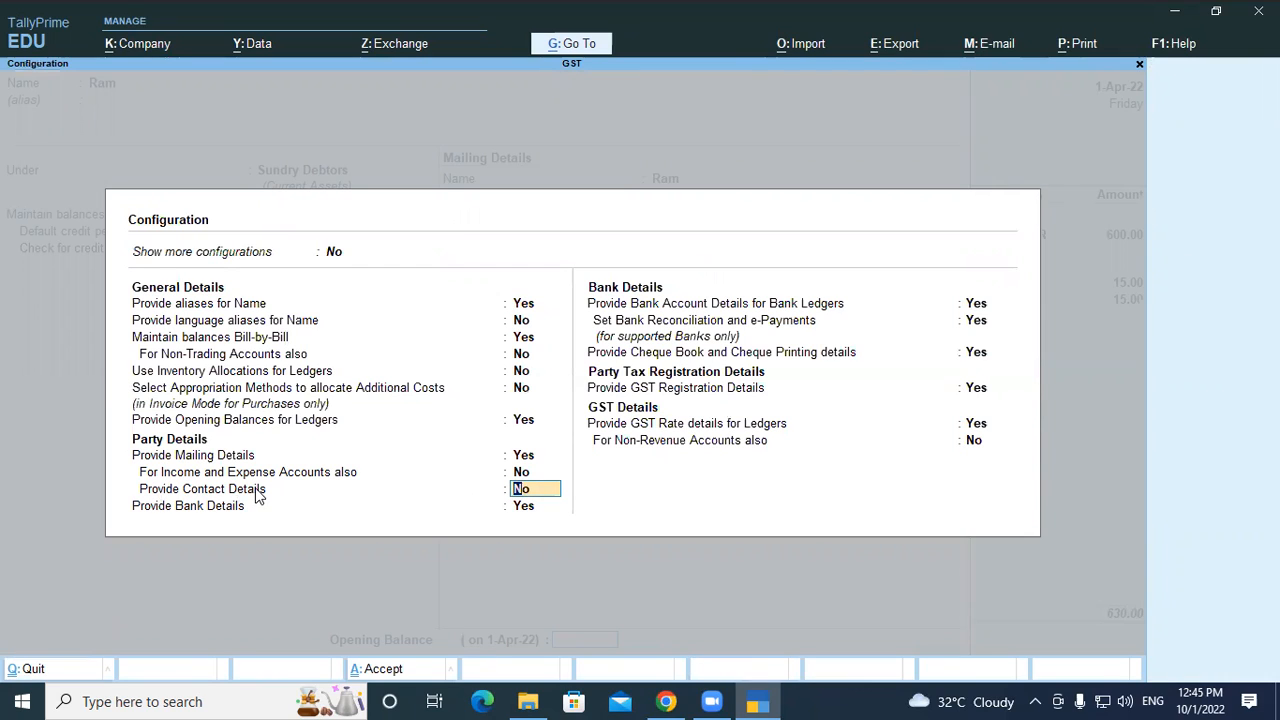
{"action": "type", "text": "y"}
{"action": "key", "text": "Return"}
{"action": "key", "text": "Return"}
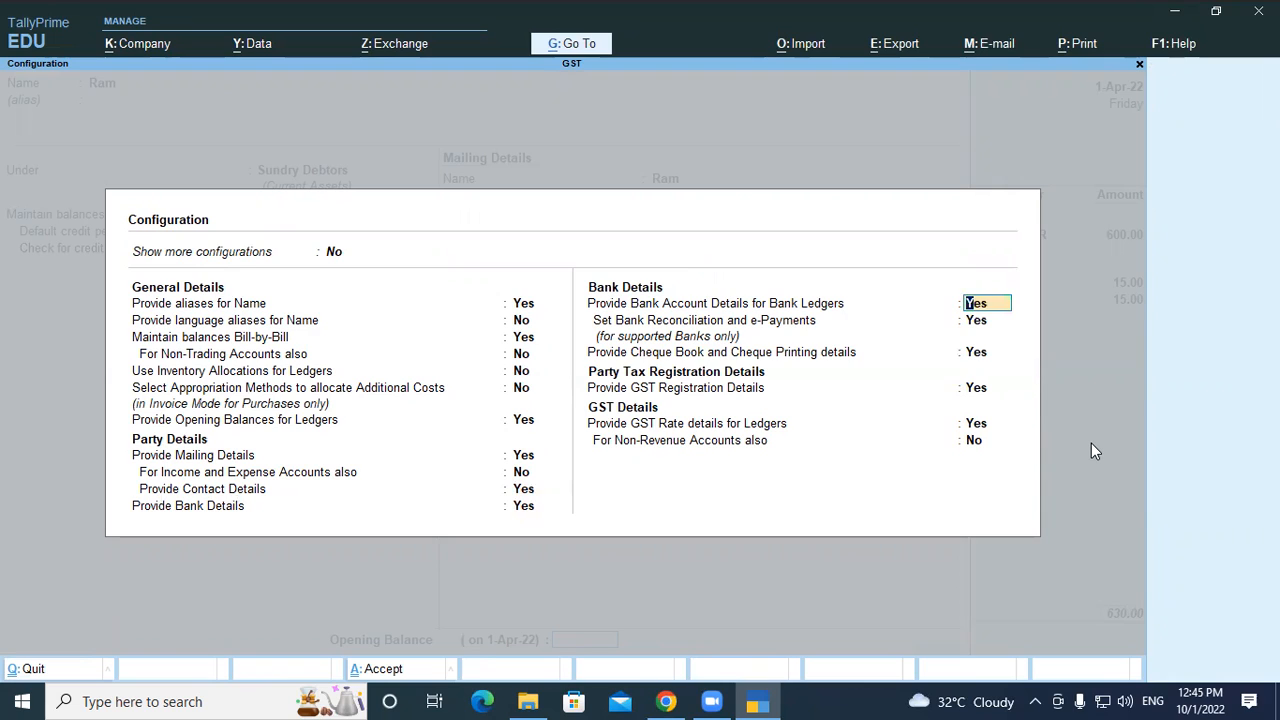
{"action": "key", "text": "ctrl+a"}
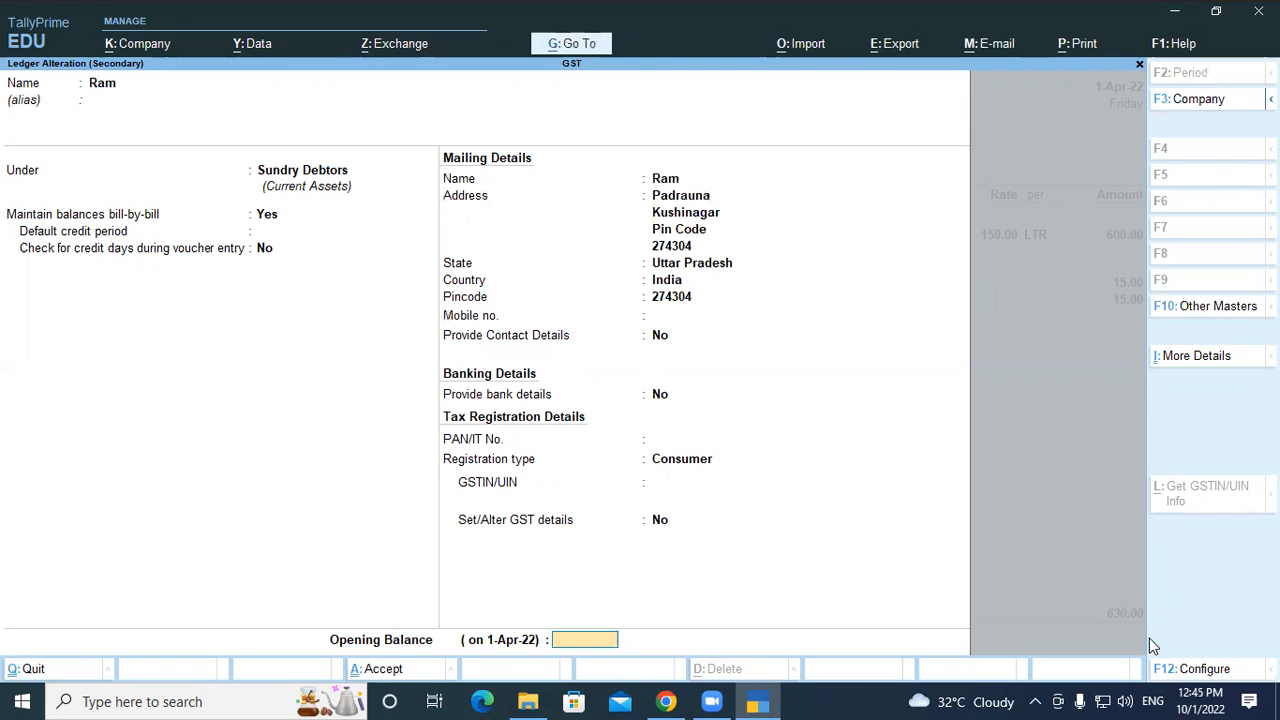
{"action": "left_click", "coordinate": [663, 322]}
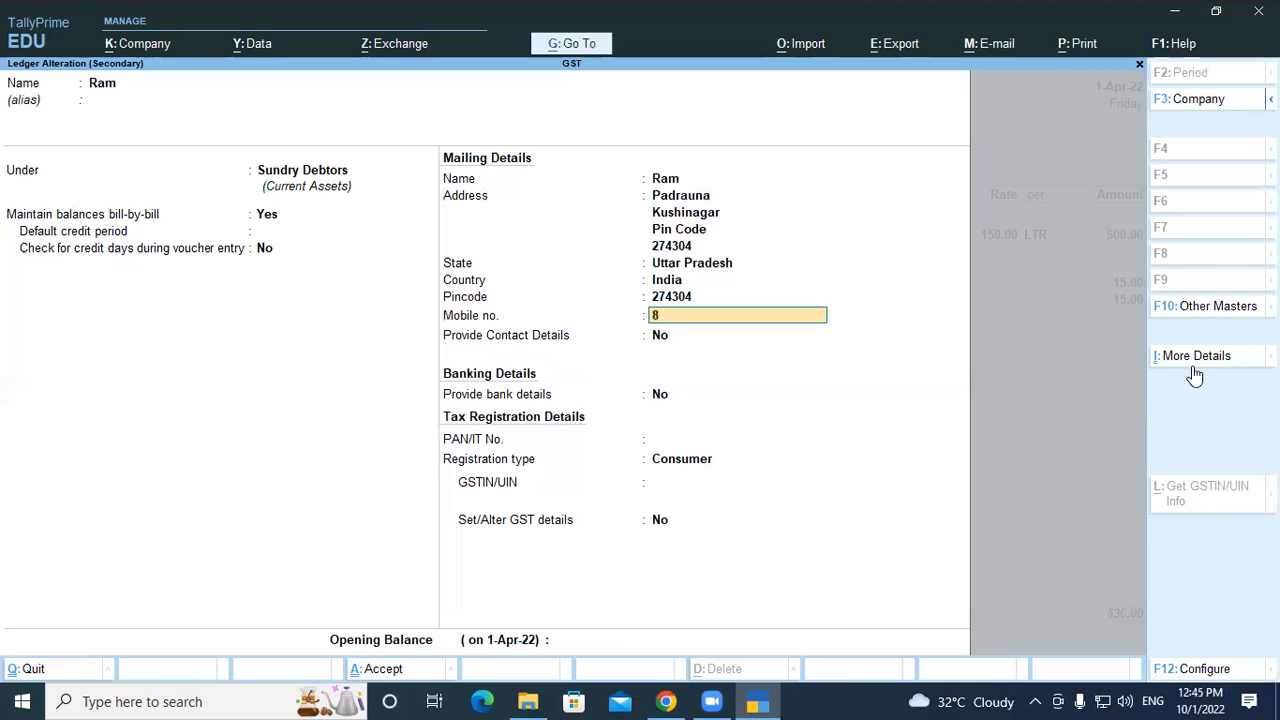
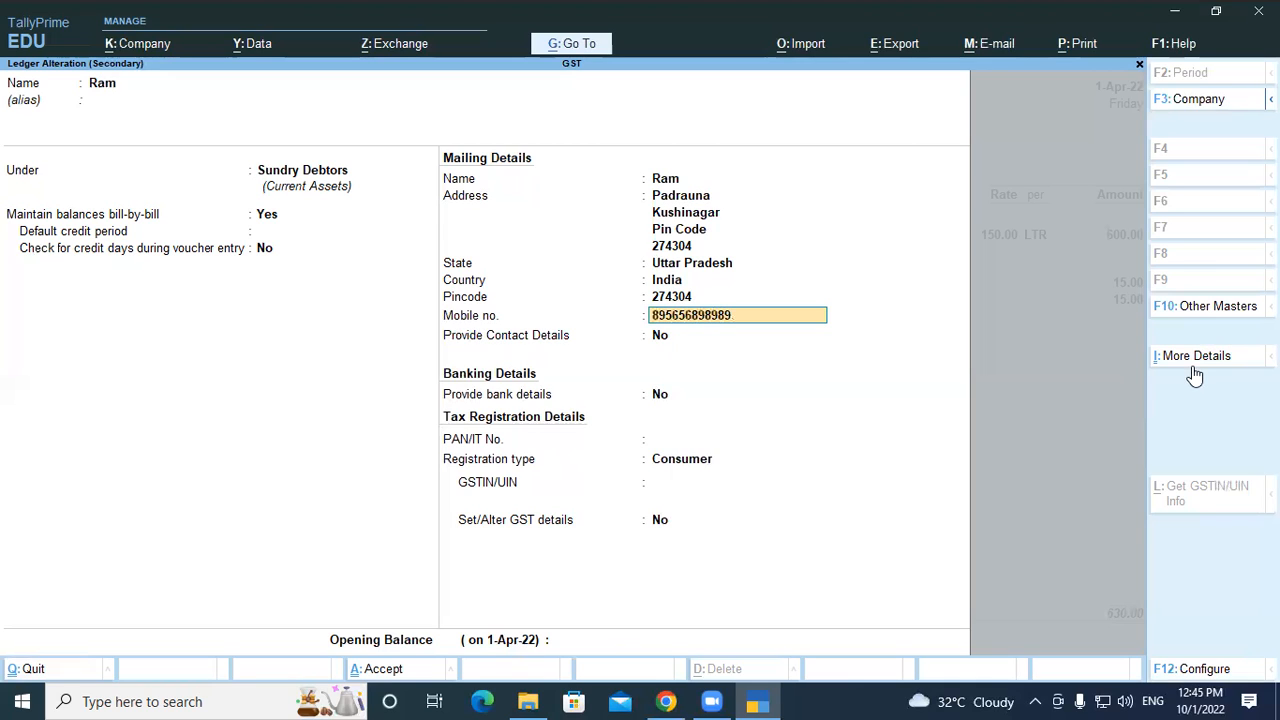
{"action": "key", "text": "Return"}
Set Provide Contact Details to Yes in the ledger
{"action": "key", "text": "9"}
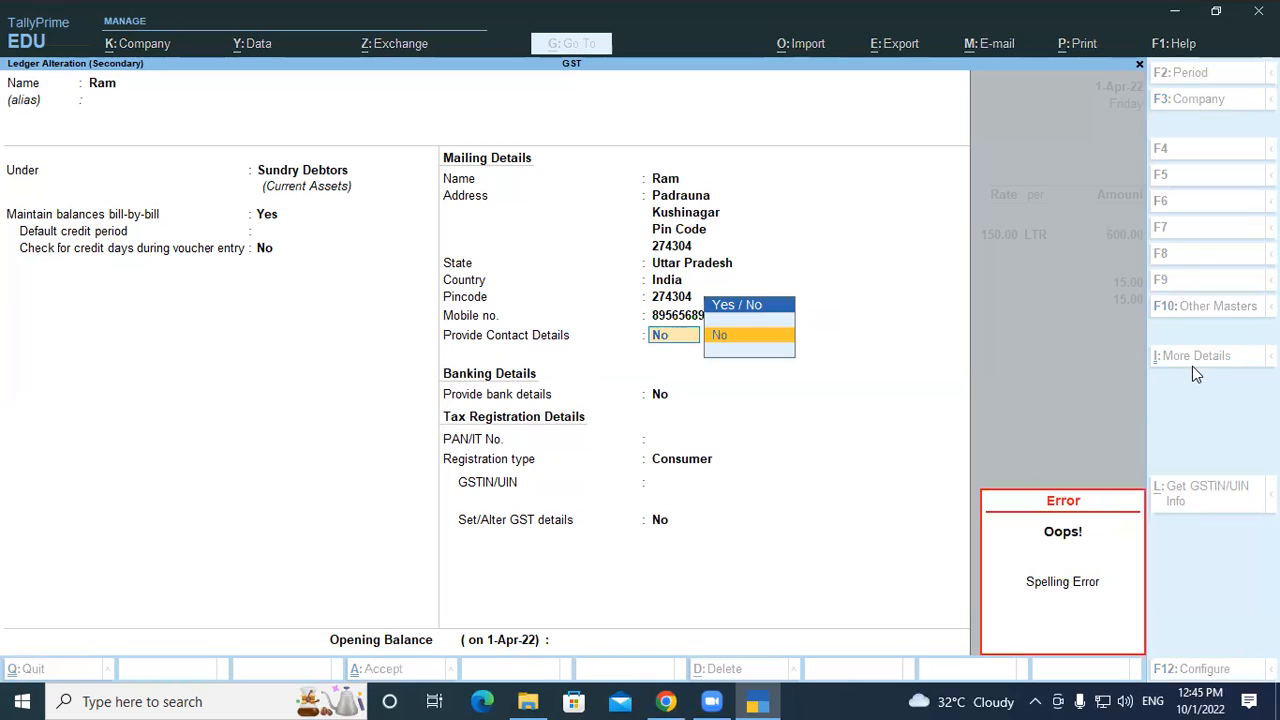
{"action": "key", "text": "Escape"}
{"action": "key", "text": "y"}
{"action": "key", "text": "BackSpace"}
{"action": "key", "text": "BackSpace"}
{"action": "key", "text": "Down"}
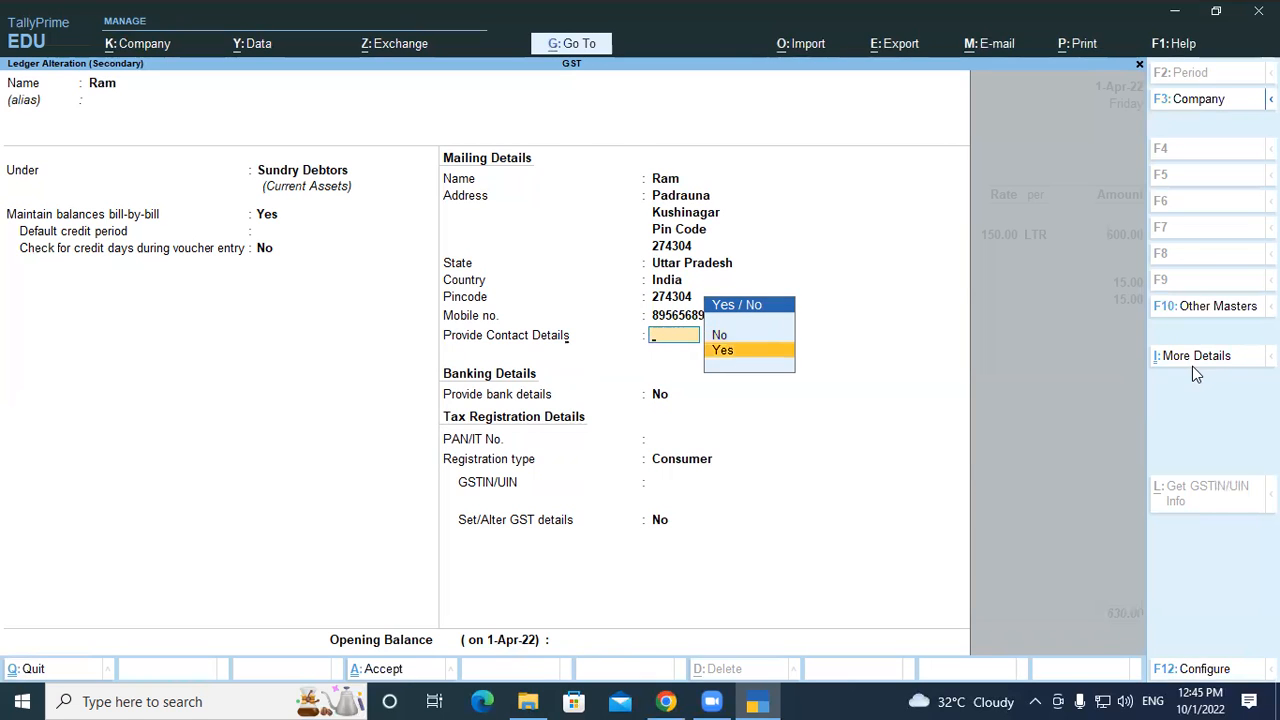
{"action": "key", "text": "Return"}
Enter the contact person's name, phone and fax numbers, then save the ledger
{"action": "type", "text": "Ram"}
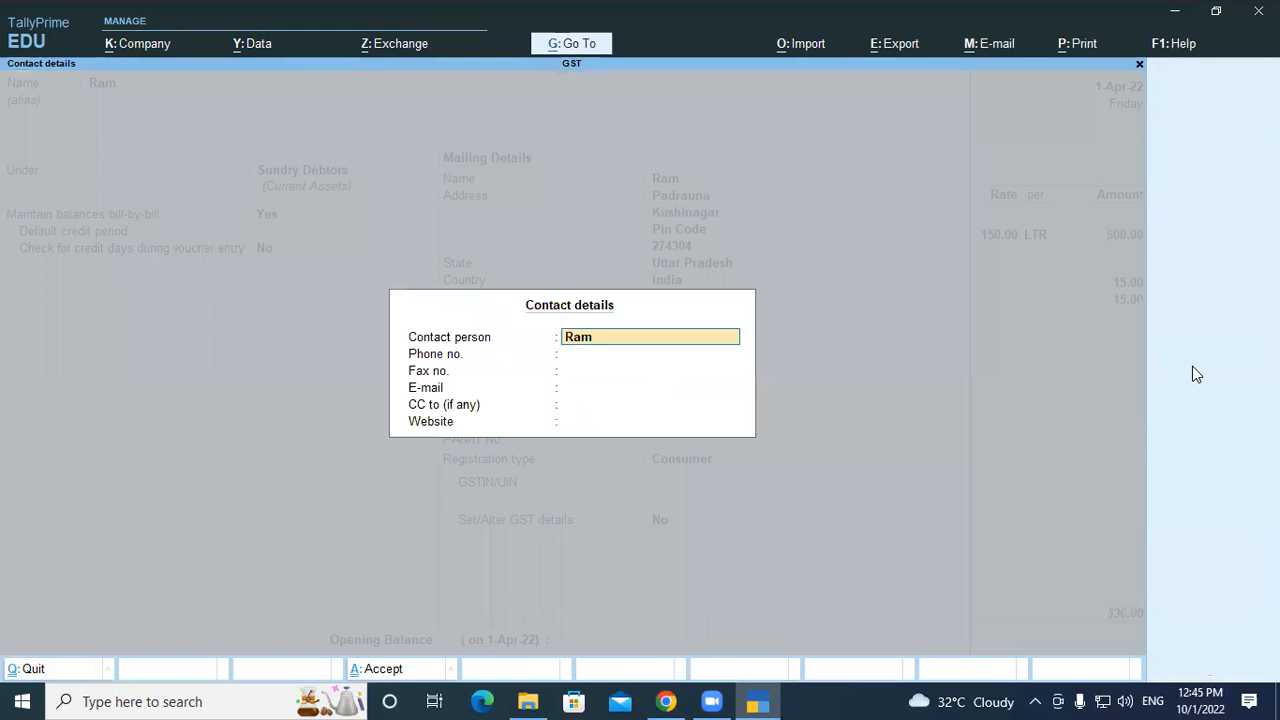
{"action": "key", "text": "Return"}
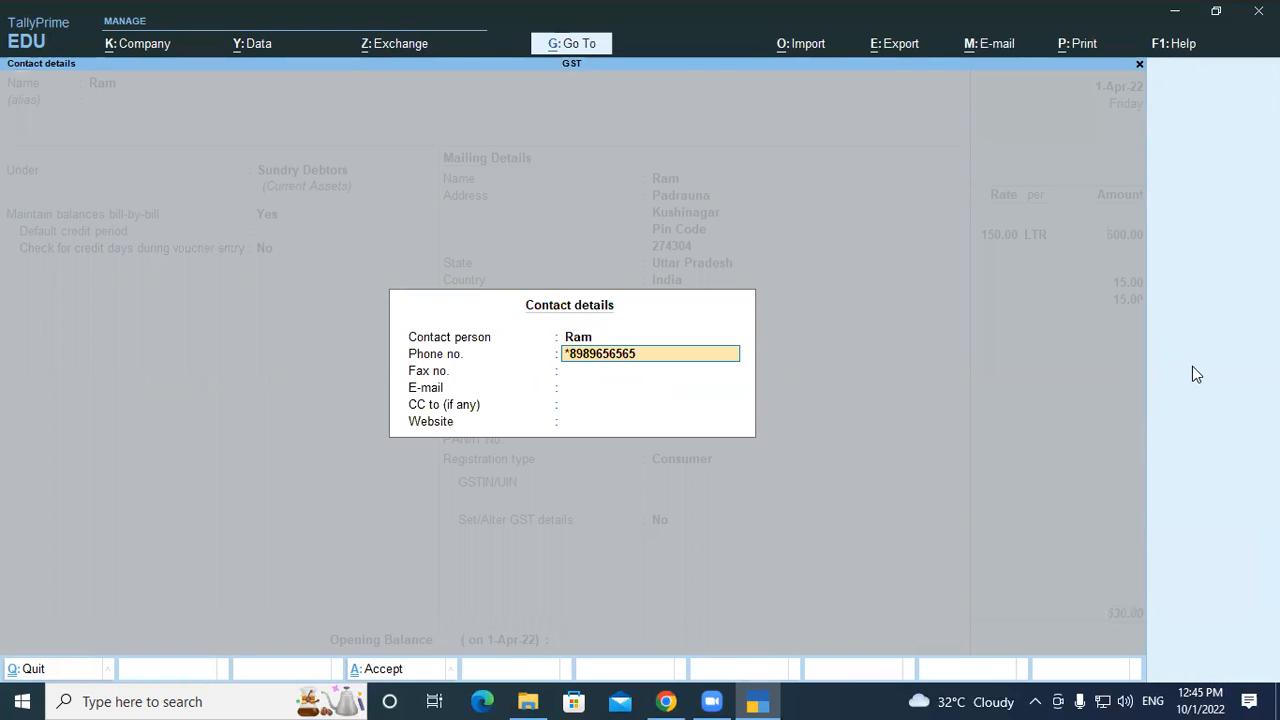
{"action": "key", "text": "Return"}
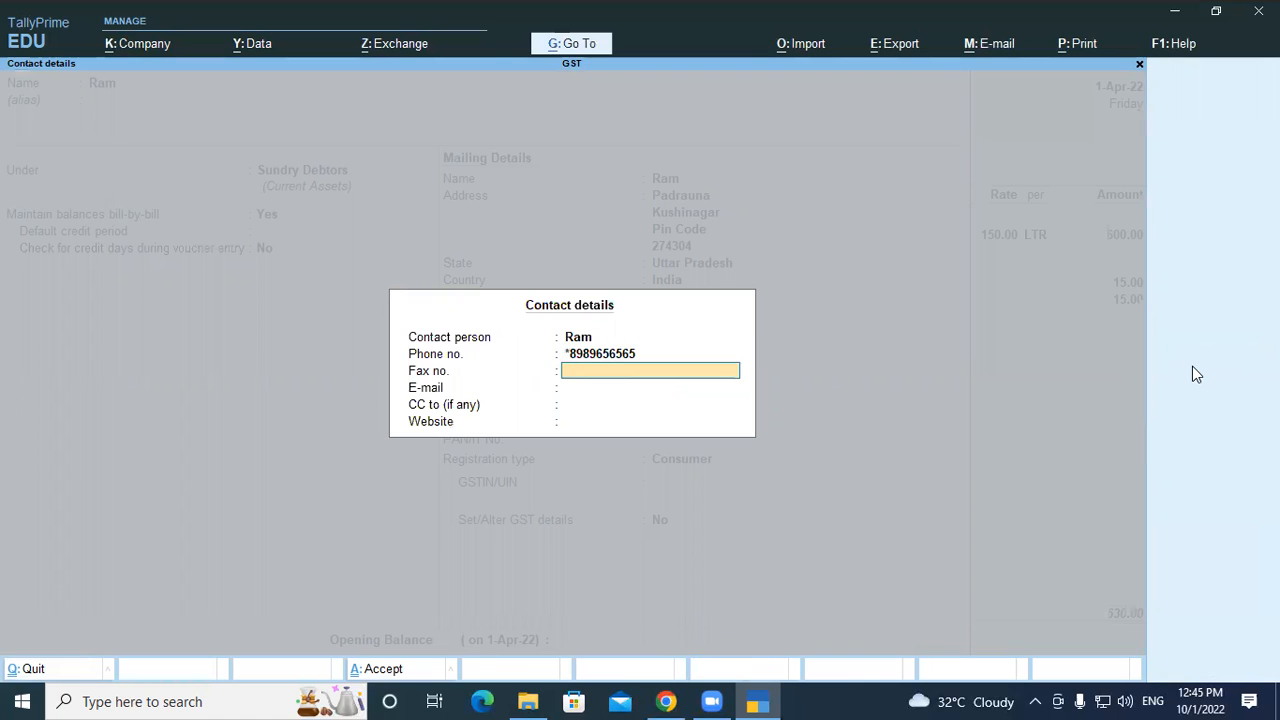
{"action": "type", "text": "65656"}
{"action": "key", "text": "Return"}
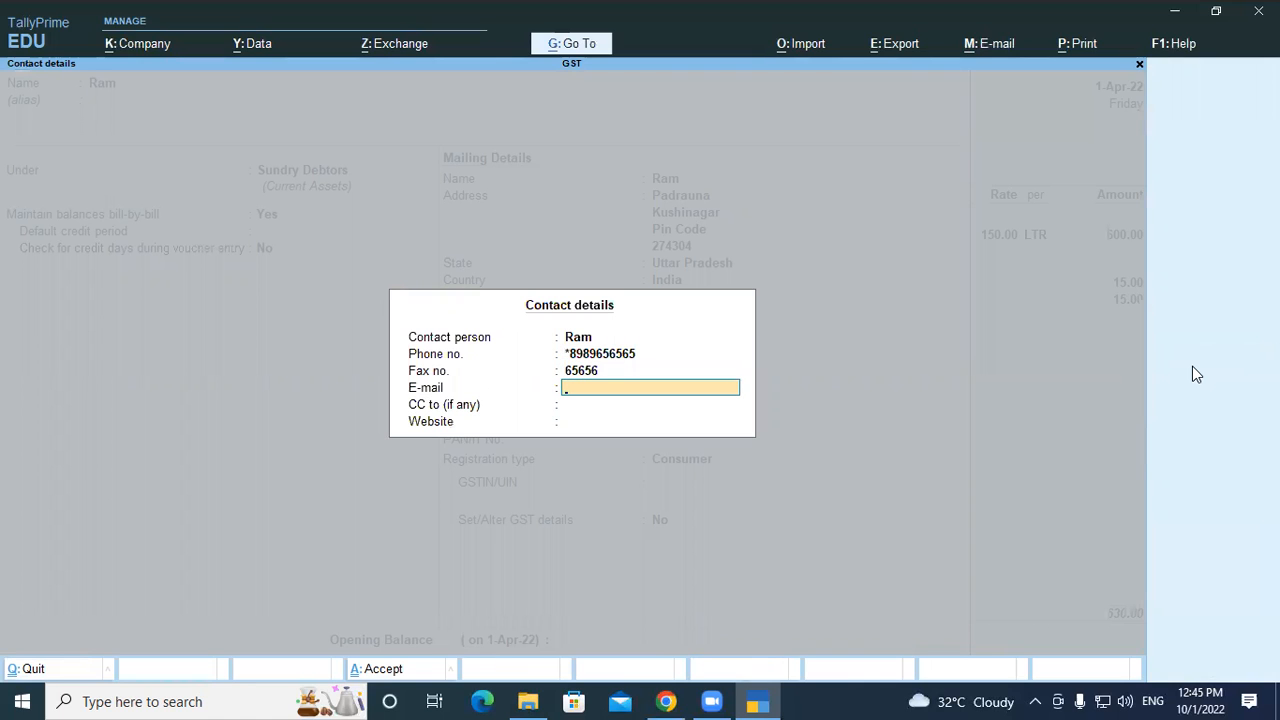
{"action": "key", "text": "Return"}
{"action": "key", "text": "Return"}
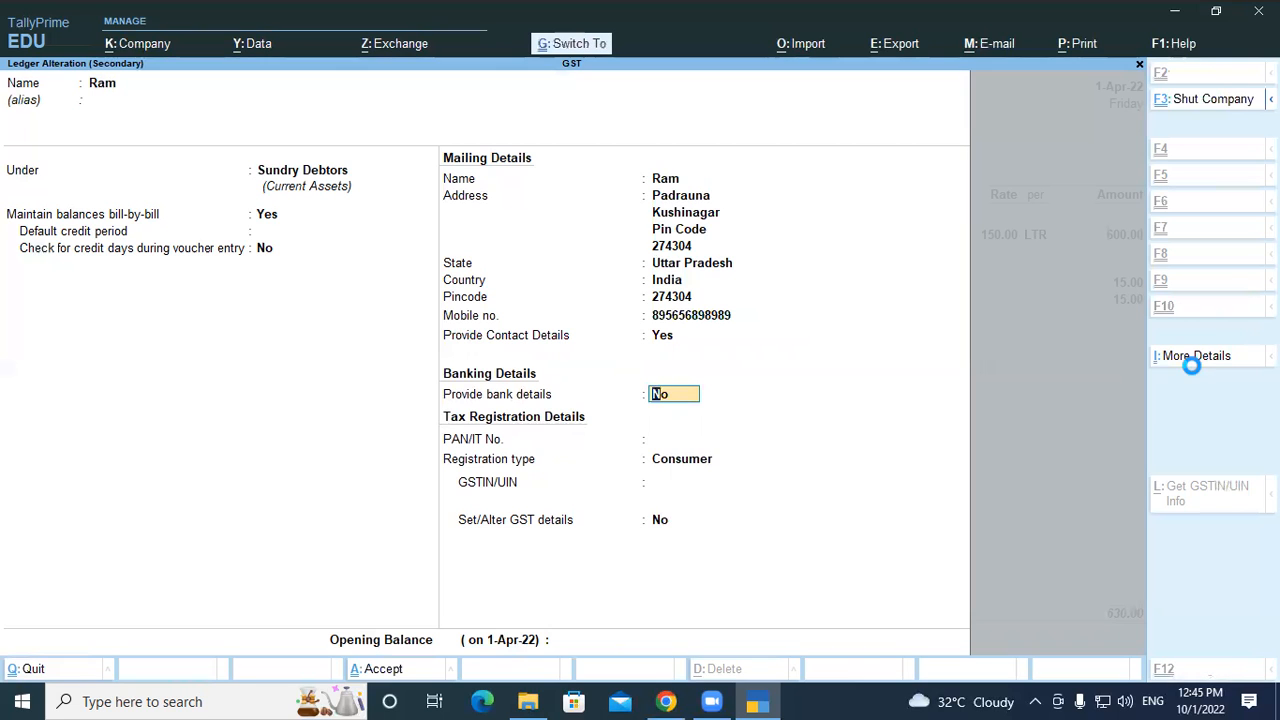
{"action": "key", "text": "ctrl+a"}
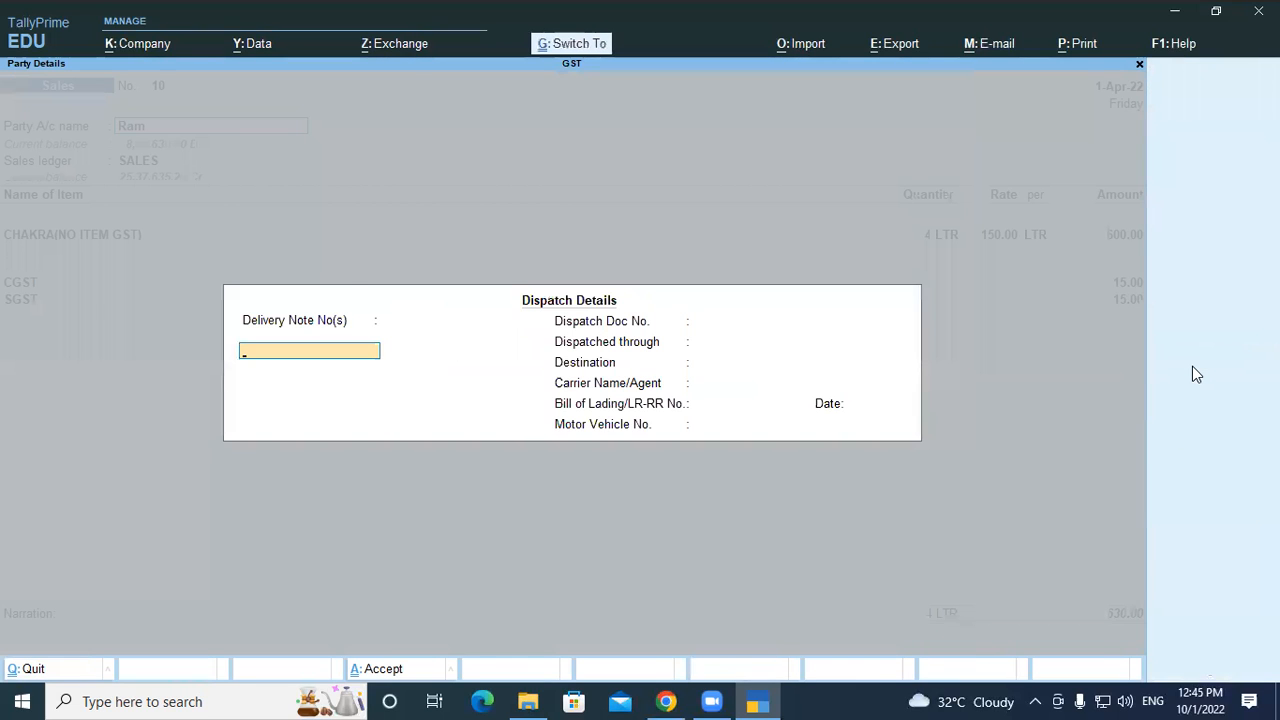
Accept dispatch and party details, then preview voucher 10's Tax Invoice and scroll through it
{"action": "key", "text": "ctrl+a"}
{"action": "key", "text": "ctrl+a"}
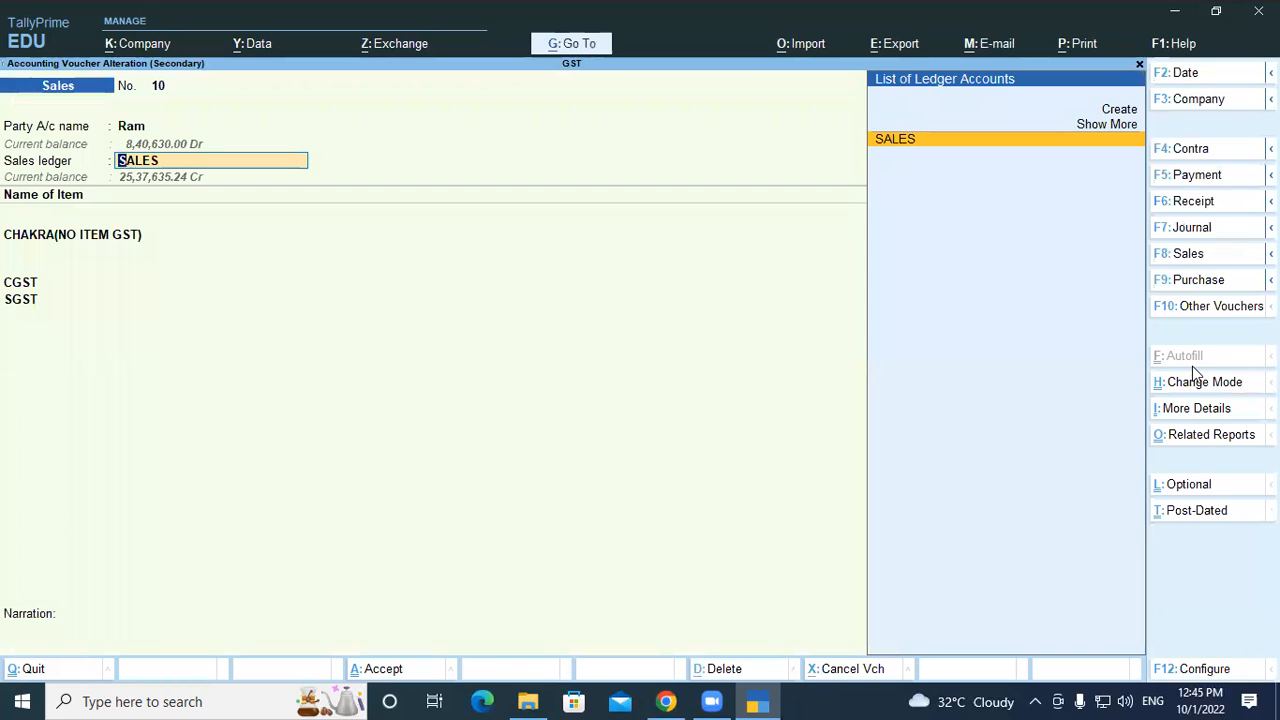
{"action": "key", "text": "ctrl+p"}
{"action": "key", "text": "i"}
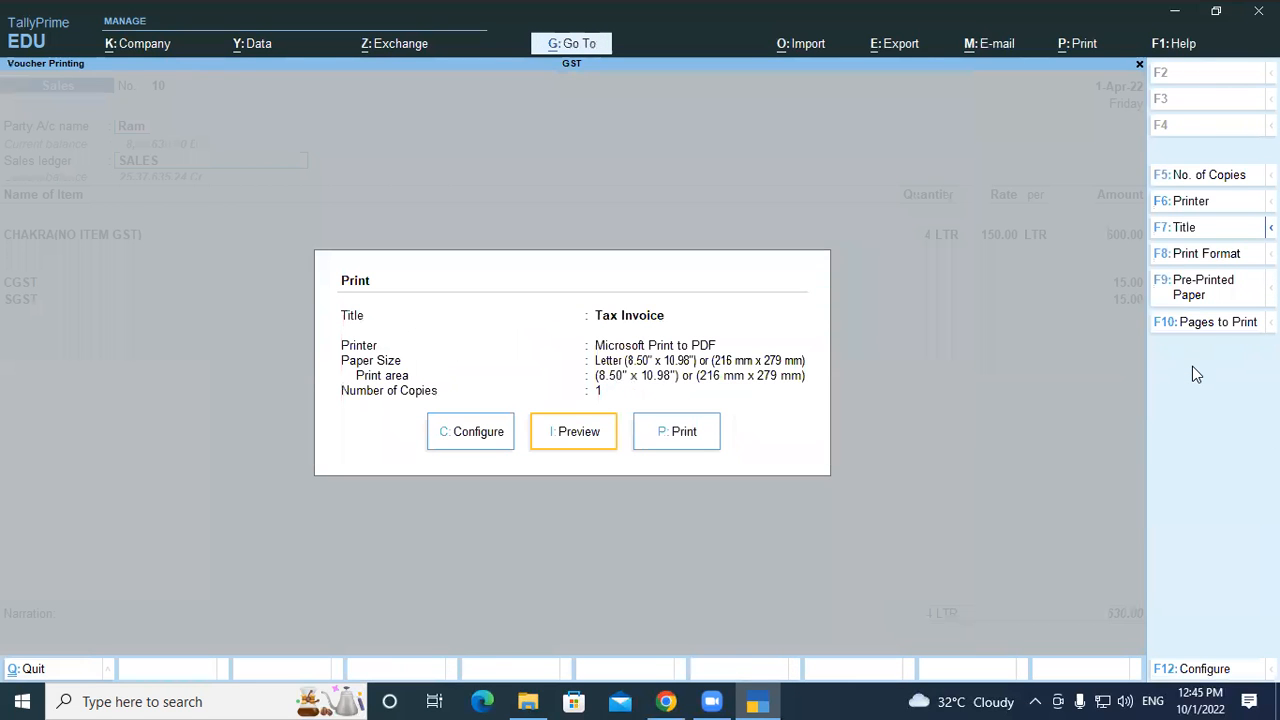
{"action": "key", "text": "Return"}
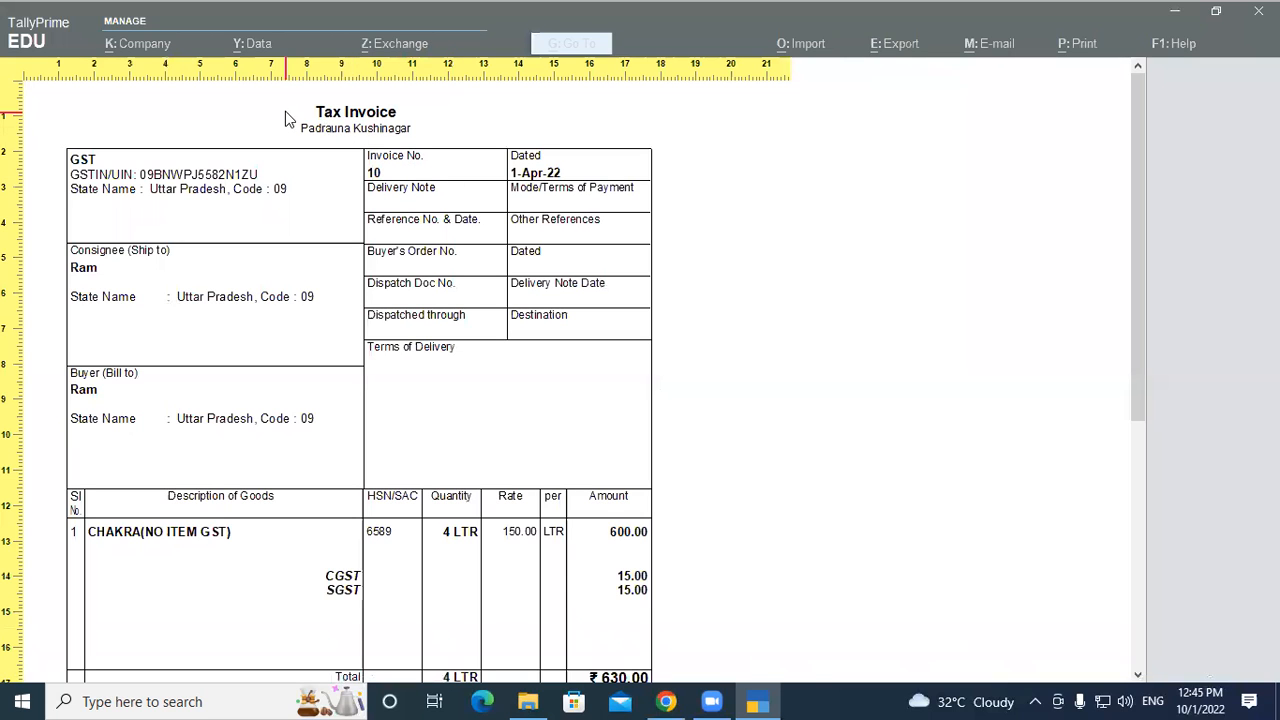
{"action": "scroll", "coordinate": [352, 250], "scroll_direction": "down", "scroll_amount": 3}
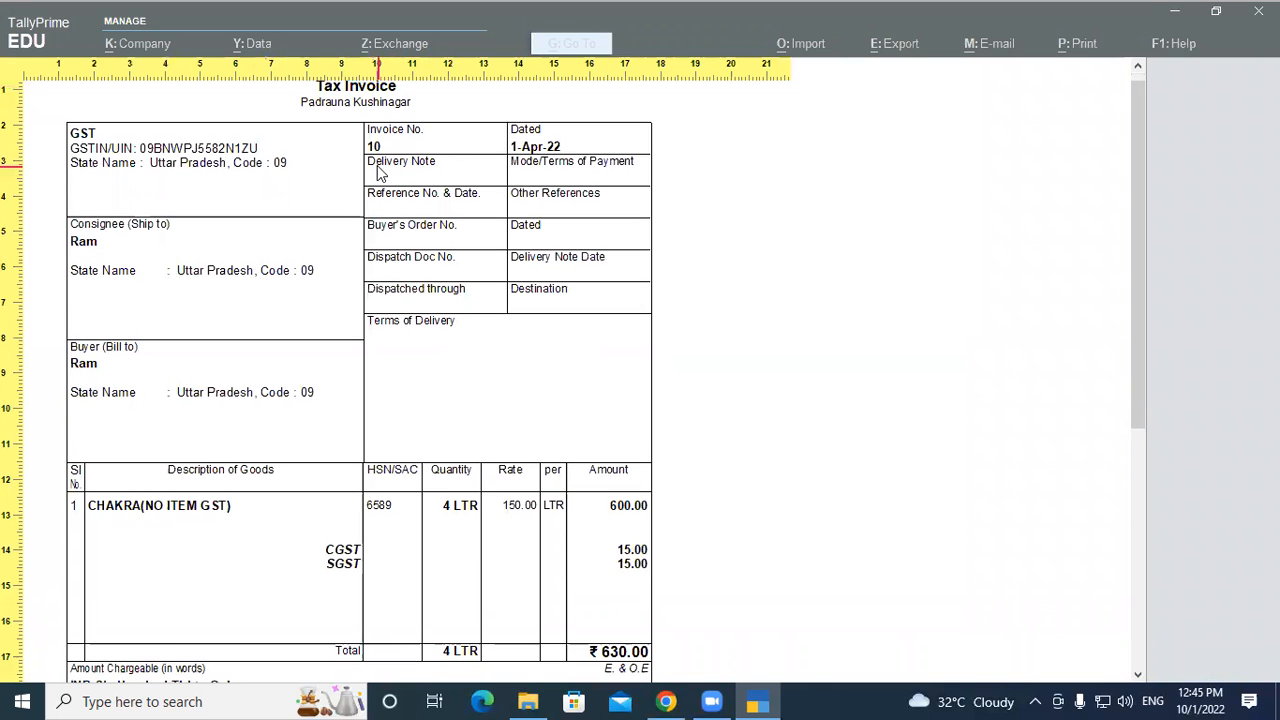
{"action": "scroll", "coordinate": [291, 360], "scroll_direction": "down", "scroll_amount": 10}
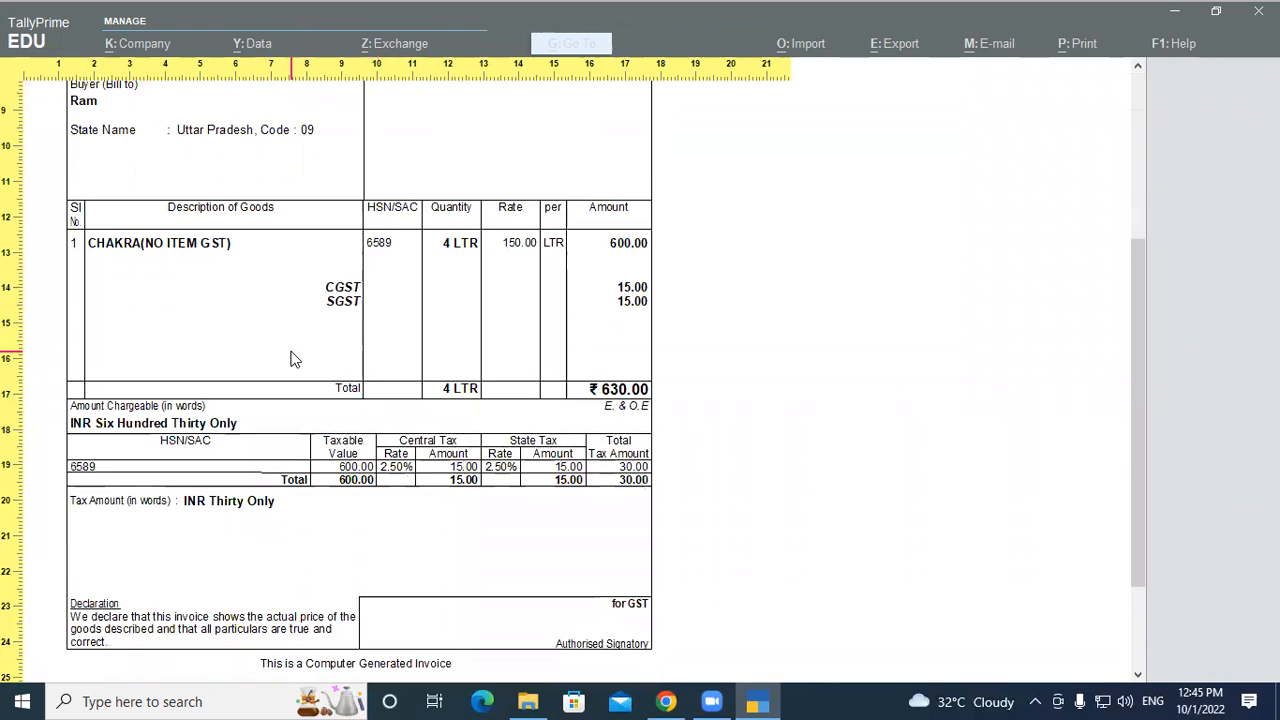
{"action": "scroll", "coordinate": [293, 360], "scroll_direction": "up", "scroll_amount": 11}
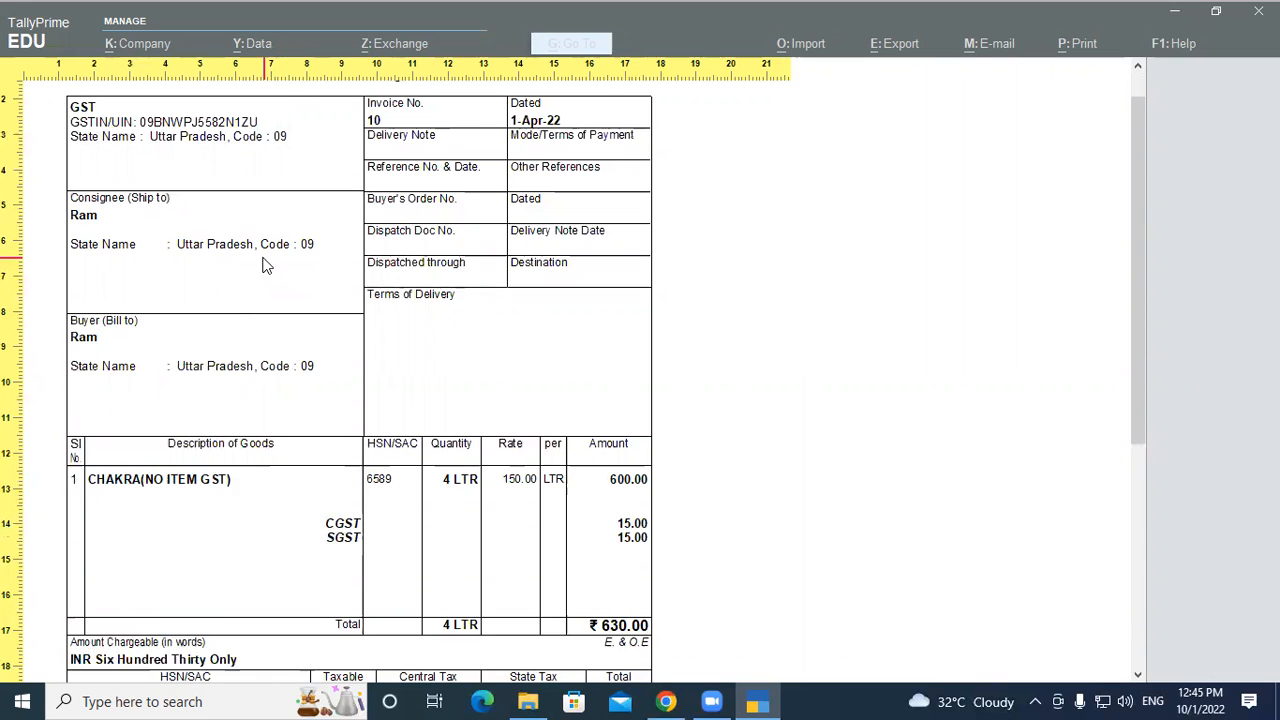
{"action": "key", "text": "Escape"}
{"action": "key", "text": "Escape"}
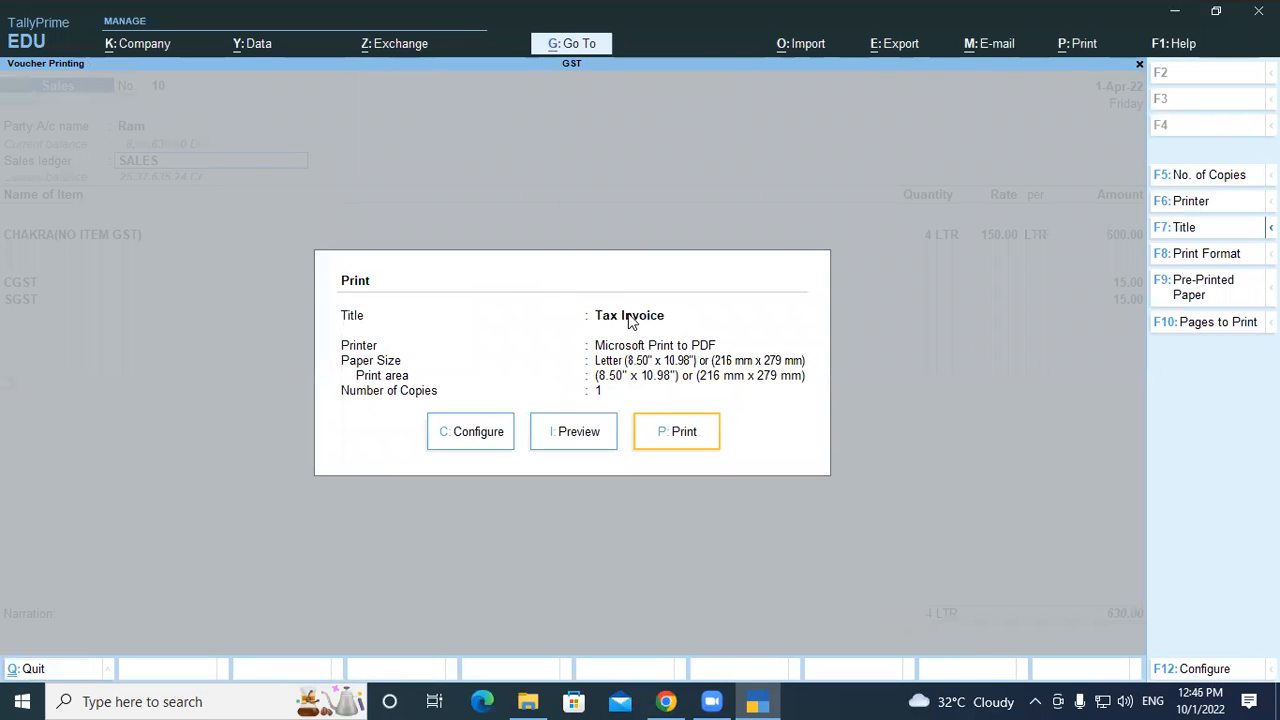
Replace the Tax Invoice title with 'Gayatri' in the print configuration header
{"action": "left_click", "coordinate": [495, 439]}
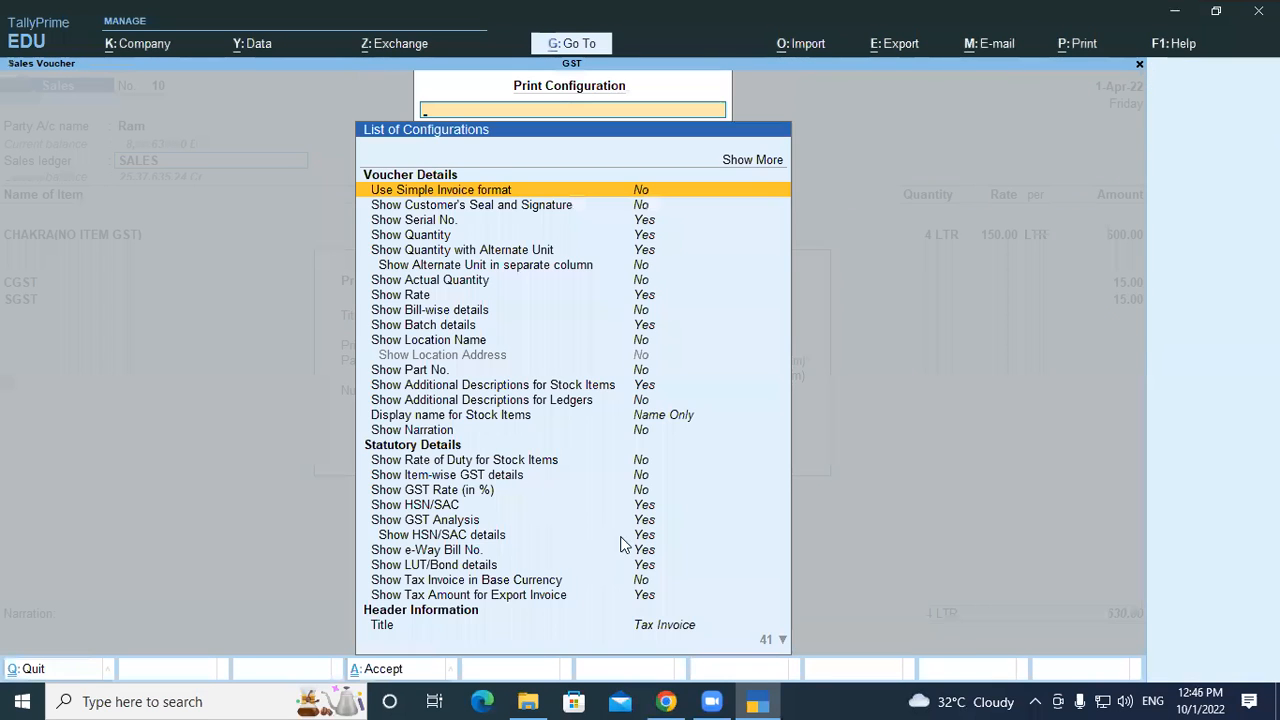
{"action": "left_click", "coordinate": [666, 626]}
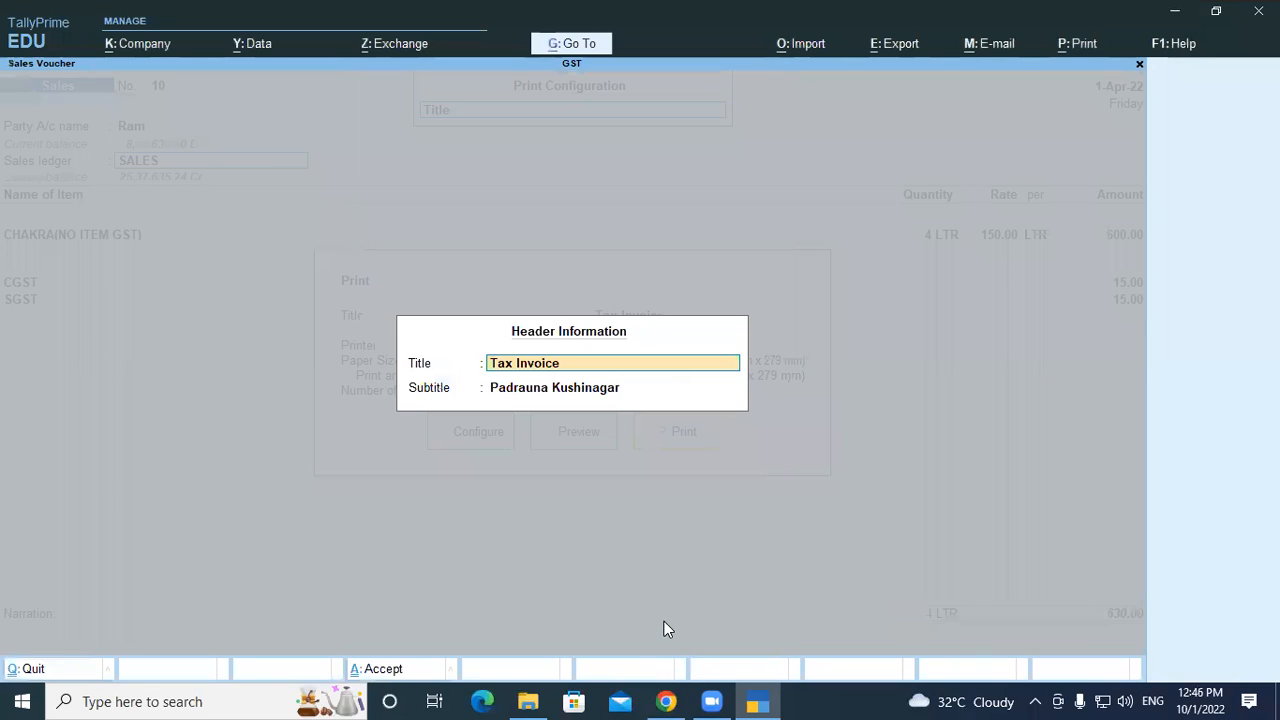
{"action": "type", "text": "Gayatri"}
{"action": "key", "text": "Return"}
{"action": "key", "text": "Return"}
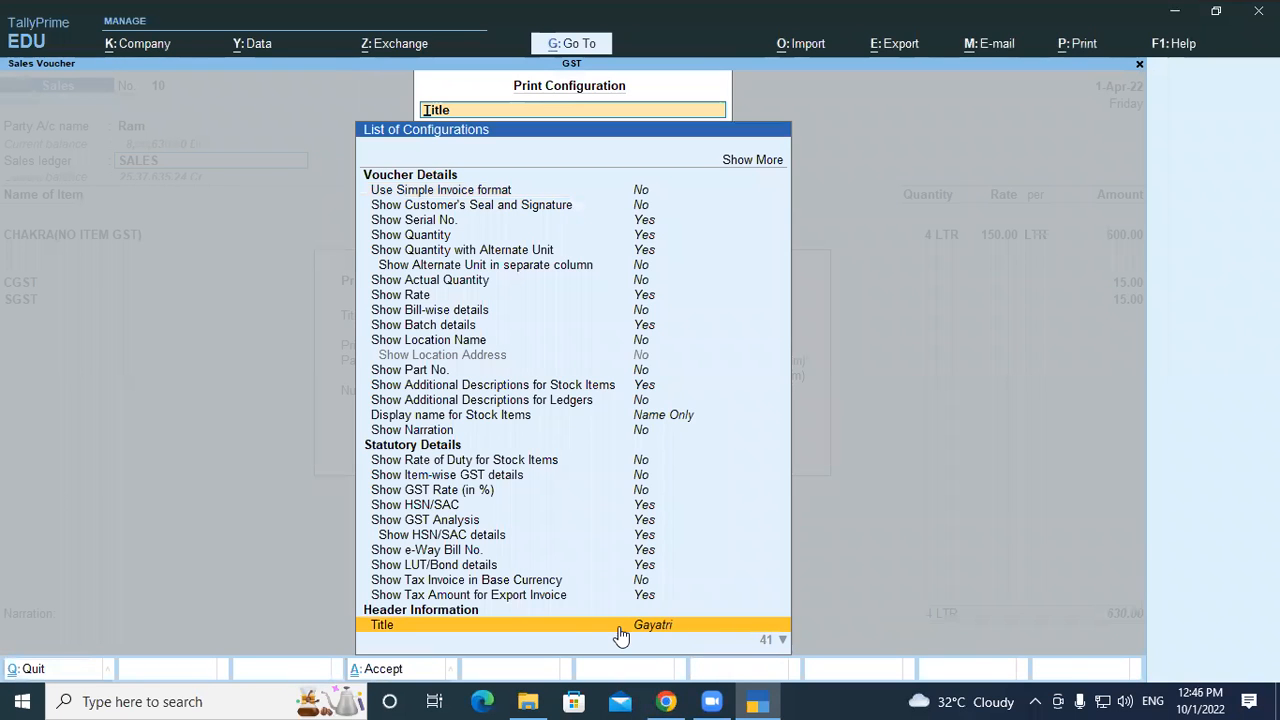
{"action": "key", "text": "ctrl+a"}
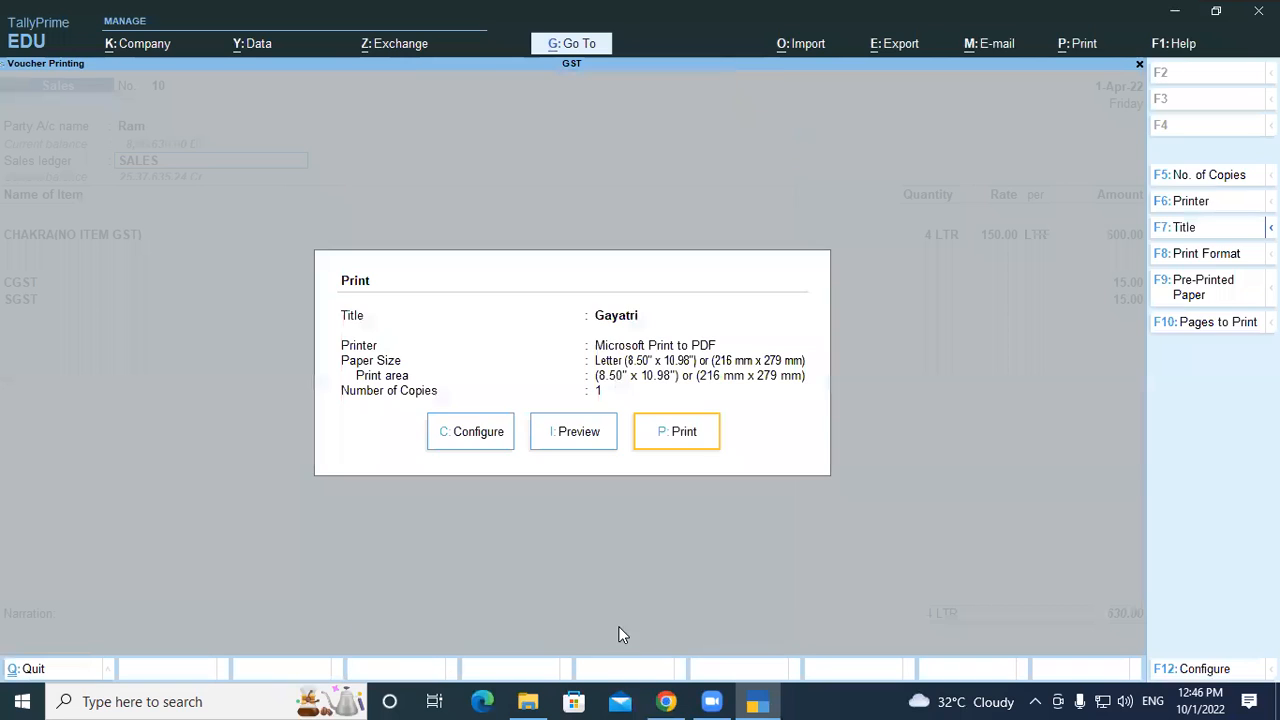
Turn on Show Contact details, Name and Address from Party master, and continuous-line address
{"action": "left_click", "coordinate": [485, 435]}
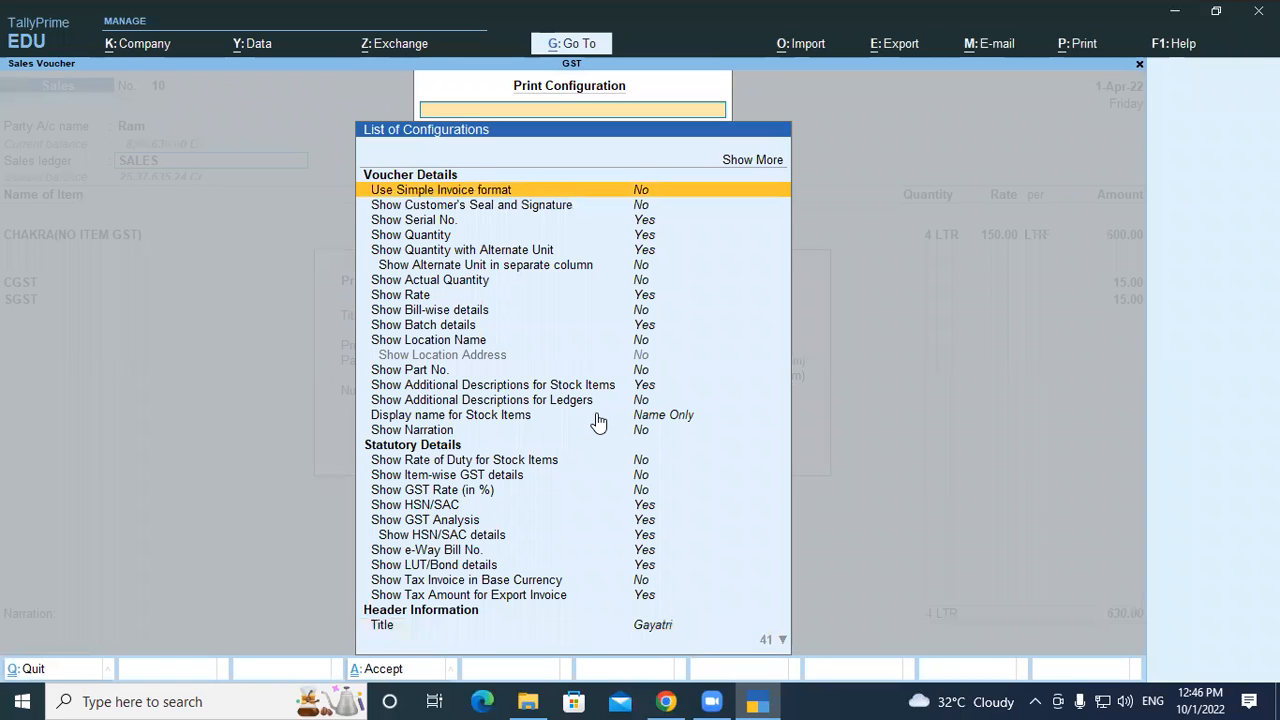
{"action": "key", "text": "Down"}
{"action": "key", "text": "Down"}
{"action": "key", "text": "Down"}
{"action": "key", "text": "Down"}
{"action": "key", "text": "Down"}
{"action": "key", "text": "Down"}
{"action": "key", "text": "Down"}
{"action": "key", "text": "Down"}
{"action": "key", "text": "Down"}
{"action": "key", "text": "Down"}
{"action": "key", "text": "Down"}
{"action": "key", "text": "Down"}
{"action": "key", "text": "Down"}
{"action": "key", "text": "Down"}
{"action": "key", "text": "Down"}
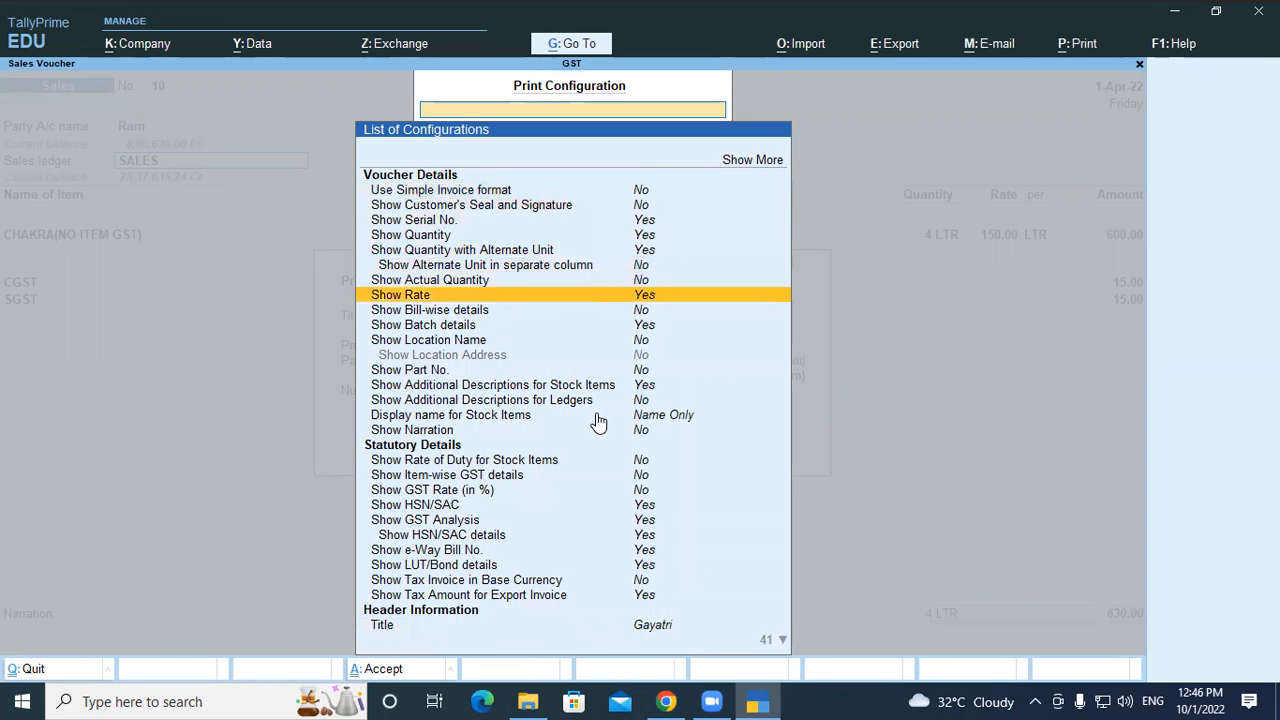
{"action": "key", "text": "Down"}
{"action": "key", "text": "Down"}
{"action": "key", "text": "Down"}
{"action": "key", "text": "Down"}
{"action": "key", "text": "Down"}
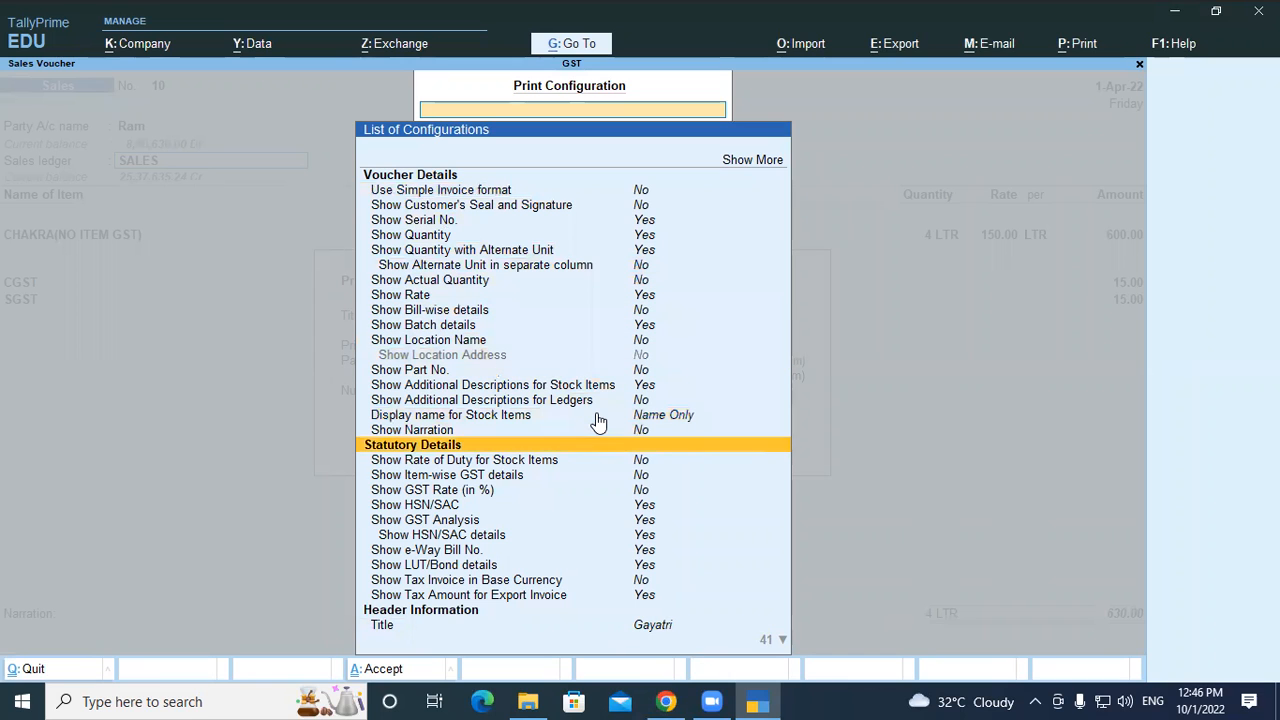
{"action": "key", "text": "Down"}
{"action": "key", "text": "Down"}
{"action": "key", "text": "Down"}
{"action": "key", "text": "Down"}
{"action": "key", "text": "Down"}
{"action": "key", "text": "Down"}
{"action": "key", "text": "Down"}
{"action": "key", "text": "Down"}
{"action": "key", "text": "Down"}
{"action": "key", "text": "Down"}
{"action": "key", "text": "Down"}
{"action": "key", "text": "Down"}
{"action": "key", "text": "Down"}
{"action": "key", "text": "Down"}
{"action": "key", "text": "Down"}
{"action": "key", "text": "Down"}
{"action": "key", "text": "Down"}
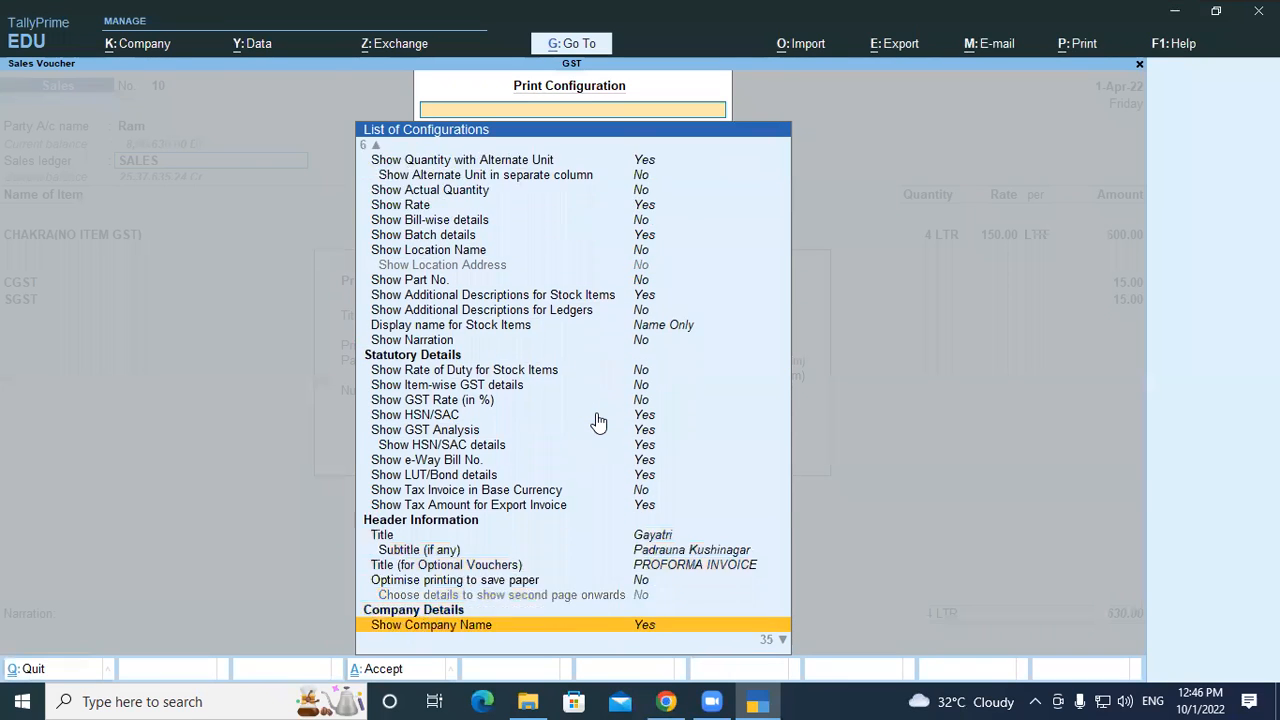
{"action": "key", "text": "Up"}
{"action": "key", "text": "Up"}
{"action": "key", "text": "Up"}
{"action": "key", "text": "Up"}
{"action": "key", "text": "Up"}
{"action": "key", "text": "Up"}
{"action": "key", "text": "Up"}
{"action": "key", "text": "Up"}
{"action": "key", "text": "Up"}
{"action": "key", "text": "Up"}
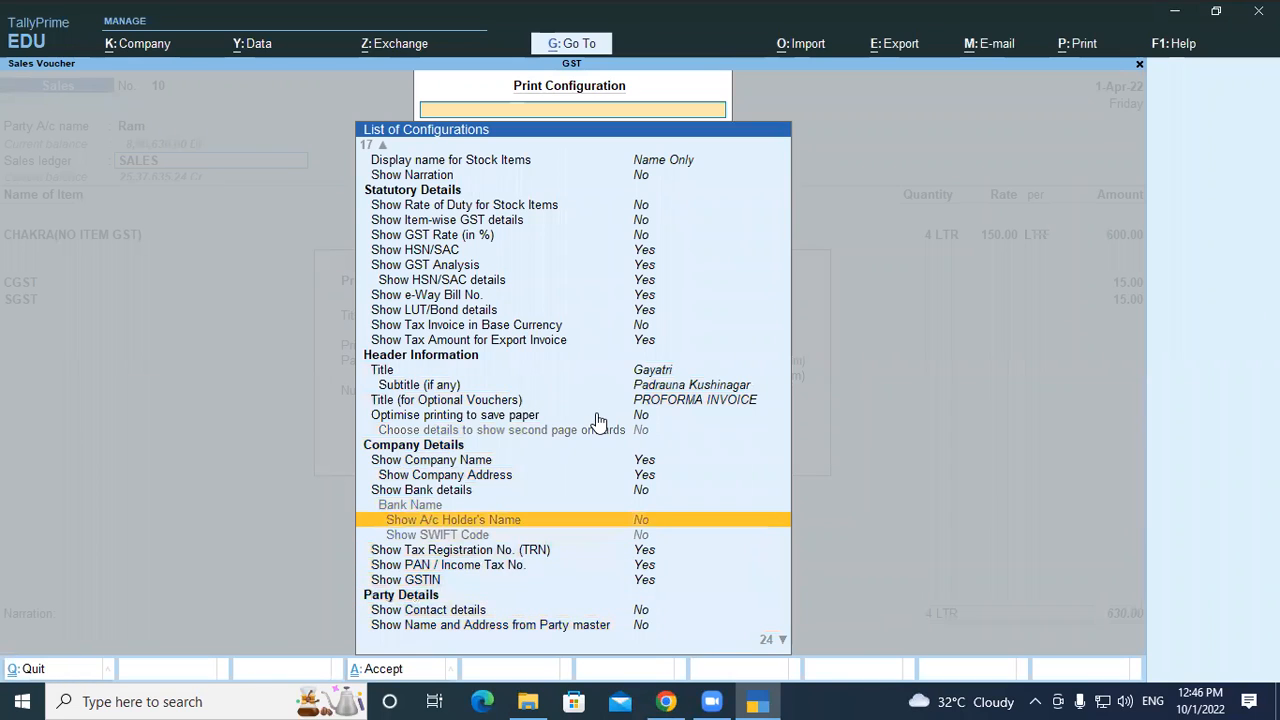
{"action": "key", "text": "Down"}
{"action": "key", "text": "Down"}
{"action": "key", "text": "Down"}
{"action": "key", "text": "Down"}
{"action": "key", "text": "Down"}
{"action": "key", "text": "Down"}
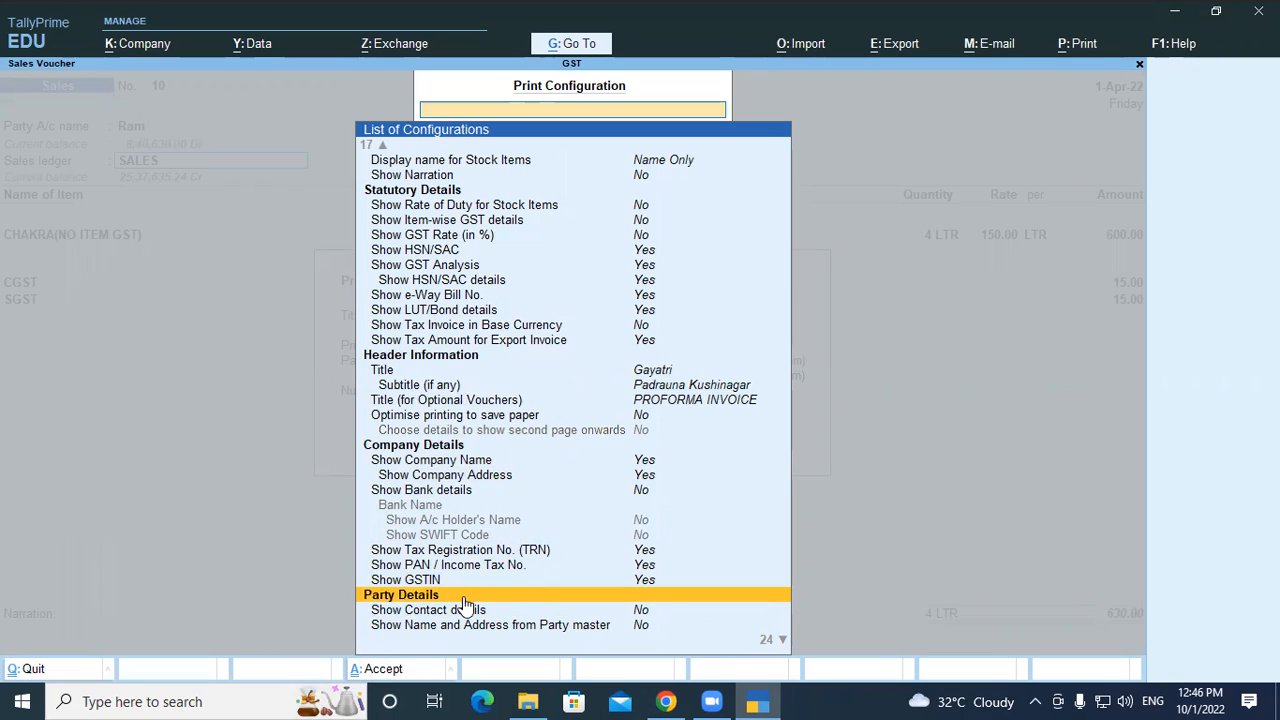
{"action": "key", "text": "Down"}
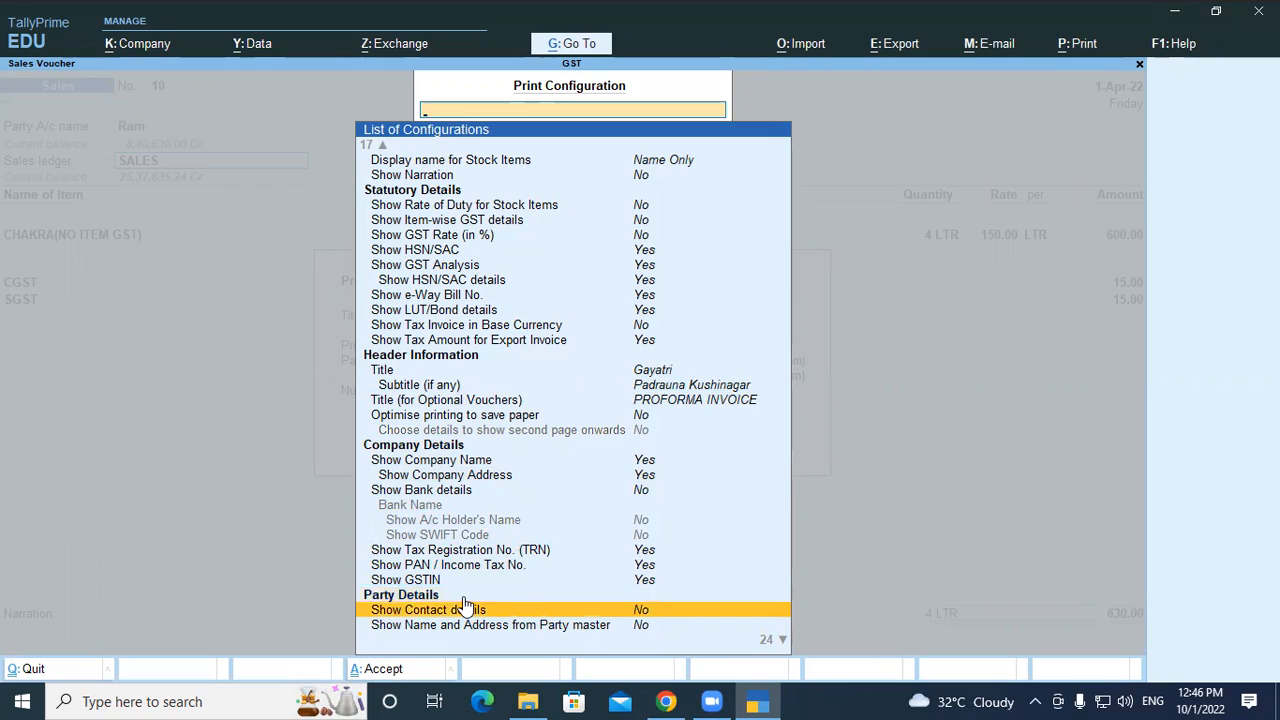
{"action": "key", "text": "Return"}
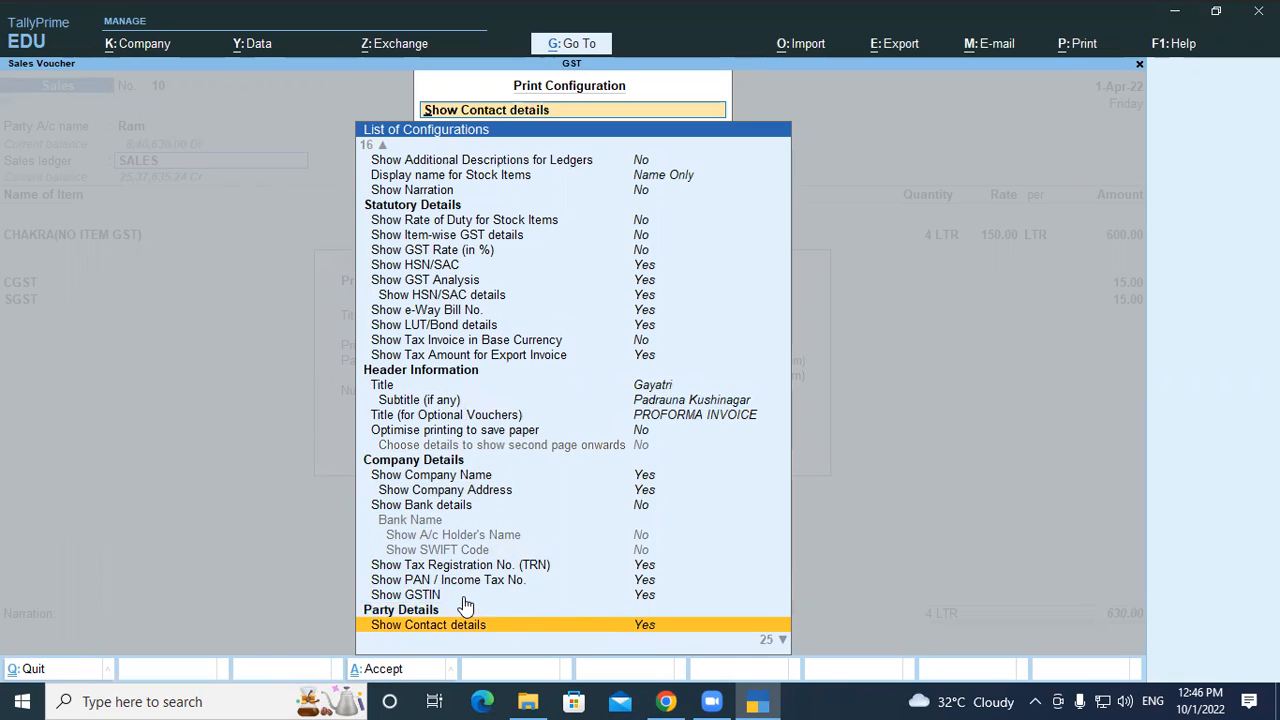
{"action": "key", "text": "Down"}
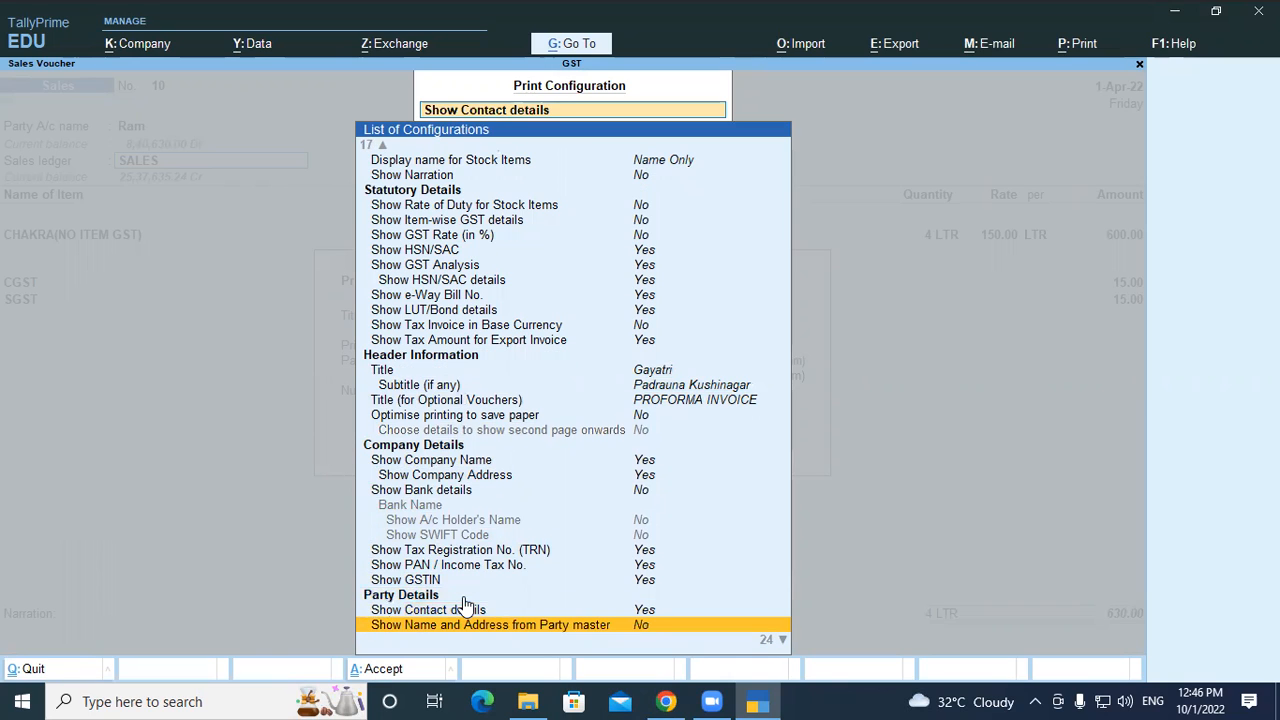
{"action": "key", "text": "Return"}
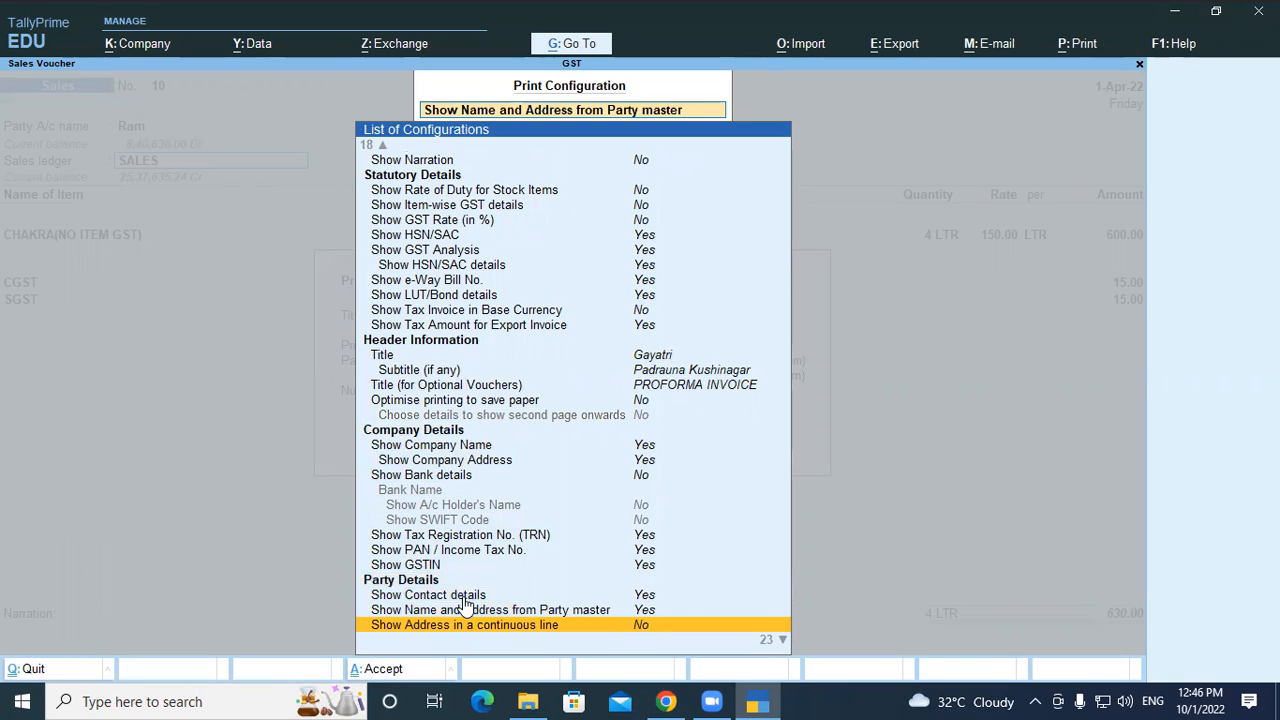
{"action": "key", "text": "Return"}
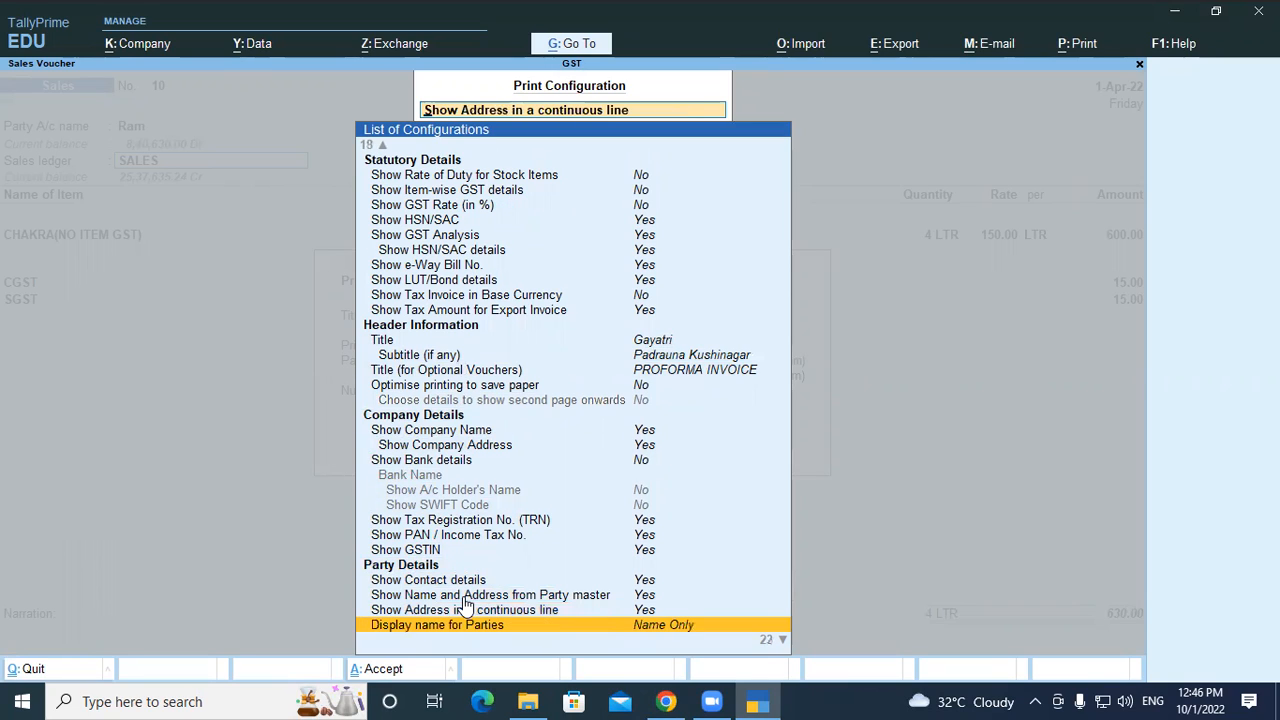
Set Show Place of Supply to Yes and accept the print configuration
{"action": "key", "text": "Down"}
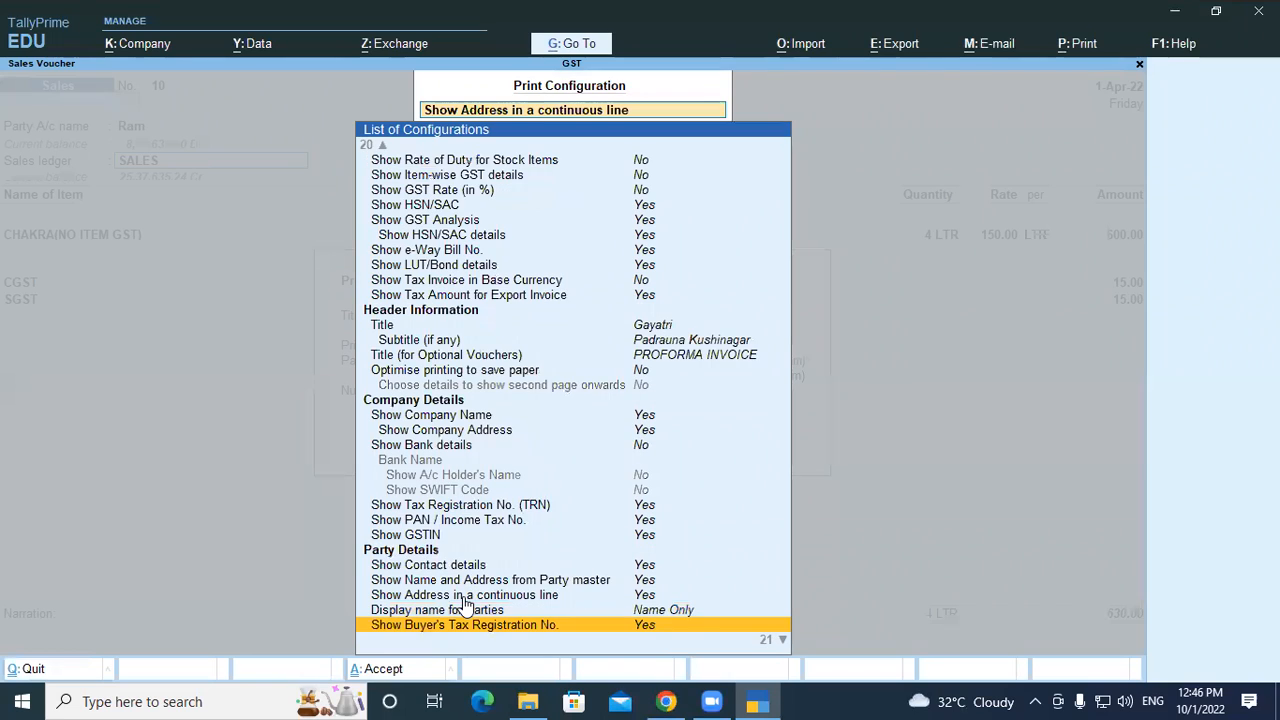
{"action": "key", "text": "Down"}
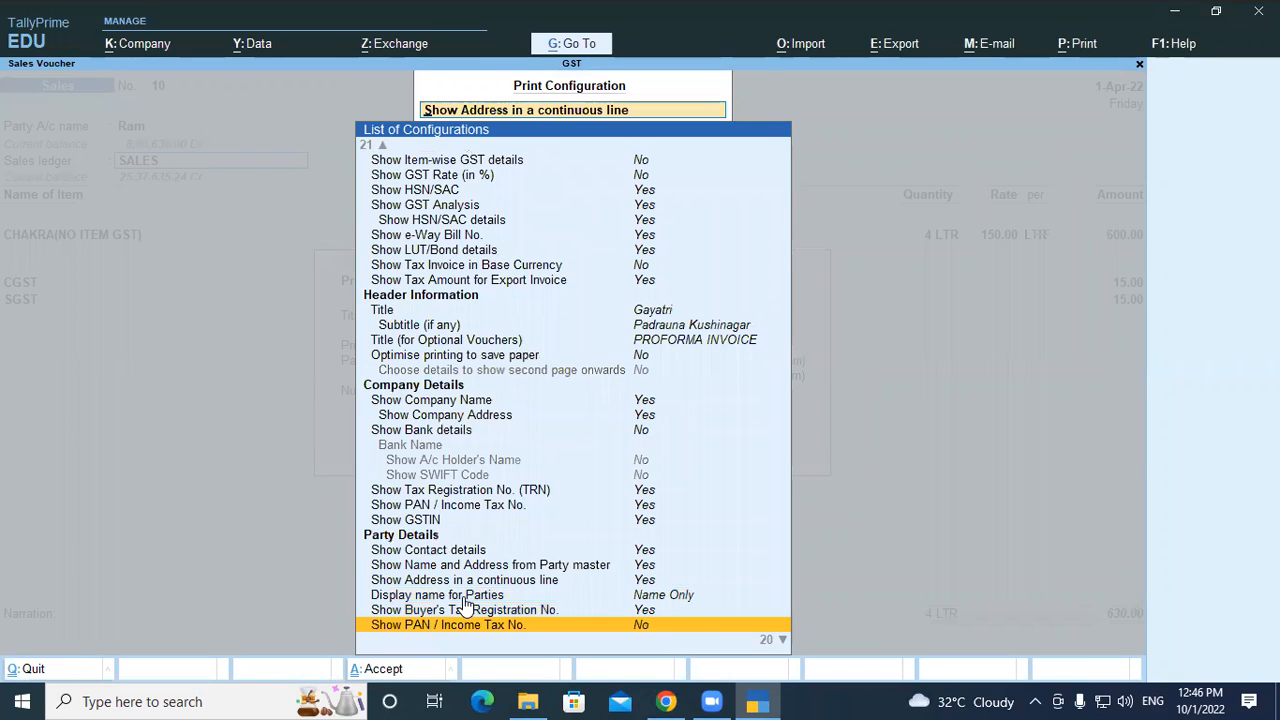
{"action": "key", "text": "Down"}
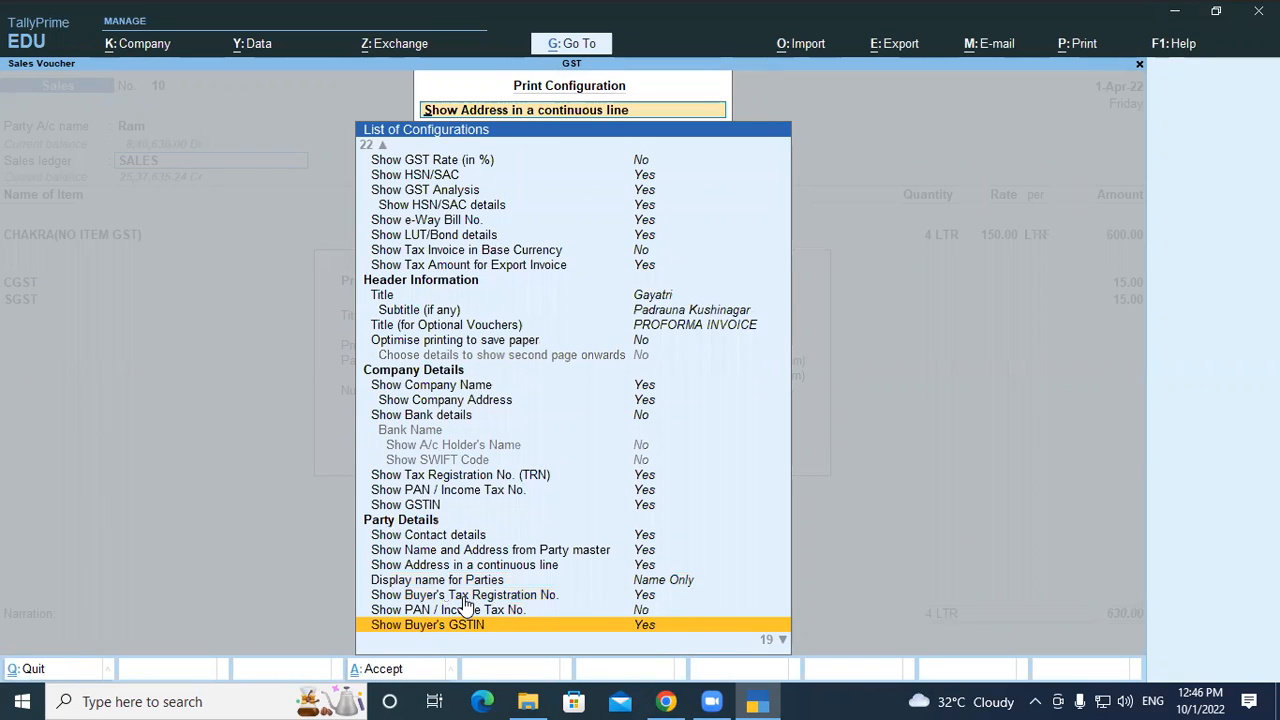
{"action": "key", "text": "Down"}
{"action": "key", "text": "Down"}
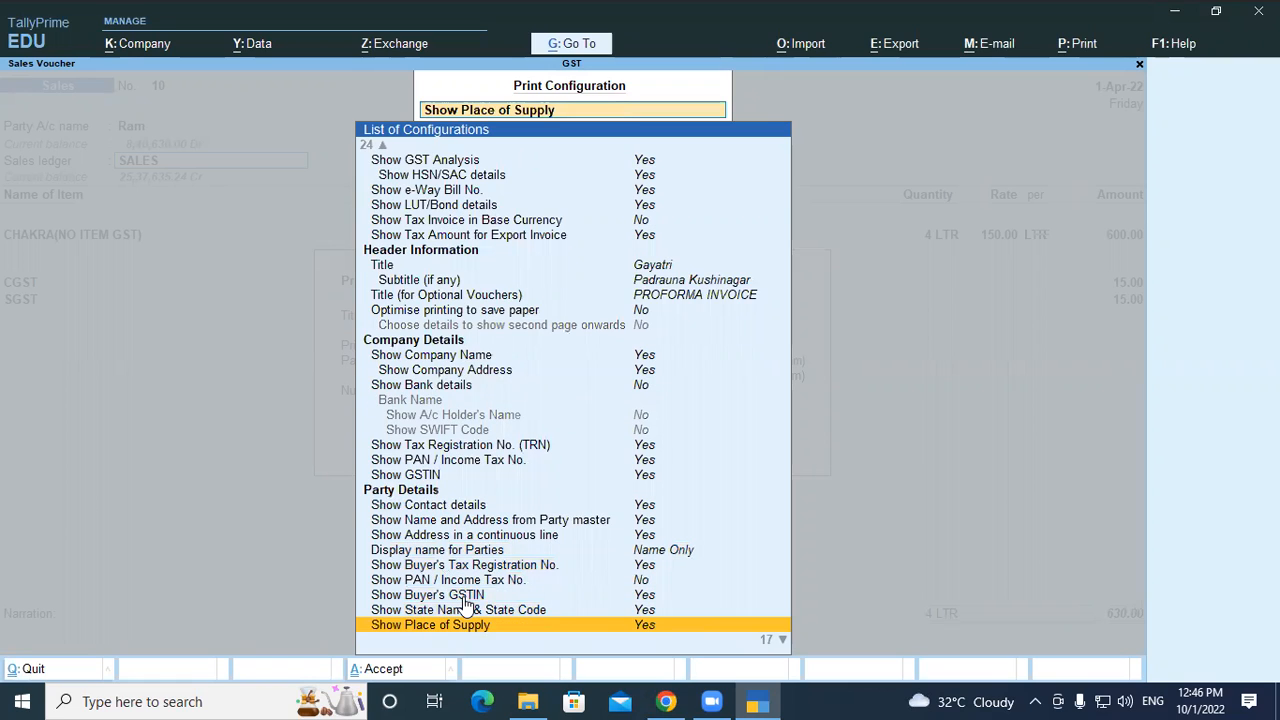
{"action": "key", "text": "Return"}
{"action": "key", "text": "Down"}
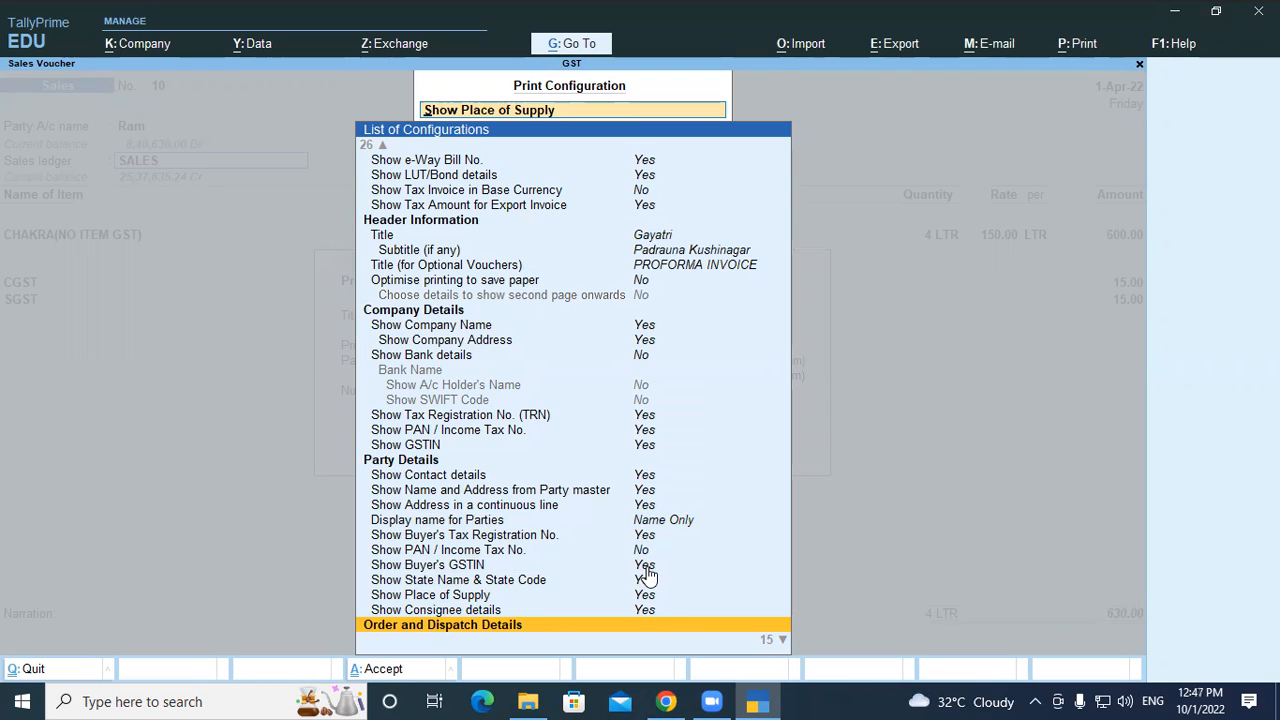
{"action": "key", "text": "Escape"}
{"action": "left_click", "coordinate": [559, 439]}
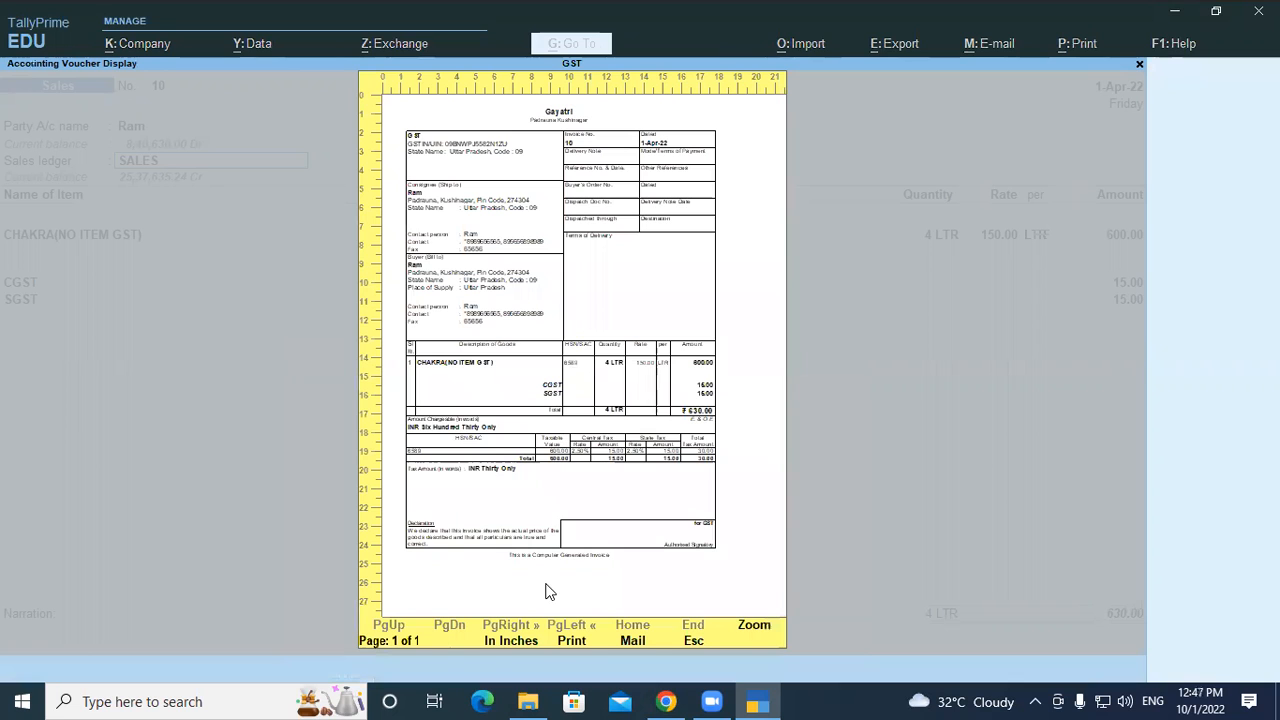
{"action": "key", "text": "Return"}
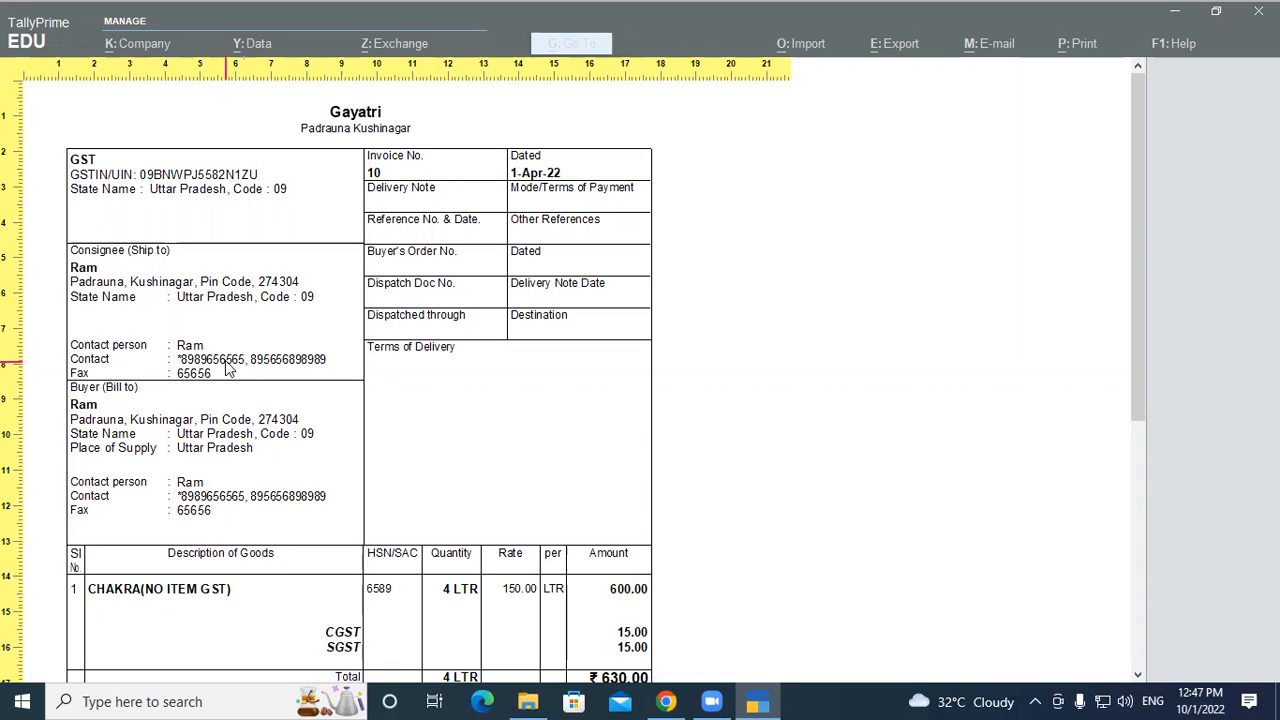
{"action": "key", "text": "Escape"}
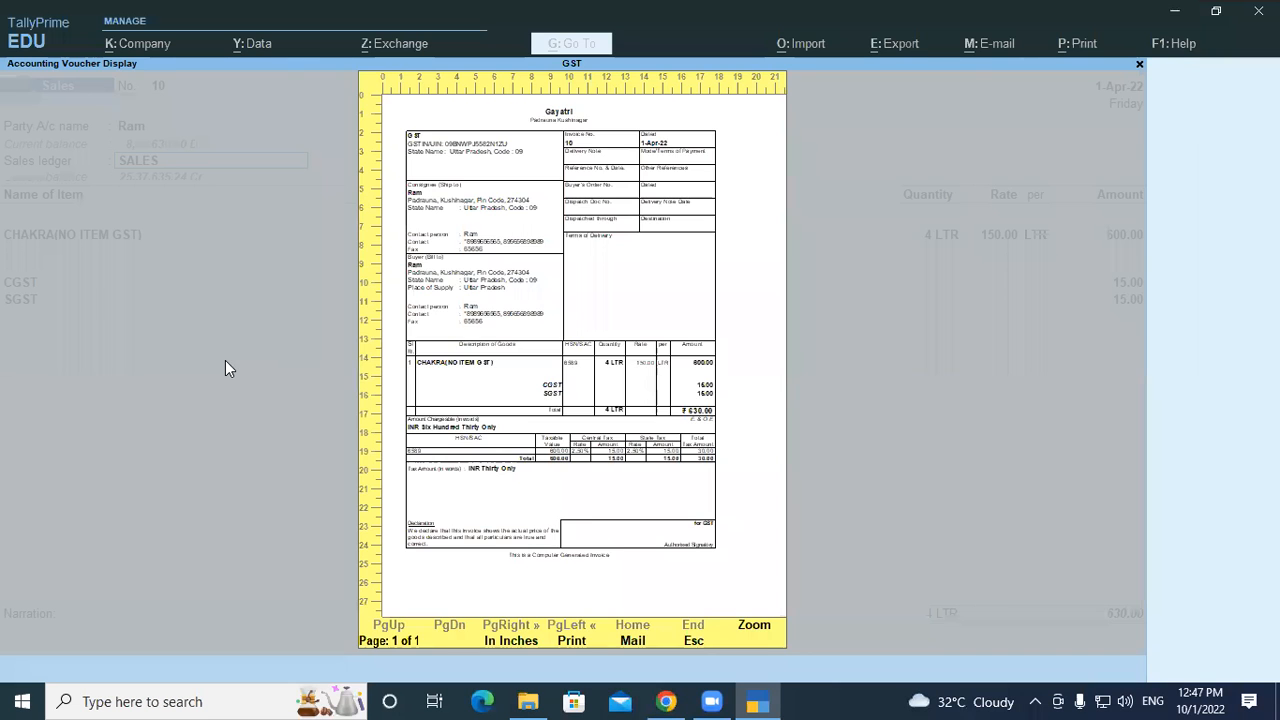
{"action": "key", "text": "Escape"}
{"action": "key", "text": "Left"}
{"action": "key", "text": "Left"}
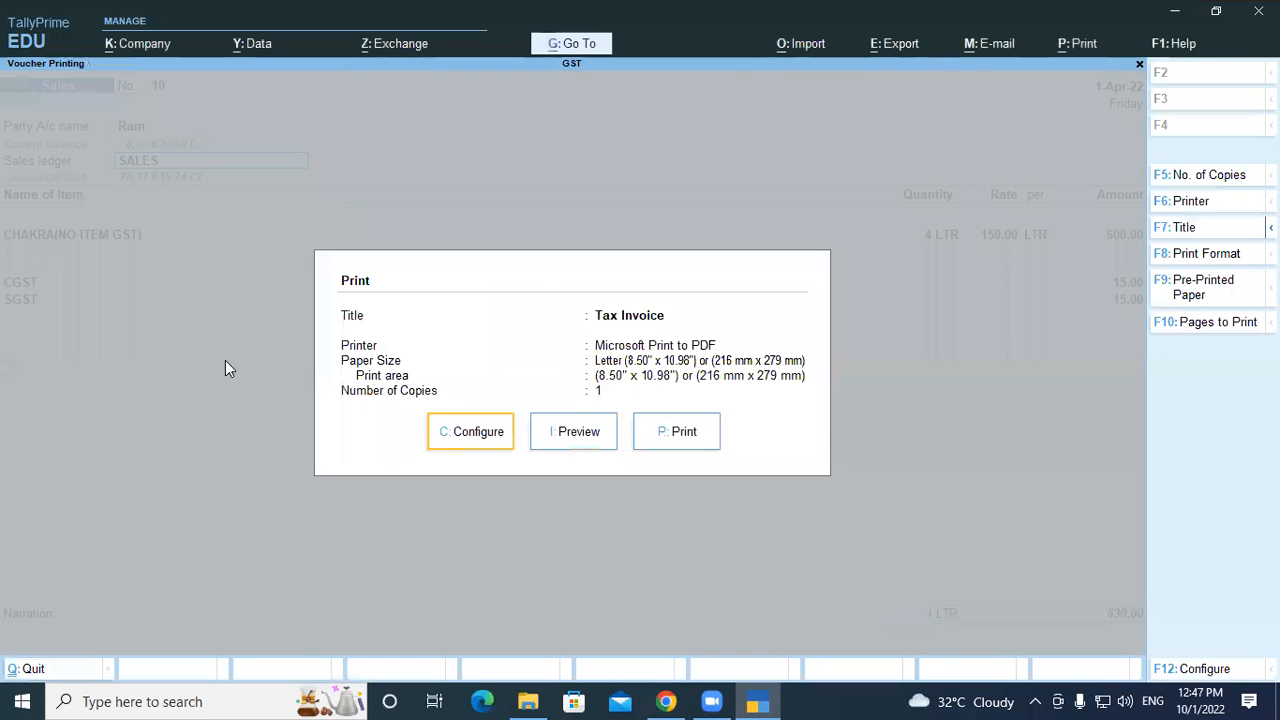
Turn on Show Bank details in the invoice print configuration
{"action": "key", "text": "Return"}
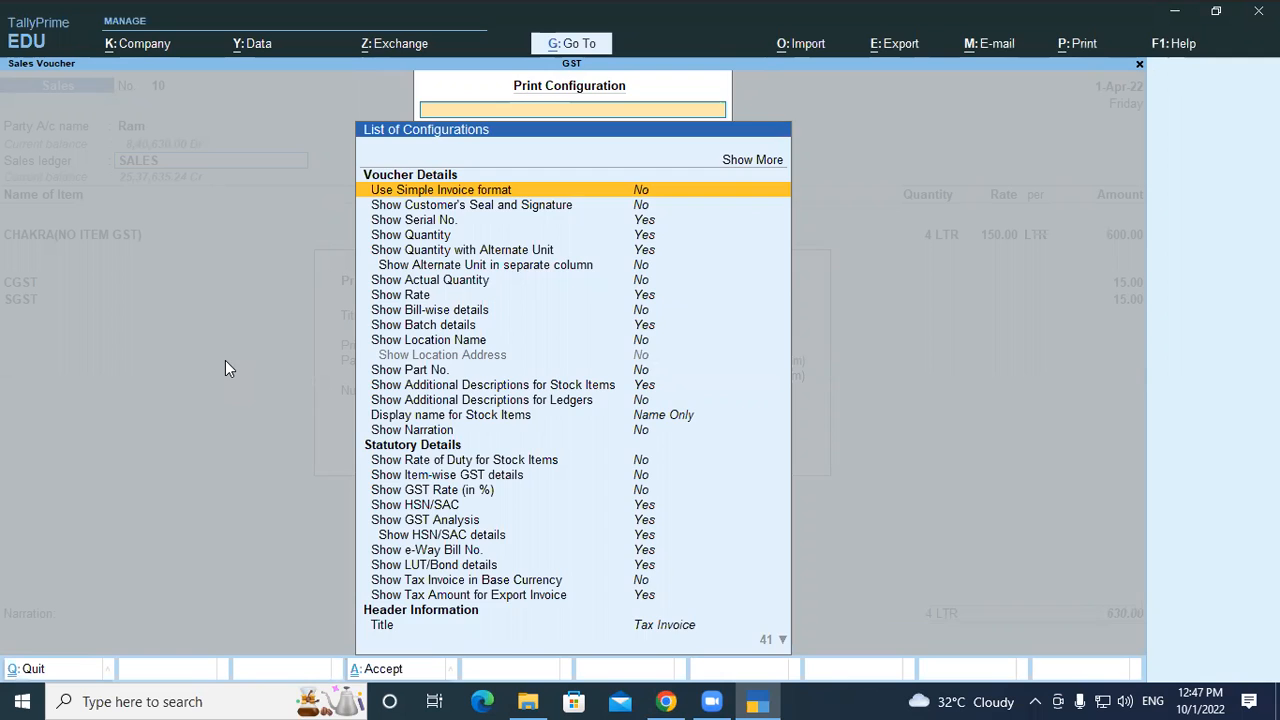
{"action": "key", "text": "Escape"}
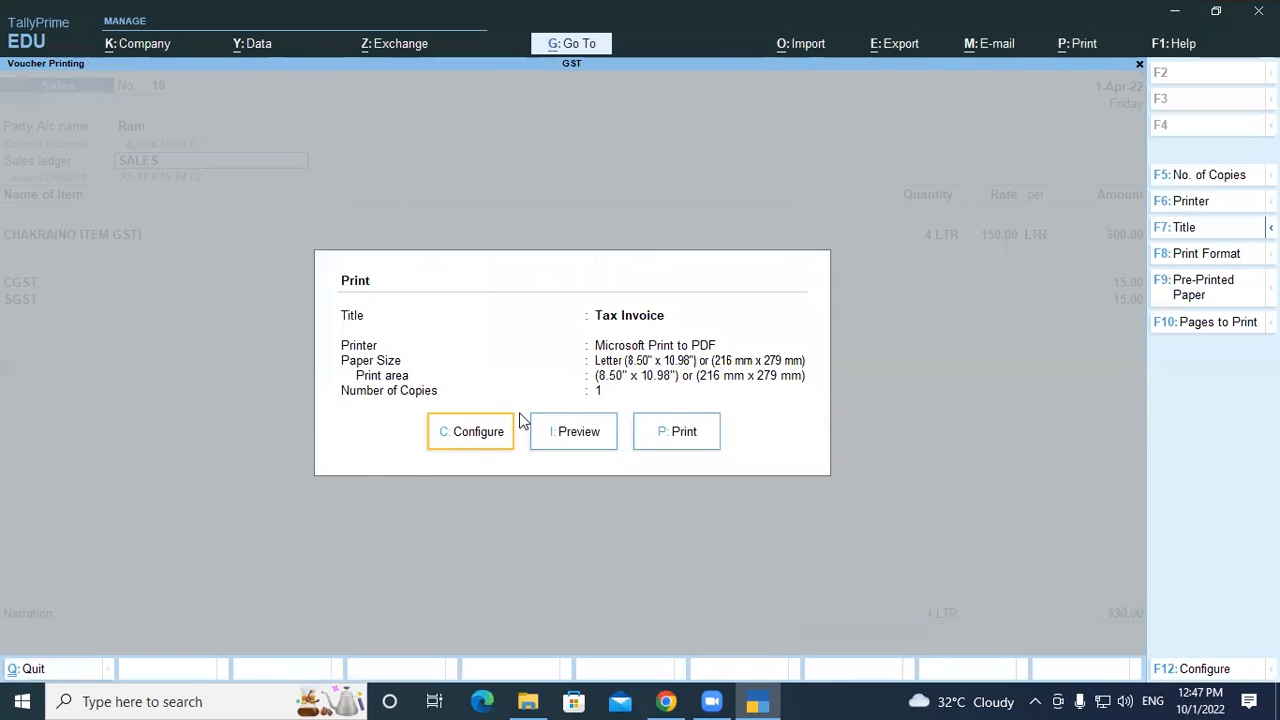
{"action": "left_click", "coordinate": [486, 434]}
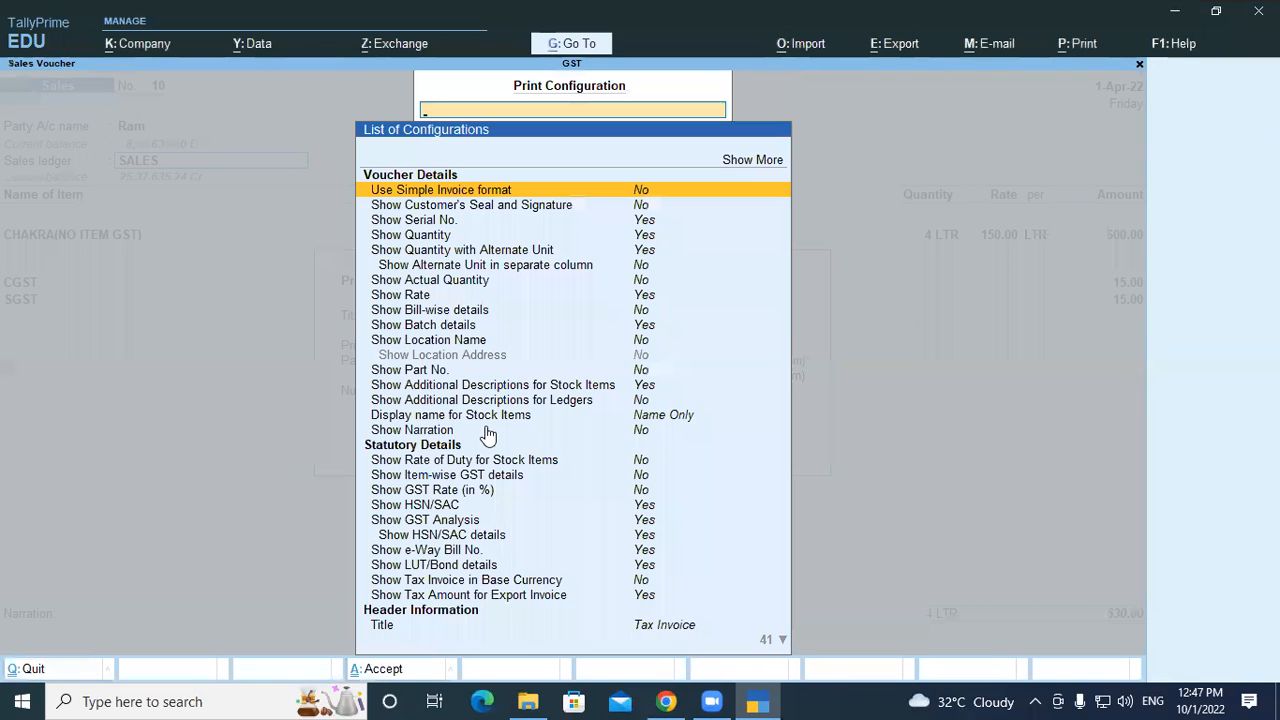
{"action": "key", "text": "Down"}
{"action": "key", "text": "Down"}
{"action": "key", "text": "Down"}
{"action": "key", "text": "Down"}
{"action": "key", "text": "Down"}
{"action": "key", "text": "Down"}
{"action": "key", "text": "Down"}
{"action": "key", "text": "Down"}
{"action": "key", "text": "Down"}
{"action": "key", "text": "Down"}
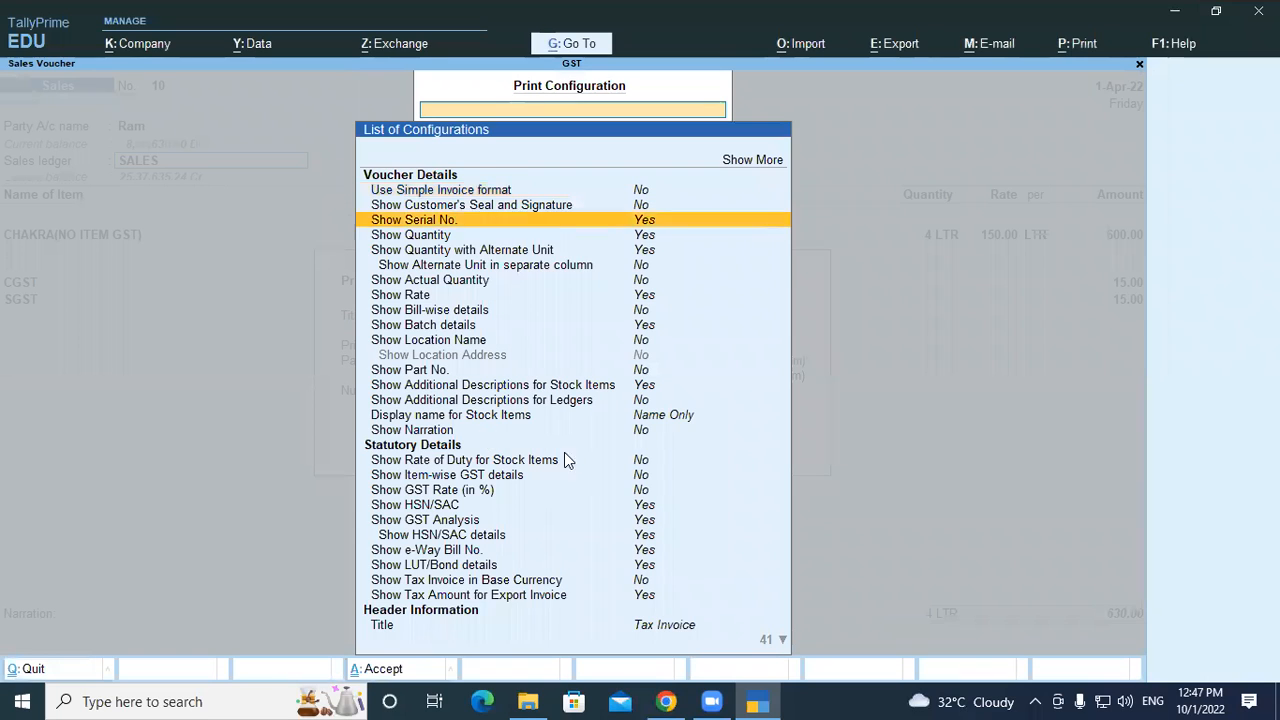
{"action": "key", "text": "Down"}
{"action": "key", "text": "Down"}
{"action": "key", "text": "Down"}
{"action": "key", "text": "Down"}
{"action": "key", "text": "Down"}
{"action": "key", "text": "Down"}
{"action": "key", "text": "Down"}
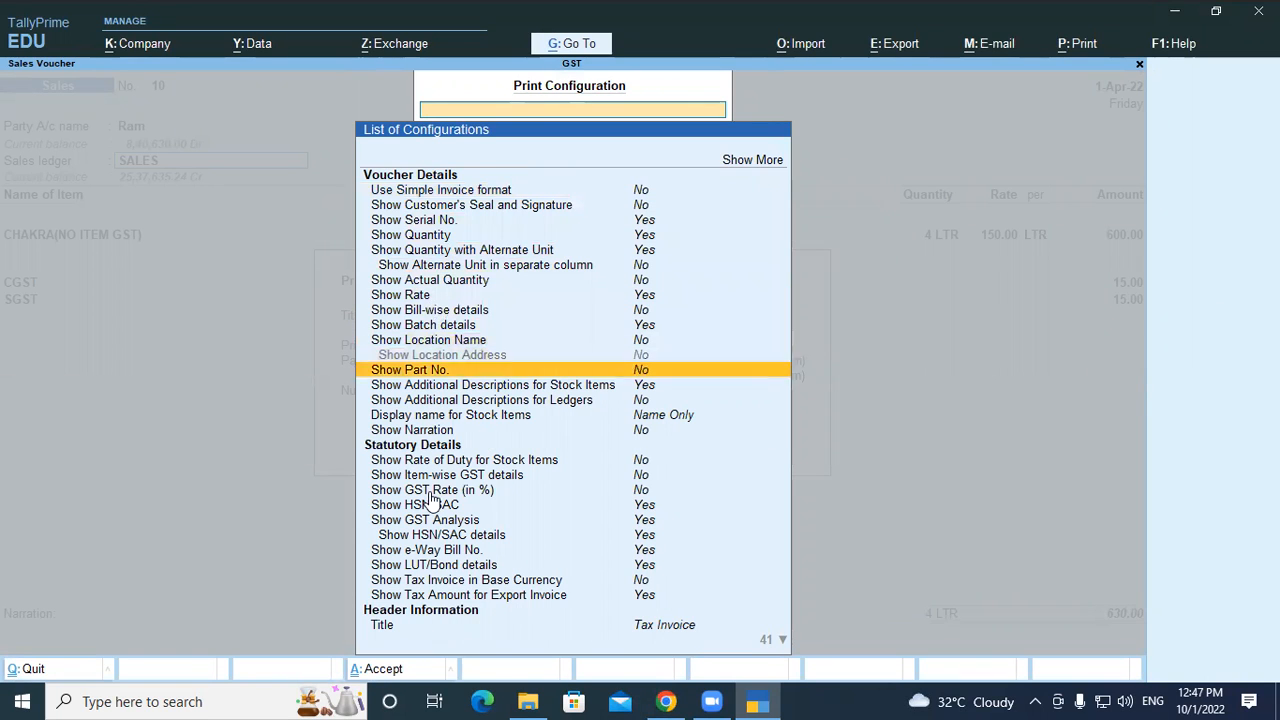
{"action": "key", "text": "Down"}
{"action": "key", "text": "Down"}
{"action": "key", "text": "Down"}
{"action": "key", "text": "Down"}
{"action": "key", "text": "Down"}
{"action": "key", "text": "Down"}
{"action": "key", "text": "Down"}
{"action": "key", "text": "Down"}
{"action": "key", "text": "Down"}
{"action": "key", "text": "Down"}
{"action": "key", "text": "Down"}
{"action": "key", "text": "Down"}
{"action": "key", "text": "Down"}
{"action": "key", "text": "Down"}
{"action": "key", "text": "Down"}
{"action": "key", "text": "Down"}
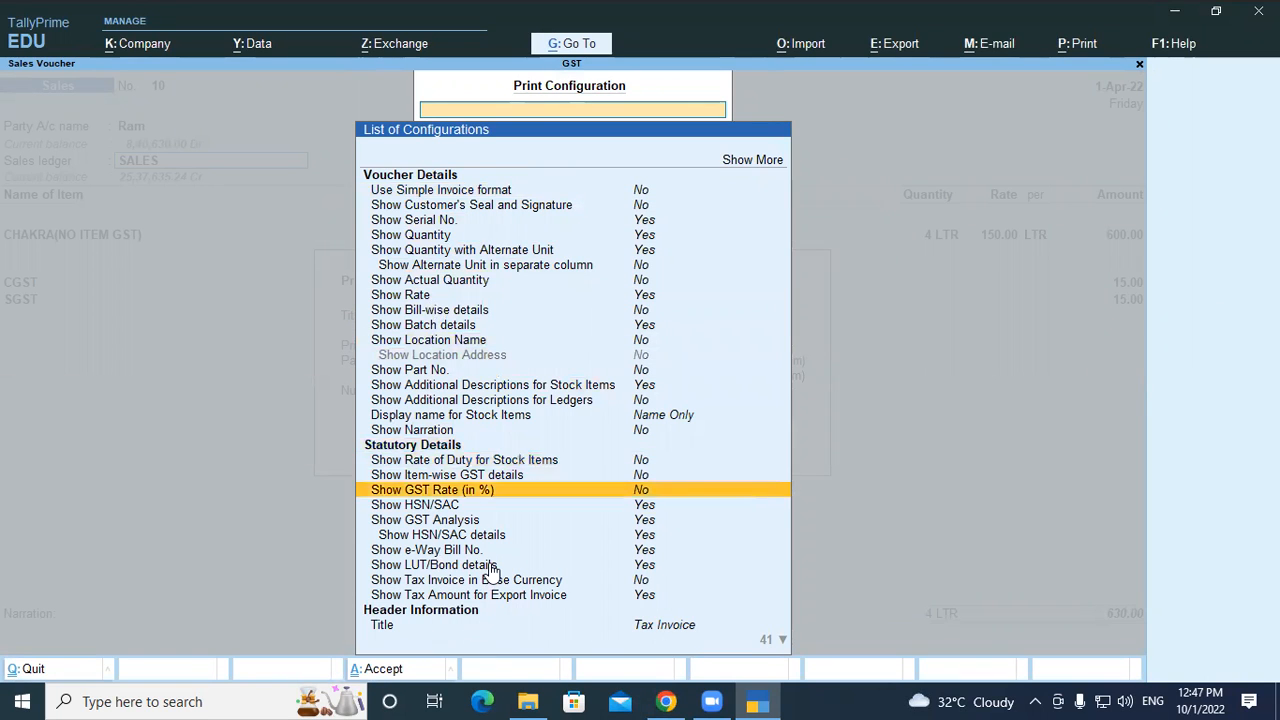
{"action": "key", "text": "Up"}
{"action": "key", "text": "Up"}
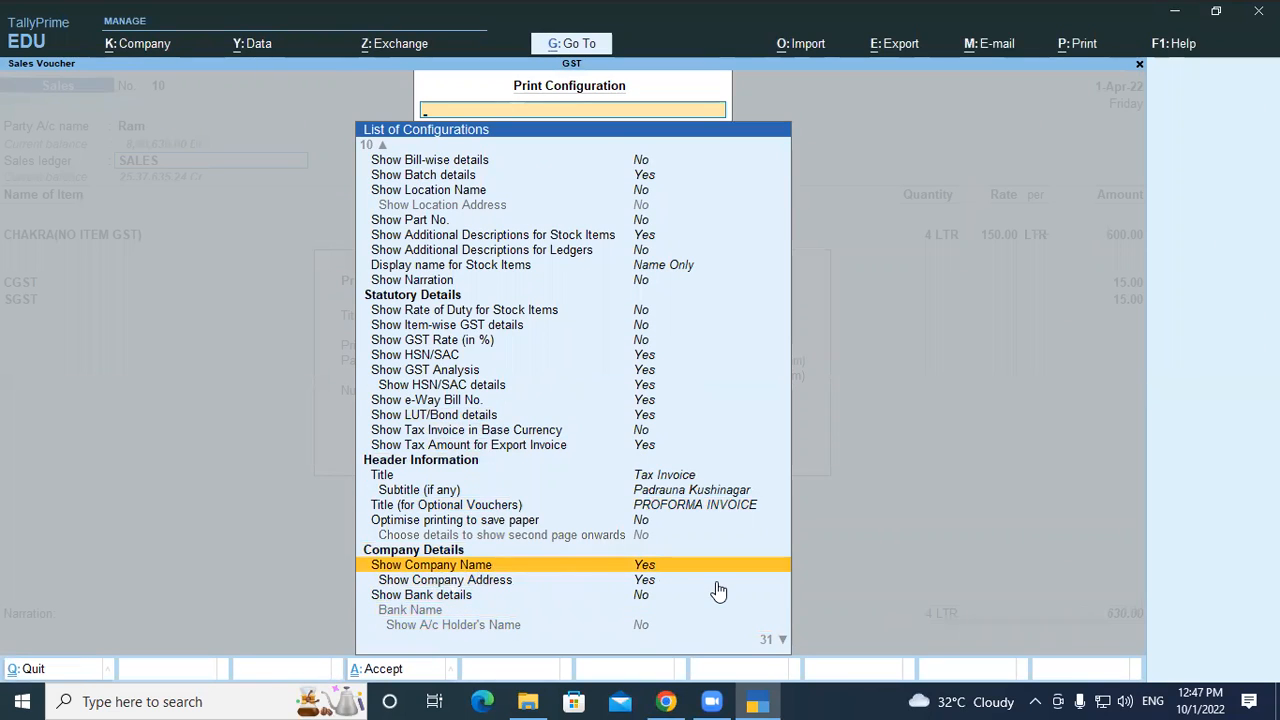
{"action": "key", "text": "Down"}
{"action": "key", "text": "Down"}
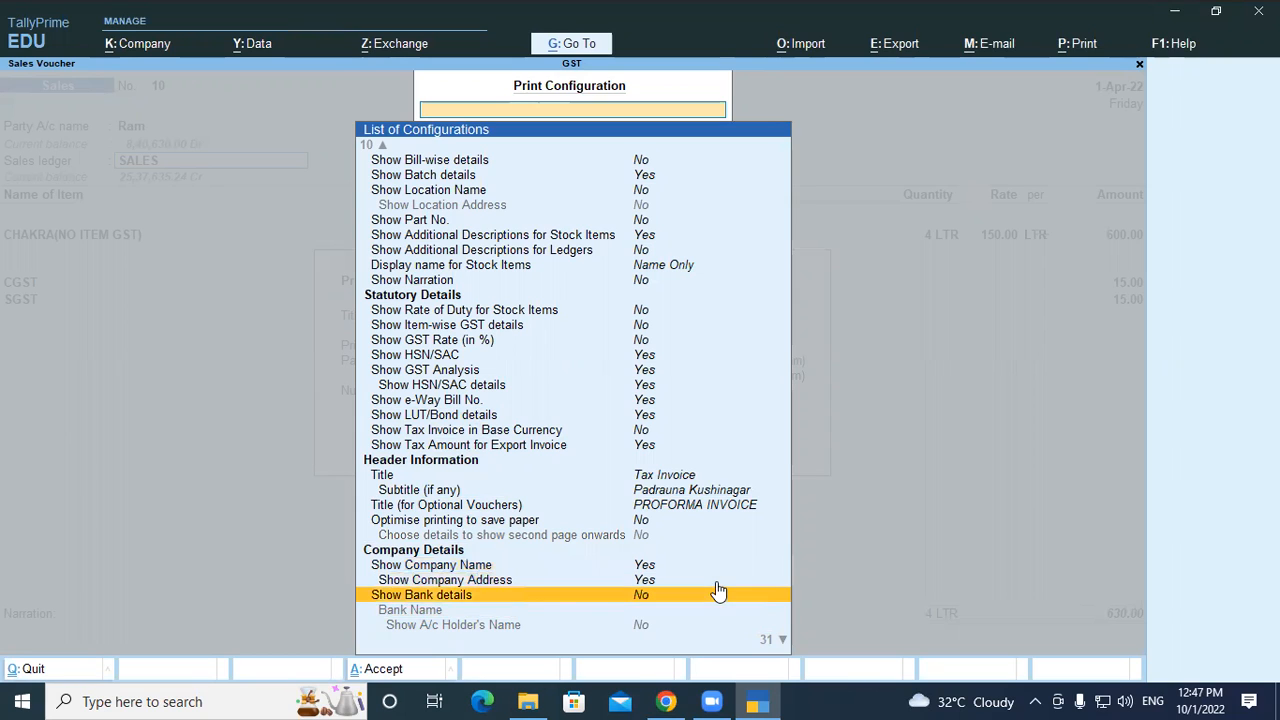
{"action": "key", "text": "Return"}
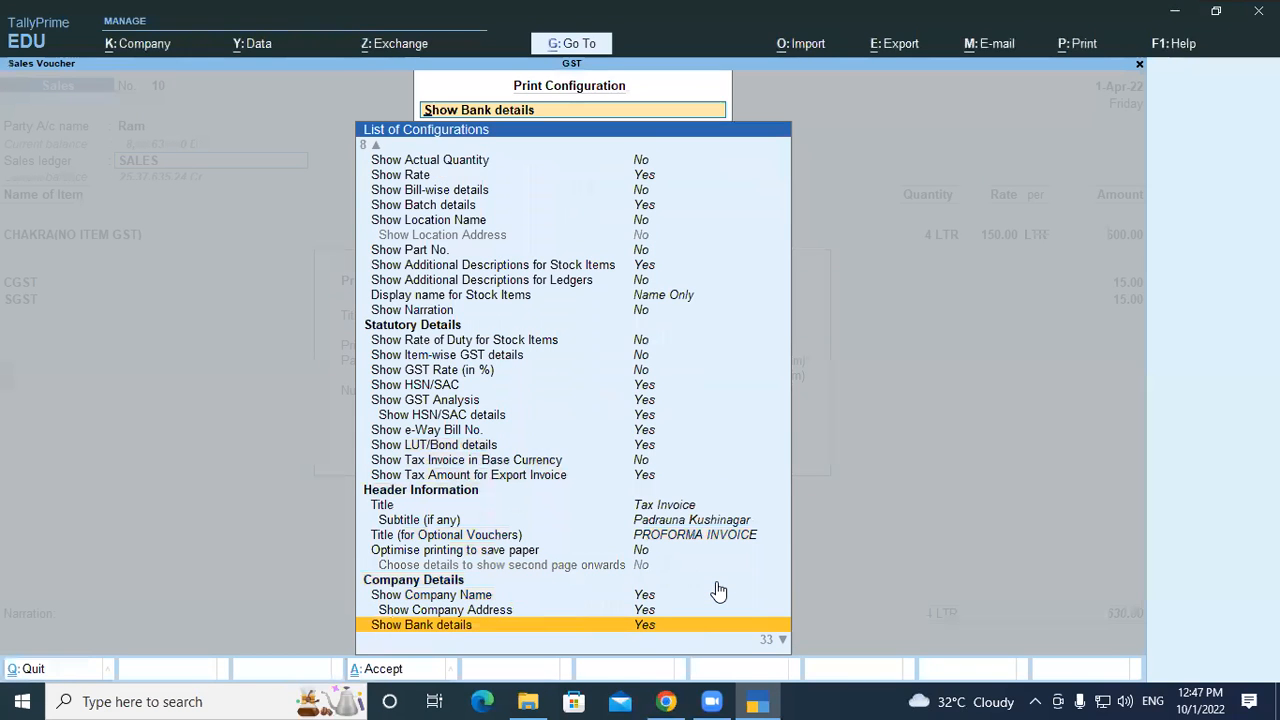
Set Bank Name to Default and accept the print configuration
{"action": "key", "text": "Down"}
{"action": "key", "text": "Return"}
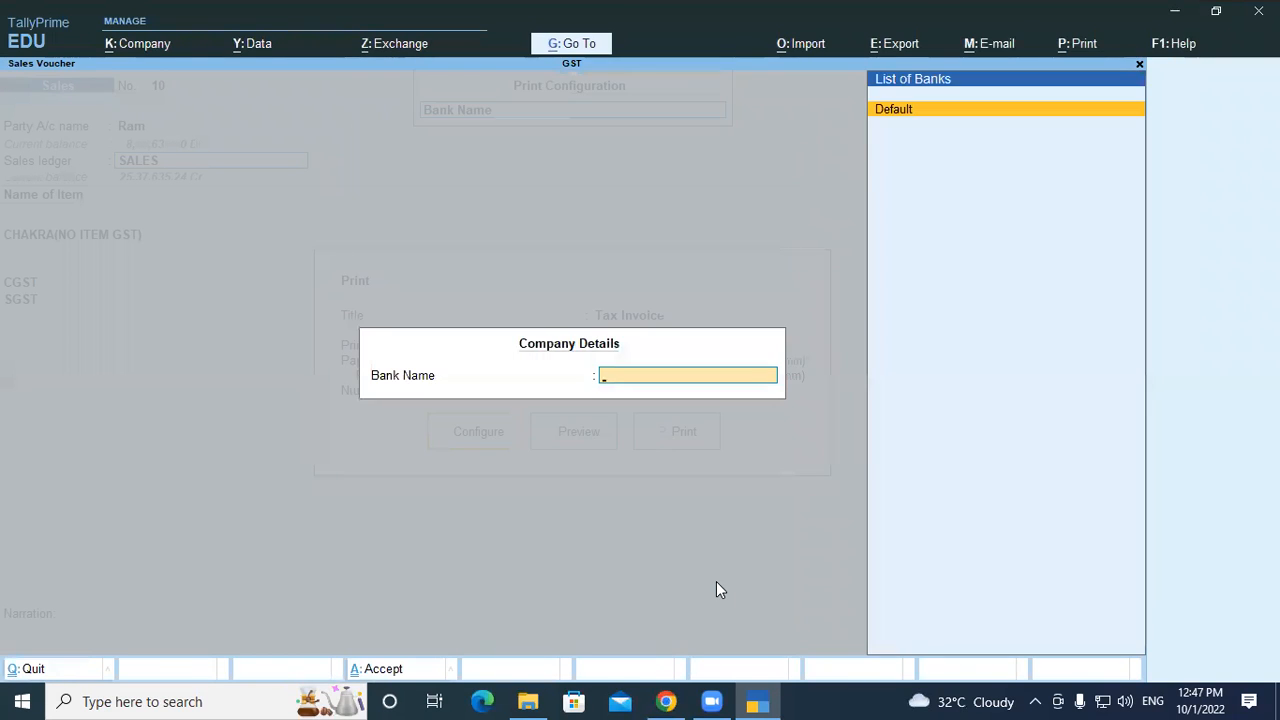
{"action": "key", "text": "Return"}
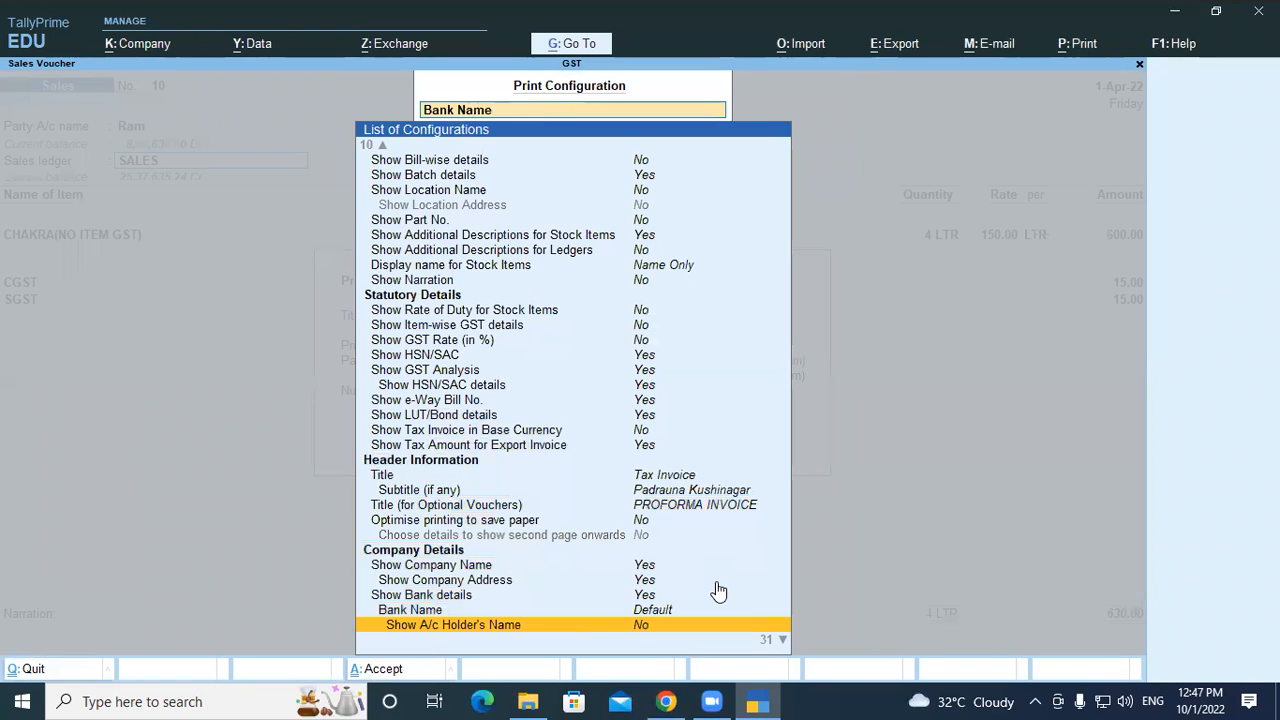
{"action": "key", "text": "Down"}
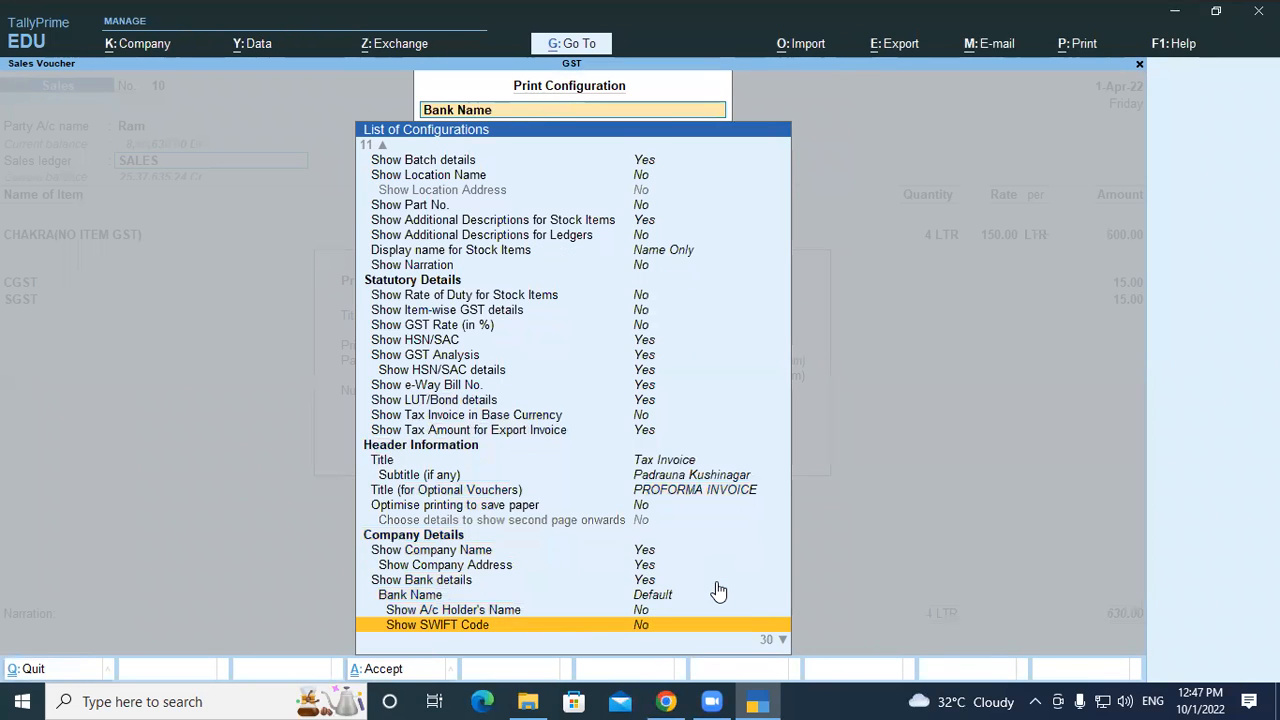
{"action": "key", "text": "Down"}
{"action": "key", "text": "Down"}
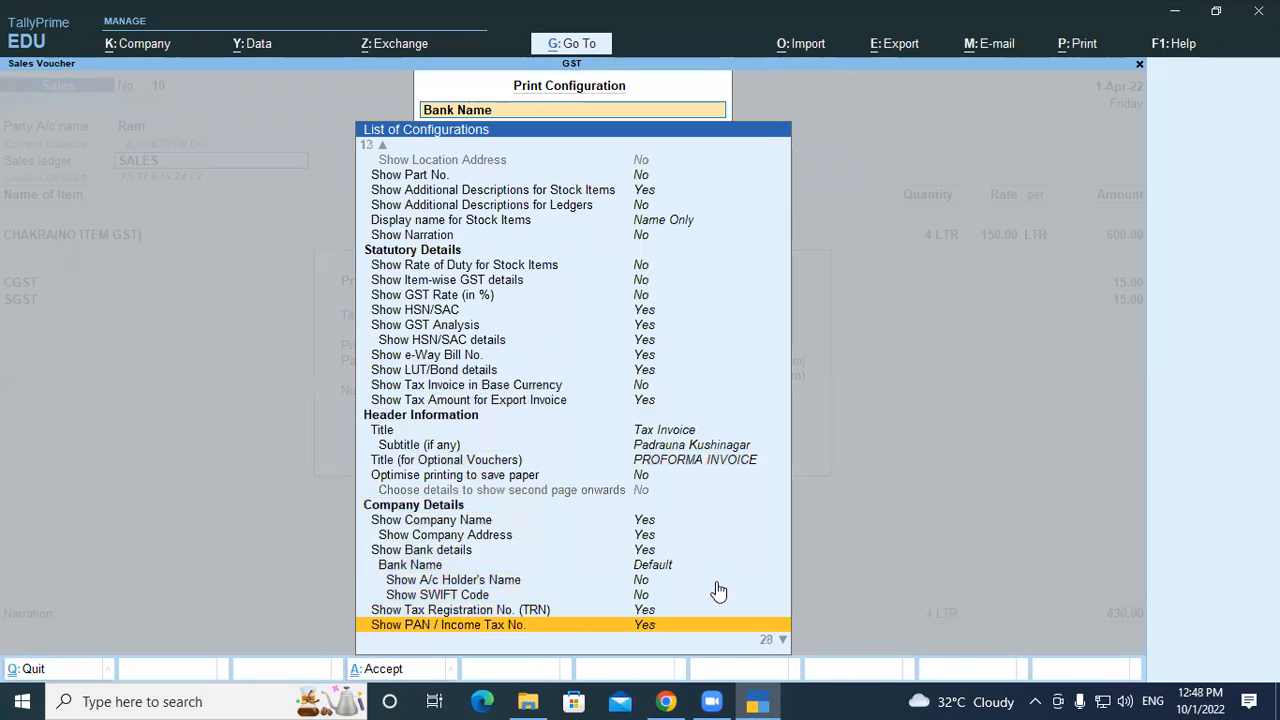
{"action": "key", "text": "Down"}
{"action": "key", "text": "Down"}
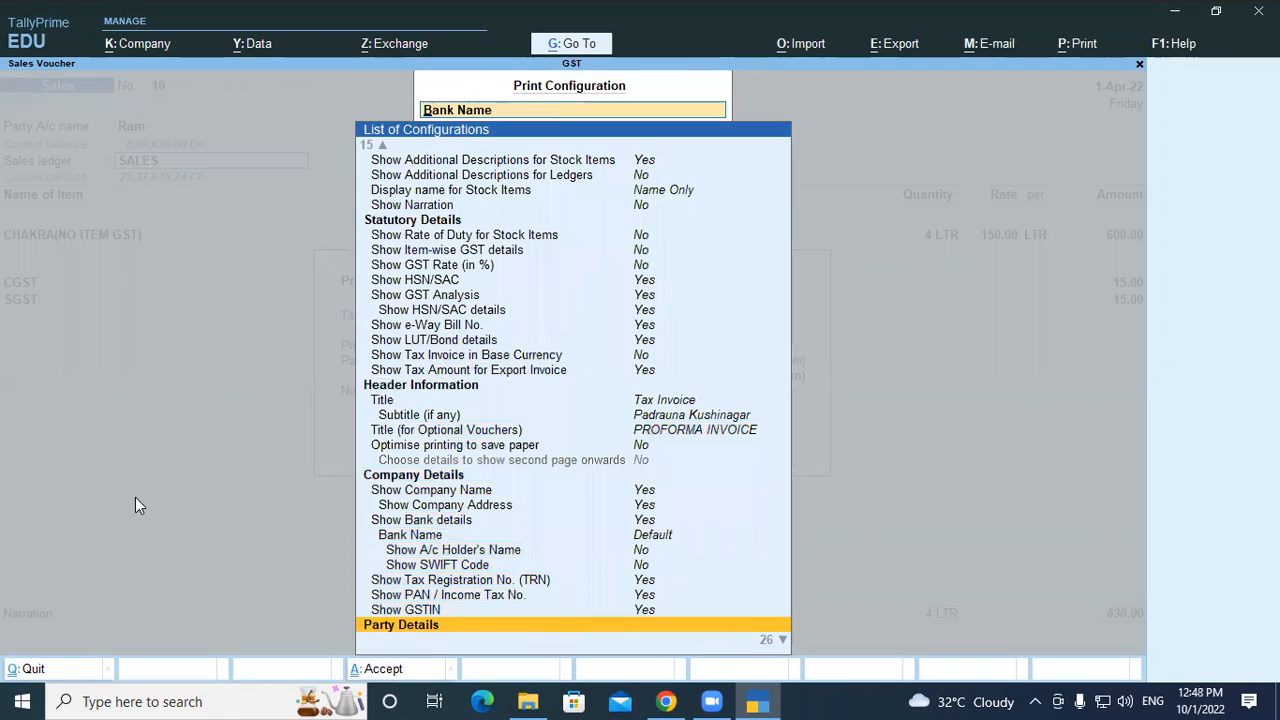
{"action": "key", "text": "Down"}
{"action": "key", "text": "Down"}
{"action": "key", "text": "Down"}
{"action": "key", "text": "Down"}
{"action": "key", "text": "Down"}
{"action": "key", "text": "Down"}
{"action": "key", "text": "Down"}
{"action": "key", "text": "Down"}
{"action": "key", "text": "Down"}
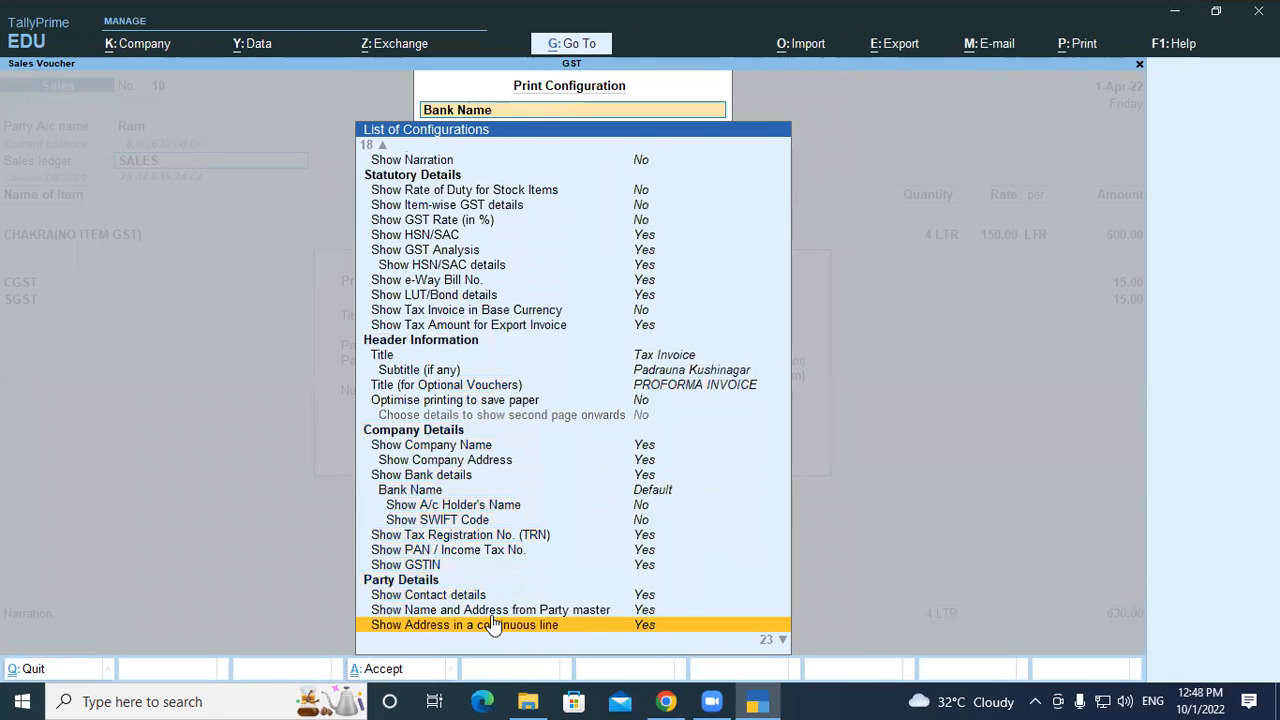
{"action": "key", "text": "Down"}
{"action": "key", "text": "Down"}
{"action": "key", "text": "Down"}
{"action": "key", "text": "Down"}
{"action": "key", "text": "Down"}
{"action": "key", "text": "Down"}
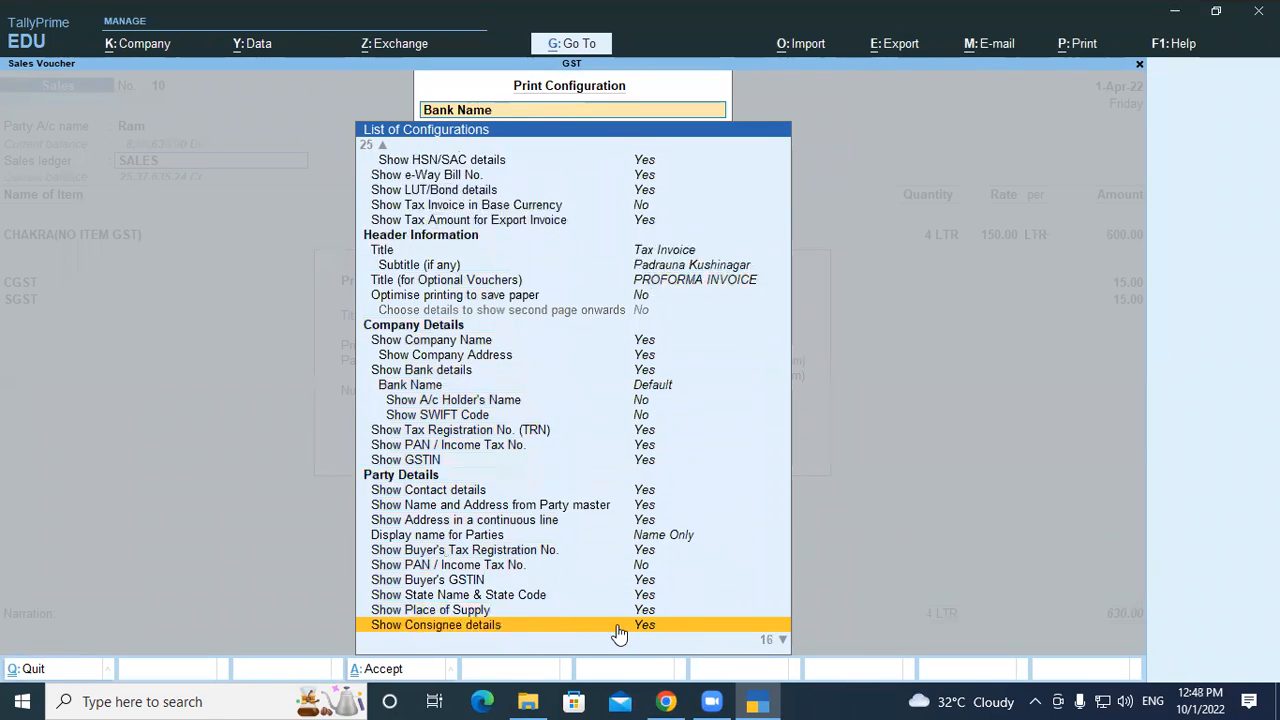
{"action": "key", "text": "Down"}
{"action": "key", "text": "Down"}
{"action": "key", "text": "Down"}
{"action": "key", "text": "Down"}
{"action": "key", "text": "Down"}
{"action": "key", "text": "Down"}
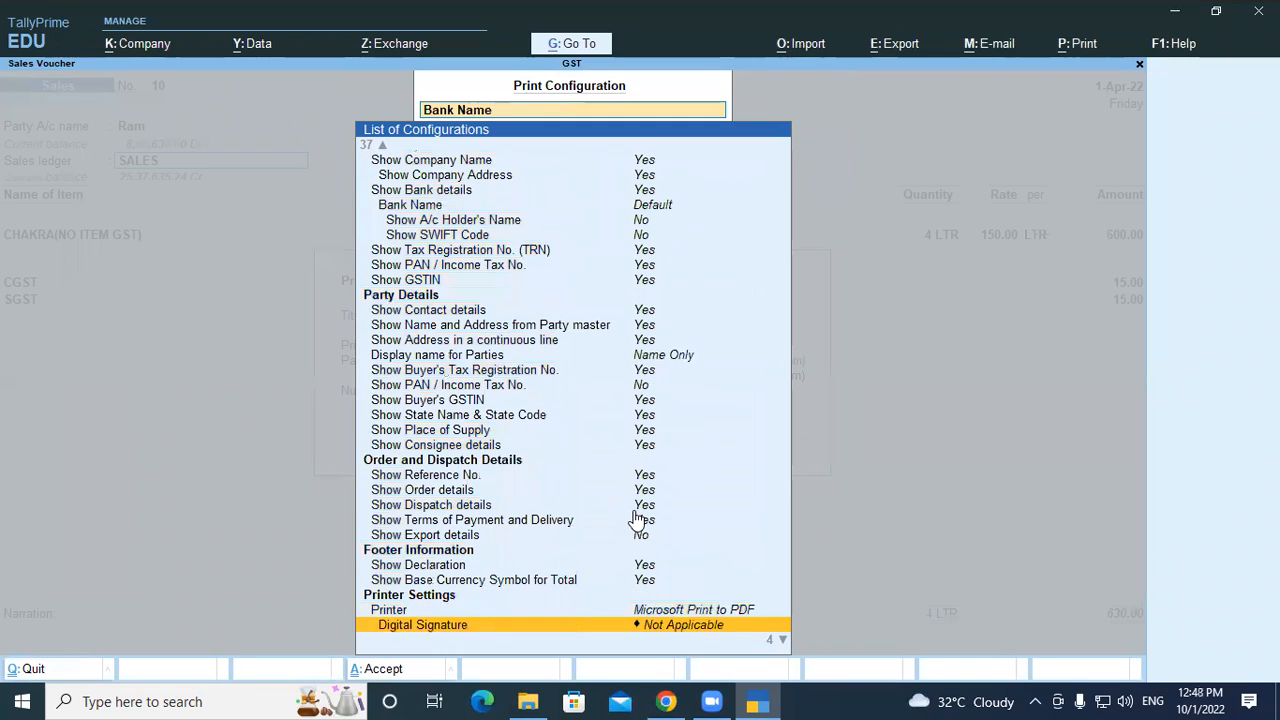
{"action": "key", "text": "ctrl+a"}
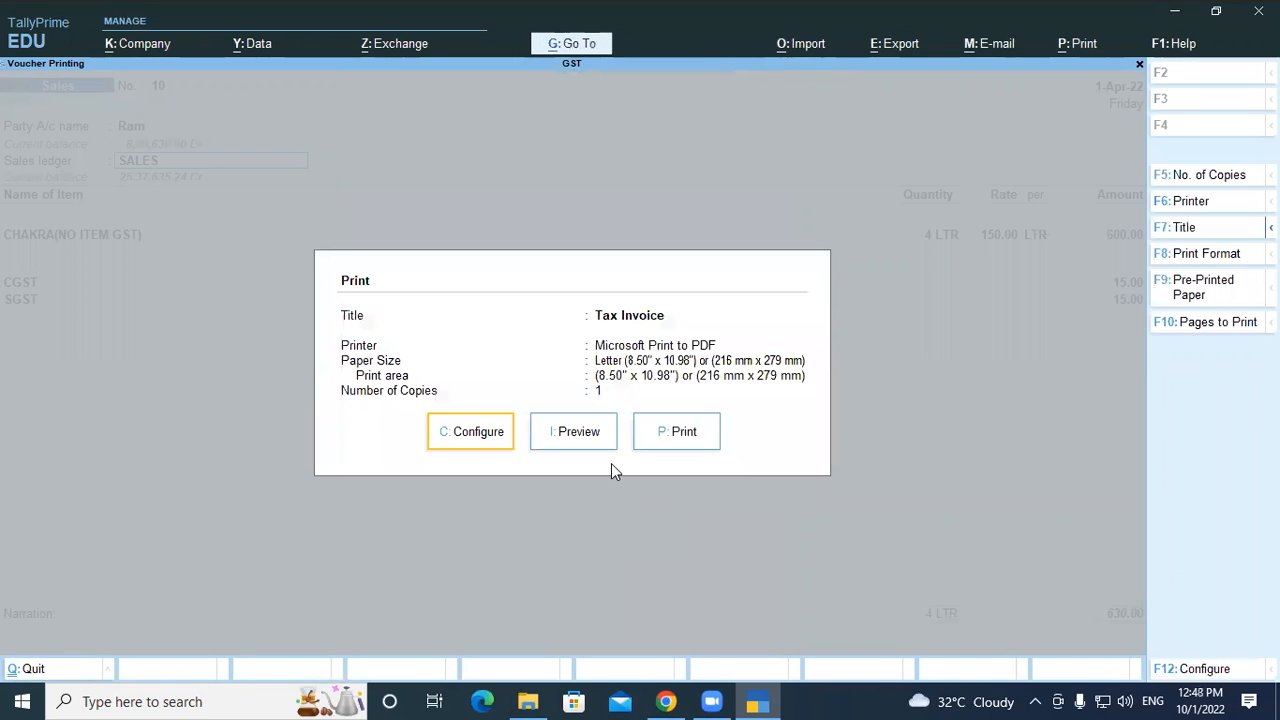
{"action": "left_click", "coordinate": [575, 436]}
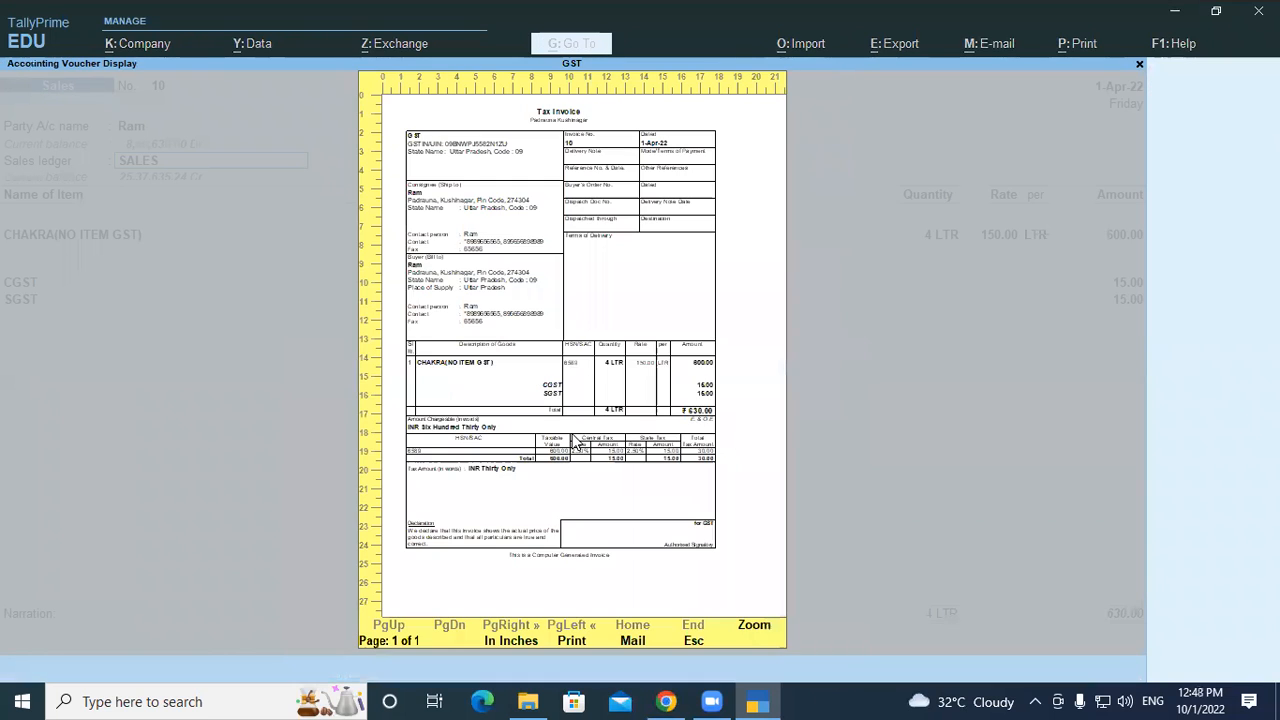
{"action": "left_click", "coordinate": [575, 443]}
{"action": "scroll", "coordinate": [175, 240], "scroll_direction": "down", "scroll_amount": 1}
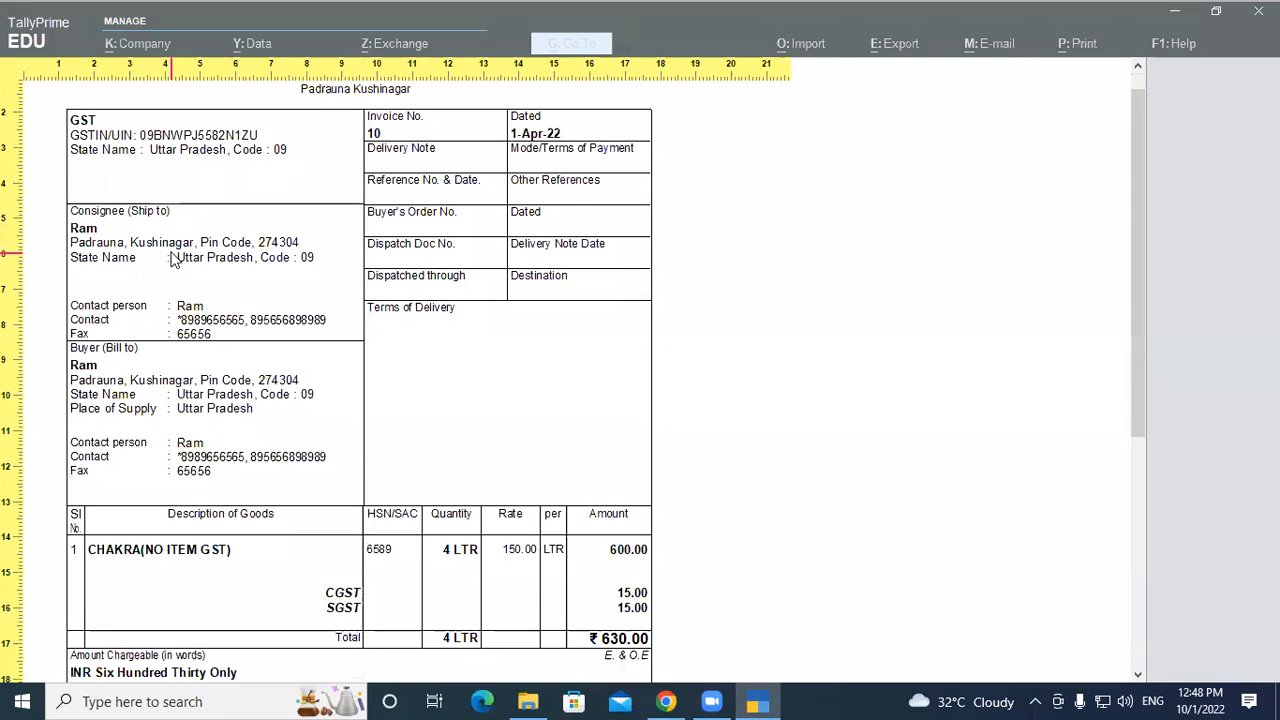
{"action": "scroll", "coordinate": [172, 258], "scroll_direction": "down", "scroll_amount": 1}
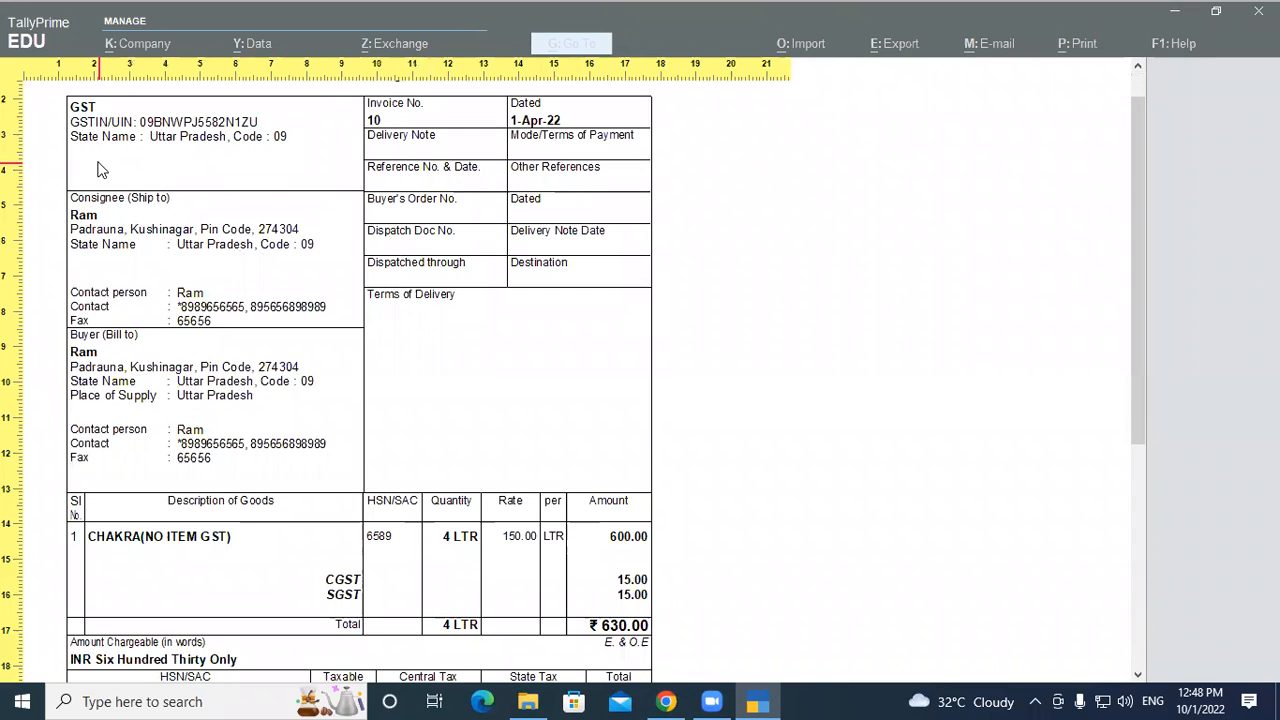
{"action": "scroll", "coordinate": [100, 170], "scroll_direction": "down", "scroll_amount": 4}
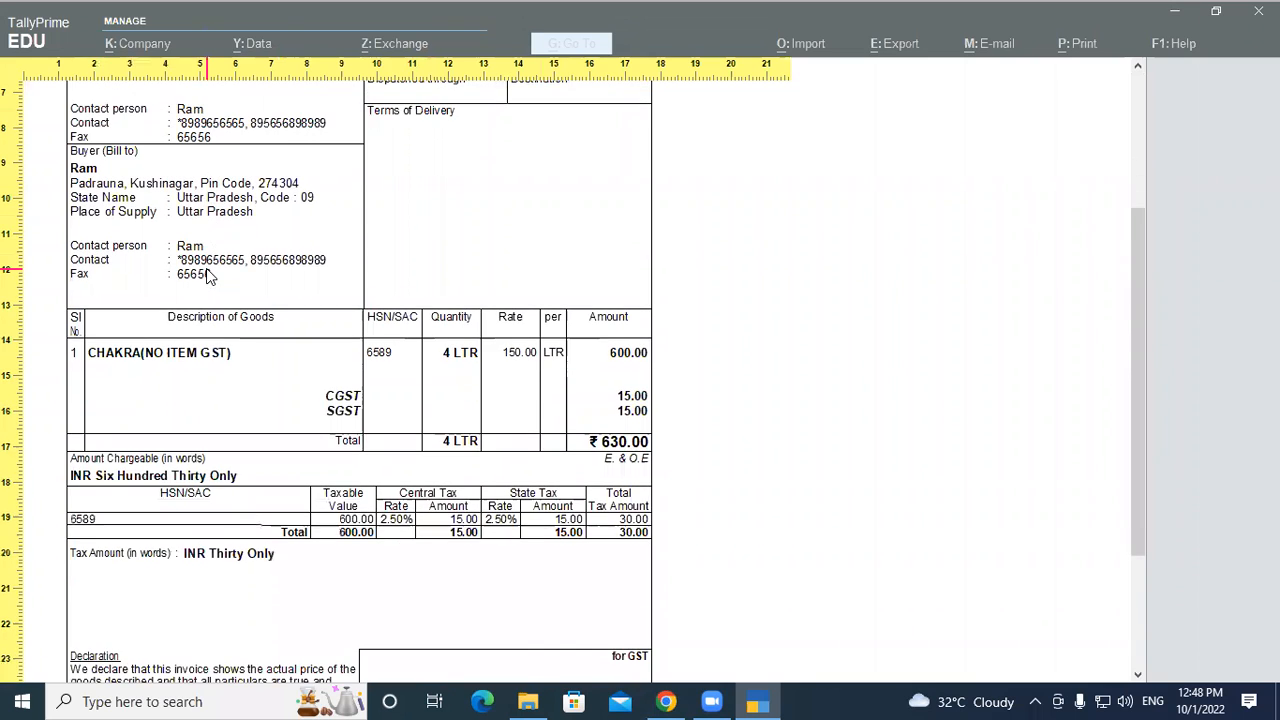
{"action": "left_click", "coordinate": [208, 276]}
{"action": "key", "text": "Escape"}
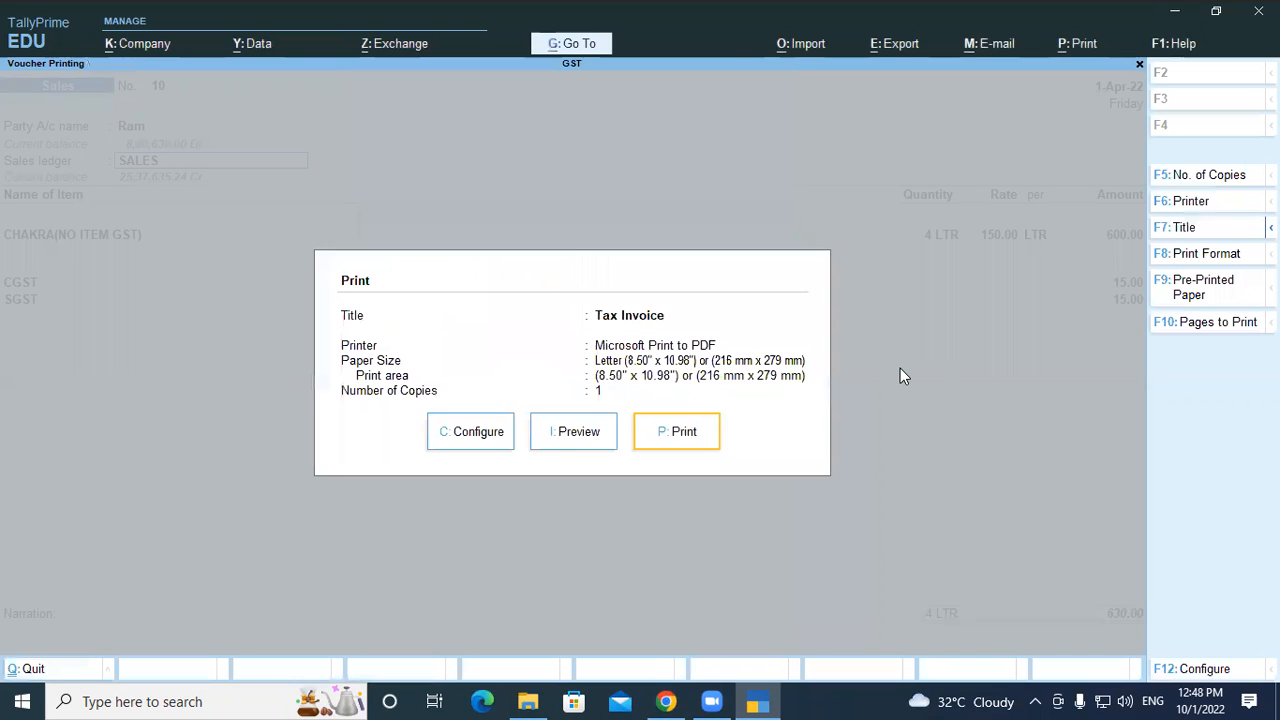
{"action": "left_click", "coordinate": [603, 445]}
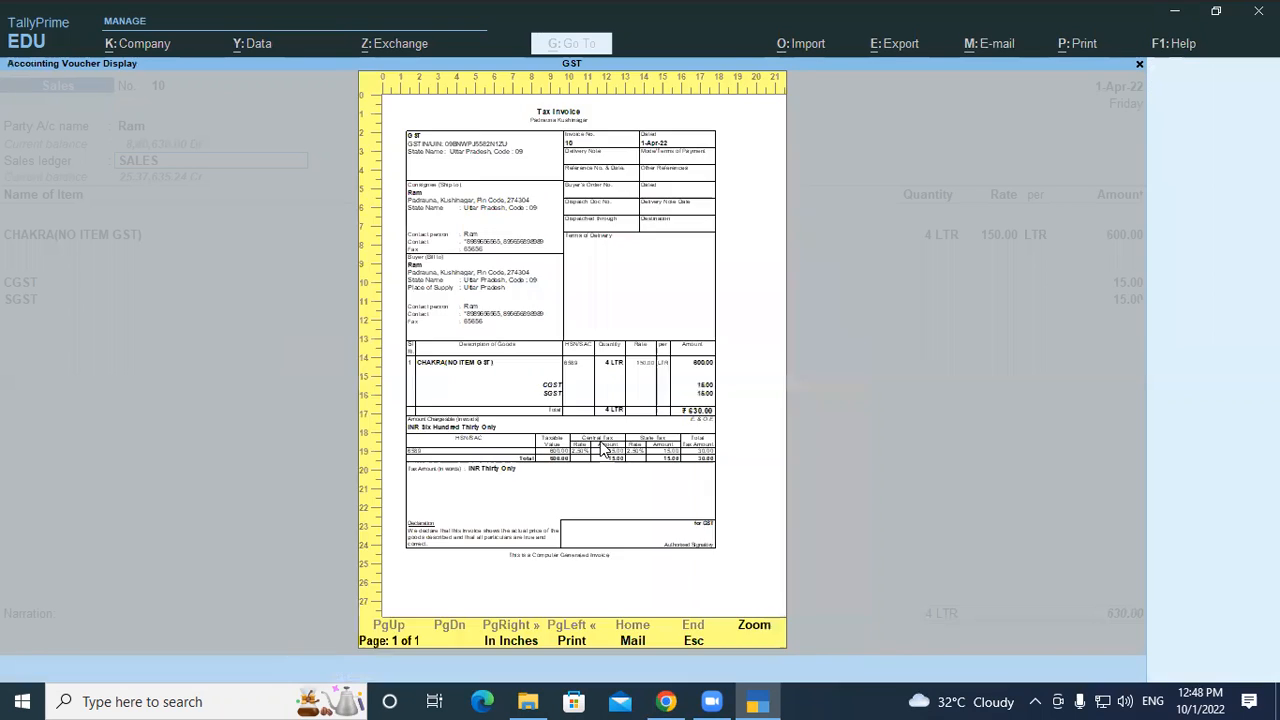
{"action": "left_click", "coordinate": [744, 318]}
{"action": "scroll", "coordinate": [443, 455], "scroll_direction": "down", "scroll_amount": 3}
{"action": "scroll", "coordinate": [443, 455], "scroll_direction": "down", "scroll_amount": 3}
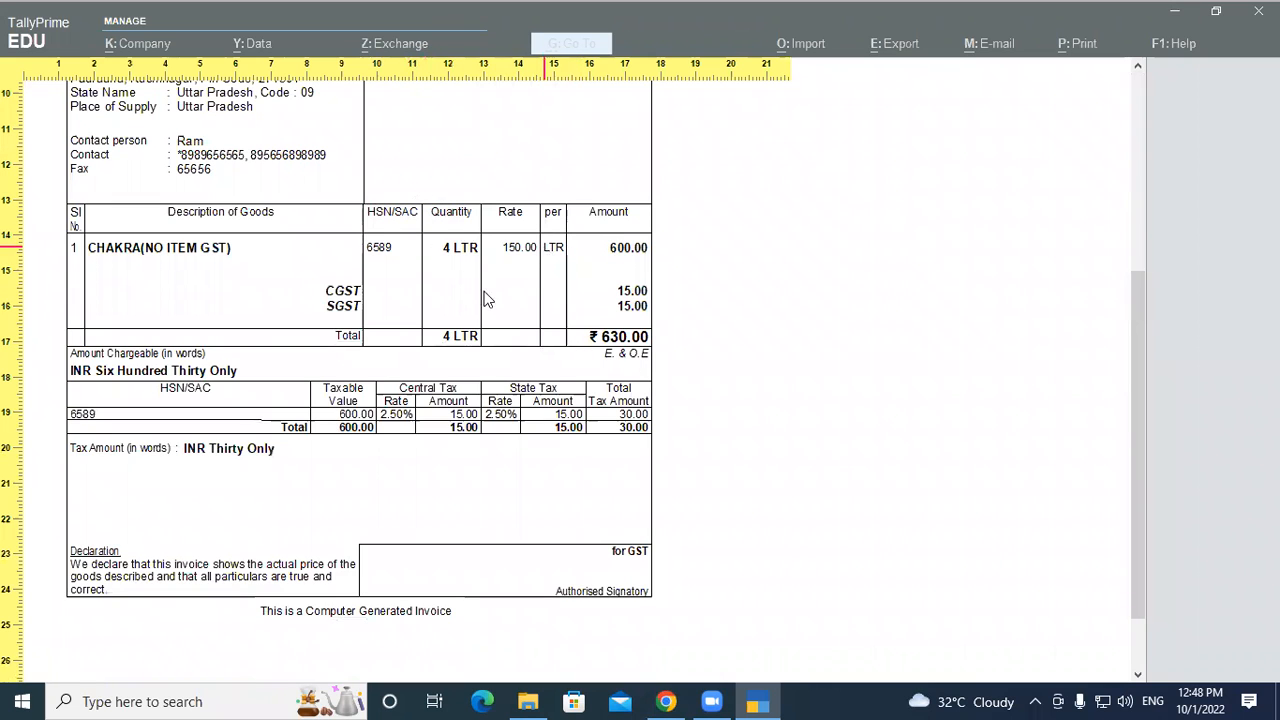
{"action": "scroll", "coordinate": [581, 298], "scroll_direction": "down", "scroll_amount": 2}
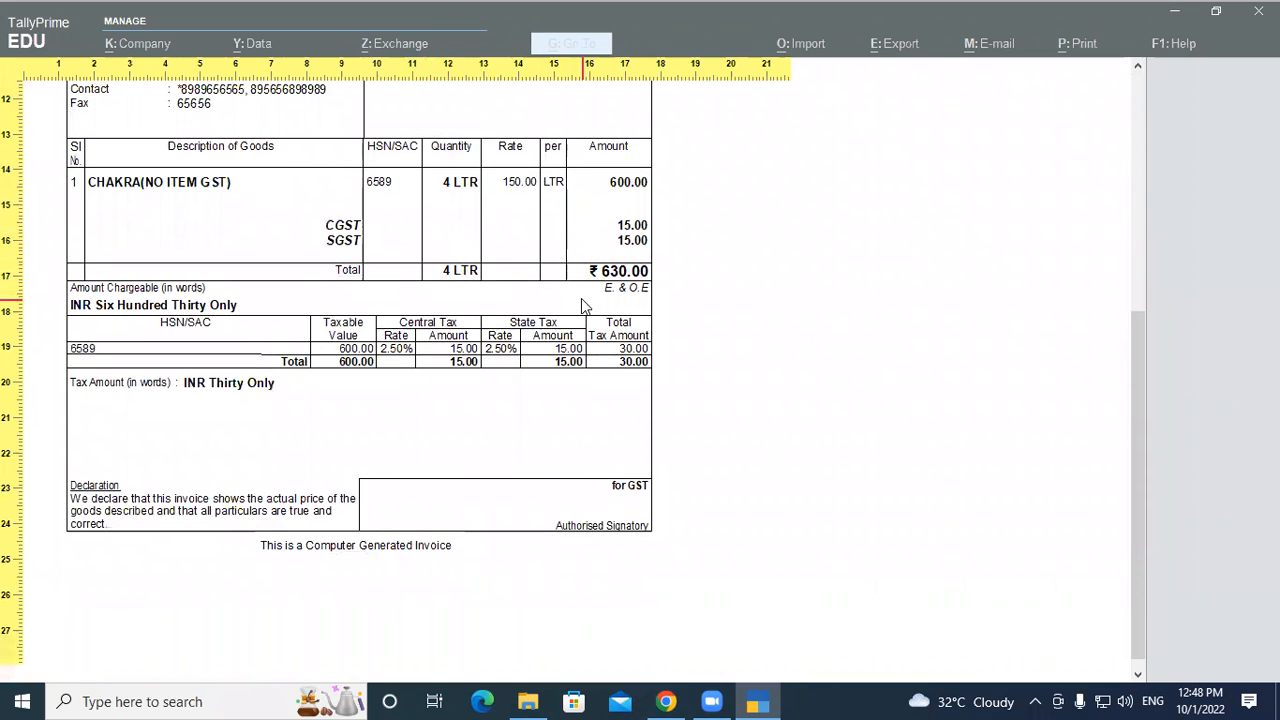
{"action": "scroll", "coordinate": [585, 305], "scroll_direction": "up", "scroll_amount": 2}
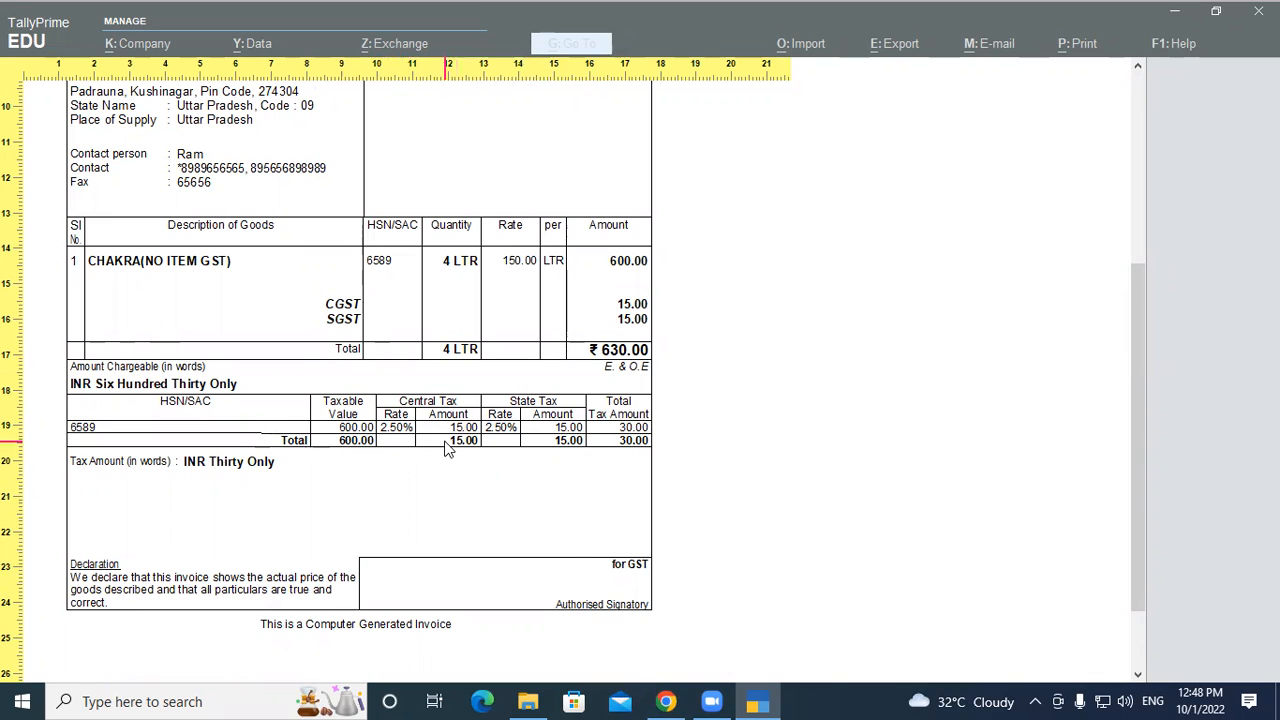
{"action": "left_click", "coordinate": [540, 450]}
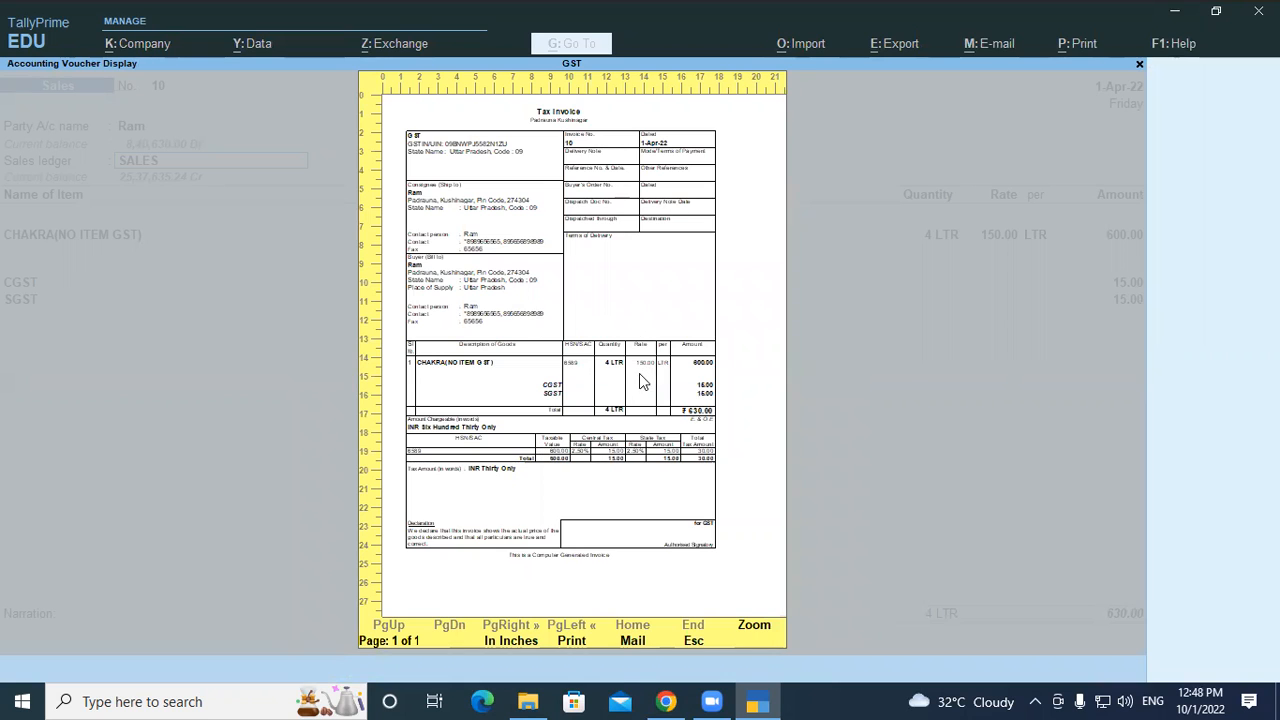
{"action": "key", "text": "Escape"}
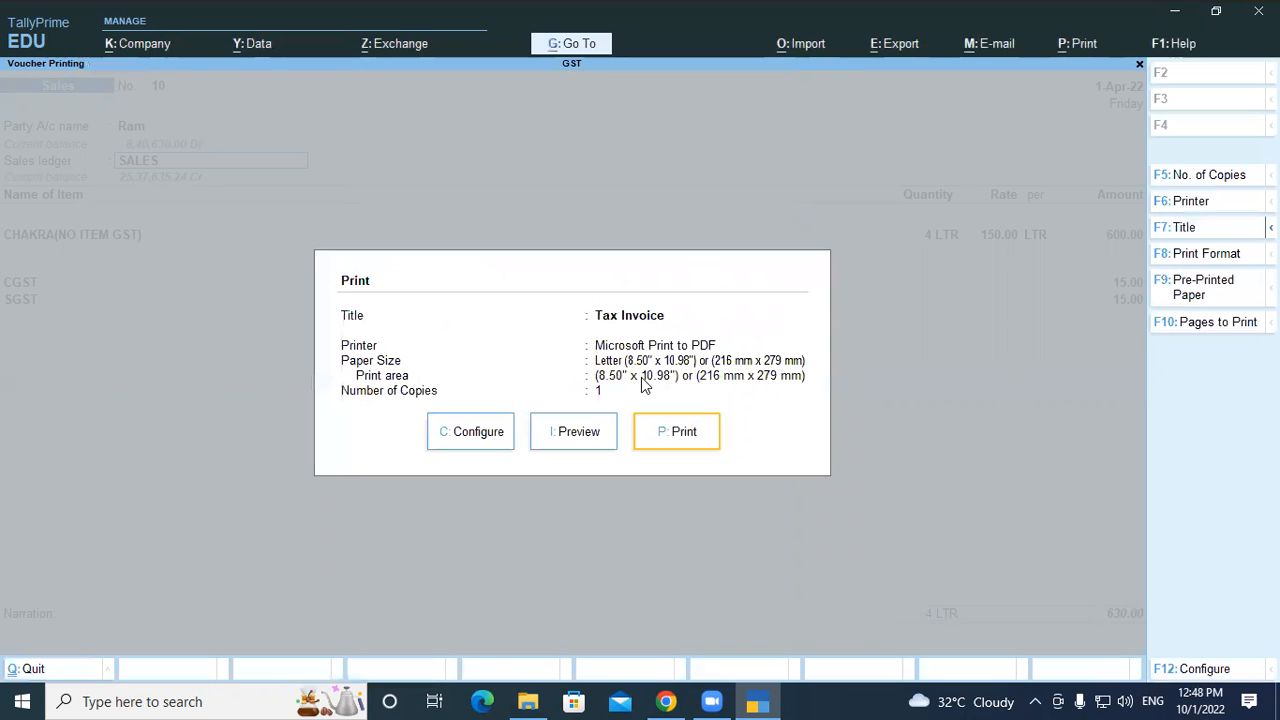
Set Show Item-wise GST details to Yes in print configuration and accept it
{"action": "left_click", "coordinate": [508, 430]}
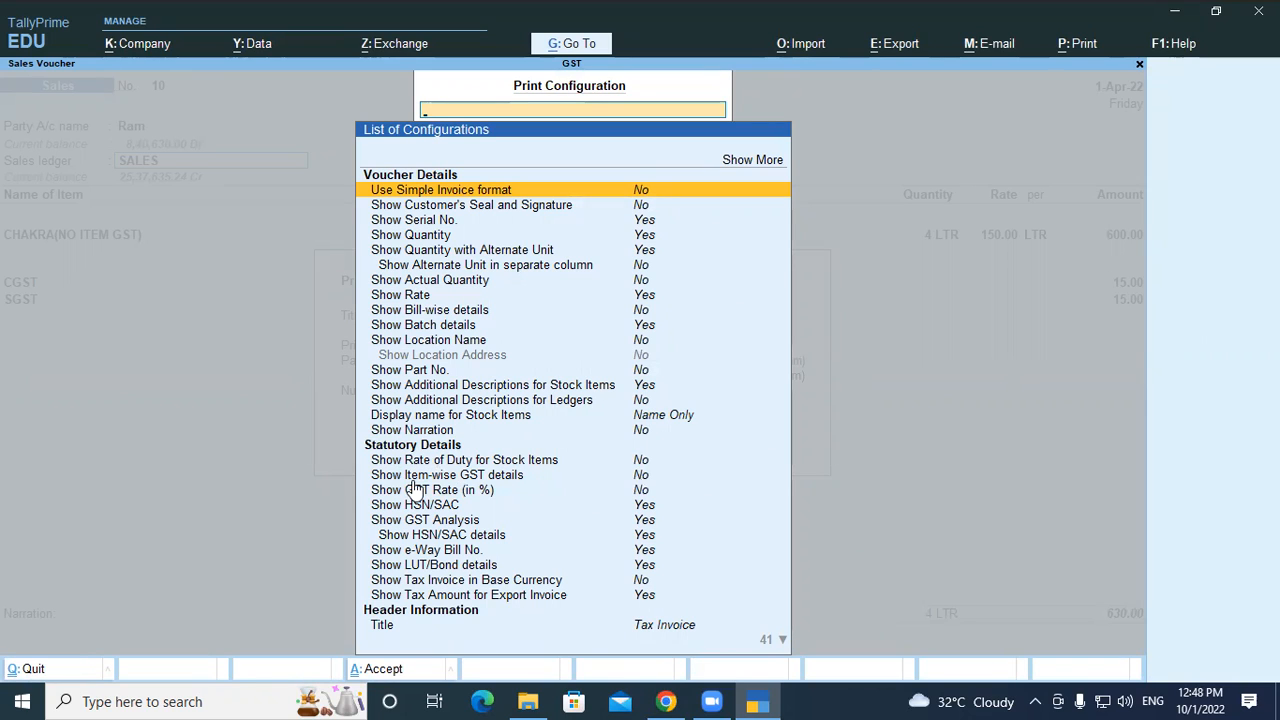
{"action": "left_click", "coordinate": [640, 477]}
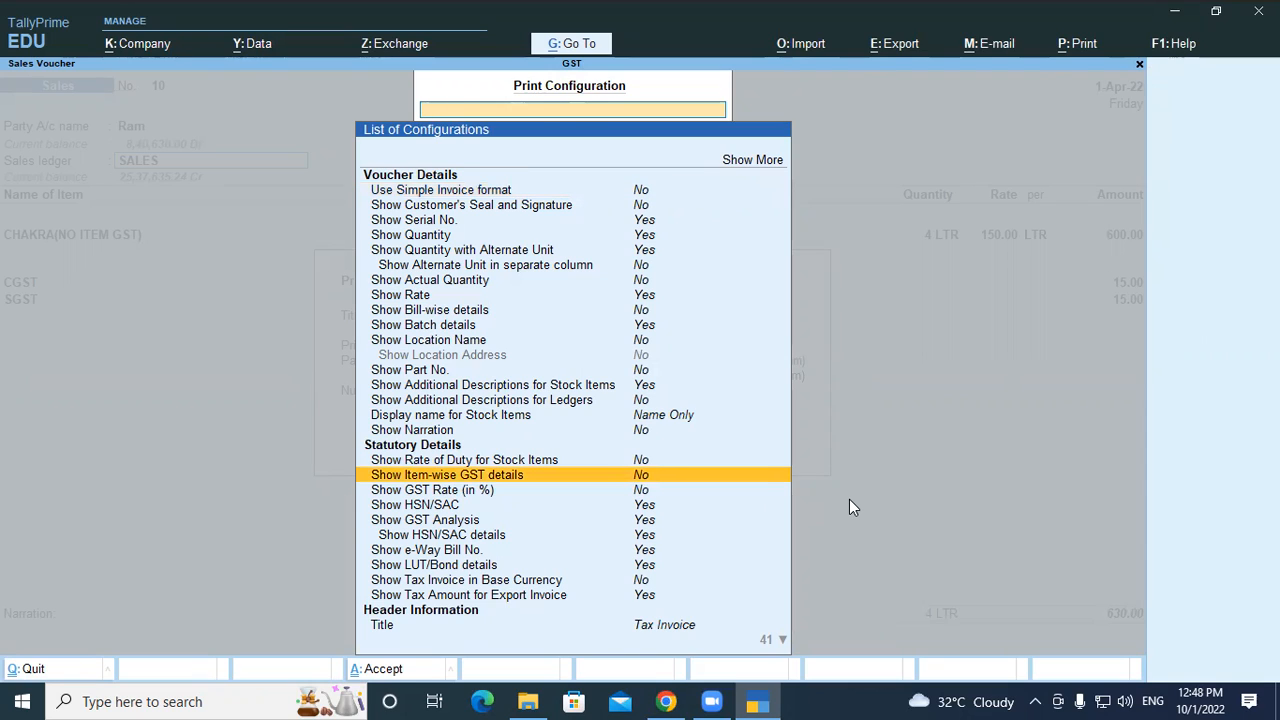
{"action": "key", "text": "Return"}
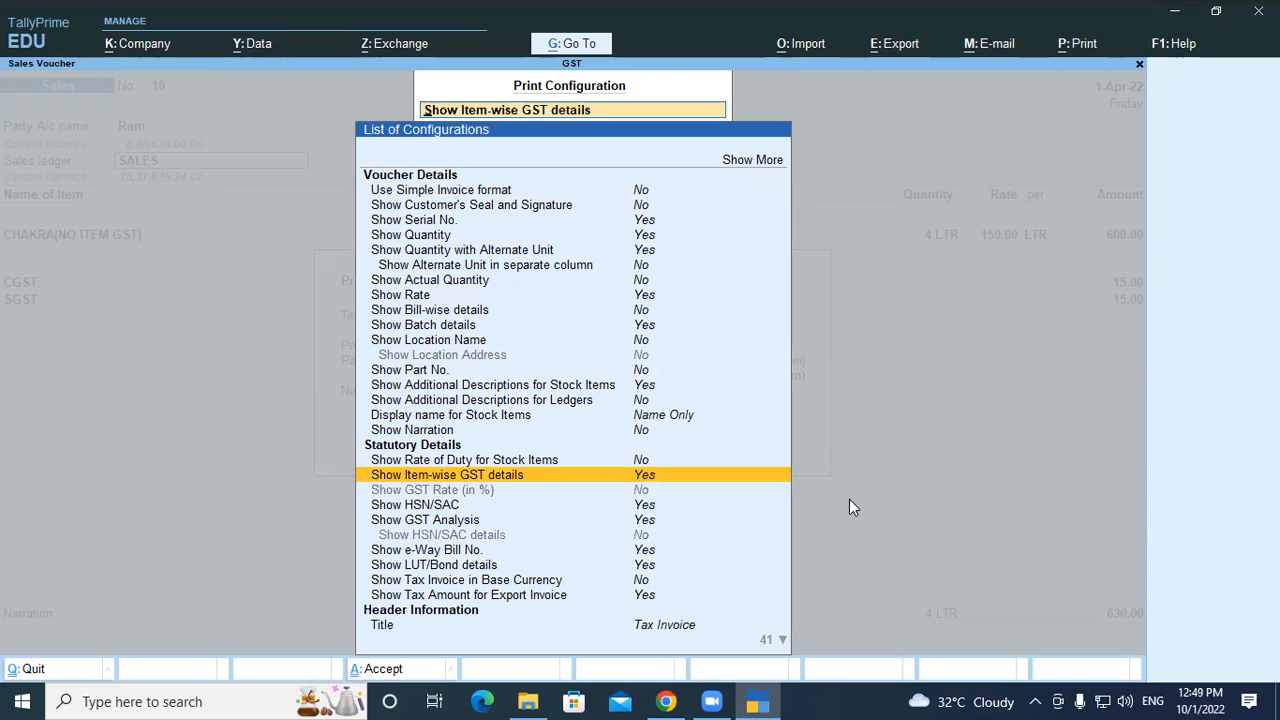
{"action": "key", "text": "Down"}
{"action": "key", "text": "Down"}
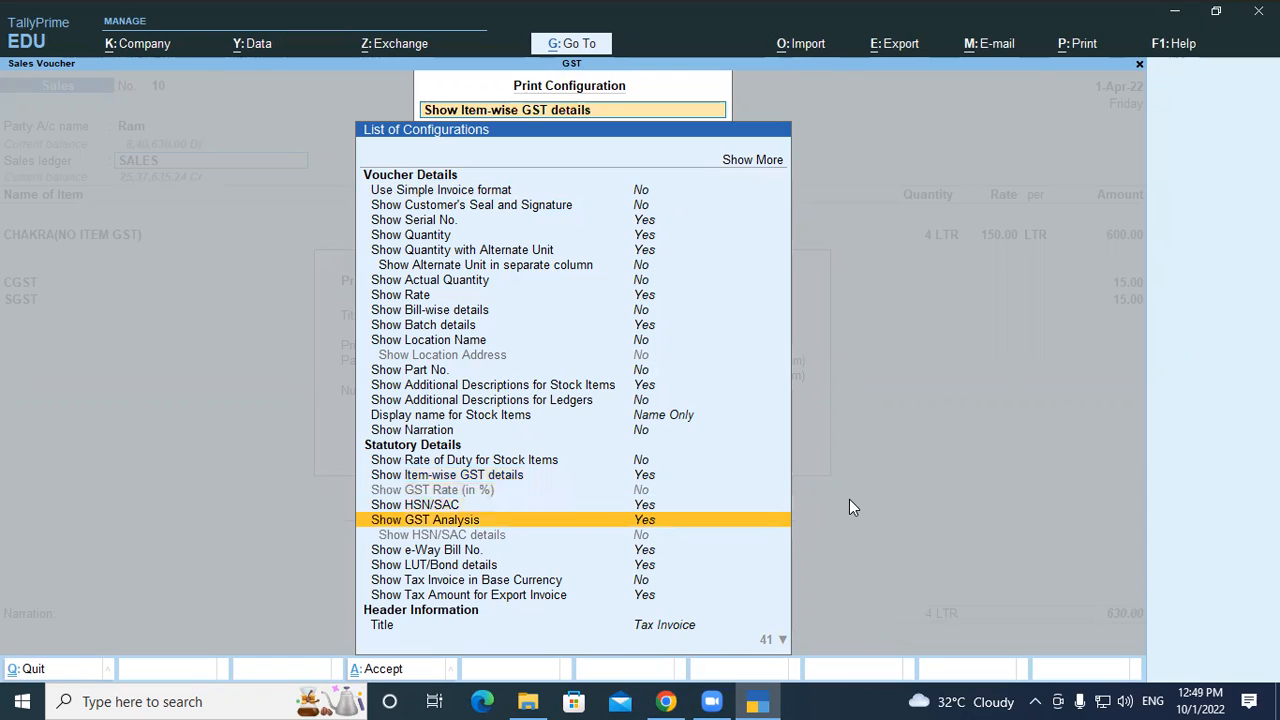
{"action": "key", "text": "Down"}
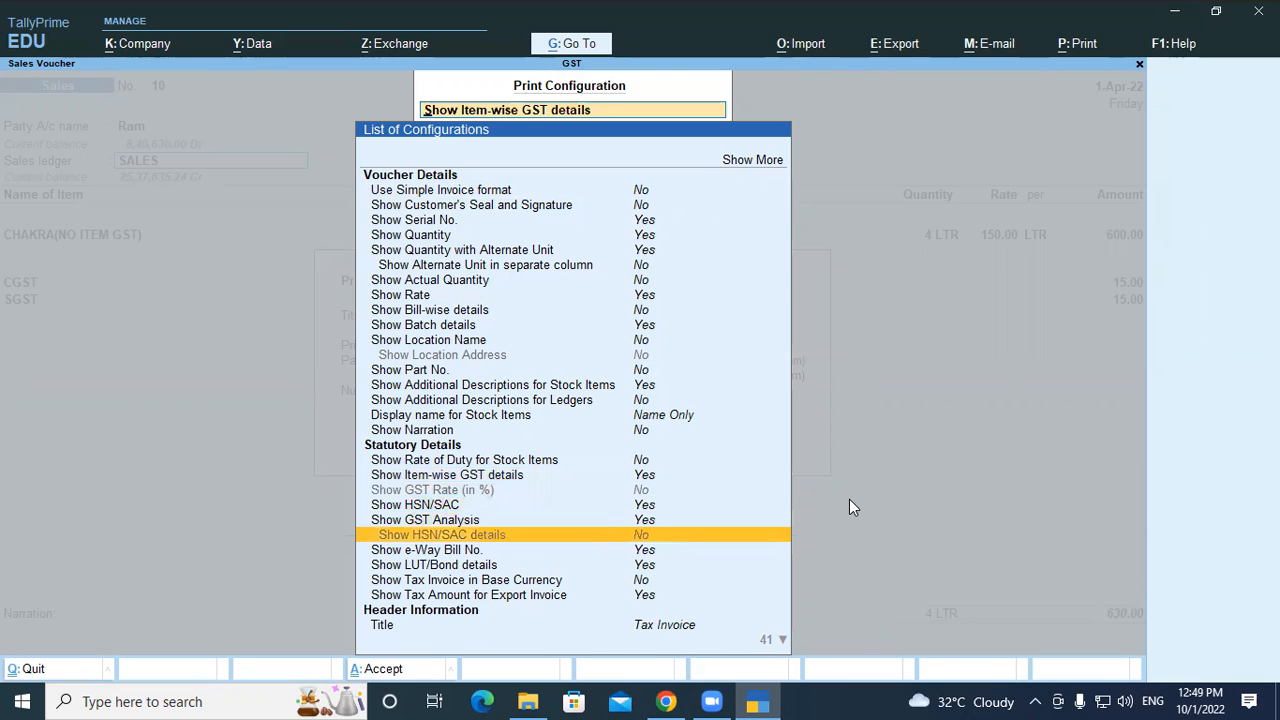
{"action": "key", "text": "Down"}
{"action": "key", "text": "Down"}
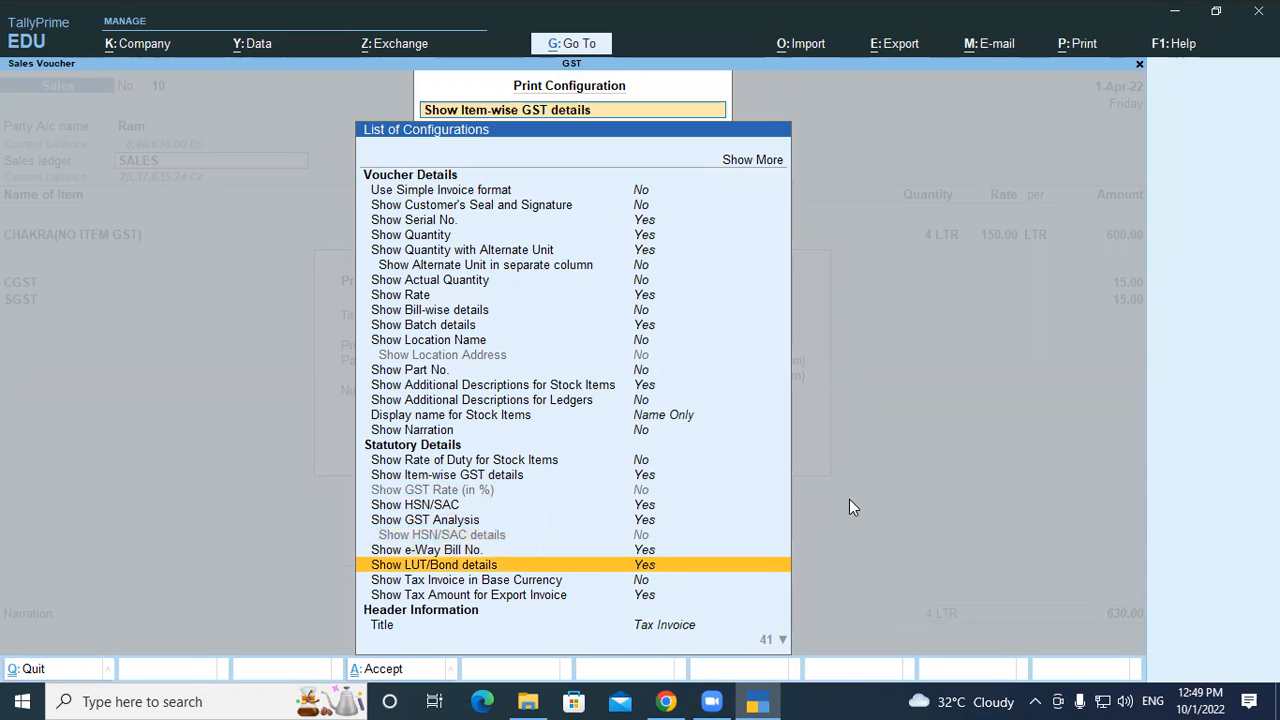
{"action": "key", "text": "Down"}
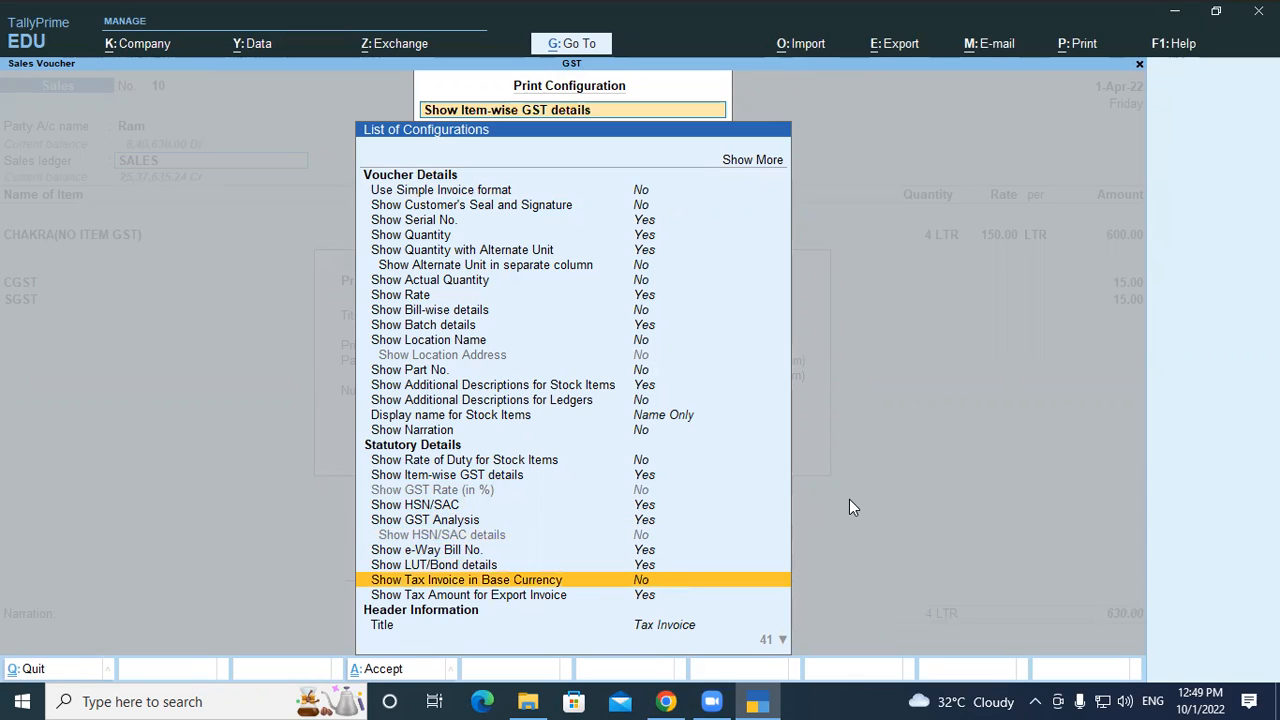
{"action": "key", "text": "Down"}
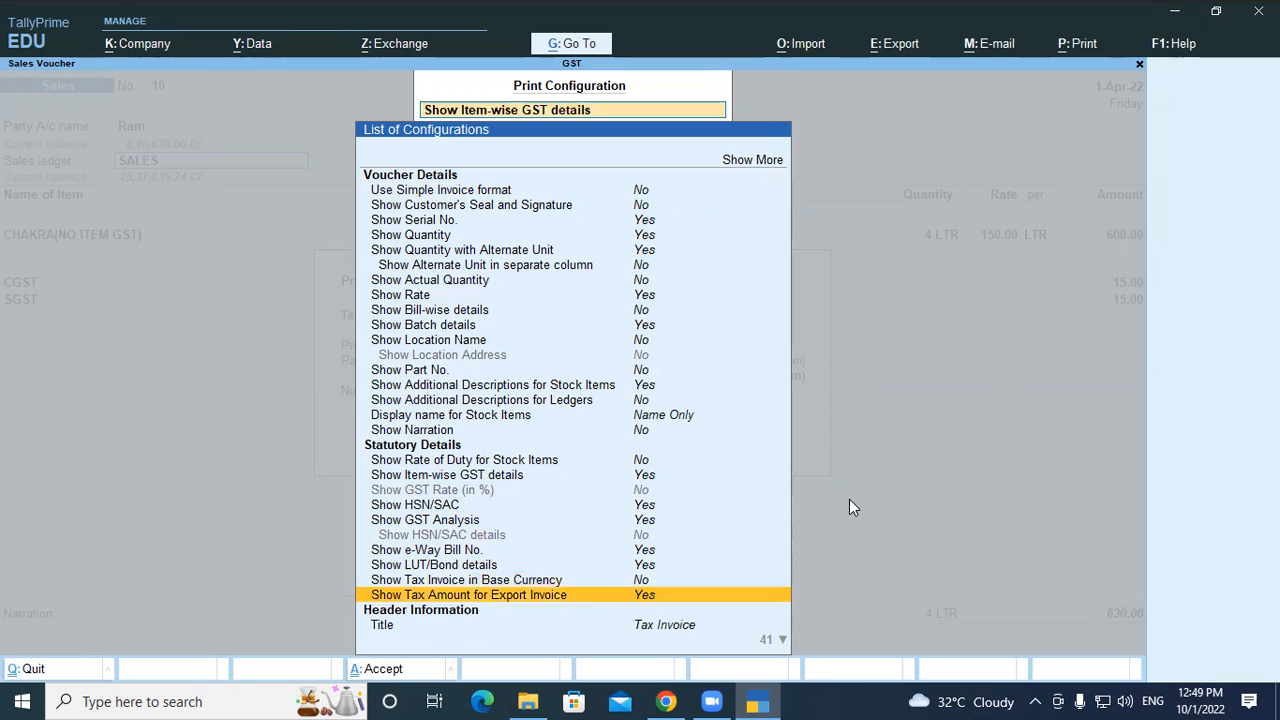
{"action": "key", "text": "Escape"}
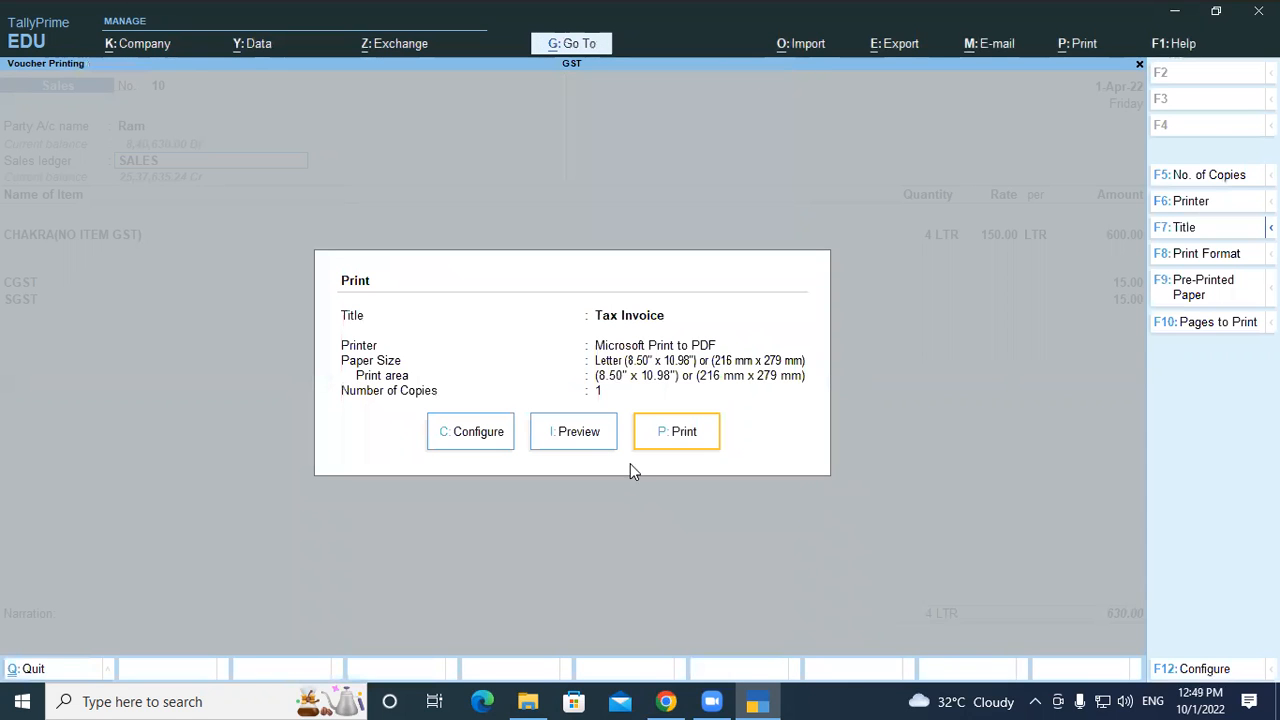
{"action": "left_click", "coordinate": [578, 433]}
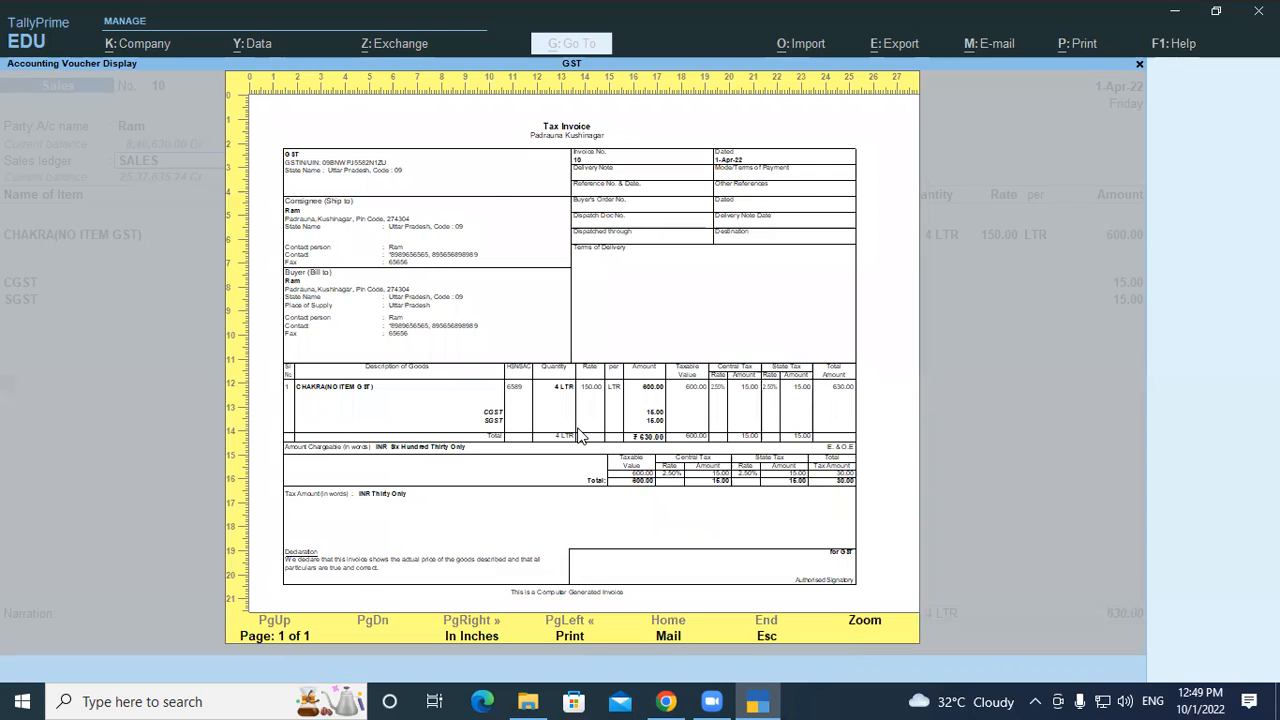
Zoom into the Tax Invoice preview, scroll through it, then close the preview and print options
{"action": "left_click", "coordinate": [578, 433]}
{"action": "scroll", "coordinate": [580, 391], "scroll_direction": "down", "scroll_amount": 2}
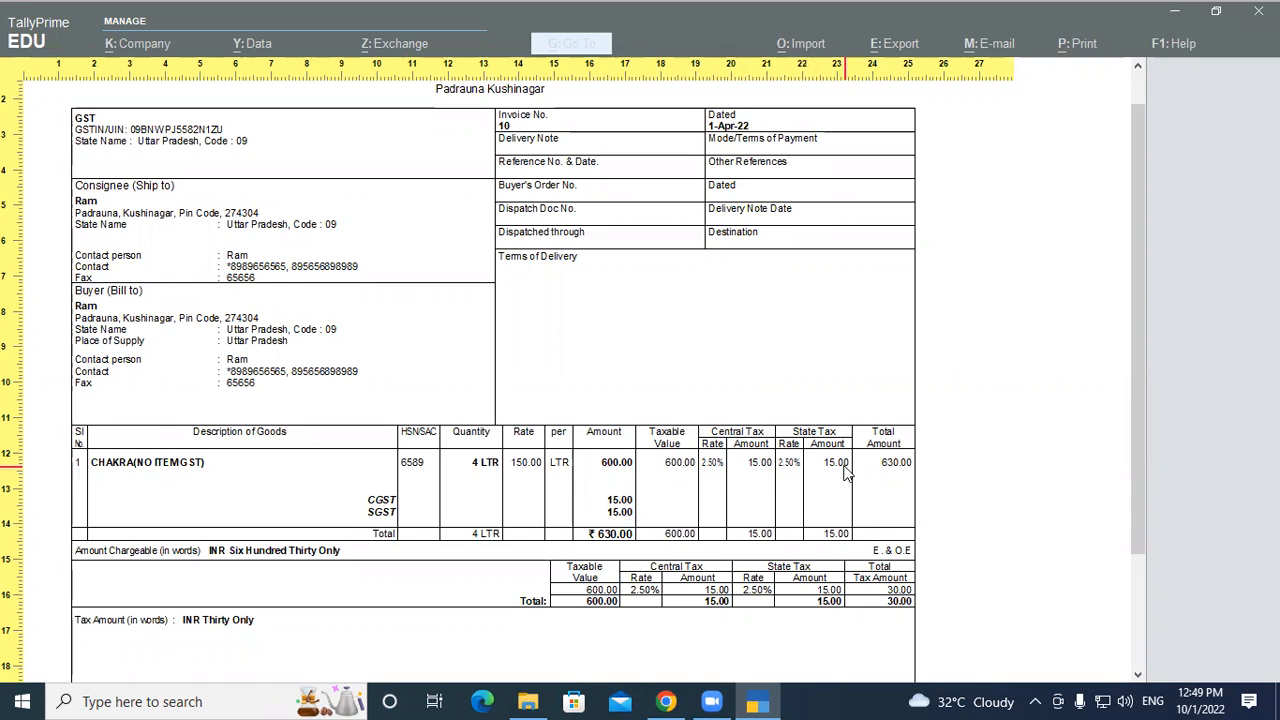
{"action": "scroll", "coordinate": [843, 473], "scroll_direction": "down", "scroll_amount": 3}
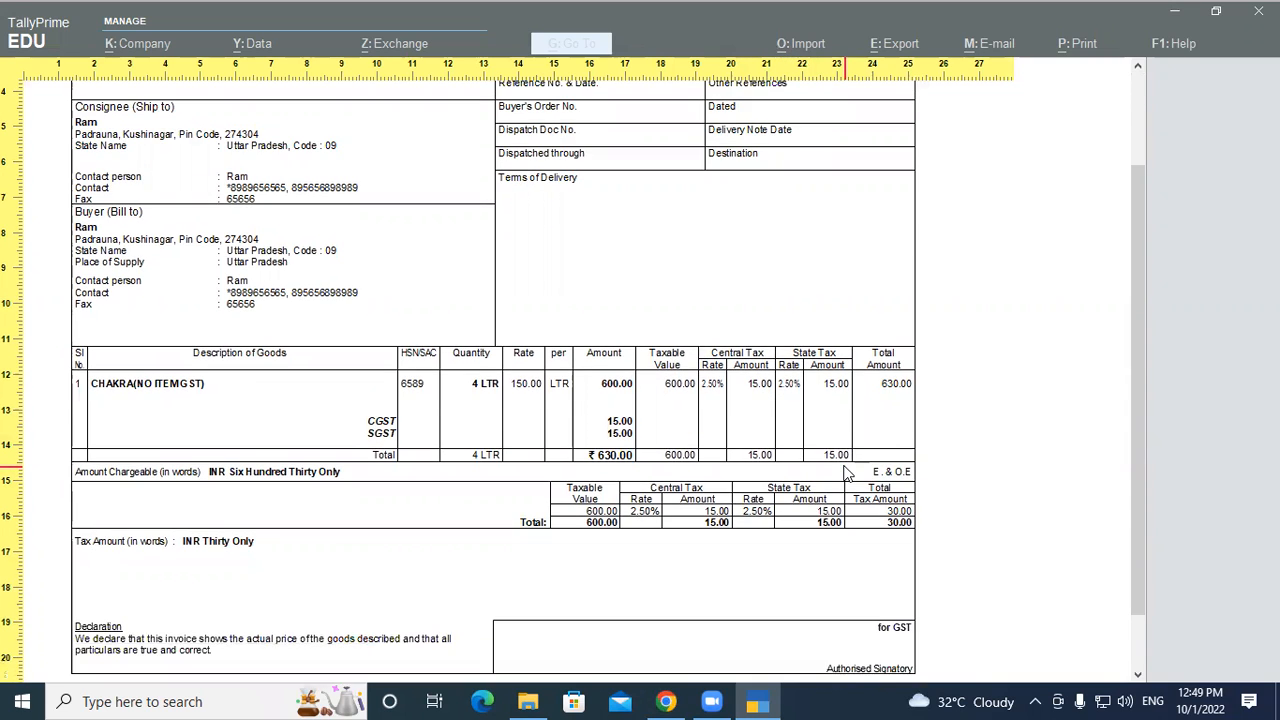
{"action": "scroll", "coordinate": [843, 473], "scroll_direction": "up", "scroll_amount": 3}
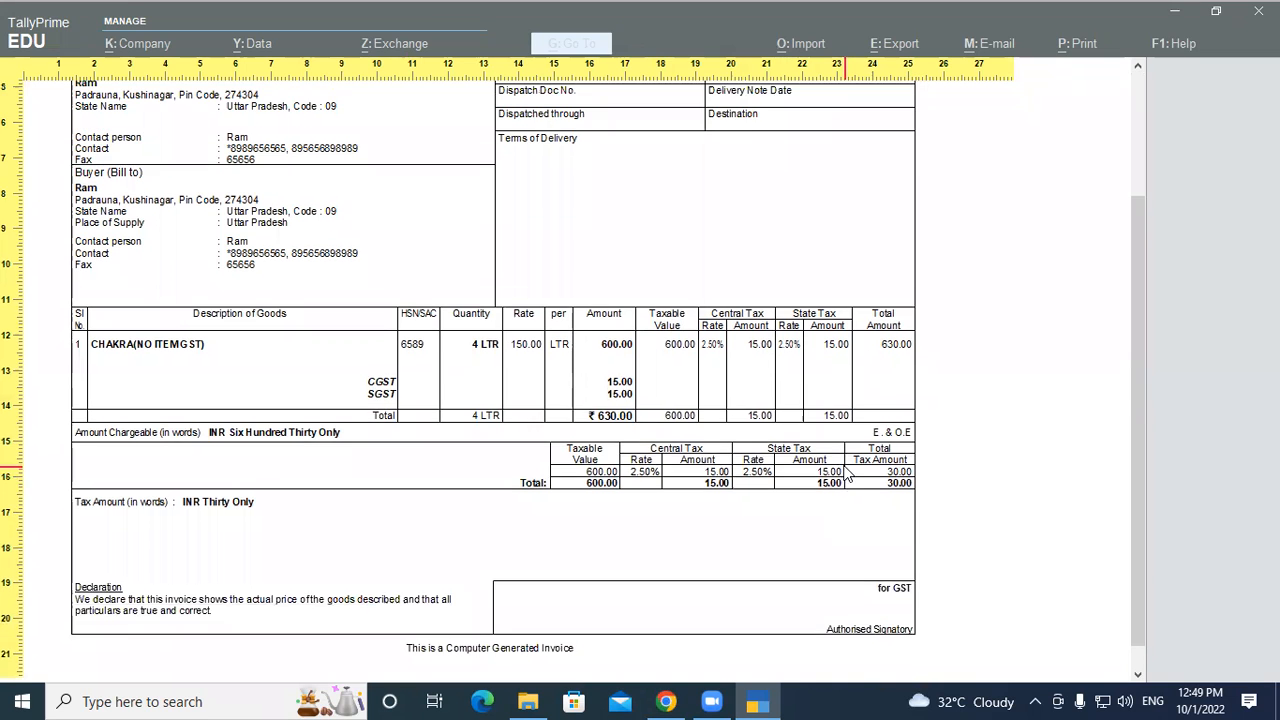
{"action": "scroll", "coordinate": [843, 473], "scroll_direction": "up", "scroll_amount": 1}
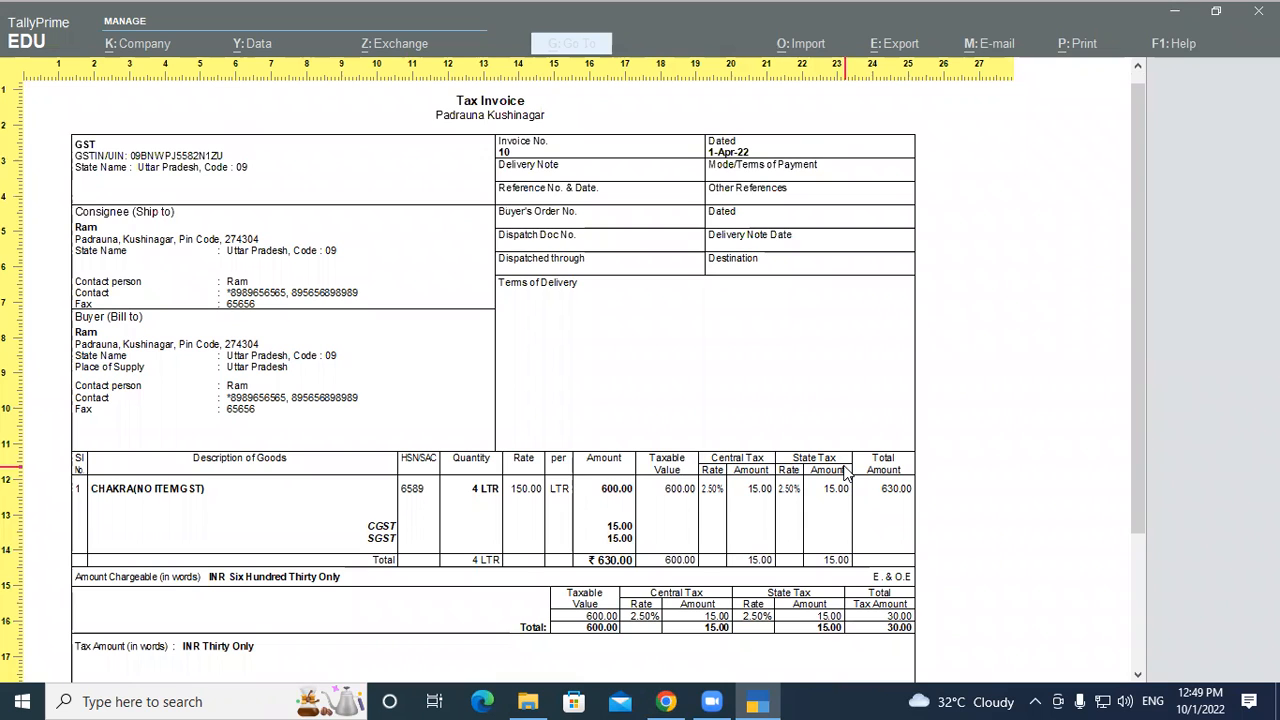
{"action": "key", "text": "Escape"}
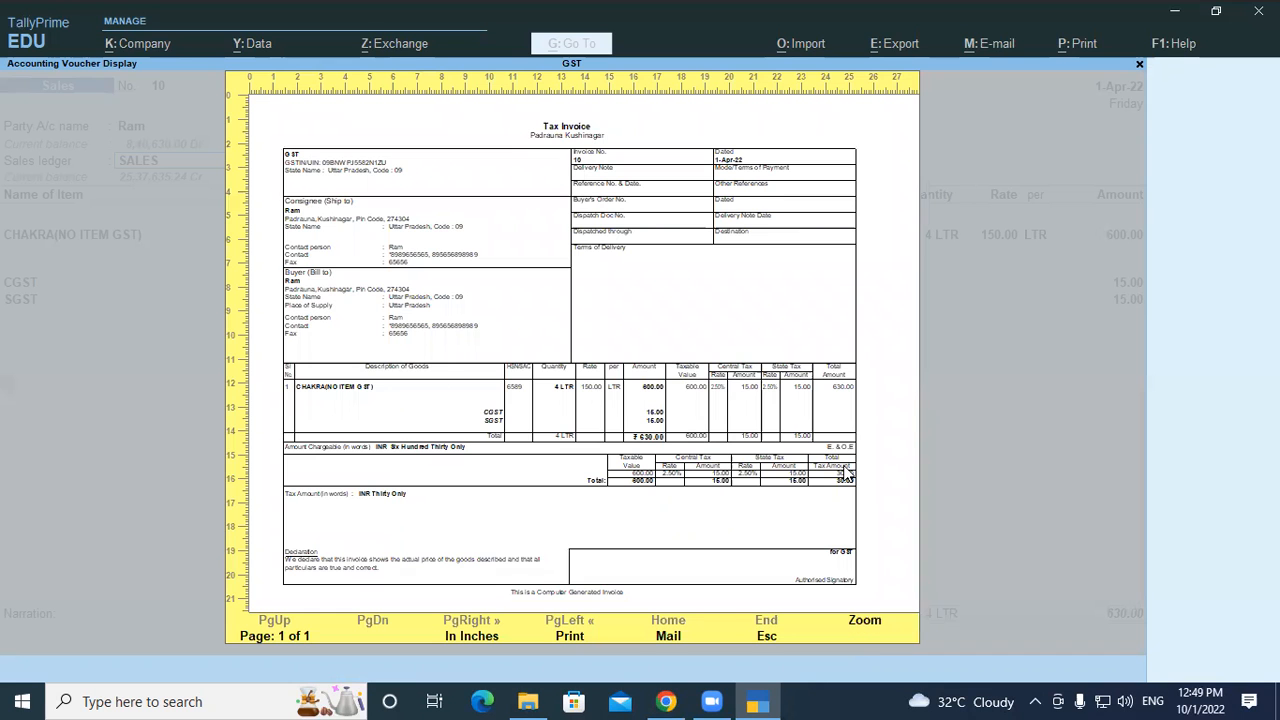
{"action": "key", "text": "Escape"}
{"action": "key", "text": "Escape"}
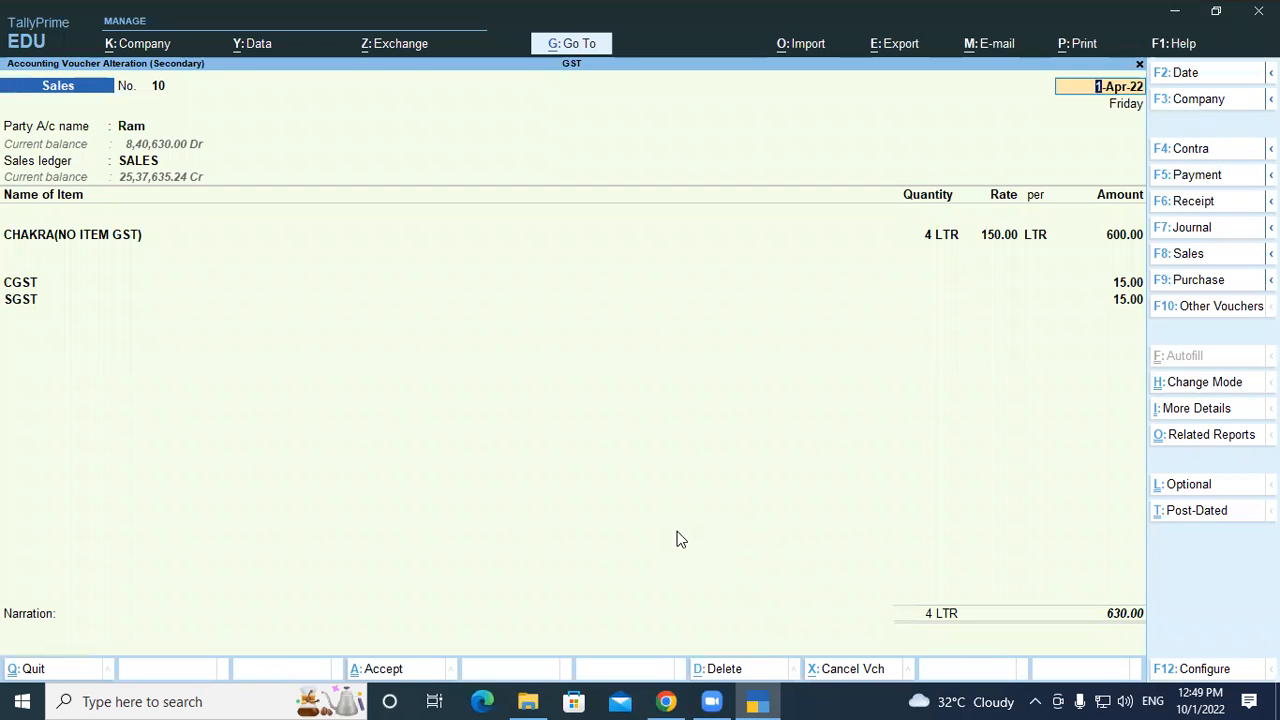
Open the print configuration for voucher No. 10 and review its invoice title, company, party, footer and printer settings
{"action": "key", "text": "ctrl+p"}
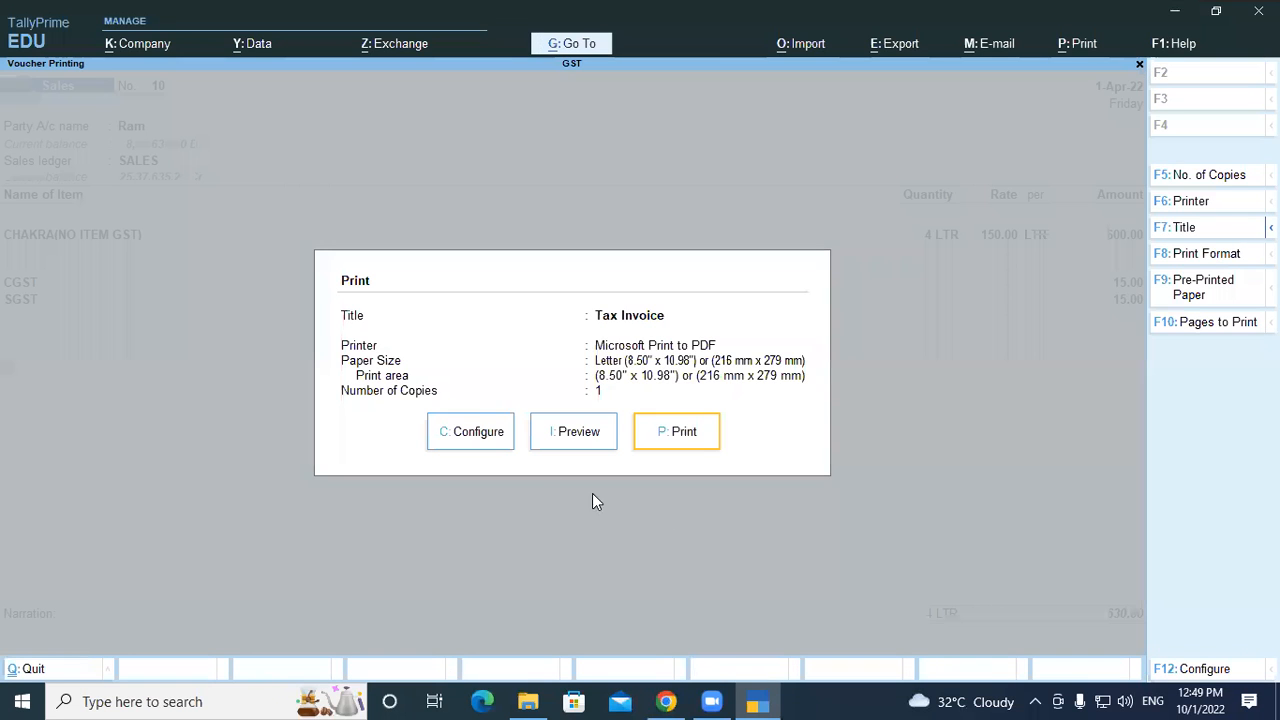
{"action": "left_click", "coordinate": [485, 431]}
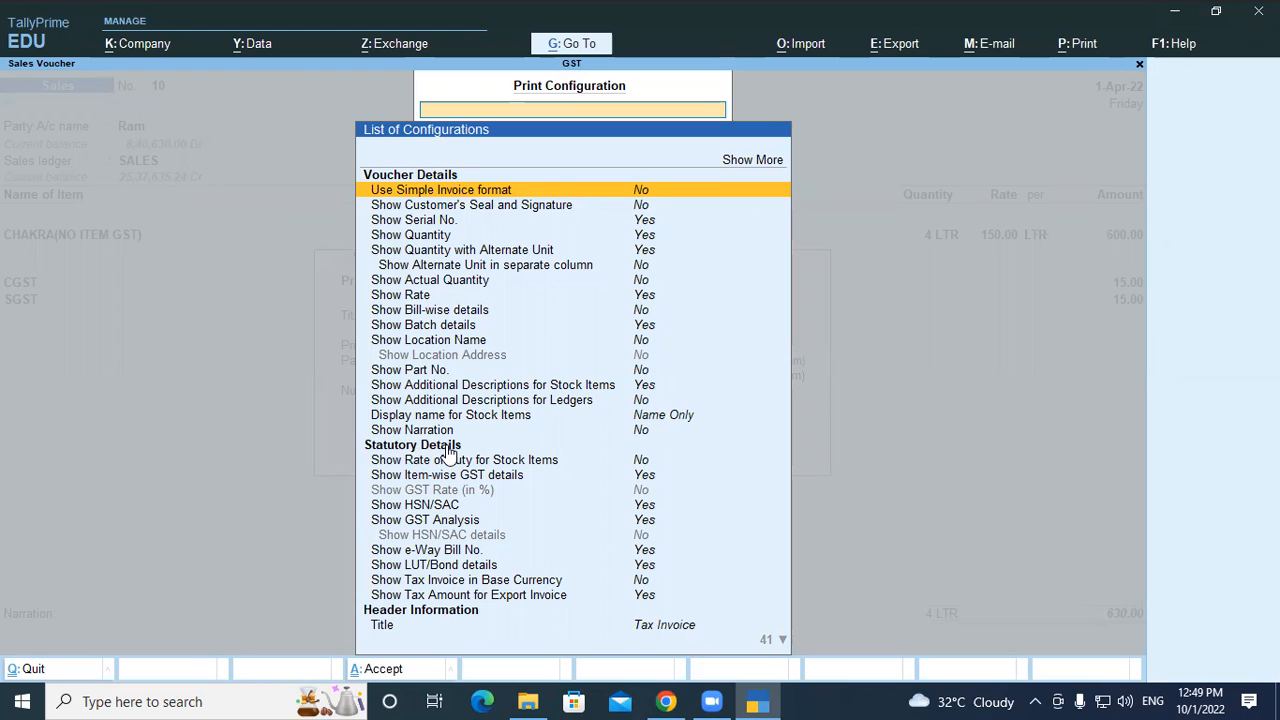
{"action": "key", "text": "Down"}
{"action": "key", "text": "Down"}
{"action": "key", "text": "Down"}
{"action": "key", "text": "Down"}
{"action": "key", "text": "Down"}
{"action": "key", "text": "Down"}
{"action": "key", "text": "Down"}
{"action": "key", "text": "Down"}
{"action": "key", "text": "Down"}
{"action": "key", "text": "Down"}
{"action": "key", "text": "Down"}
{"action": "key", "text": "Down"}
{"action": "key", "text": "Down"}
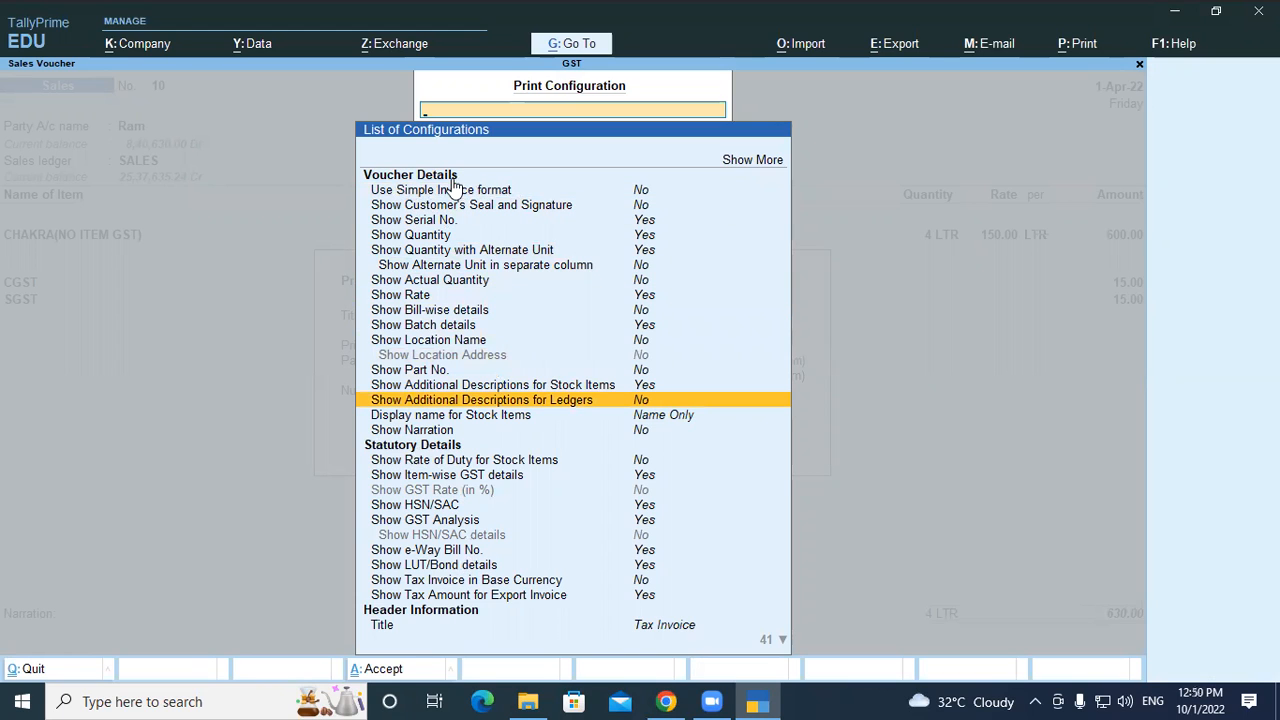
{"action": "key", "text": "Down"}
{"action": "key", "text": "Down"}
{"action": "key", "text": "Down"}
{"action": "key", "text": "Down"}
{"action": "key", "text": "Down"}
{"action": "key", "text": "Down"}
{"action": "key", "text": "Down"}
{"action": "key", "text": "Down"}
{"action": "key", "text": "Down"}
{"action": "key", "text": "Down"}
{"action": "key", "text": "Down"}
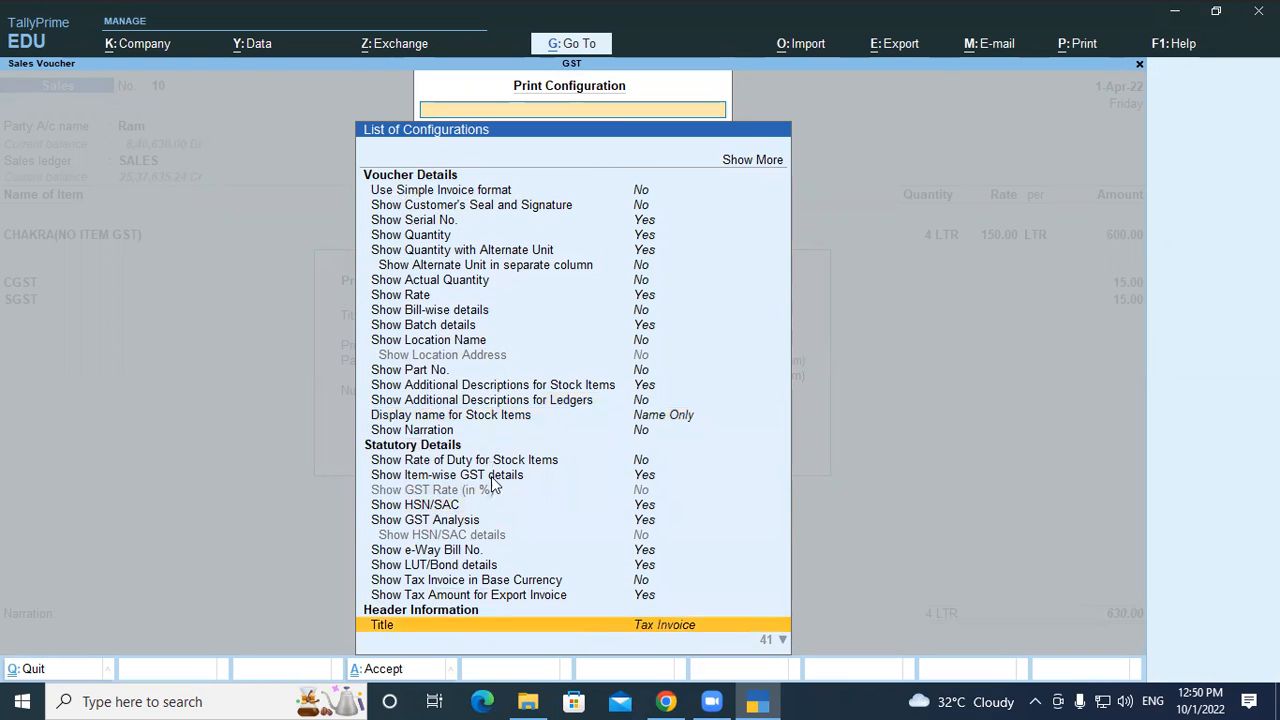
{"action": "key", "text": "Down"}
{"action": "key", "text": "Down"}
{"action": "key", "text": "Down"}
{"action": "key", "text": "Down"}
{"action": "key", "text": "Down"}
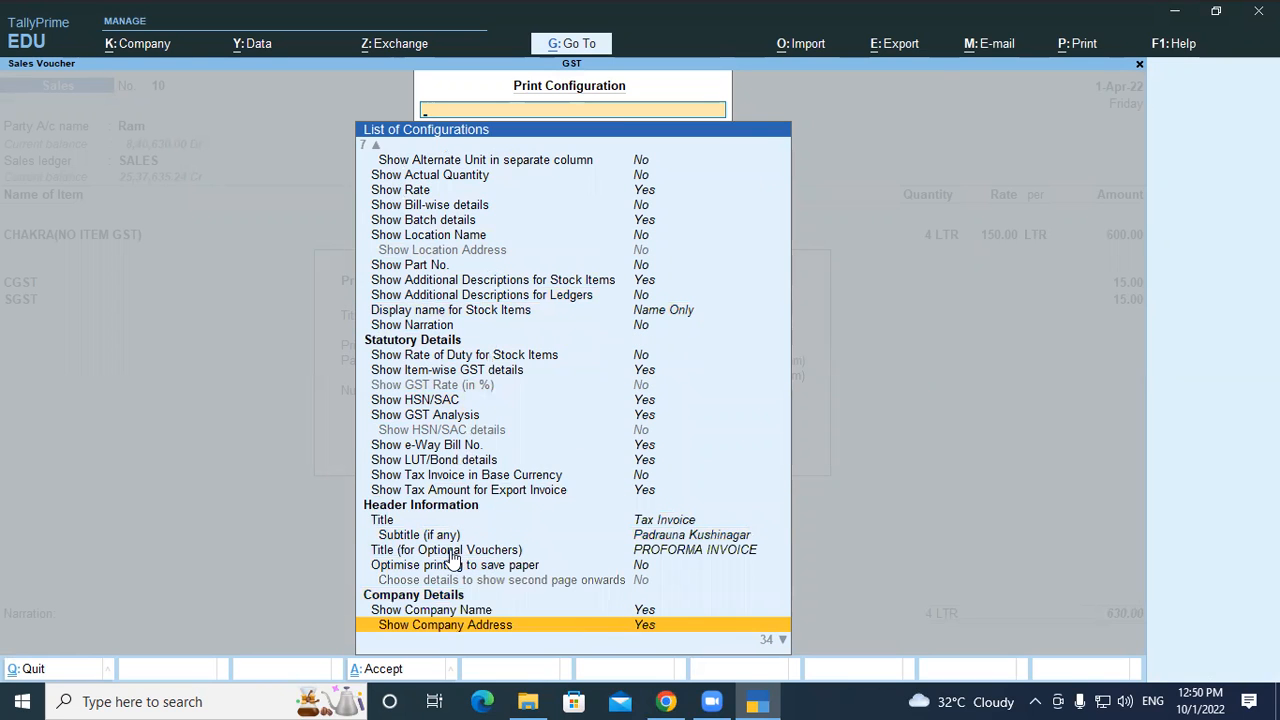
{"action": "key", "text": "Down"}
{"action": "key", "text": "Down"}
{"action": "key", "text": "Down"}
{"action": "key", "text": "Down"}
{"action": "key", "text": "Down"}
{"action": "key", "text": "Down"}
{"action": "key", "text": "Down"}
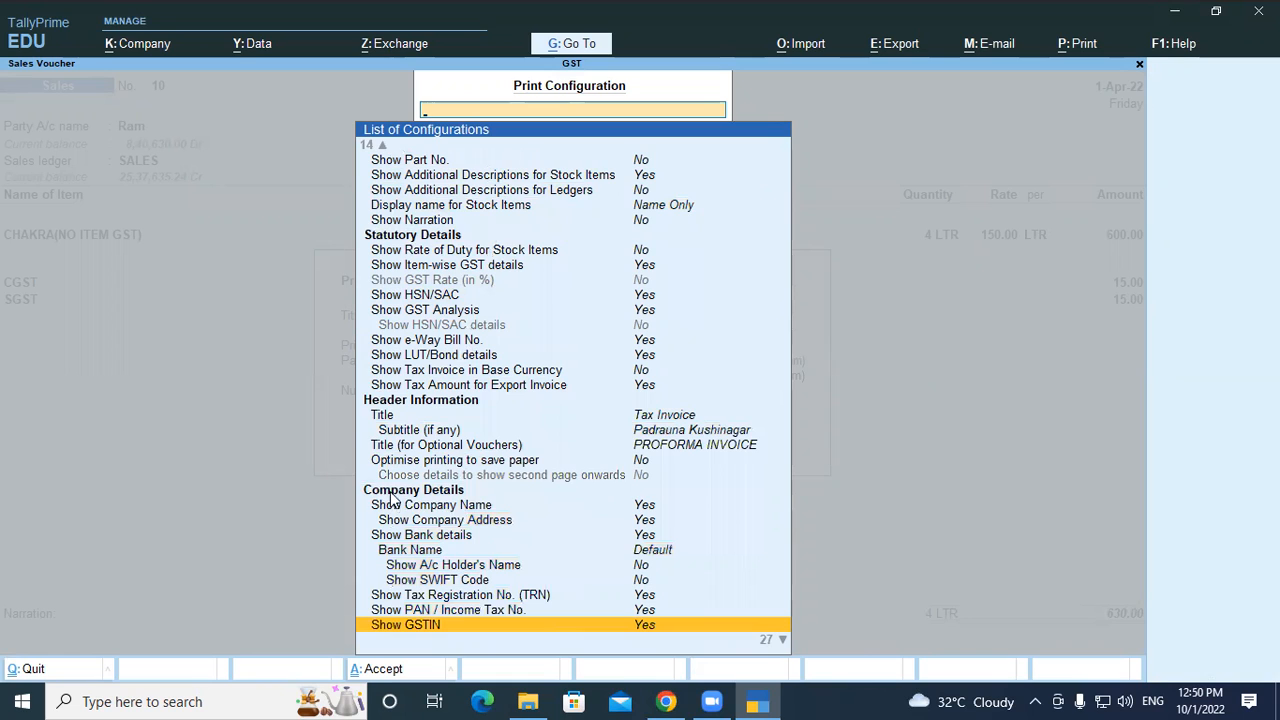
{"action": "key", "text": "Down"}
{"action": "key", "text": "Down"}
{"action": "key", "text": "Down"}
{"action": "key", "text": "Down"}
{"action": "key", "text": "Down"}
{"action": "key", "text": "Down"}
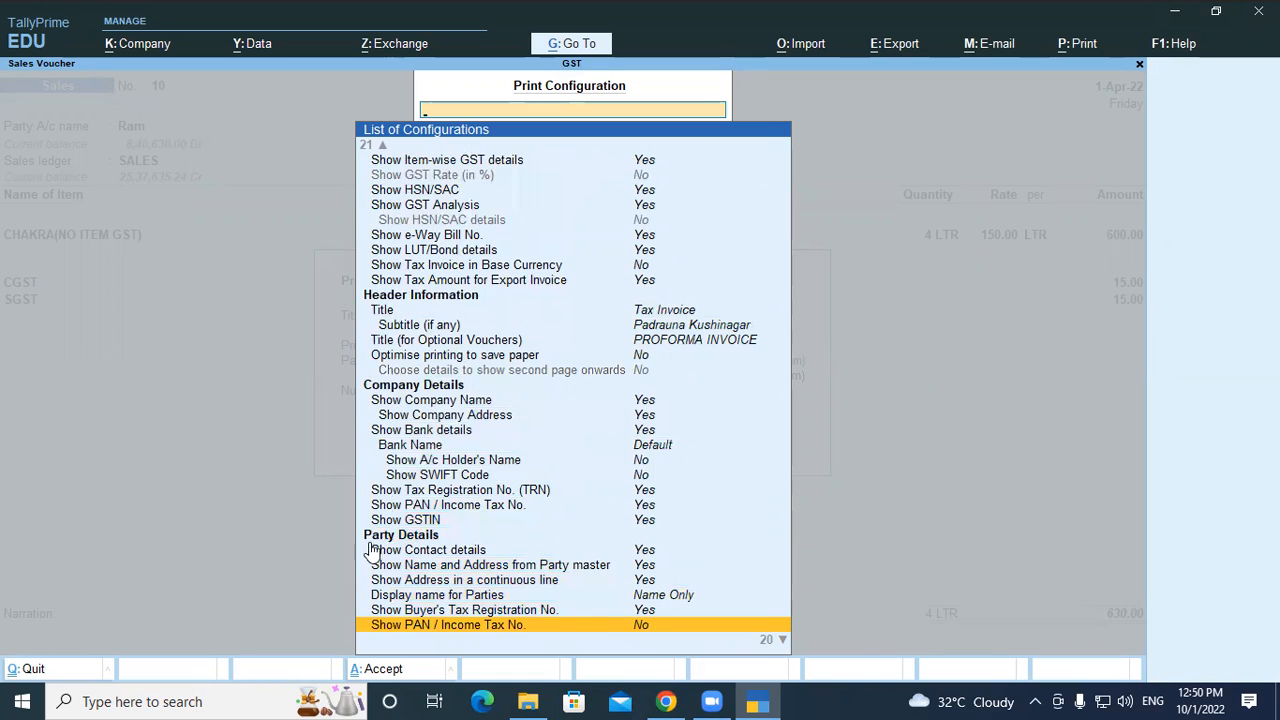
{"action": "key", "text": "Down"}
{"action": "key", "text": "Down"}
{"action": "key", "text": "Down"}
{"action": "key", "text": "Down"}
{"action": "key", "text": "Down"}
{"action": "key", "text": "Down"}
{"action": "key", "text": "Down"}
{"action": "key", "text": "Down"}
{"action": "key", "text": "Down"}
{"action": "key", "text": "Down"}
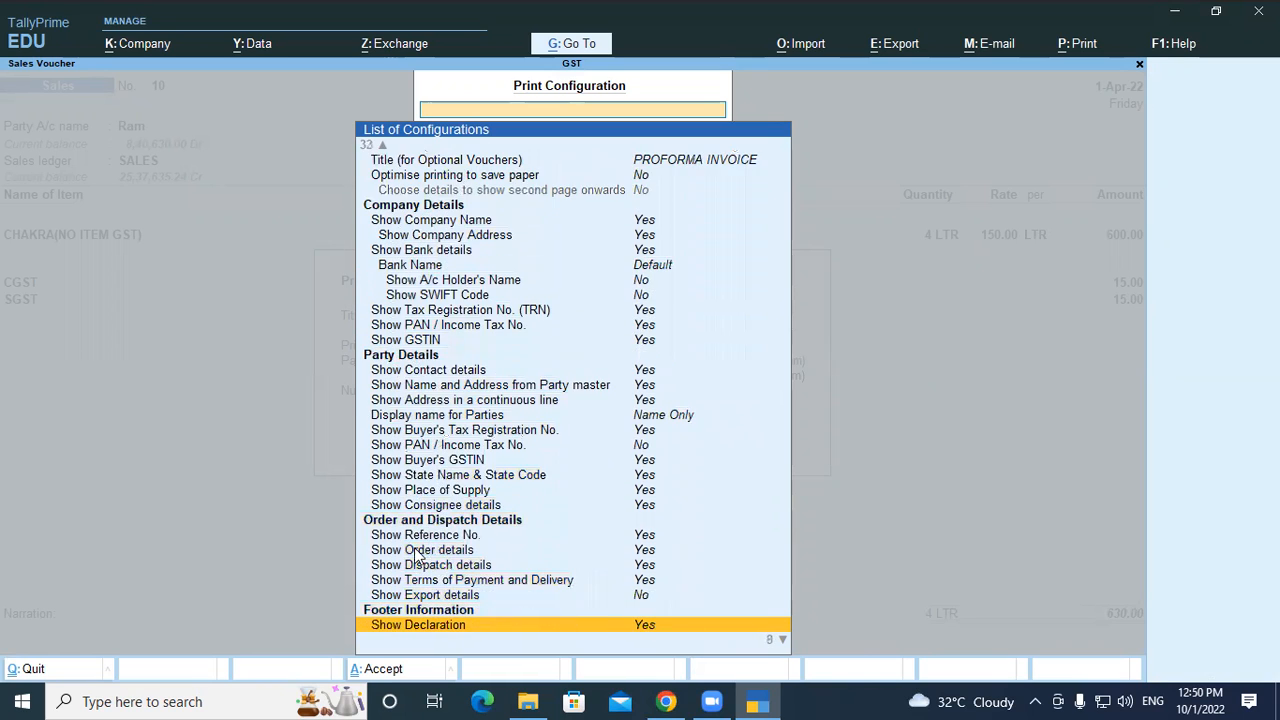
{"action": "key", "text": "Down"}
{"action": "key", "text": "Down"}
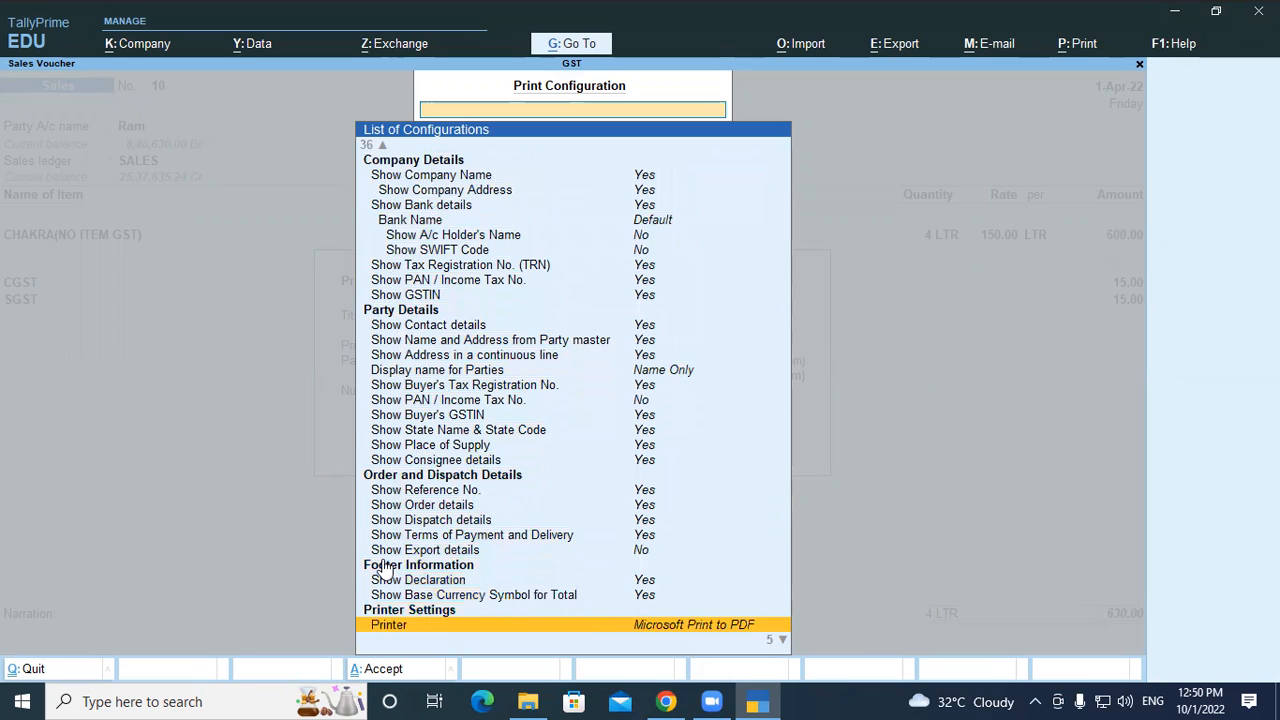
{"action": "key", "text": "Down"}
{"action": "key", "text": "Down"}
{"action": "key", "text": "Down"}
{"action": "key", "text": "Down"}
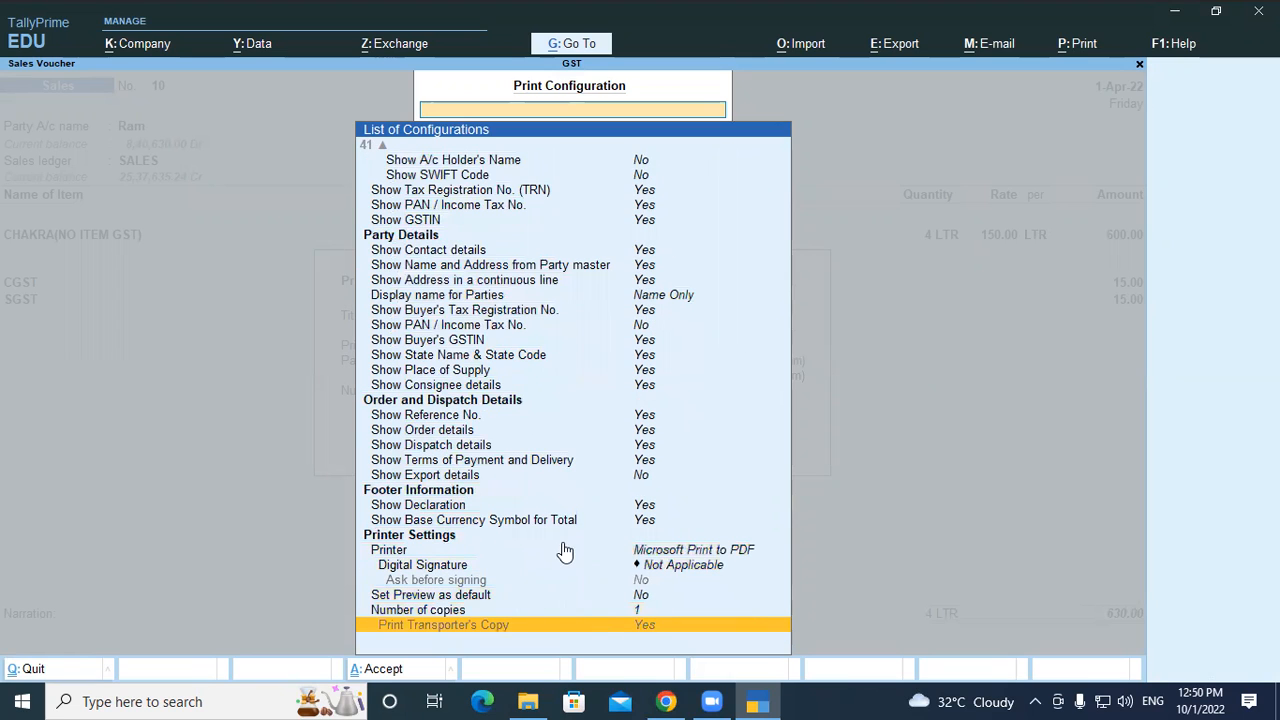
Show the additional statutory configuration options, accept the settings and choose Preview
{"action": "key", "text": "Up"}
{"action": "key", "text": "Up"}
{"action": "key", "text": "Up"}
{"action": "key", "text": "Up"}
{"action": "key", "text": "Up"}
{"action": "key", "text": "Up"}
{"action": "key", "text": "Up"}
{"action": "key", "text": "Up"}
{"action": "key", "text": "Up"}
{"action": "key", "text": "Up"}
{"action": "key", "text": "Up"}
{"action": "key", "text": "Up"}
{"action": "key", "text": "Up"}
{"action": "key", "text": "Up"}
{"action": "key", "text": "Up"}
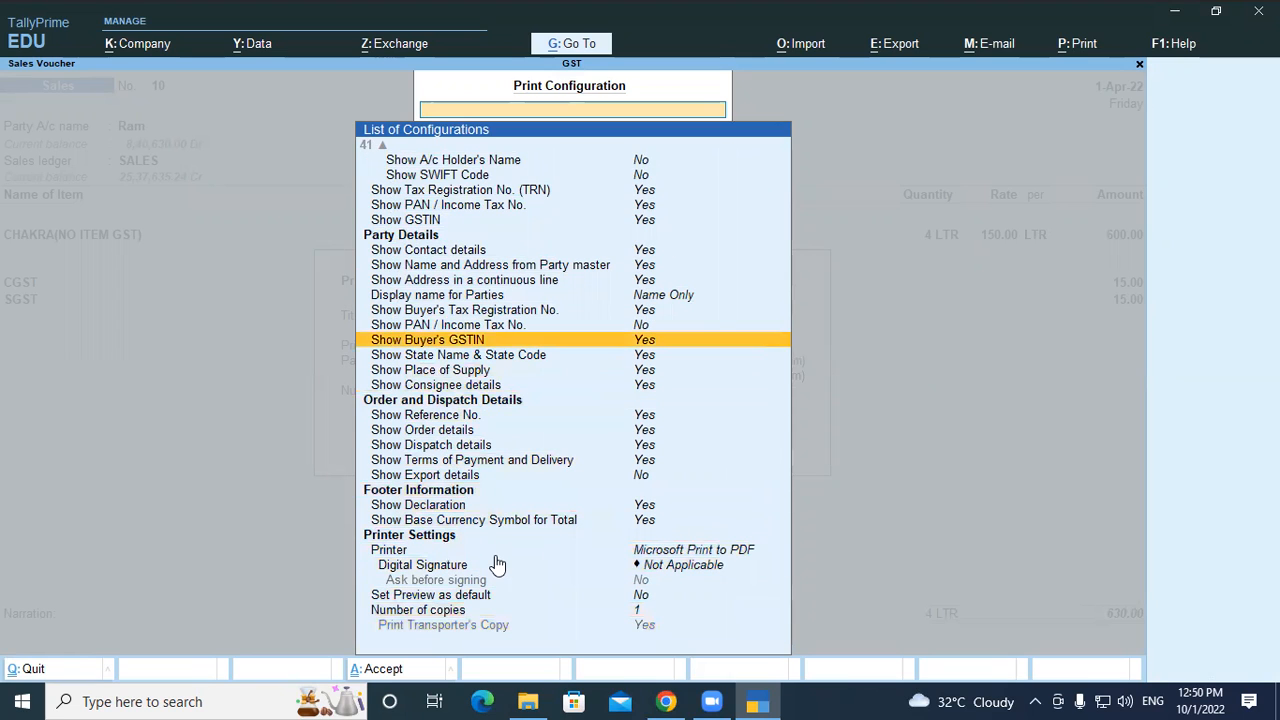
{"action": "key", "text": "Up"}
{"action": "key", "text": "Up"}
{"action": "key", "text": "Up"}
{"action": "key", "text": "Up"}
{"action": "key", "text": "Up"}
{"action": "key", "text": "Up"}
{"action": "key", "text": "Up"}
{"action": "key", "text": "Up"}
{"action": "key", "text": "Up"}
{"action": "key", "text": "Up"}
{"action": "key", "text": "Up"}
{"action": "key", "text": "Up"}
{"action": "key", "text": "Up"}
{"action": "key", "text": "Up"}
{"action": "key", "text": "Up"}
{"action": "key", "text": "Up"}
{"action": "key", "text": "Up"}
{"action": "key", "text": "Up"}
{"action": "key", "text": "Up"}
{"action": "key", "text": "Up"}
{"action": "key", "text": "Up"}
{"action": "key", "text": "Up"}
{"action": "key", "text": "Up"}
{"action": "key", "text": "Up"}
{"action": "key", "text": "Up"}
{"action": "key", "text": "Up"}
{"action": "key", "text": "Up"}
{"action": "key", "text": "Up"}
{"action": "key", "text": "Up"}
{"action": "key", "text": "Up"}
{"action": "key", "text": "Up"}
{"action": "key", "text": "Up"}
{"action": "key", "text": "Up"}
{"action": "key", "text": "Up"}
{"action": "key", "text": "Up"}
{"action": "key", "text": "Up"}
{"action": "key", "text": "Up"}
{"action": "key", "text": "Up"}
{"action": "key", "text": "Up"}
{"action": "key", "text": "Up"}
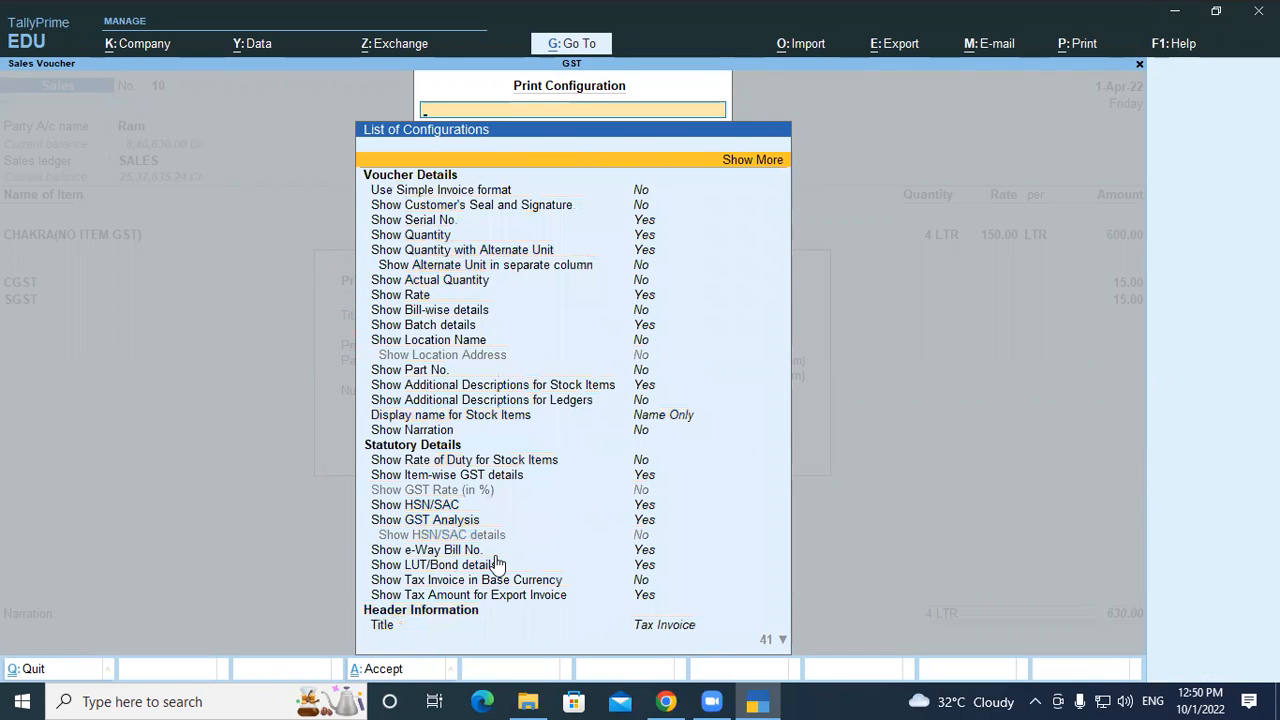
{"action": "key", "text": "Return"}
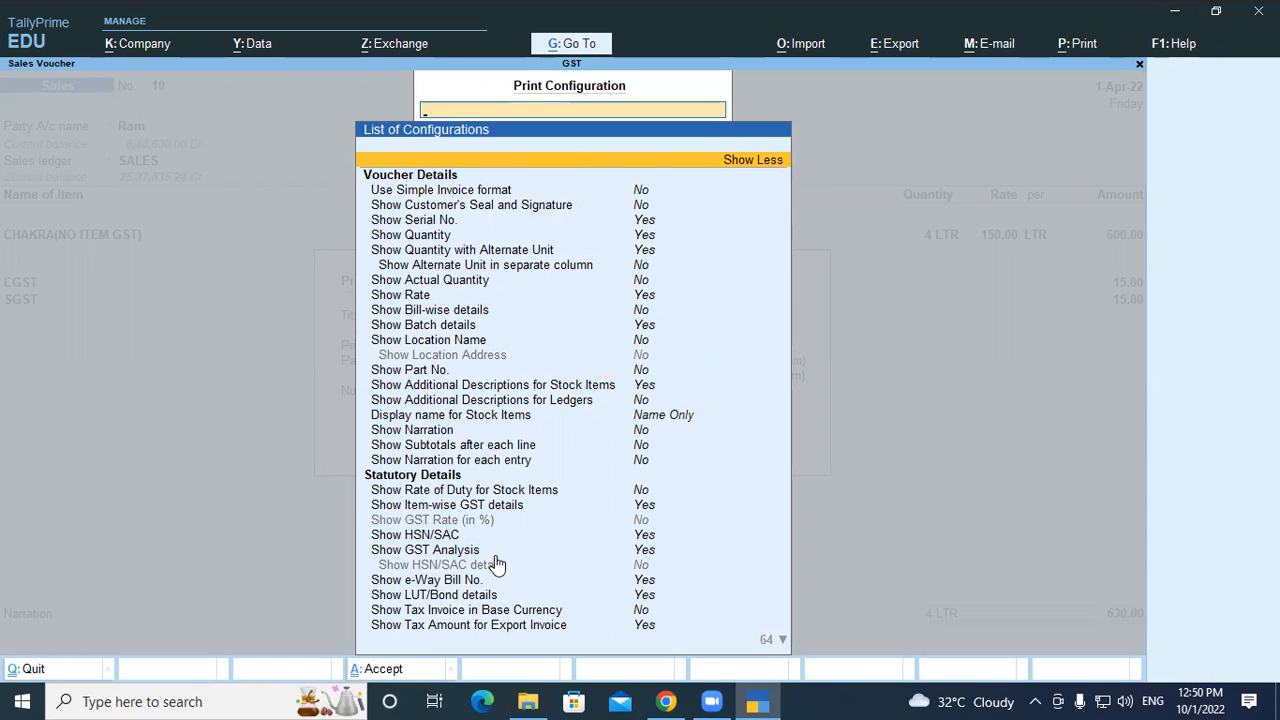
{"action": "key", "text": "ctrl+a"}
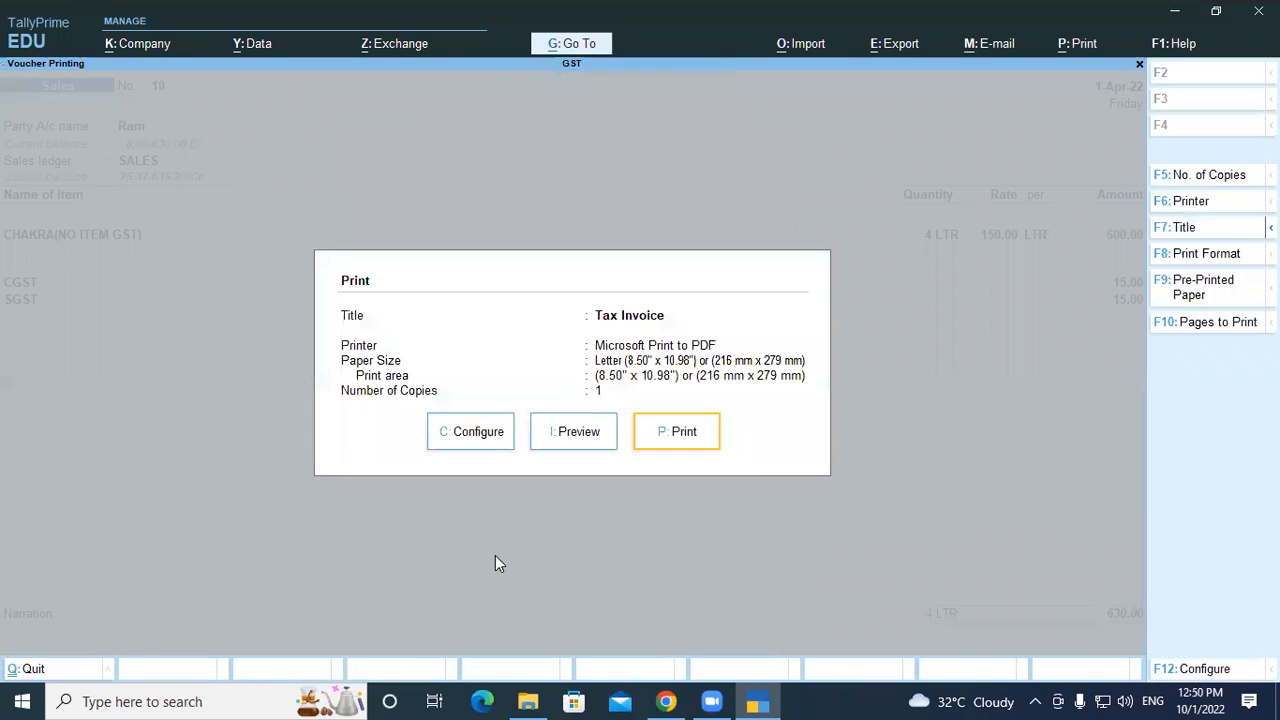
{"action": "key", "text": "Left"}
View the Tax Invoice for voucher No. 10 at full size, then close back to the sales voucher
{"action": "key", "text": "Return"}
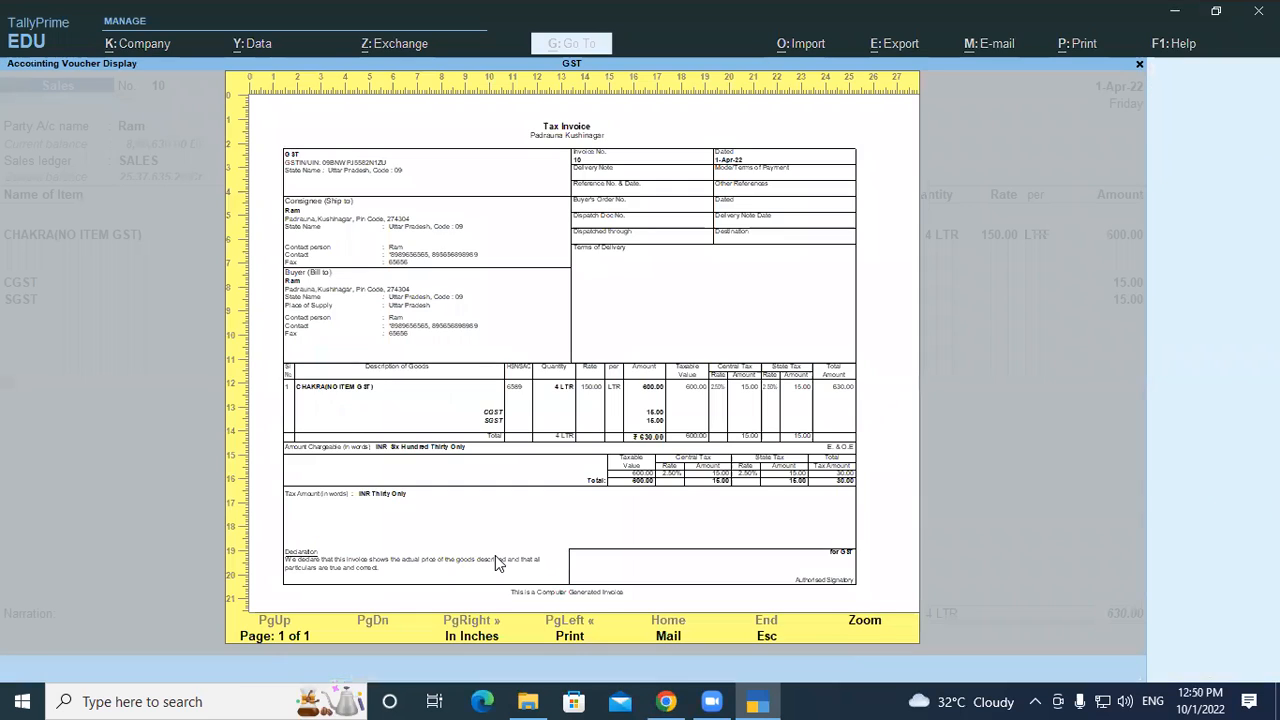
{"action": "key", "text": "Return"}
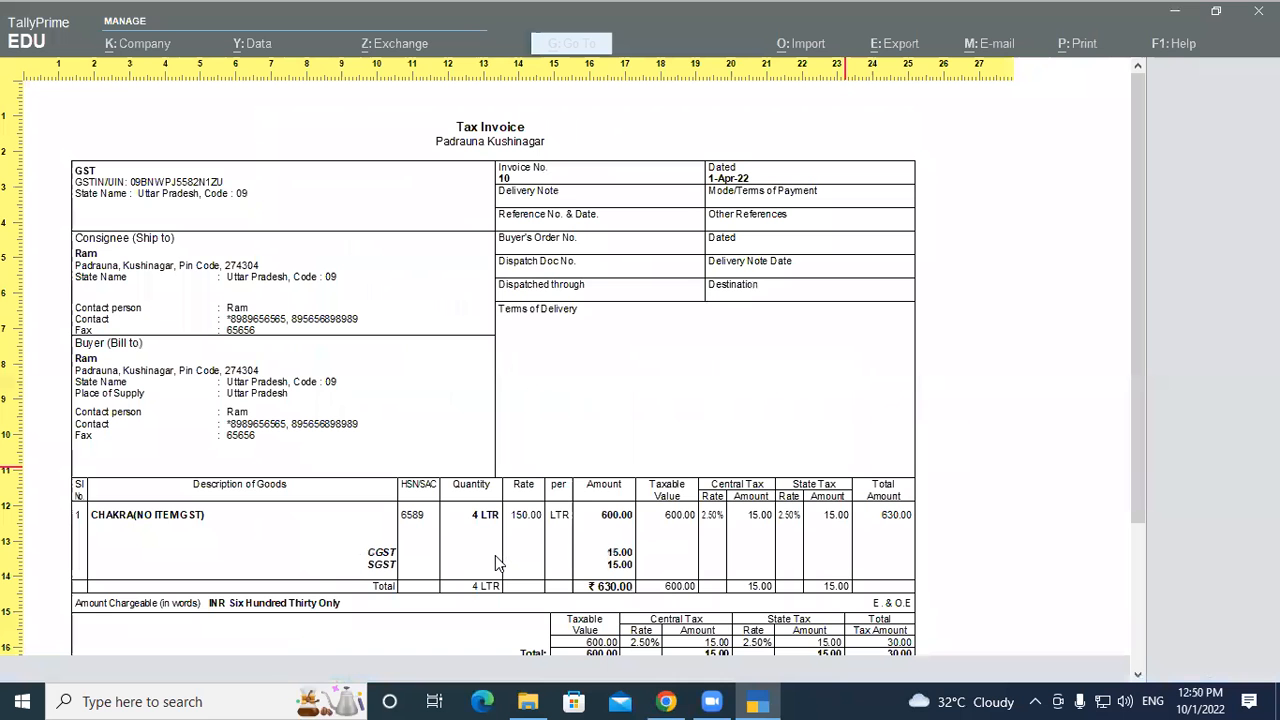
{"action": "scroll", "coordinate": [203, 596], "scroll_direction": "down", "scroll_amount": 2}
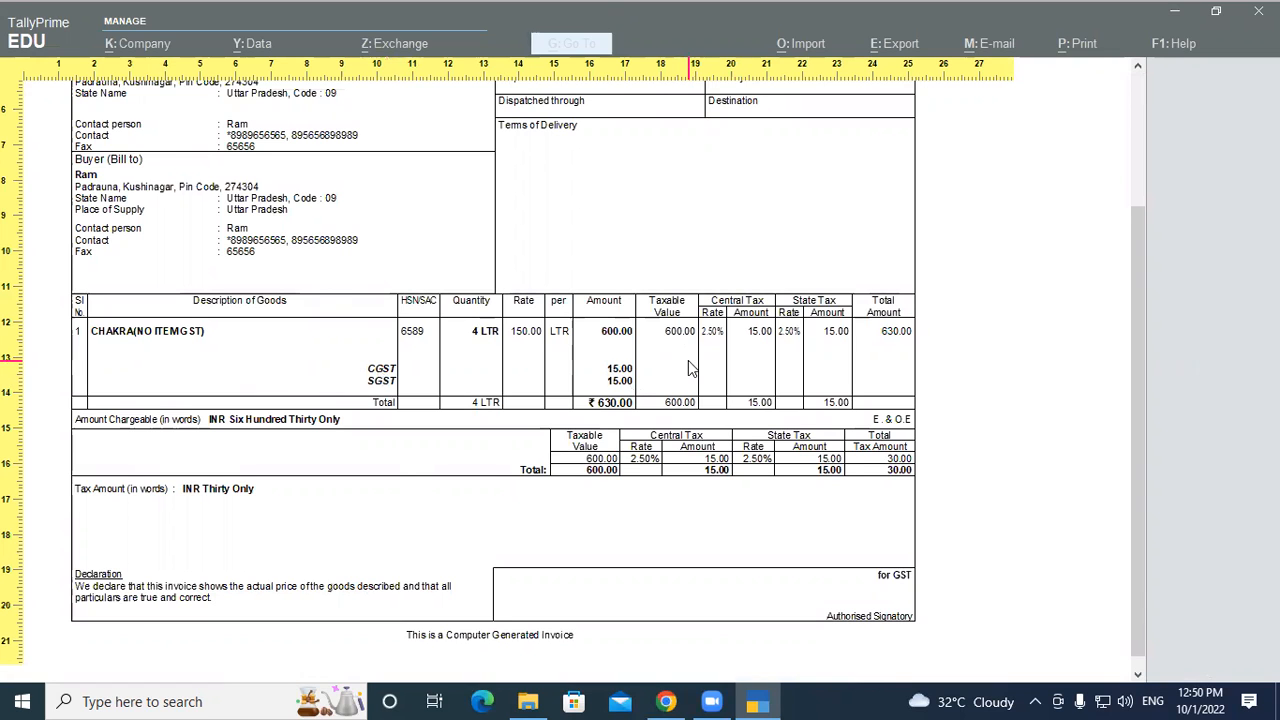
{"action": "key", "text": "Escape"}
{"action": "key", "text": "Escape"}
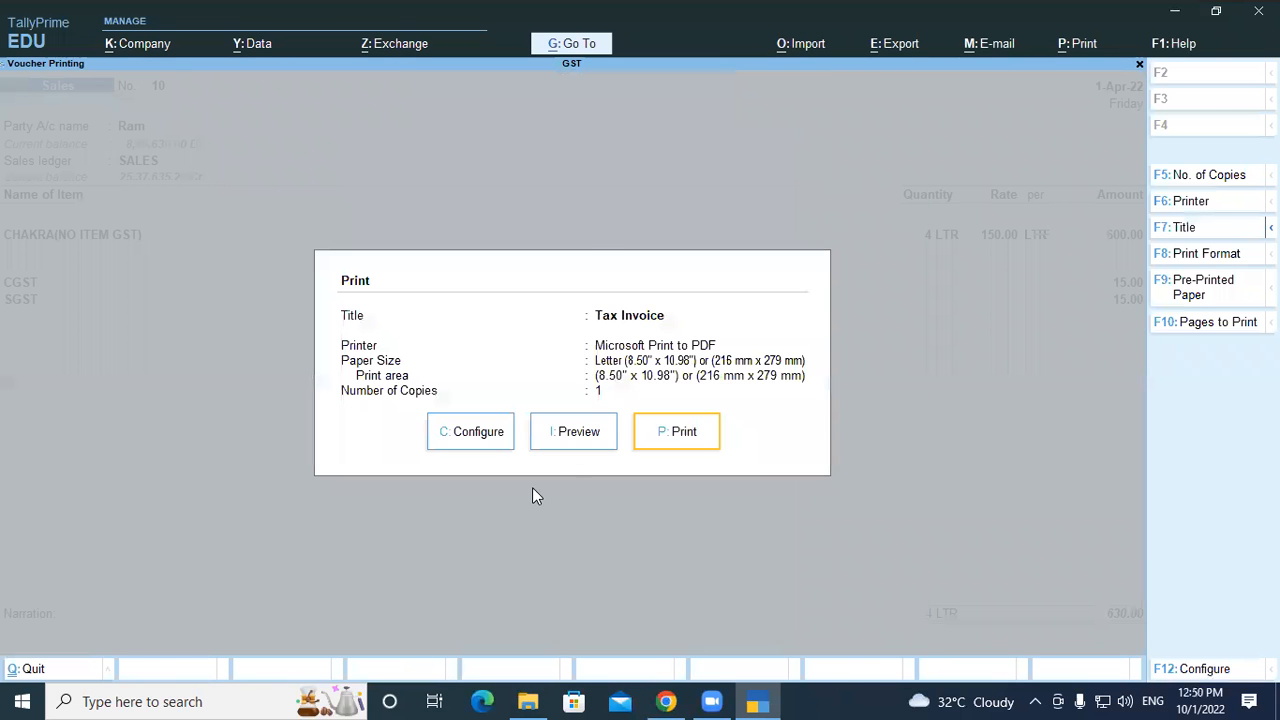
{"action": "key", "text": "Escape"}
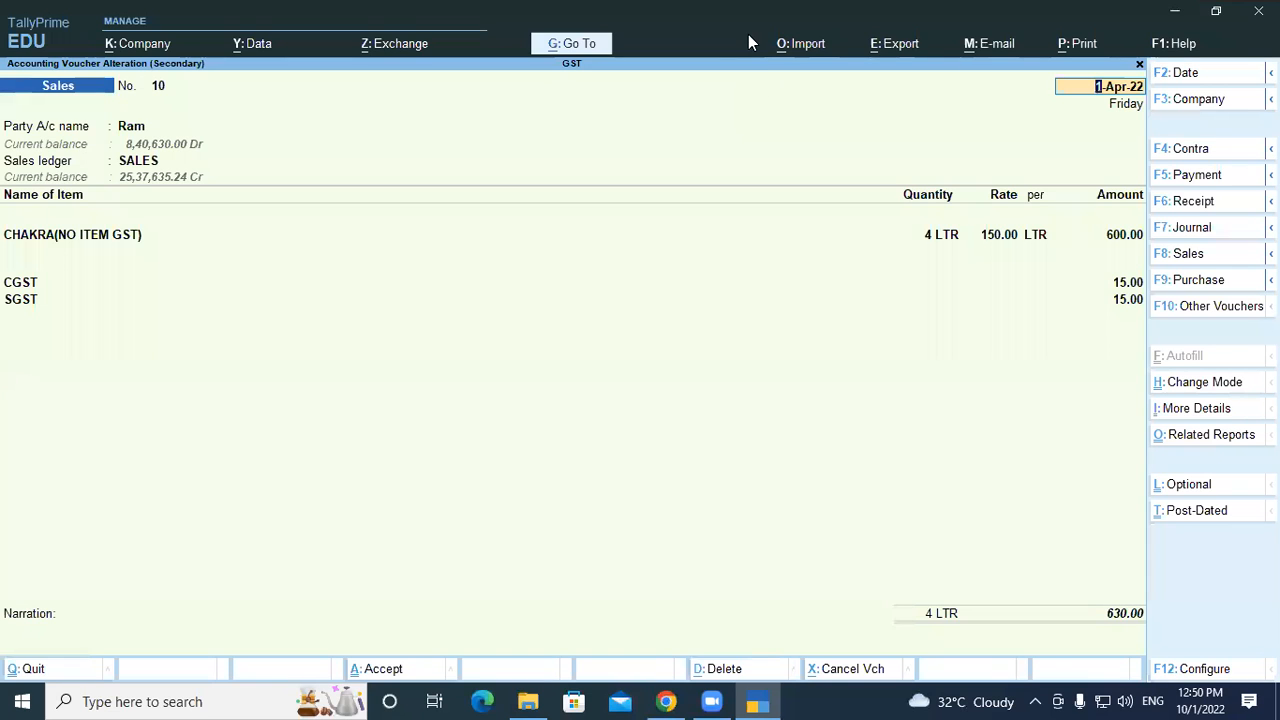
{"action": "left_click", "coordinate": [958, 309]}
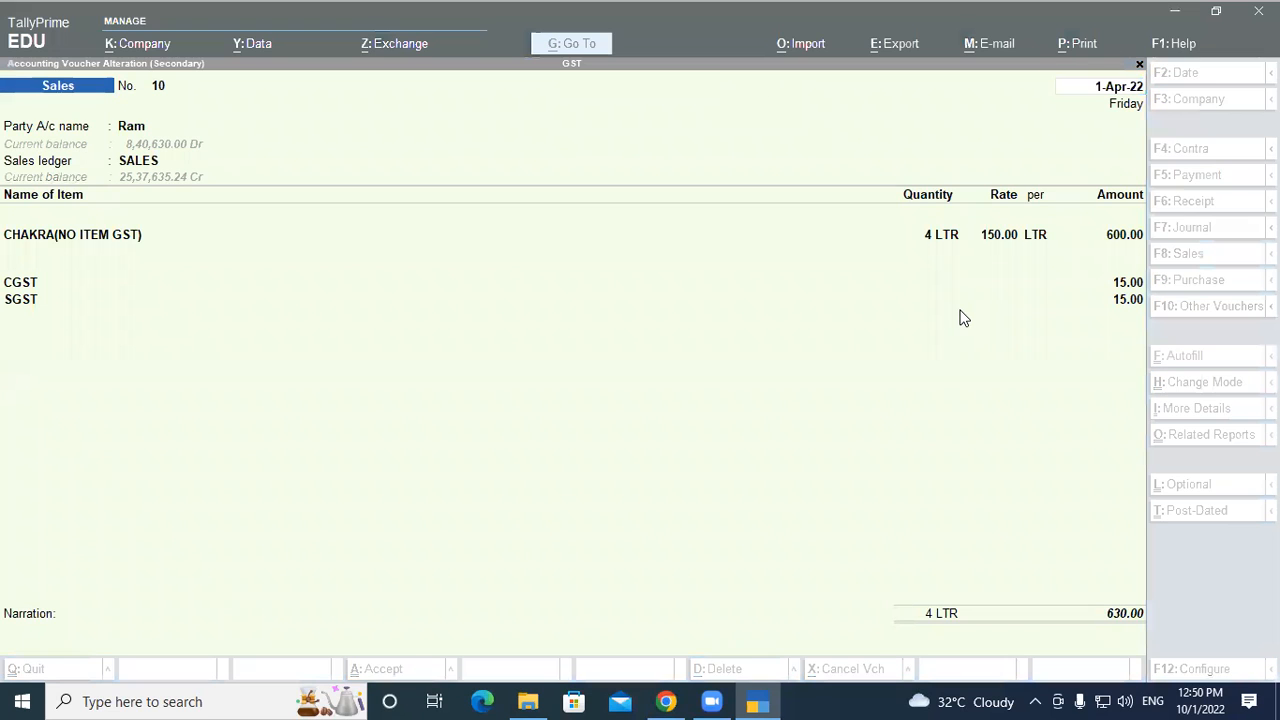